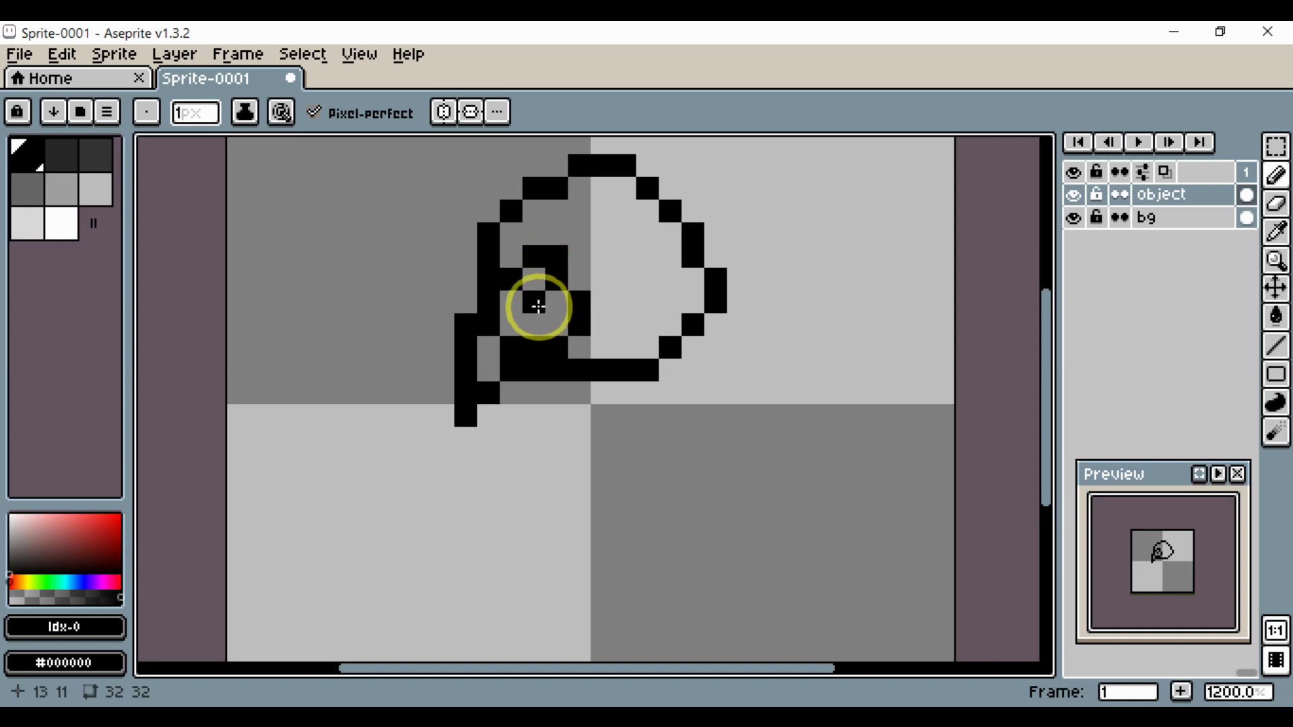
# Erase the stray pixels inside the mouth shape and redraw its left and top edges in black to join the head outline.
pyautogui.press('e')
pyautogui.moveTo(538, 306)
pyautogui.mouseDown()
pyautogui.moveTo(530, 278)
pyautogui.moveTo(482, 315)
pyautogui.mouseUp()
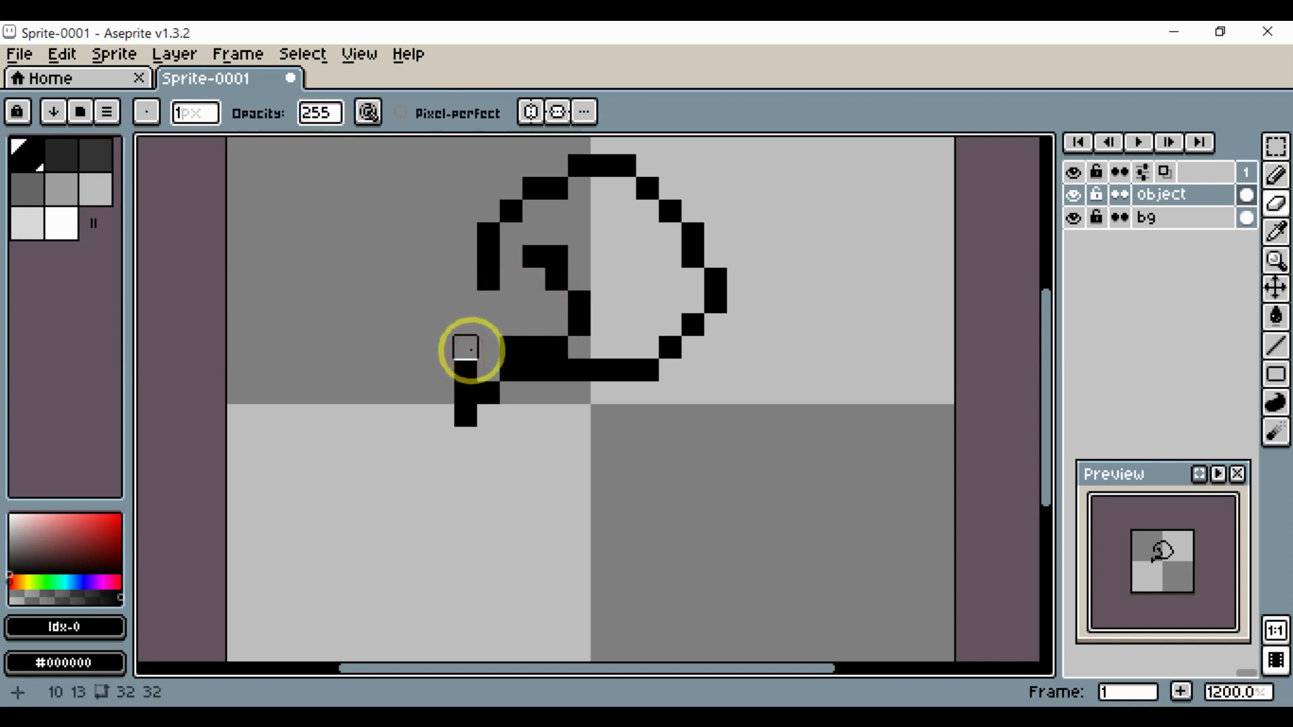
pyautogui.press('b')
pyautogui.moveTo(465, 347); pyautogui.dragTo(519, 259)
pyautogui.press('e')
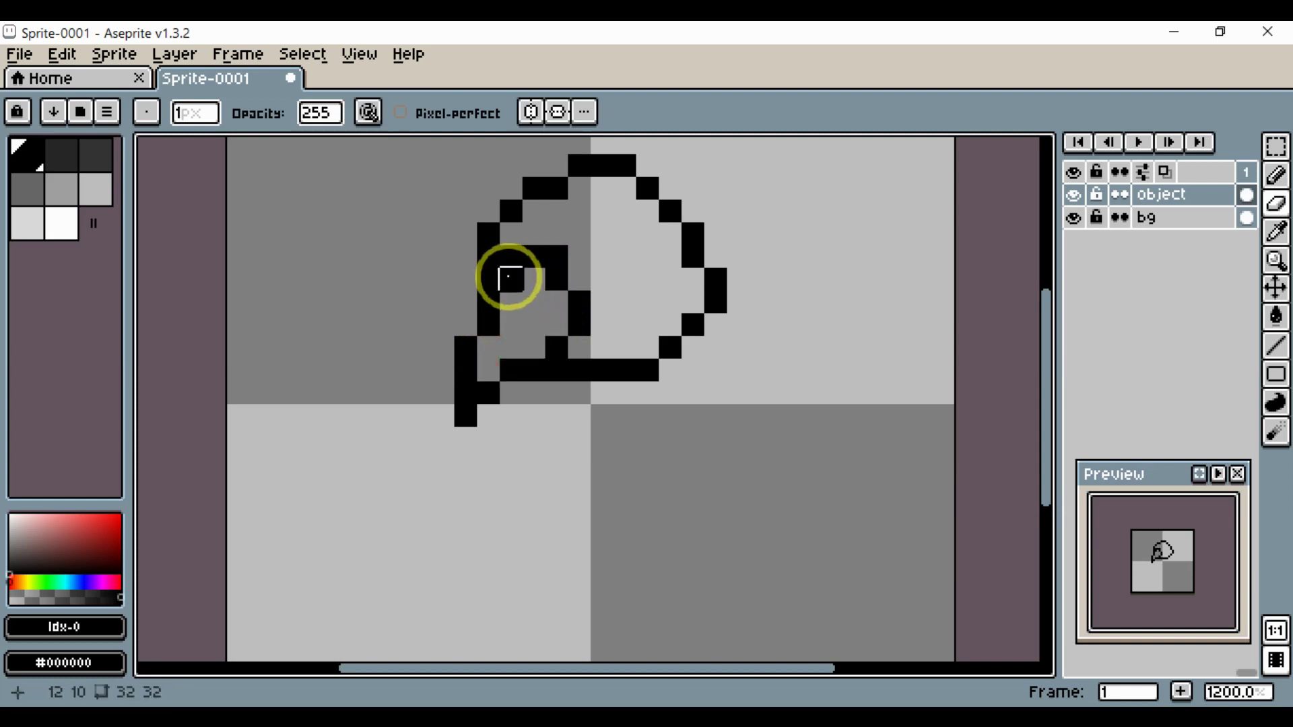
pyautogui.click(554, 248)
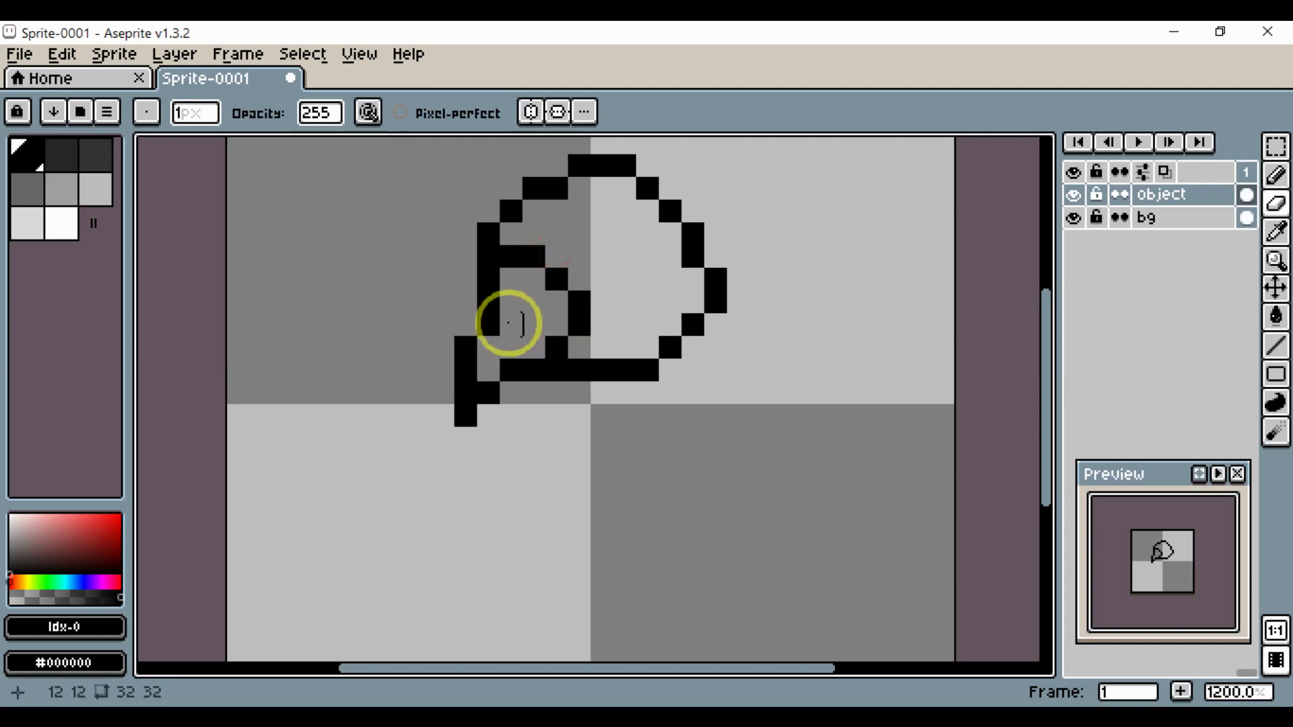
# Redraw the mouth's left edge stepping outward to the lower left and square off its bottom corner.
pyautogui.press('b')
pyautogui.click(480, 329)
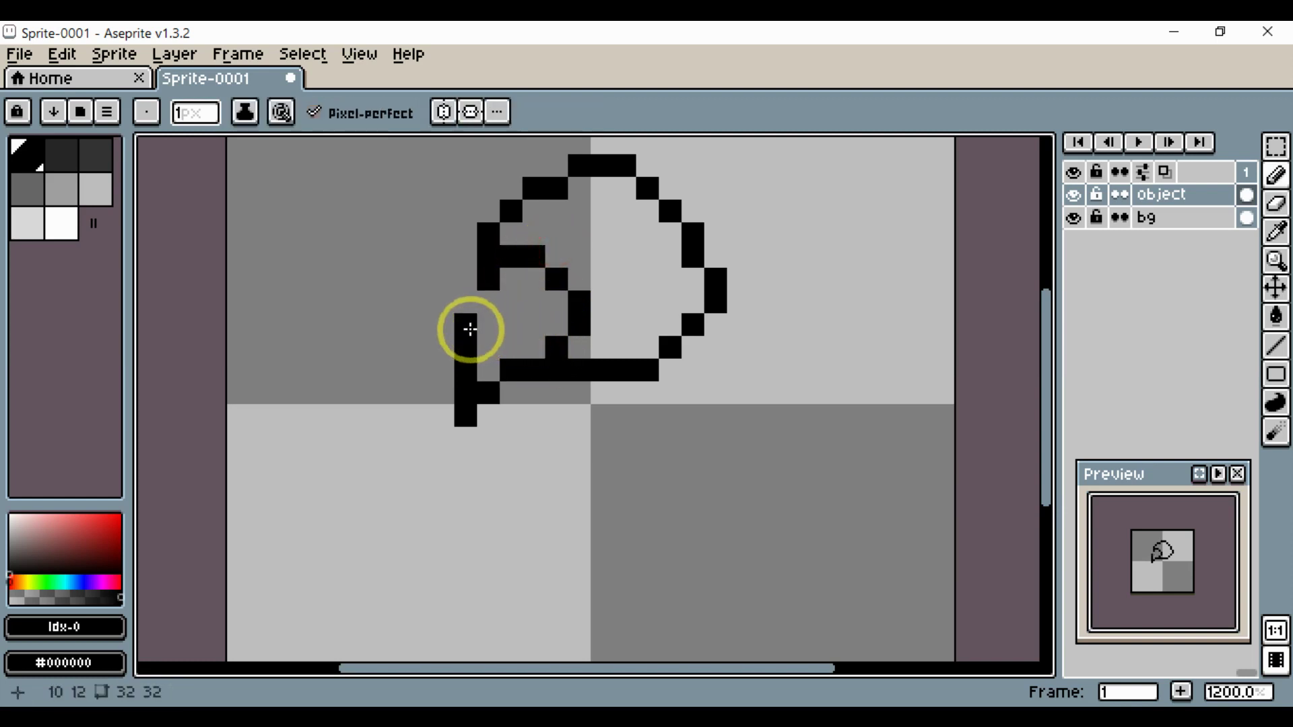
pyautogui.moveTo(509, 371); pyautogui.dragTo(453, 404)
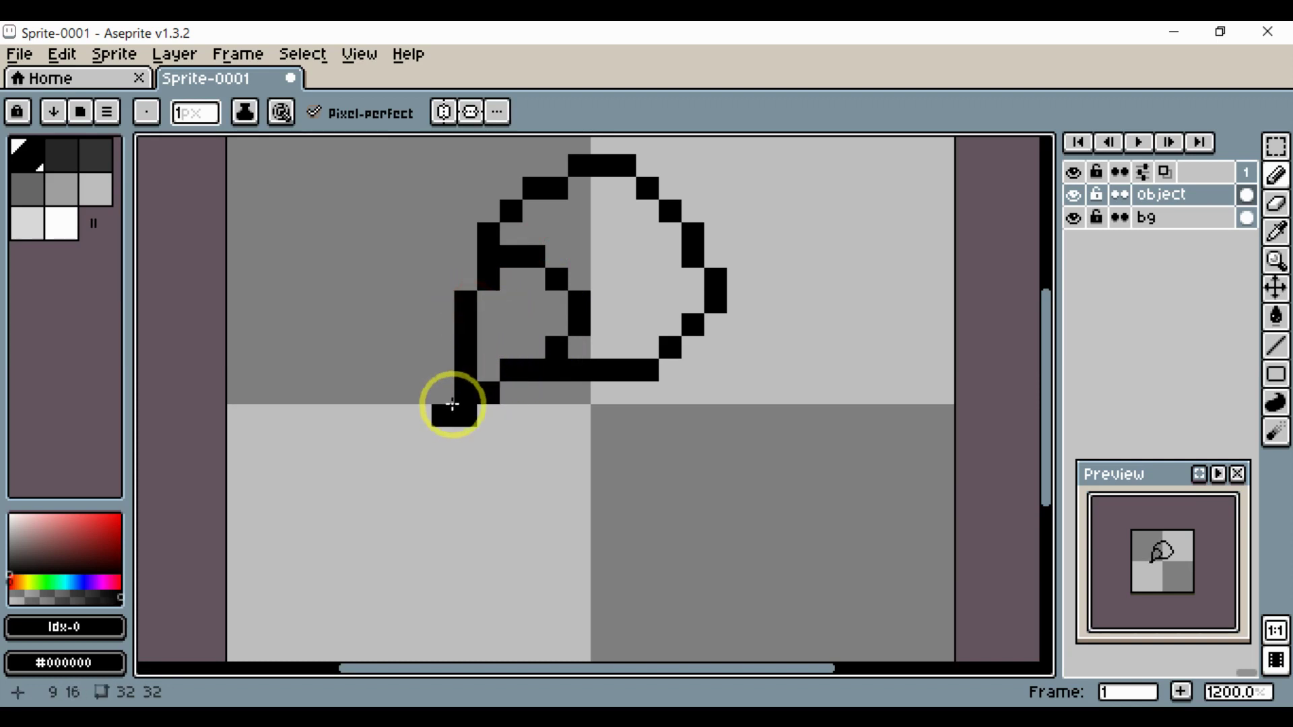
pyautogui.press('e')
pyautogui.click(464, 350)
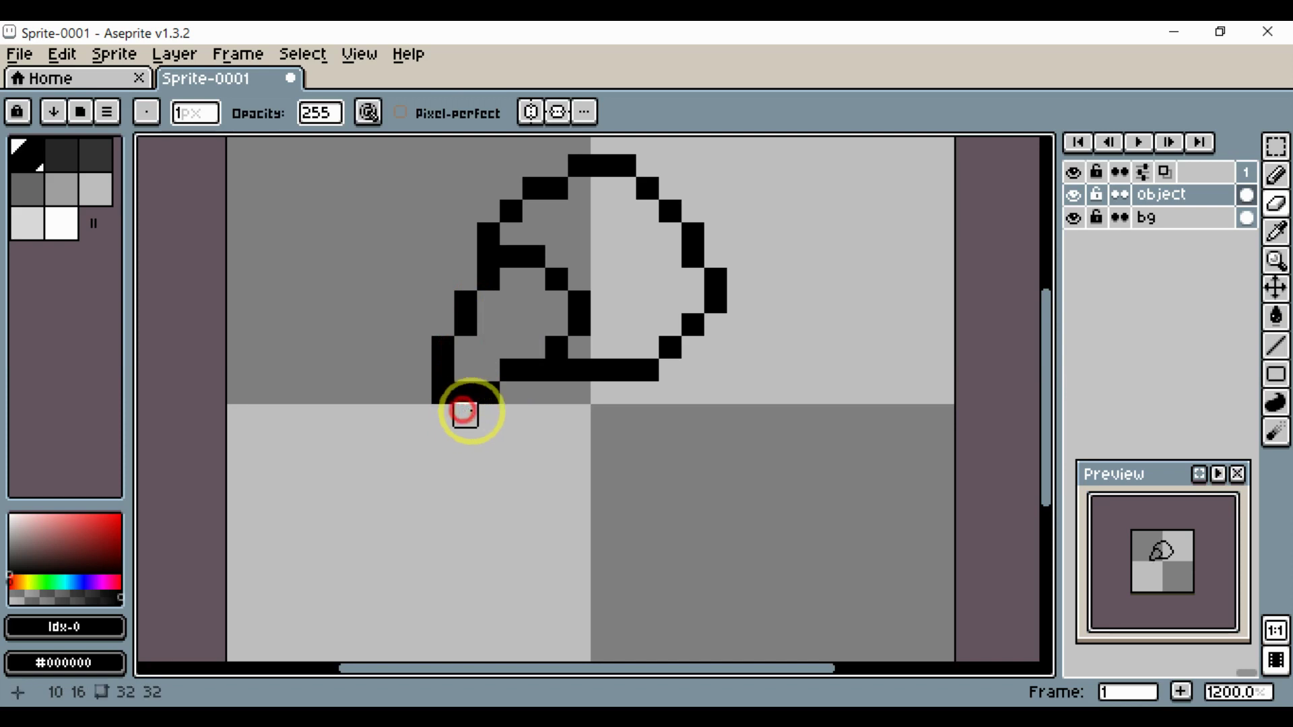
pyautogui.scroll(-4, 536, 426)
pyautogui.scroll(4, 564, 357)
# Draw a black eye one pixel wide and two pixels tall in the upper middle of the head.
pyautogui.press('b')
pyautogui.click(564, 320)
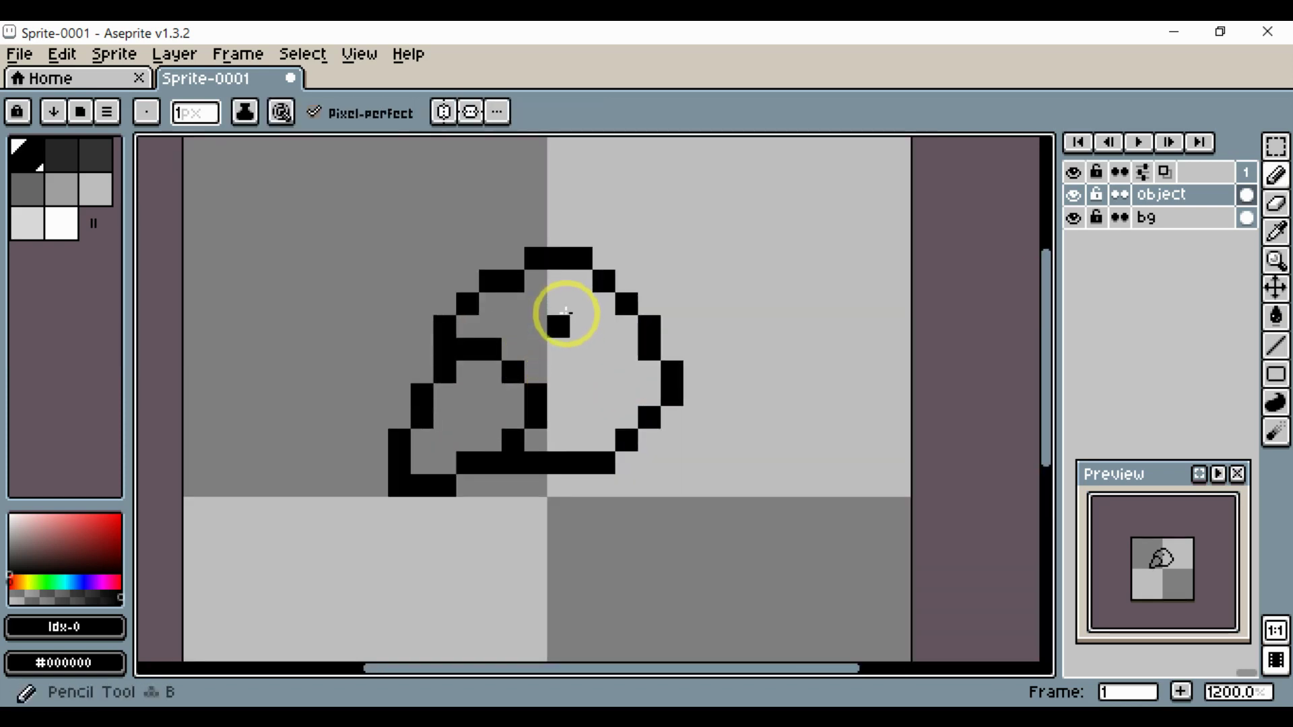
pyautogui.moveTo(565, 307); pyautogui.dragTo(566, 337)
pyautogui.press('space')
pyautogui.moveTo(596, 379); pyautogui.dragTo(620, 402)
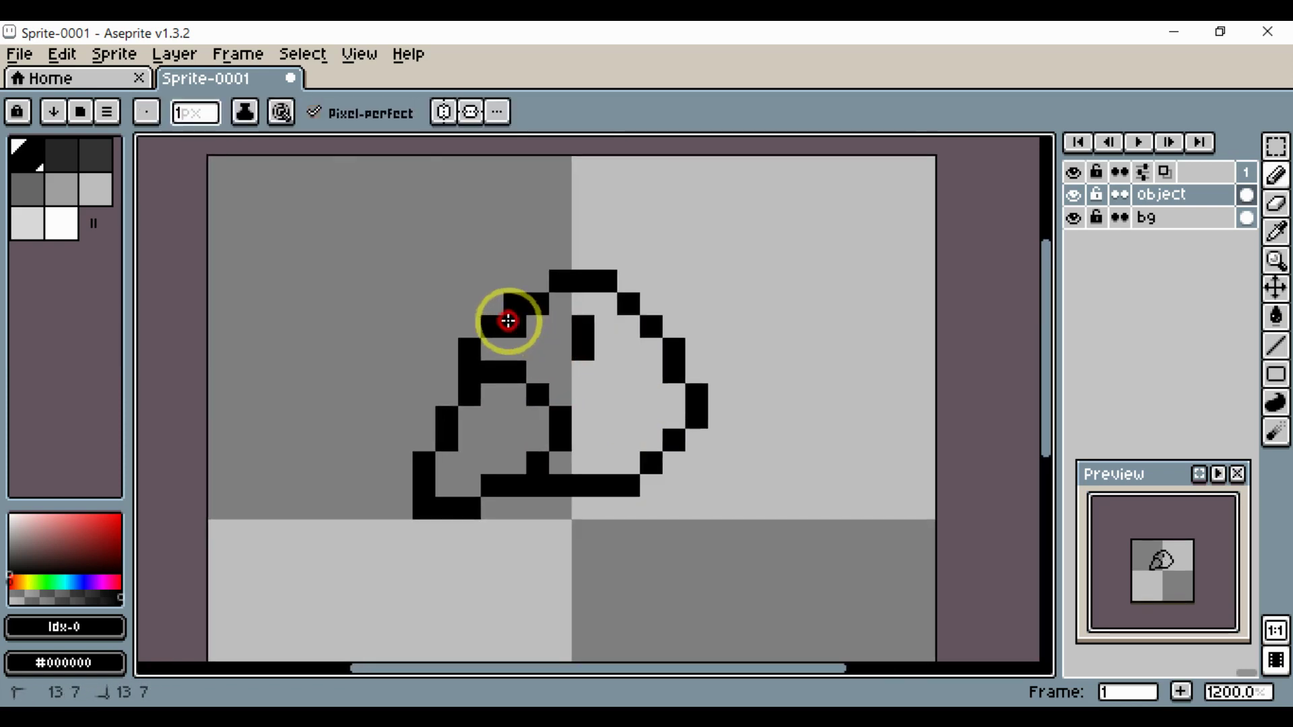
# Draw a second vertical eye nearer the head's left side and push the upper-left head outline one pixel outward.
pyautogui.moveTo(511, 347)
pyautogui.mouseDown()
pyautogui.moveTo(501, 307)
pyautogui.moveTo(557, 280)
pyautogui.moveTo(505, 287)
pyautogui.mouseUp()
pyautogui.press('e')
pyautogui.press('b')
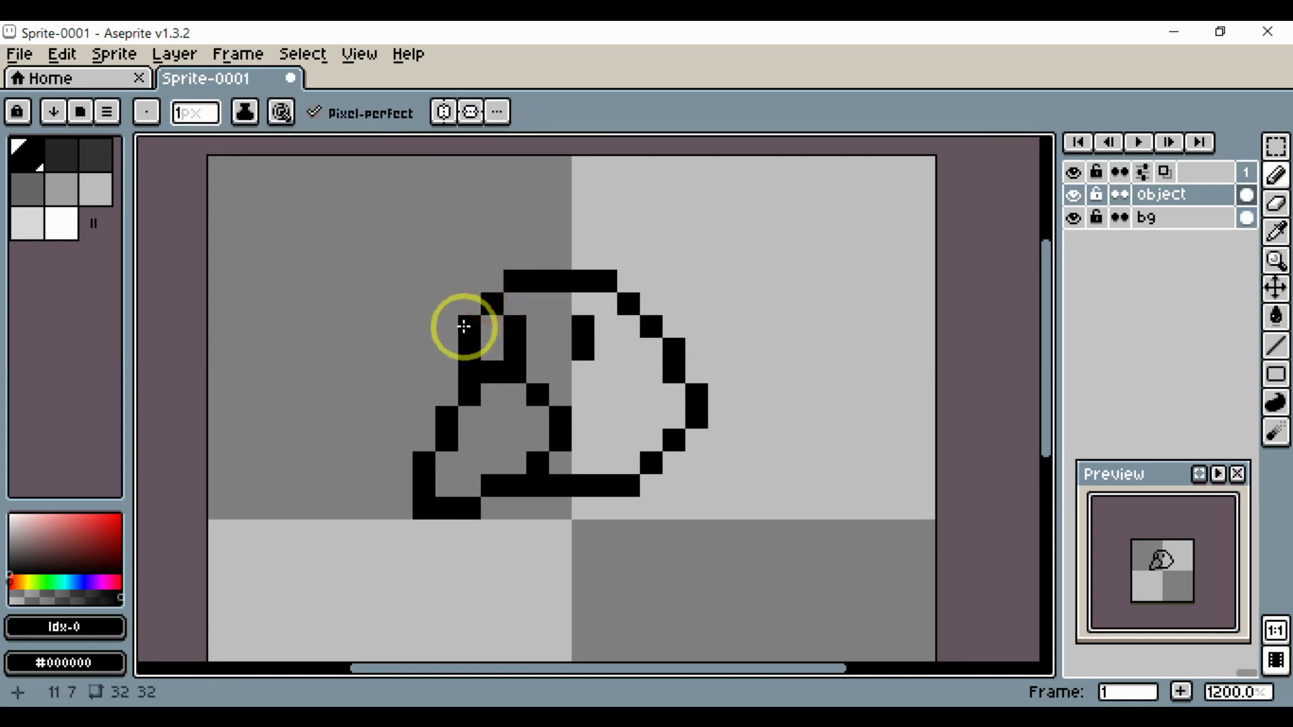
pyautogui.press('e')
pyautogui.click(468, 350)
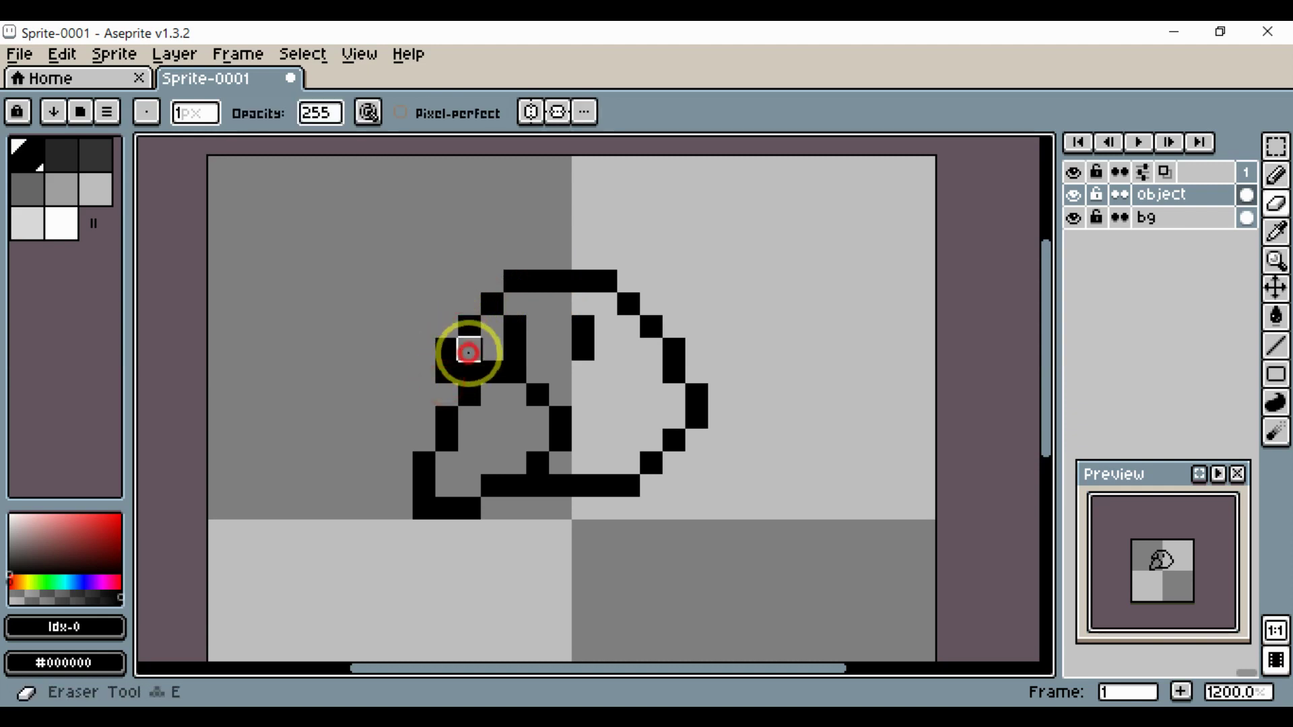
pyautogui.scroll(-4, 506, 369)
pyautogui.scroll(3, 529, 397)
pyautogui.scroll(1, 440, 350)
pyautogui.scroll(1, 441, 356)
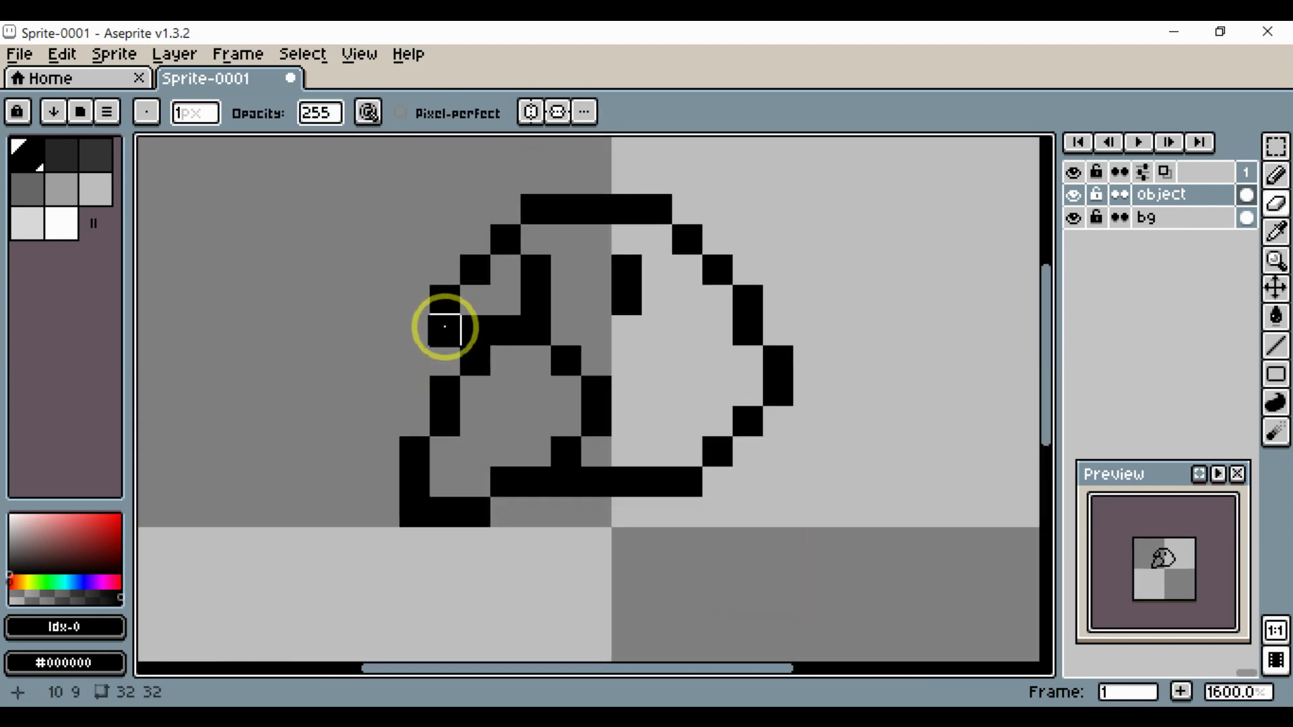
pyautogui.keyDown('alt'); pyautogui.click(442, 321); pyautogui.keyUp('alt')
pyautogui.click(435, 337)
pyautogui.press('b')
pyautogui.click(417, 350)
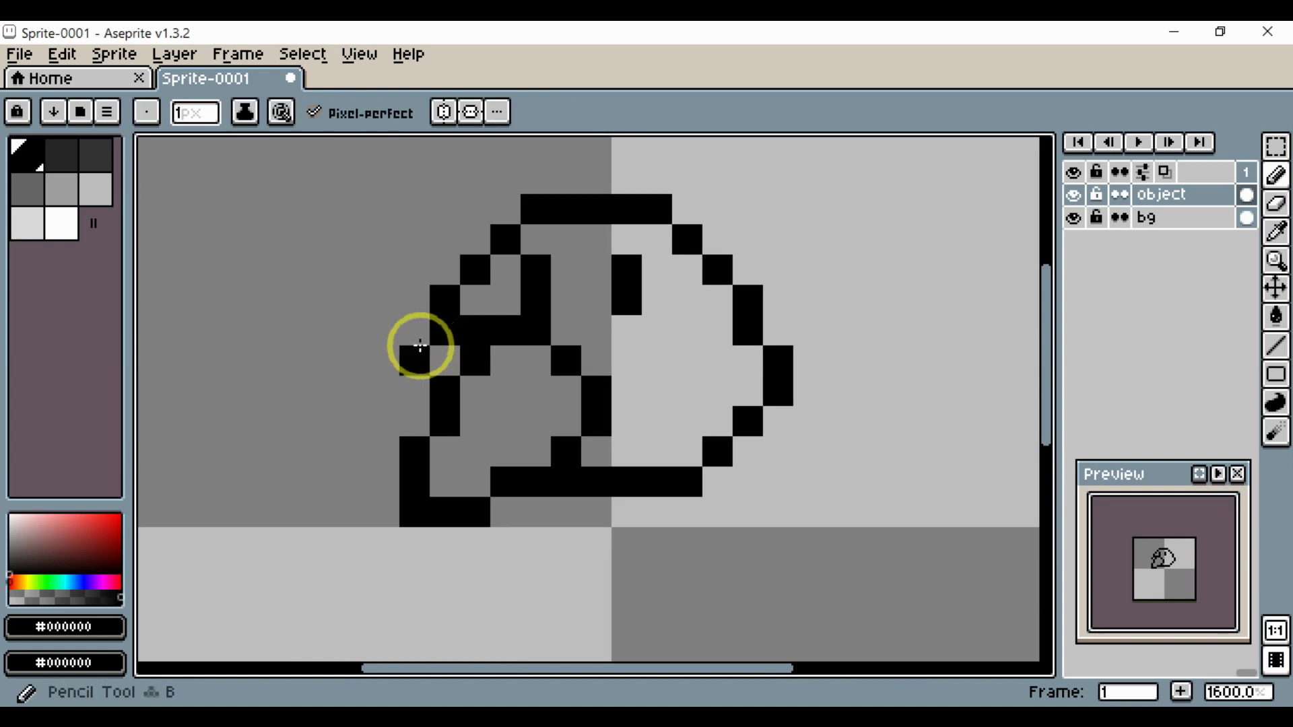
pyautogui.press('e')
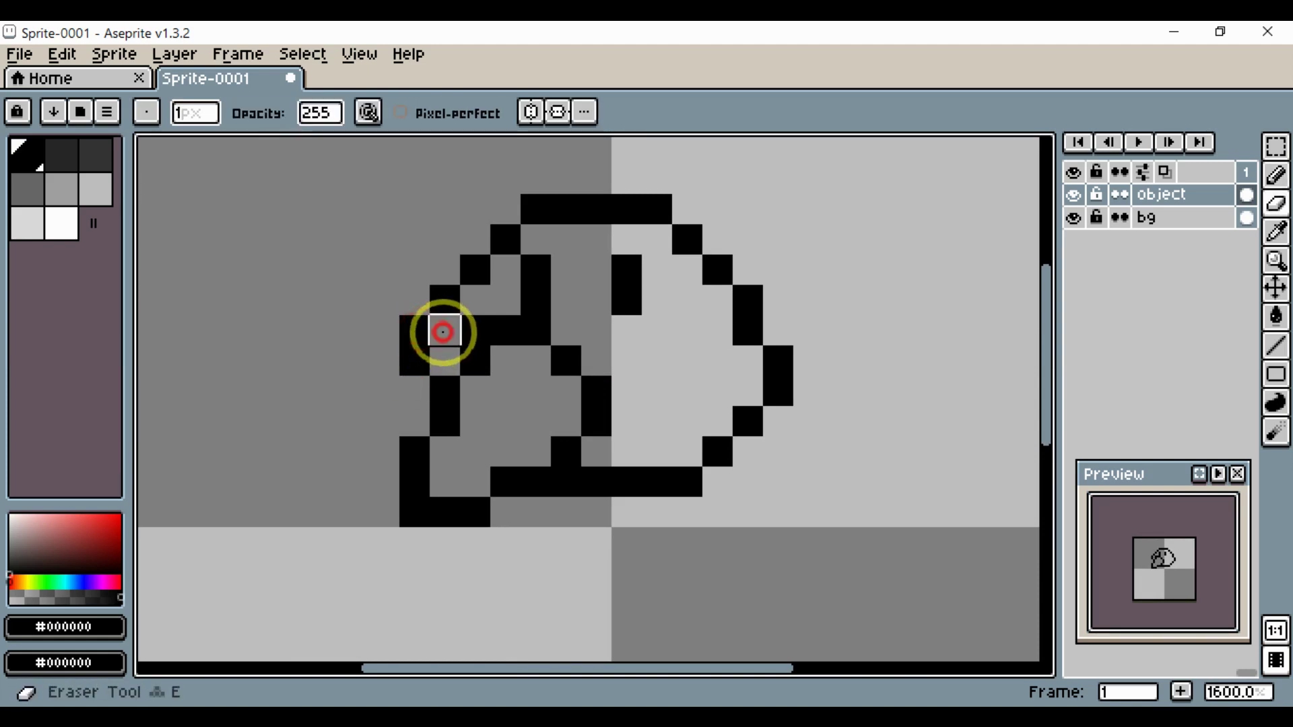
pyautogui.scroll(-5, 476, 375)
pyautogui.scroll(4, 415, 326)
pyautogui.click(400, 305)
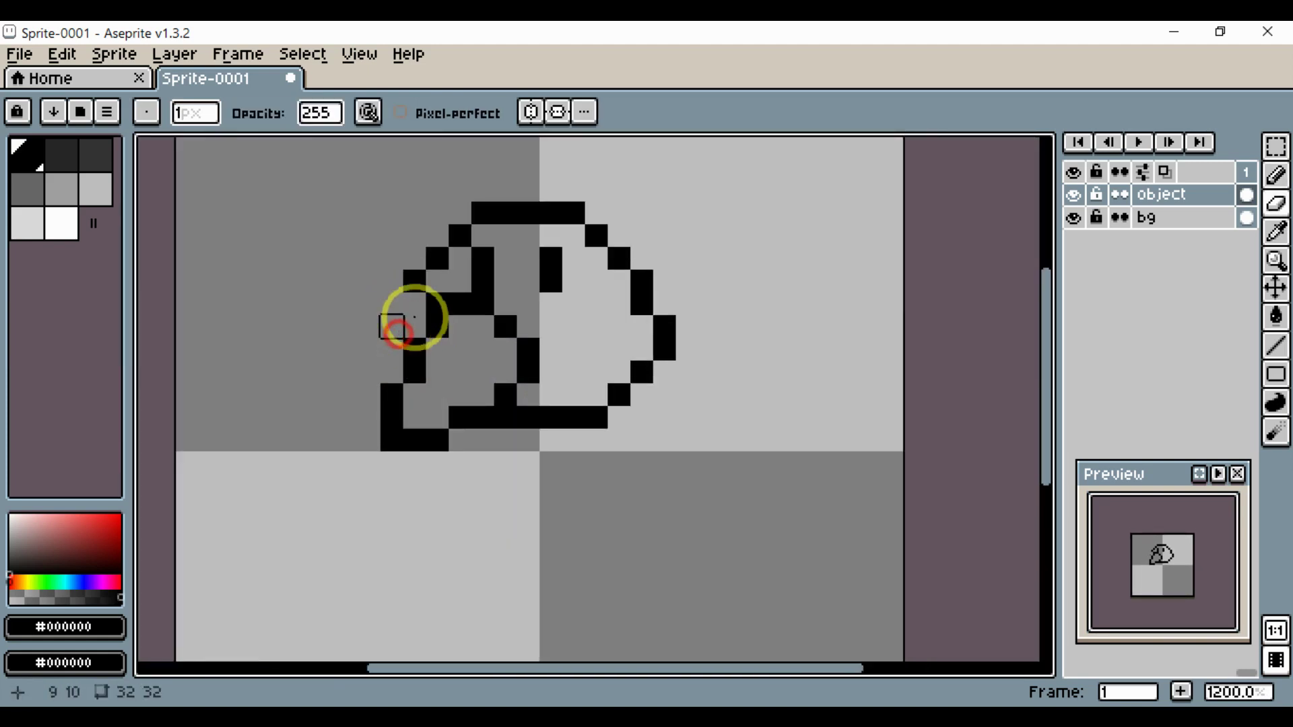
# Join the head's left outline into a continuous vertical line and erase the inner corner pixel where it meets the mouth.
pyautogui.press('b')
pyautogui.moveTo(421, 308); pyautogui.dragTo(421, 335)
pyautogui.scroll(-3, 547, 347)
pyautogui.scroll(3, 567, 346)
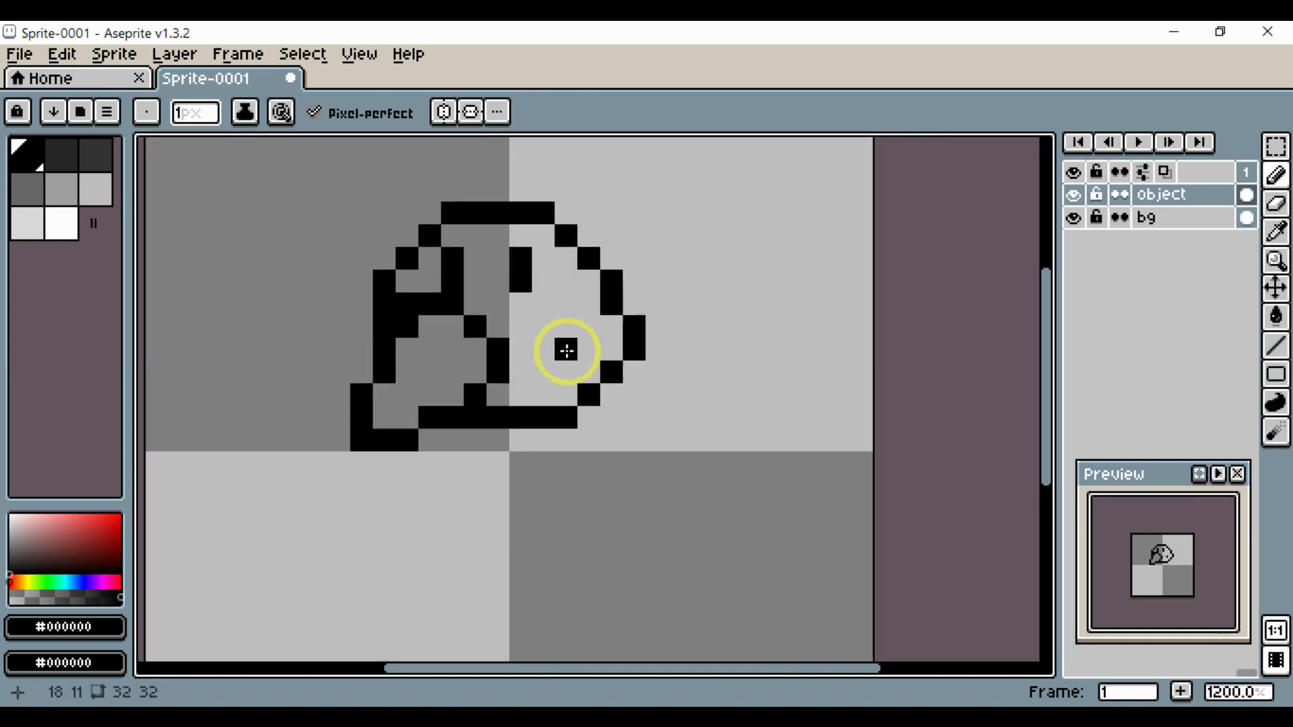
pyautogui.moveTo(563, 397); pyautogui.dragTo(568, 415)
pyautogui.press('e')
pyautogui.scroll(-4, 462, 375)
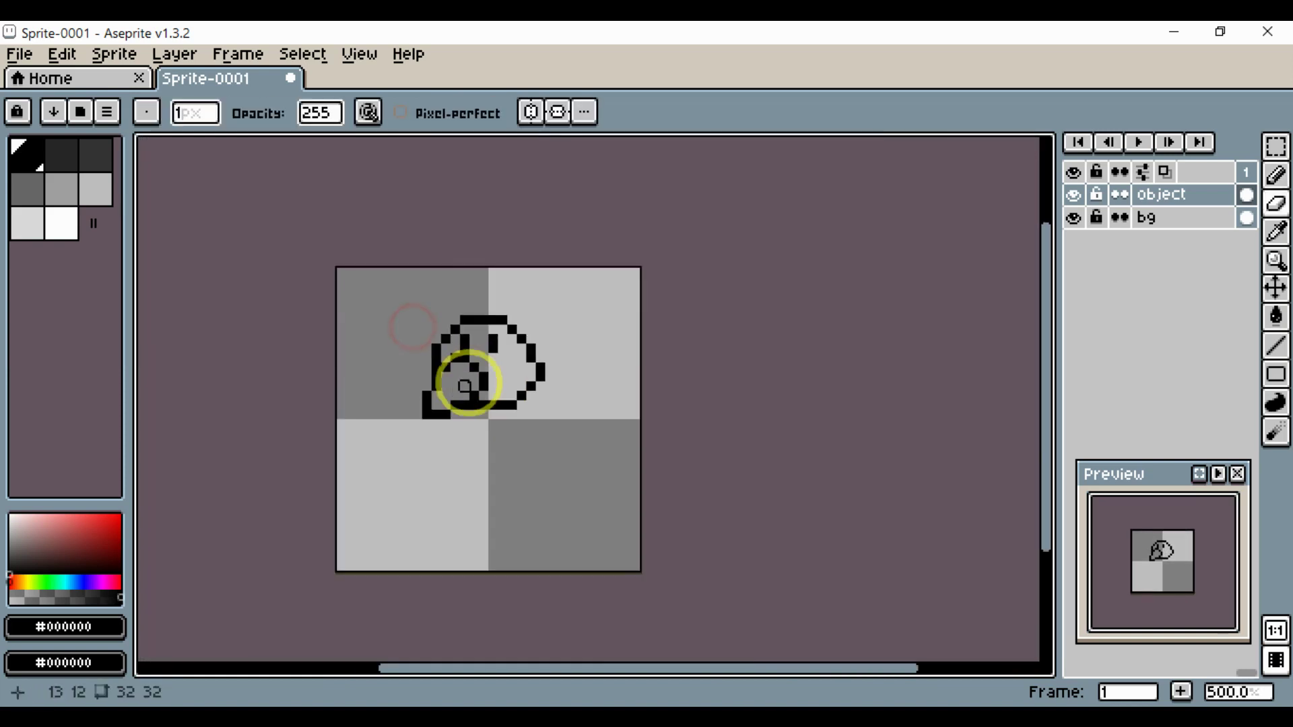
pyautogui.scroll(5, 518, 393)
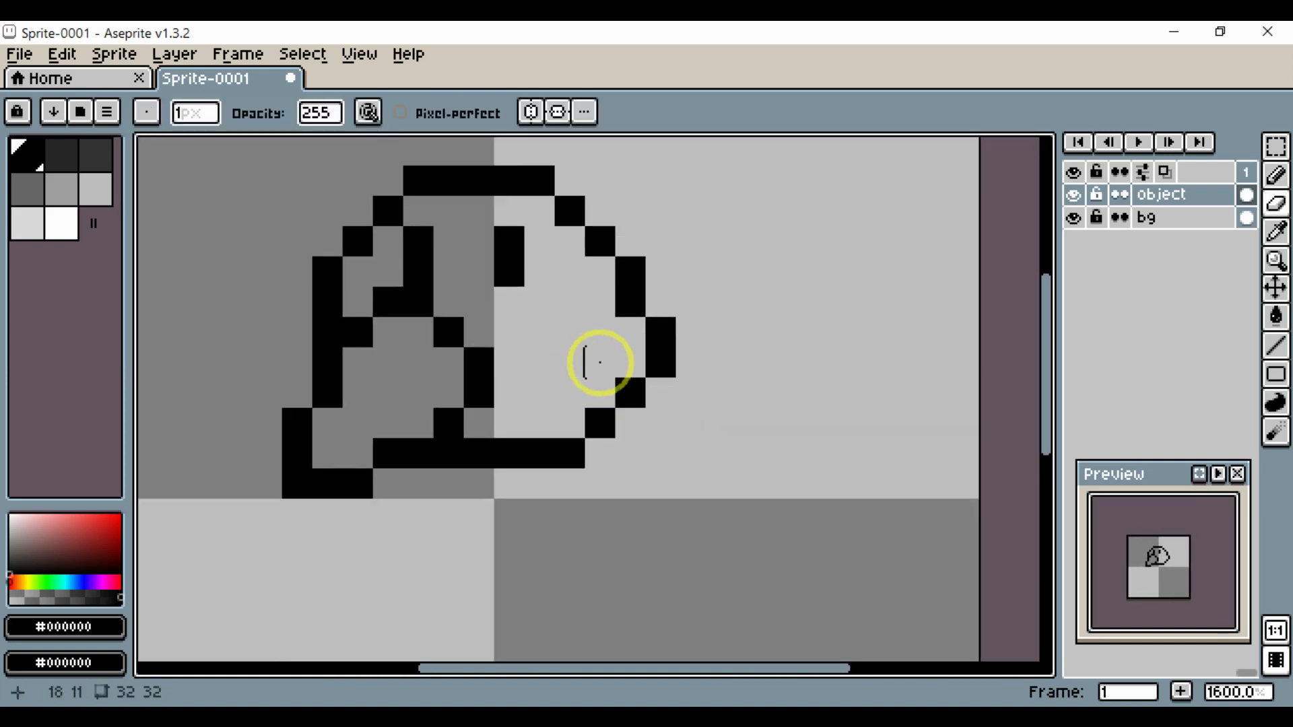
pyautogui.press('b')
pyautogui.moveTo(304, 328); pyautogui.dragTo(303, 378)
pyautogui.scroll(-5, 528, 396)
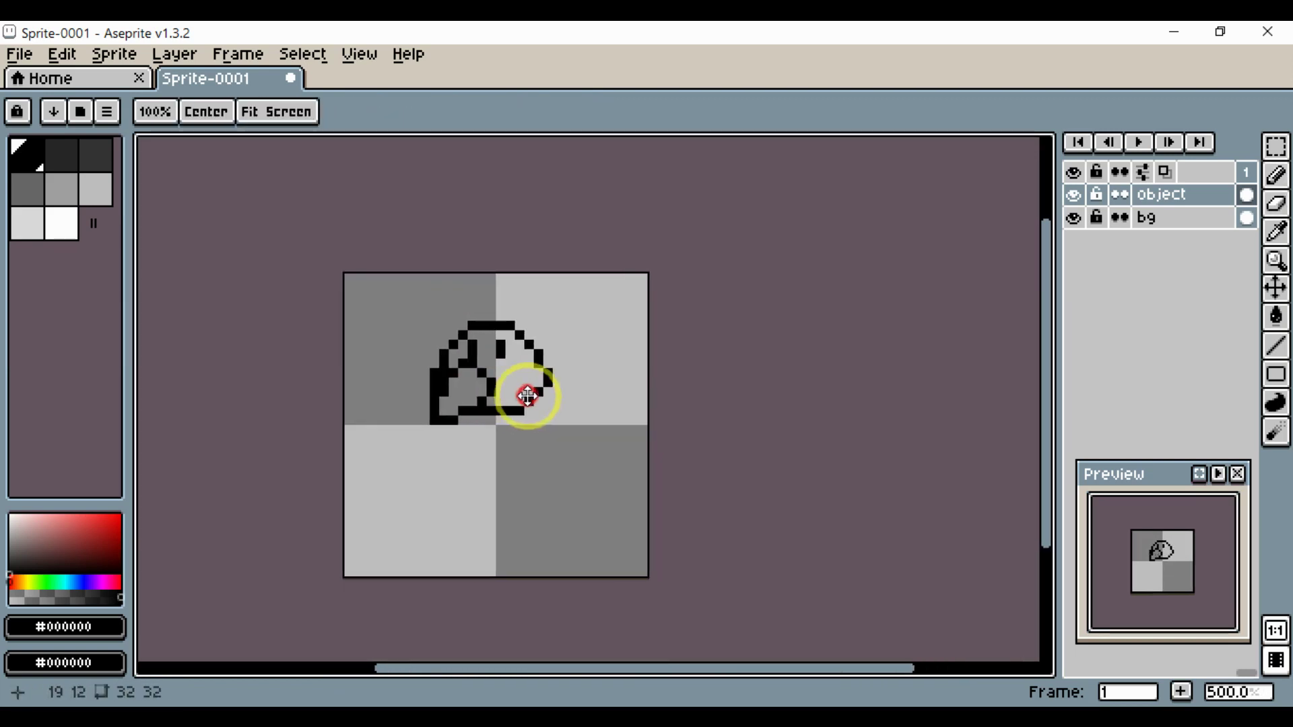
pyautogui.scroll(4, 436, 387)
pyautogui.press('e')
pyautogui.click(430, 337)
pyautogui.moveTo(429, 362); pyautogui.dragTo(427, 395)
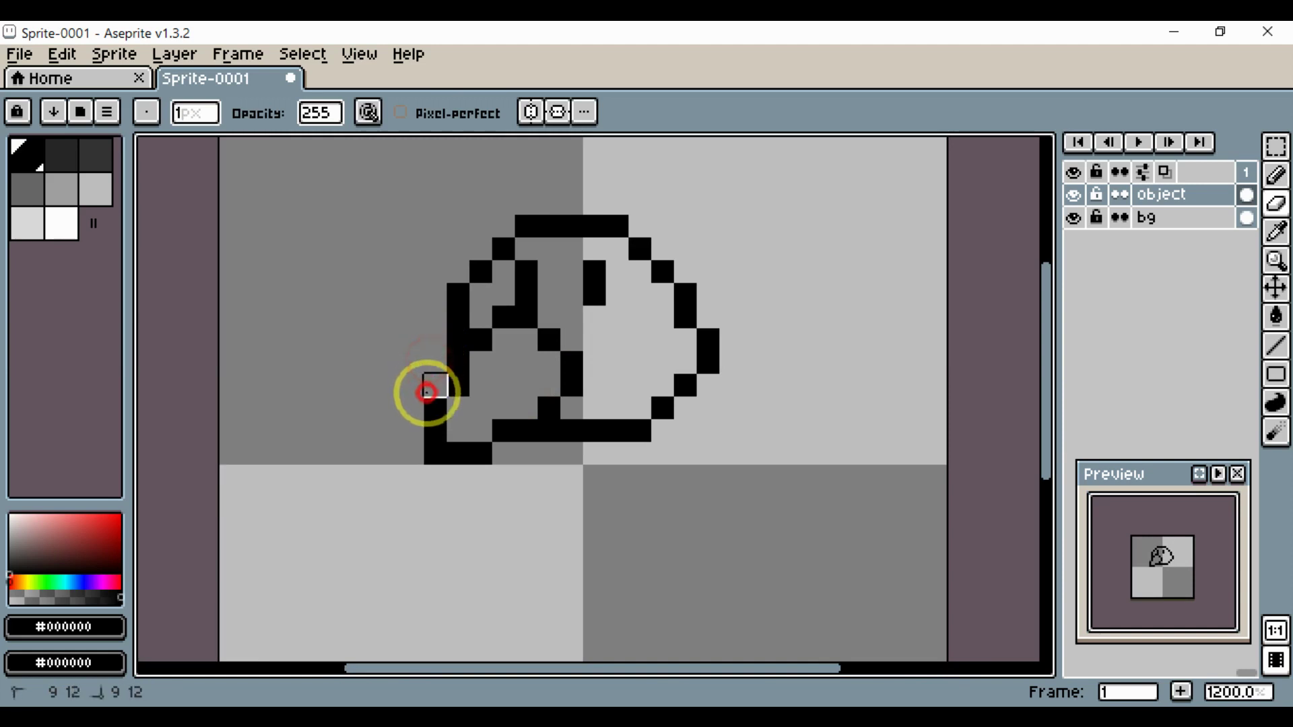
# Round off the mouth's lower-left corner and extend its lowest edge one pixel to the right.
pyautogui.moveTo(559, 514); pyautogui.dragTo(559, 482)
pyautogui.scroll(-3, 480, 491)
pyautogui.scroll(4, 531, 466)
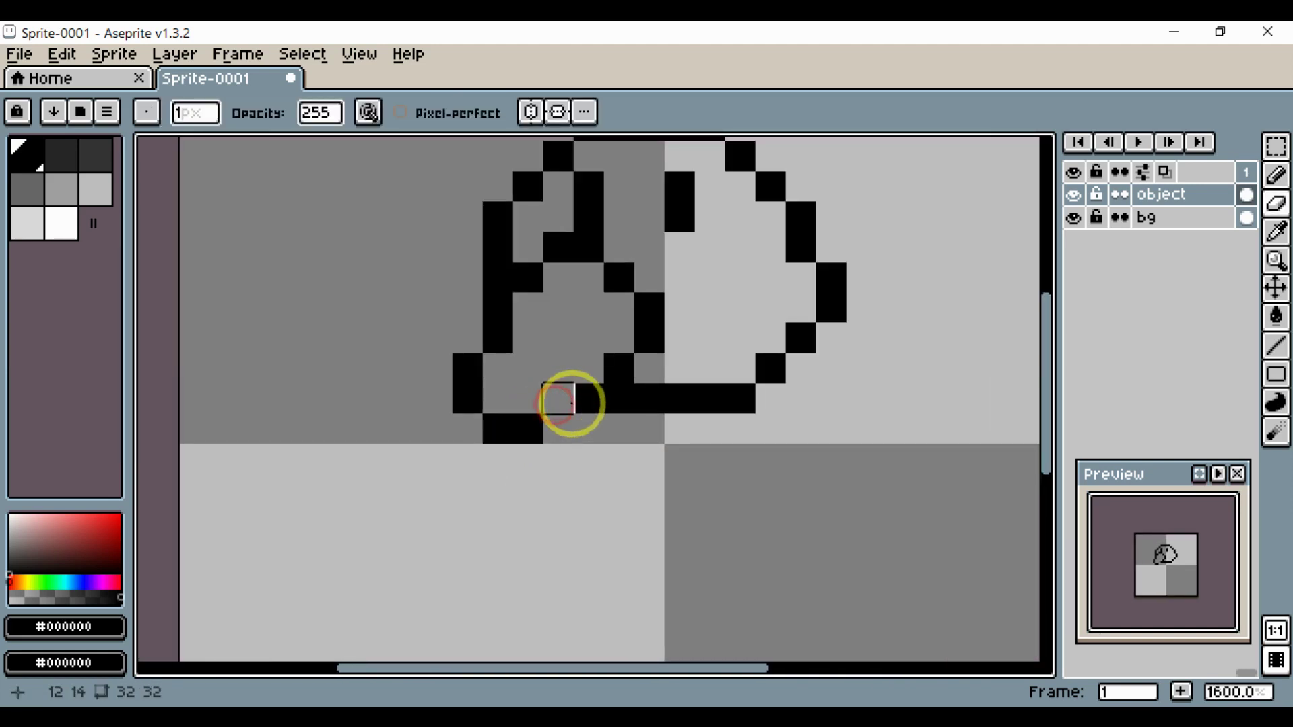
pyautogui.press('b')
pyautogui.click(560, 425)
pyautogui.moveTo(599, 450); pyautogui.dragTo(528, 459)
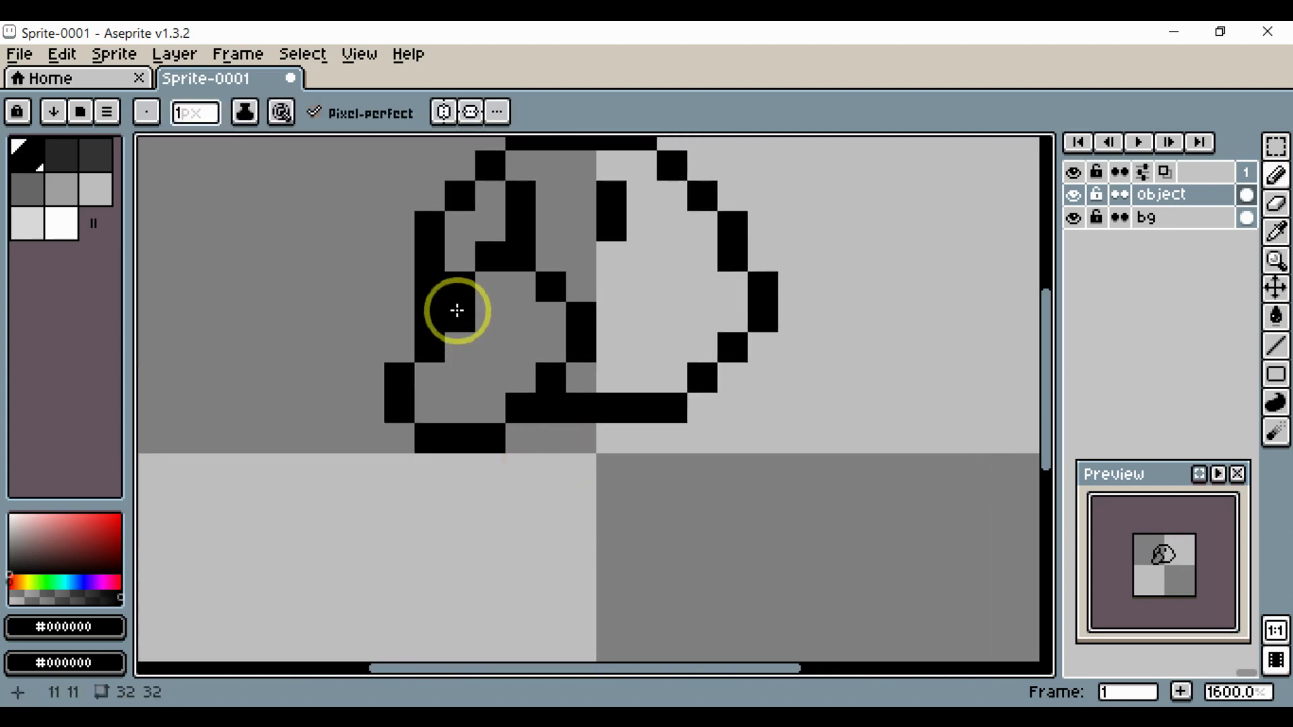
# Indent the left outline where the head meets the mouth and erase the pixel joining the left eye to the mouth.
pyautogui.press('e')
pyautogui.moveTo(428, 310); pyautogui.dragTo(429, 280)
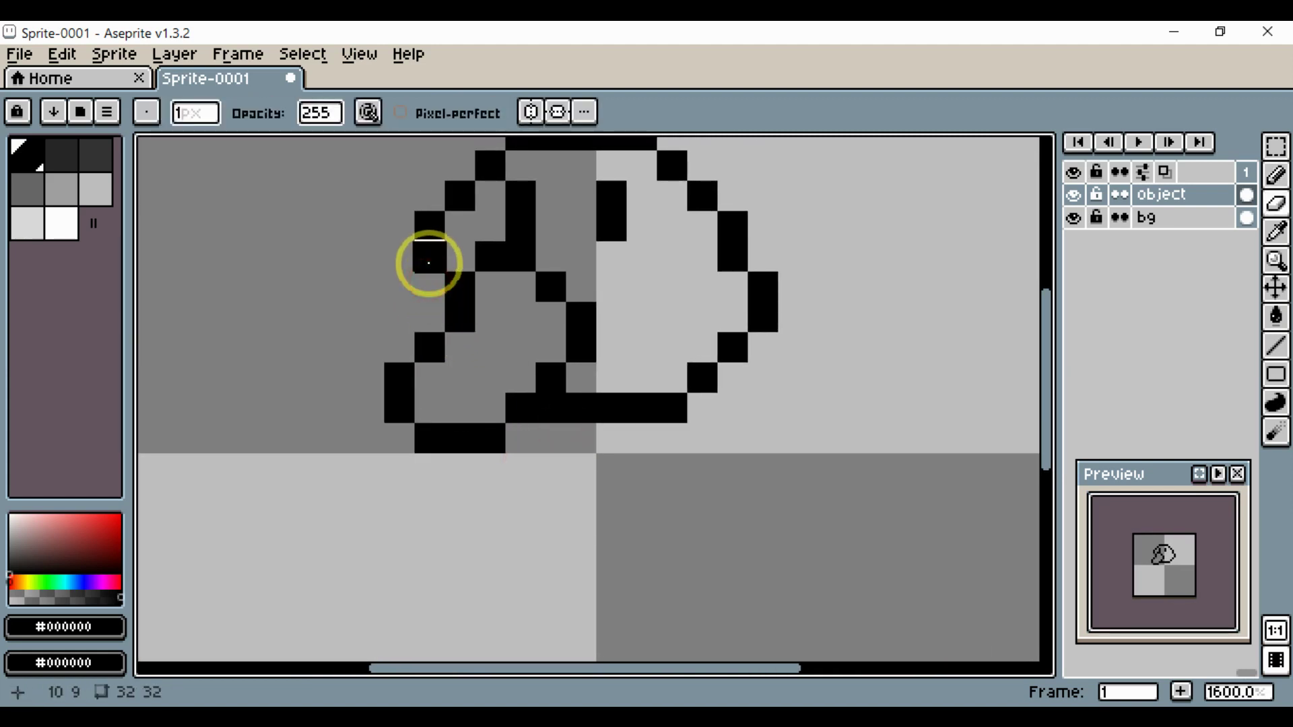
pyautogui.moveTo(505, 251); pyautogui.dragTo(548, 254)
pyautogui.scroll(-3, 490, 289)
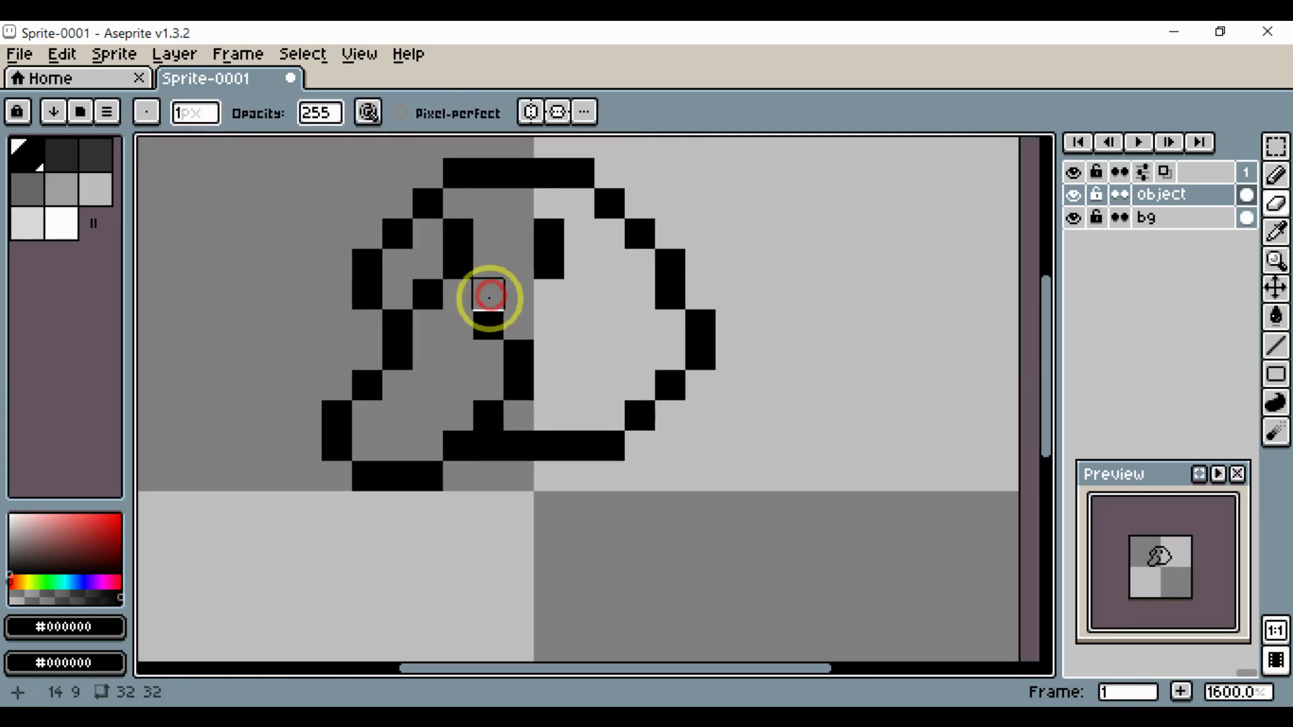
# Draw the mouth's upper edge as a flat black row below the left eye and erase the stray pixel above it.
pyautogui.press('b')
pyautogui.click(459, 312)
pyautogui.scroll(3, 459, 312)
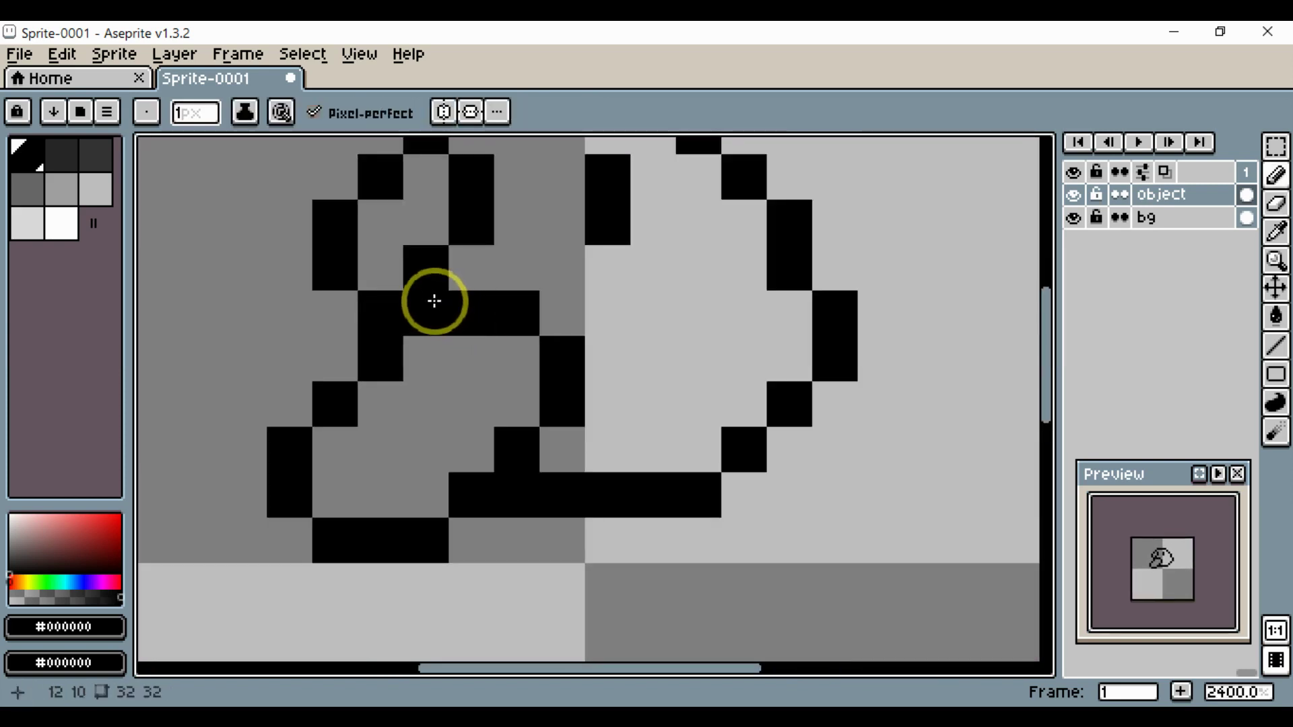
pyautogui.click(433, 300)
pyautogui.press('e')
pyautogui.click(430, 275)
# Erase the mouth's left edge and lower-left corner pixels.
pyautogui.moveTo(394, 306)
pyautogui.mouseDown()
pyautogui.moveTo(372, 381)
pyautogui.moveTo(332, 441)
pyautogui.moveTo(332, 421)
pyautogui.mouseUp()
pyautogui.click(309, 458)
pyautogui.moveTo(346, 466); pyautogui.dragTo(422, 360)
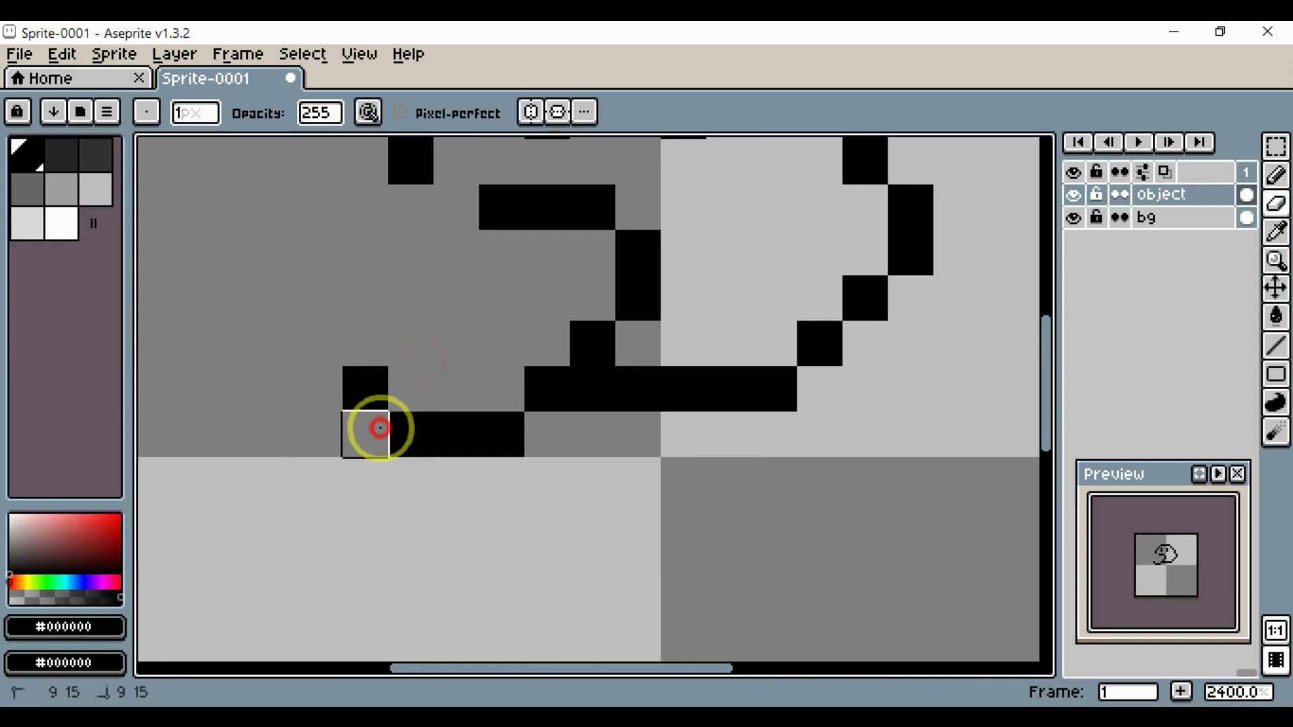
pyautogui.click(366, 390)
# Draw a new left edge for the mouth, stepping diagonally from its upper edge down to the lower-left corner.
pyautogui.press('b')
pyautogui.click(368, 463)
pyautogui.click(372, 381)
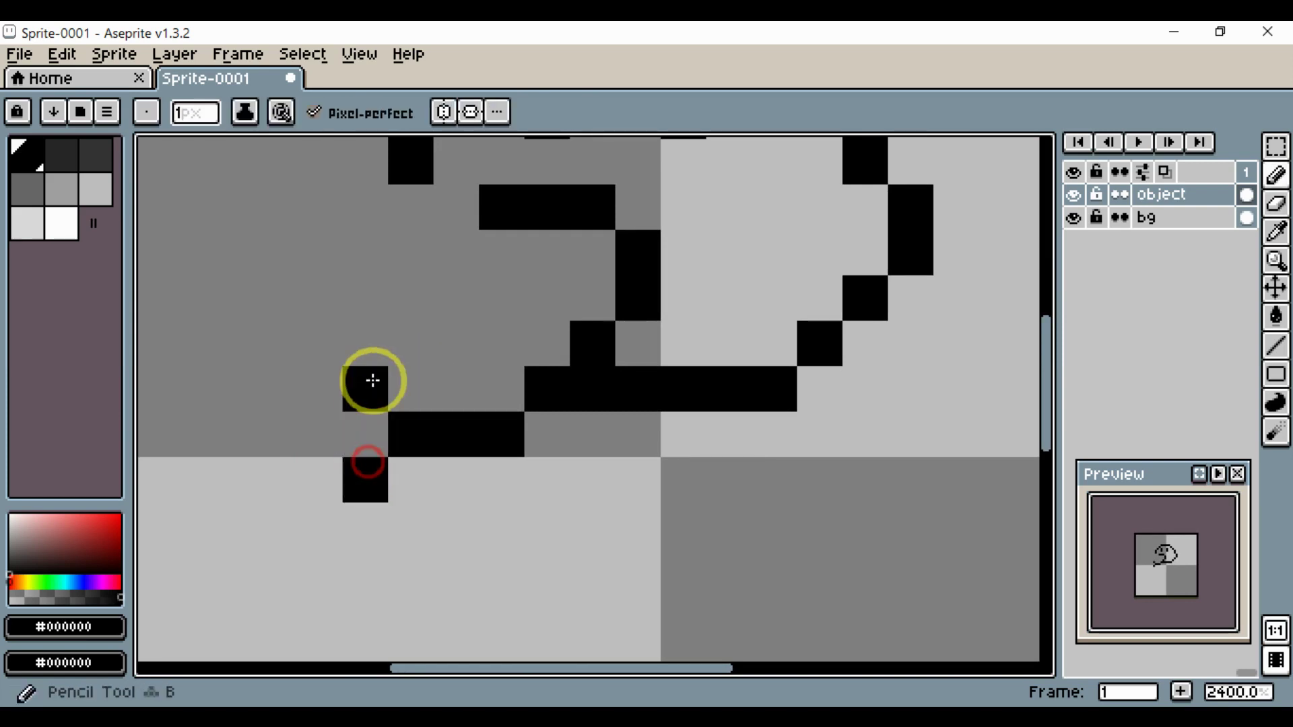
pyautogui.moveTo(372, 381)
pyautogui.mouseDown()
pyautogui.moveTo(433, 263)
pyautogui.moveTo(471, 223)
pyautogui.moveTo(479, 260)
pyautogui.mouseUp()
pyautogui.scroll(-3, 467, 247)
pyautogui.scroll(3, 481, 283)
pyautogui.press('e')
pyautogui.click(447, 193)
pyautogui.press('space')
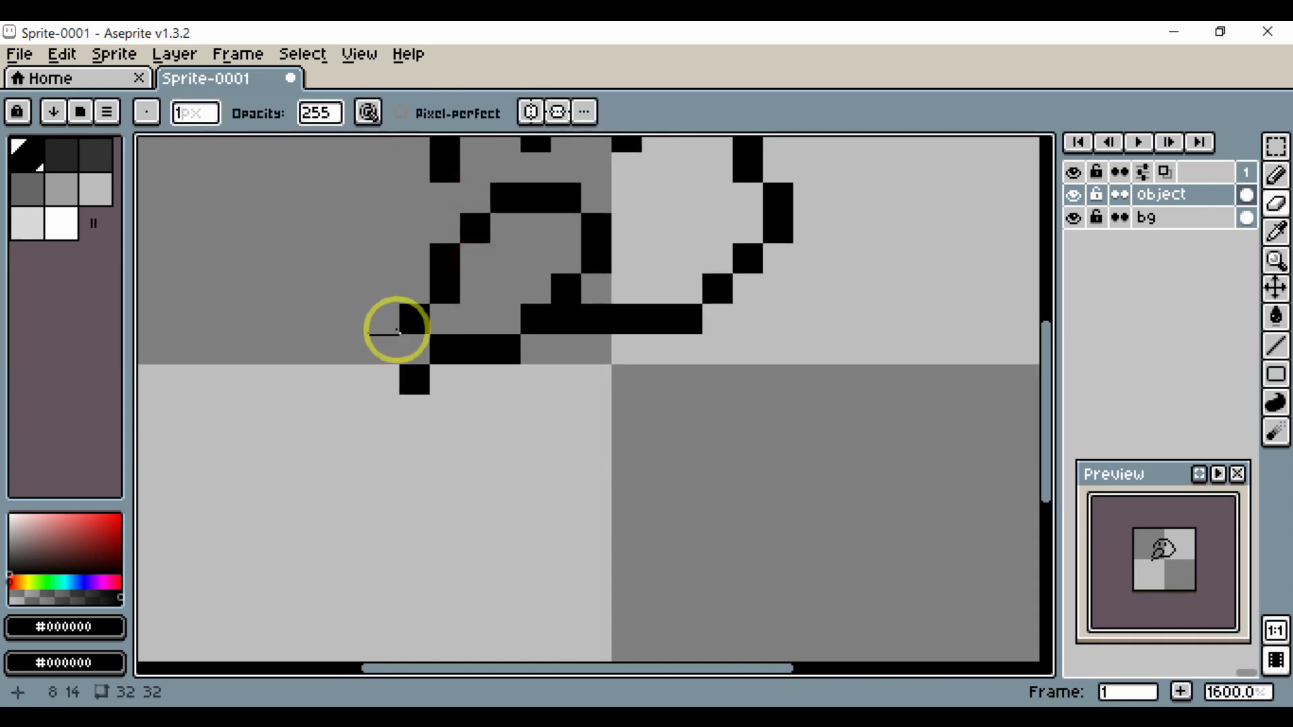
# Erase the stray lower-left corner pixels and draw the head's left side as one straight vertical line down to the base.
pyautogui.click(400, 384)
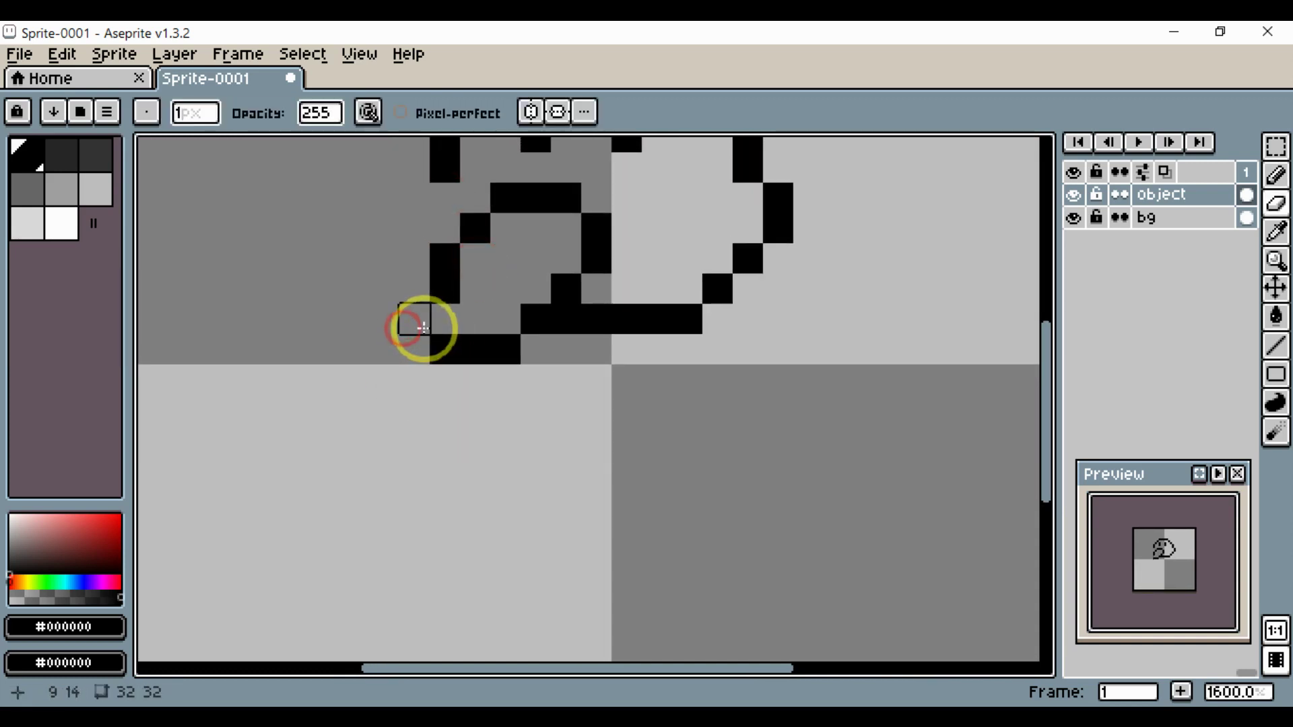
pyautogui.press('b')
pyautogui.press('e')
pyautogui.click(414, 318)
pyautogui.moveTo(415, 318); pyautogui.dragTo(376, 443)
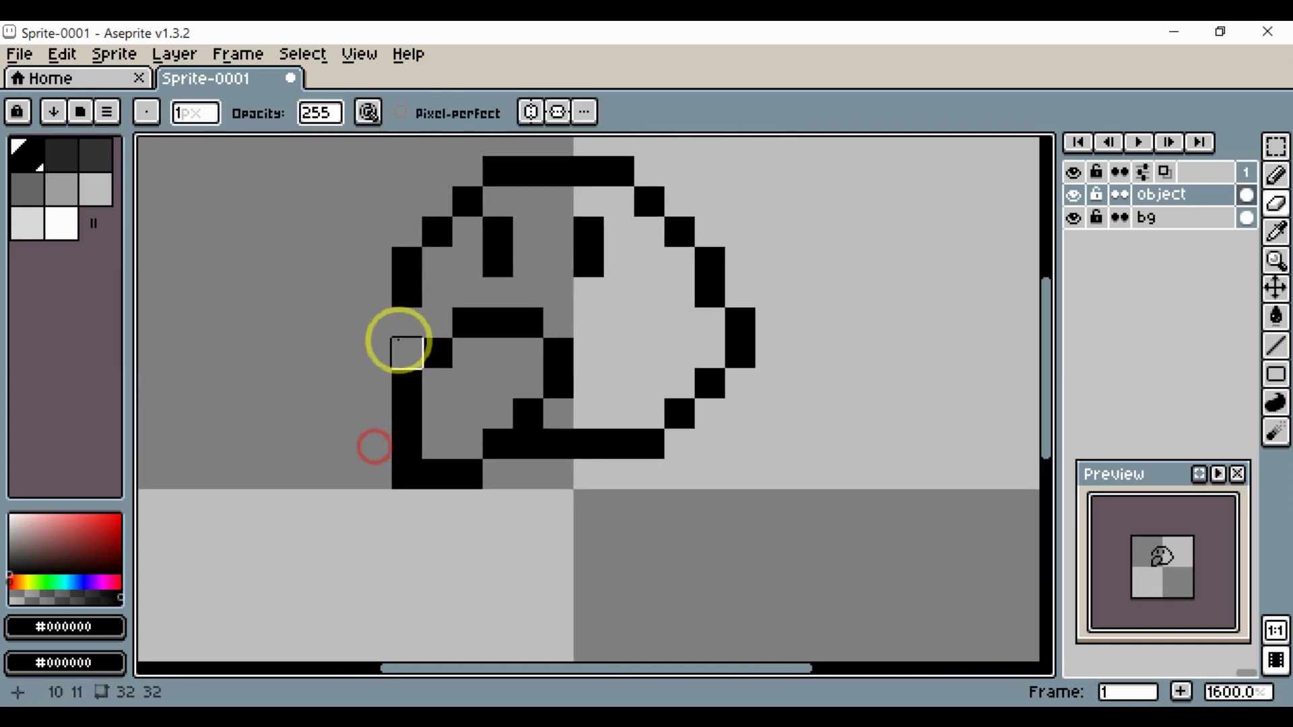
pyautogui.press('b')
pyautogui.click(402, 342)
pyautogui.scroll(-3, 415, 364)
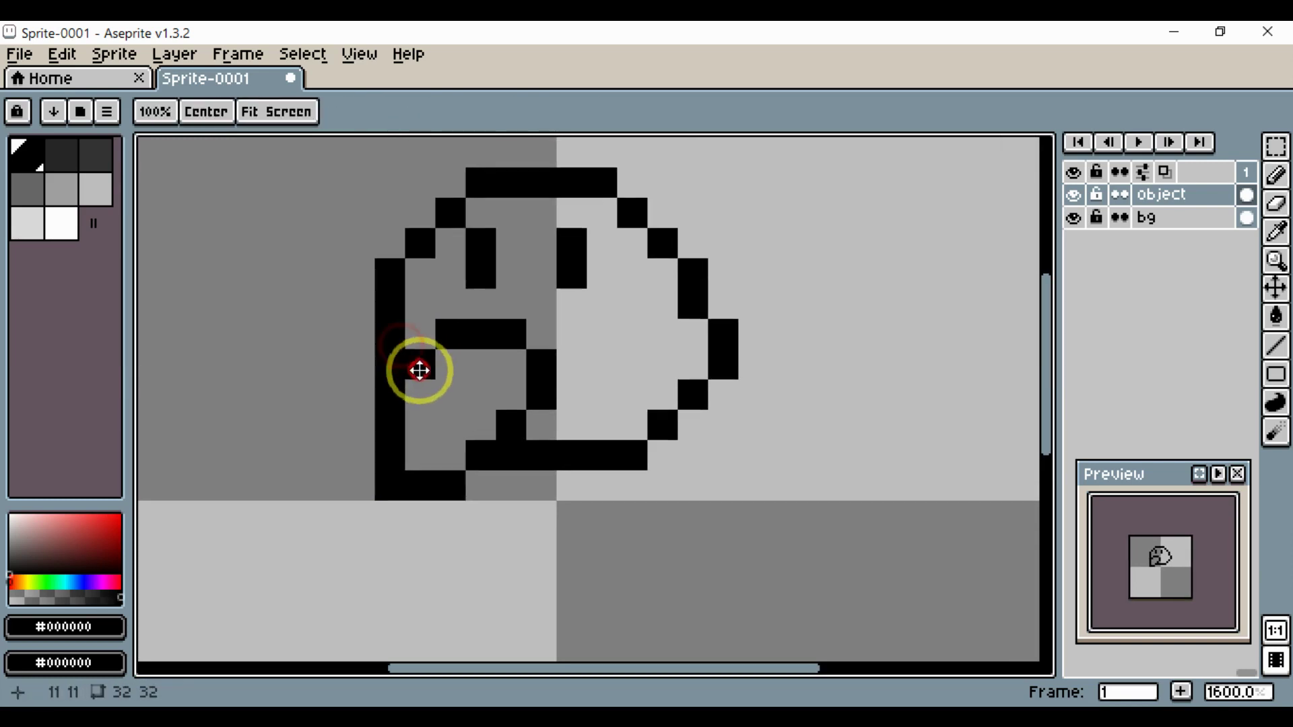
pyautogui.moveTo(504, 444); pyautogui.dragTo(569, 441)
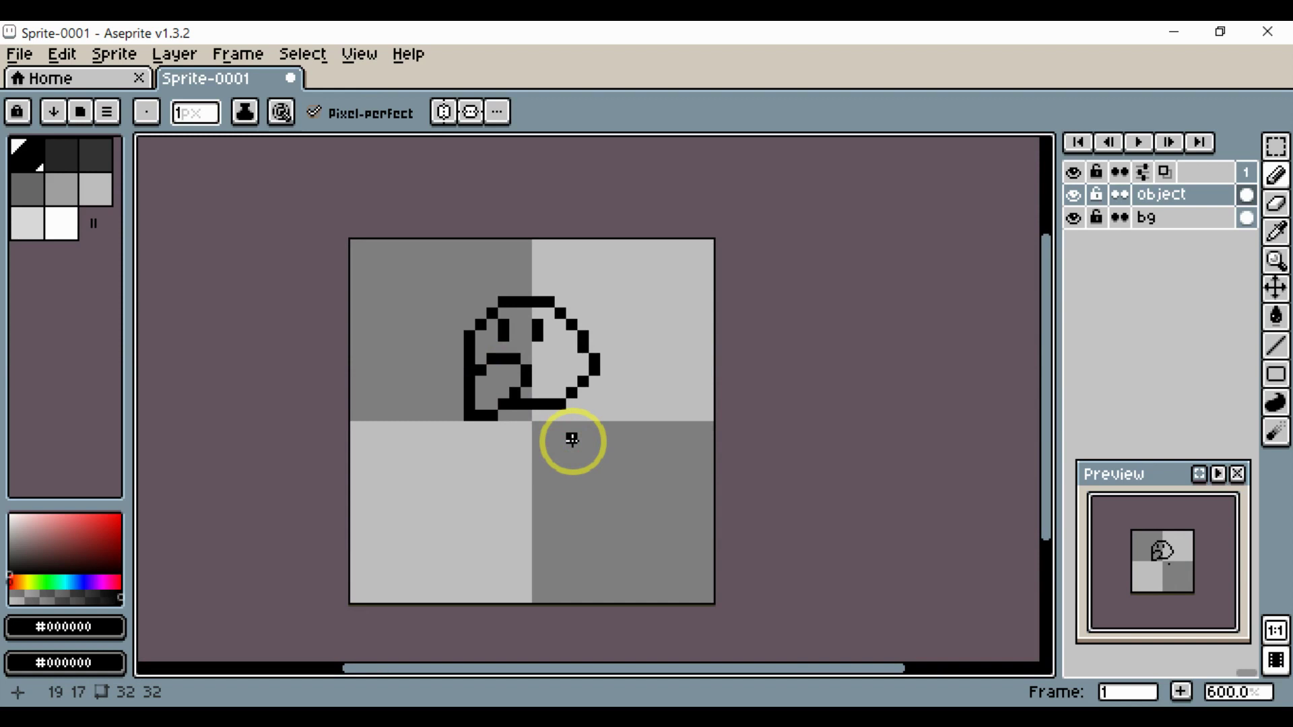
pyautogui.scroll(1, 521, 438)
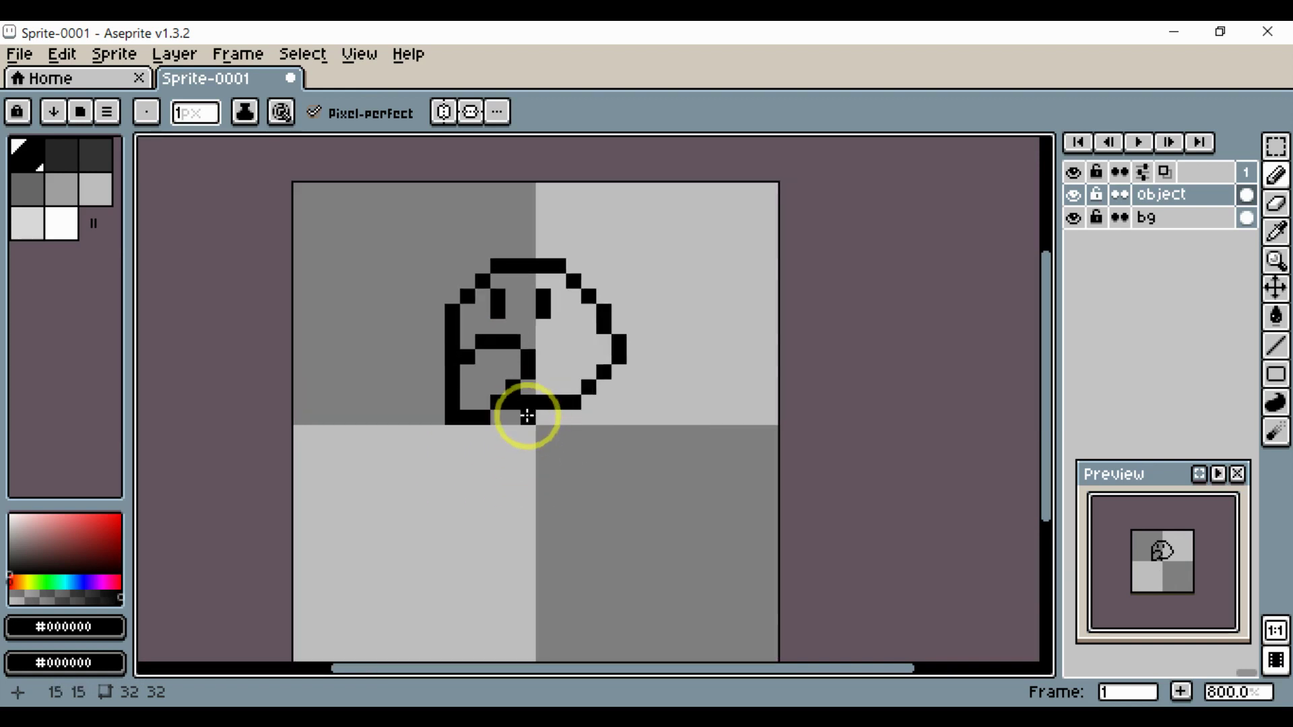
pyautogui.moveTo(538, 416); pyautogui.dragTo(611, 397)
pyautogui.scroll(3, 619, 382)
pyautogui.moveTo(611, 441); pyautogui.dragTo(687, 464)
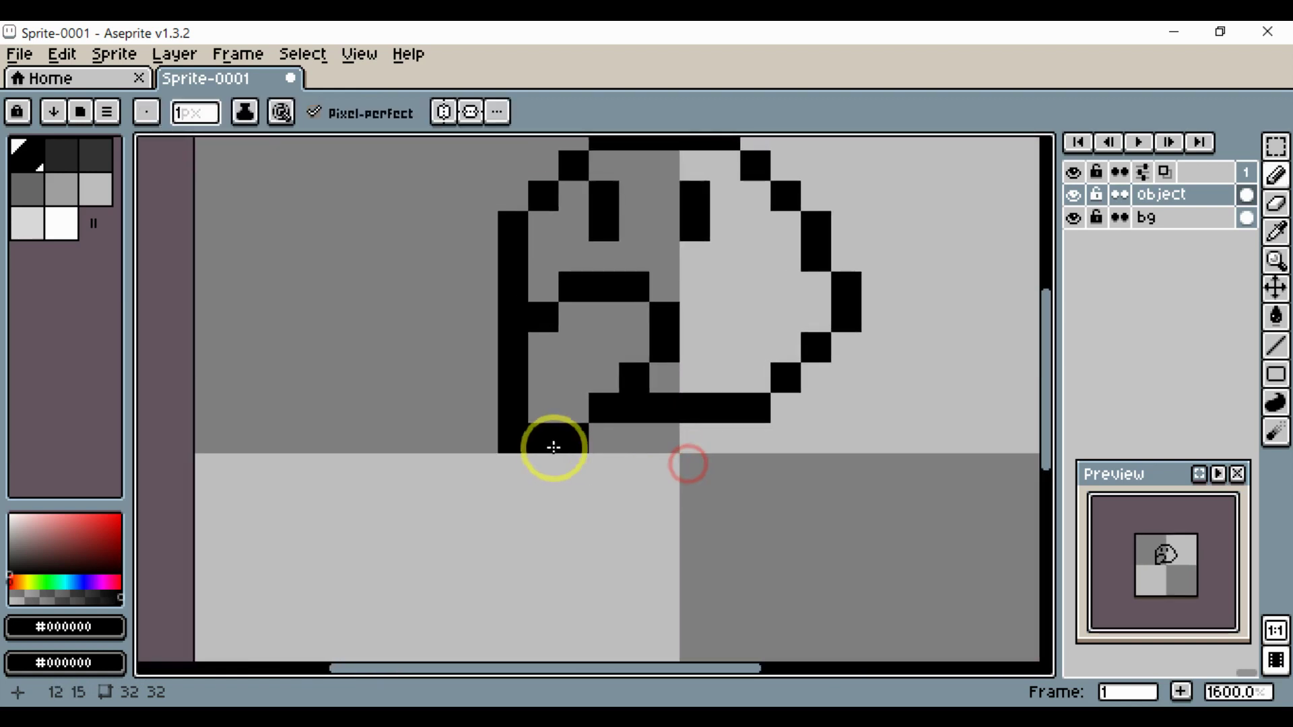
pyautogui.scroll(-3, 629, 441)
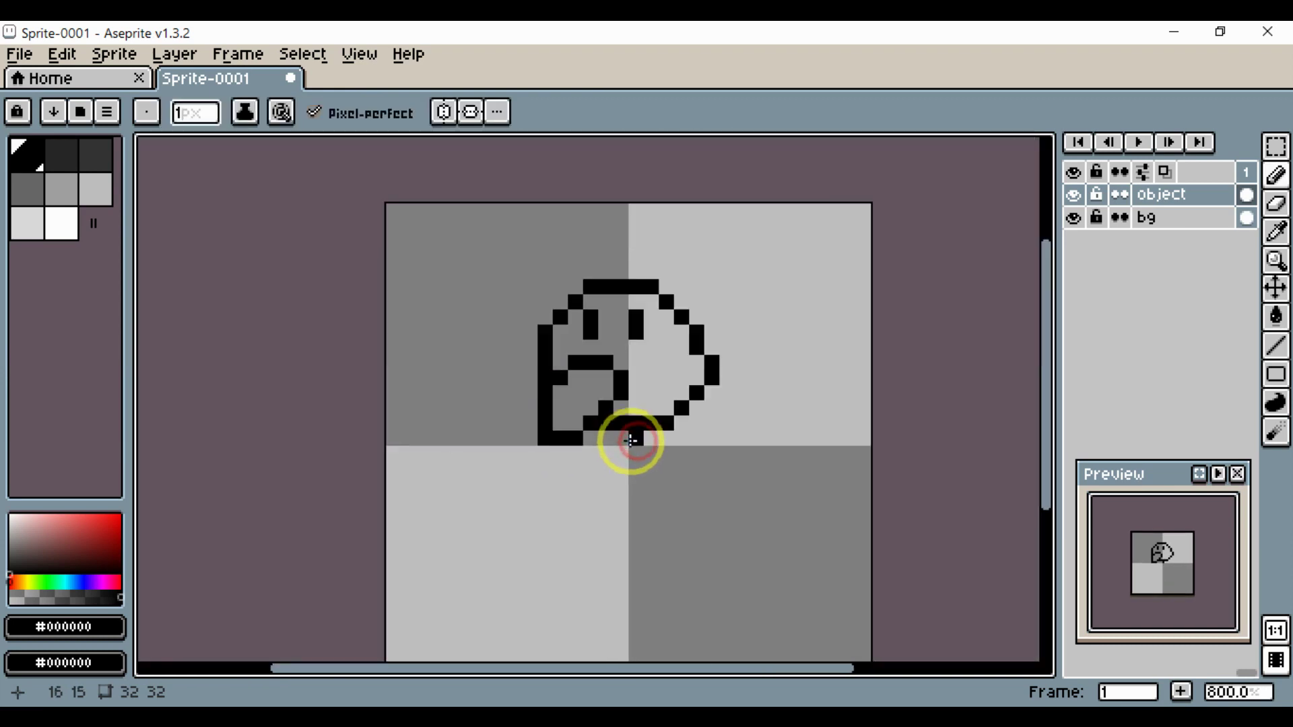
pyautogui.scroll(2, 629, 439)
pyautogui.moveTo(656, 448); pyautogui.dragTo(639, 394)
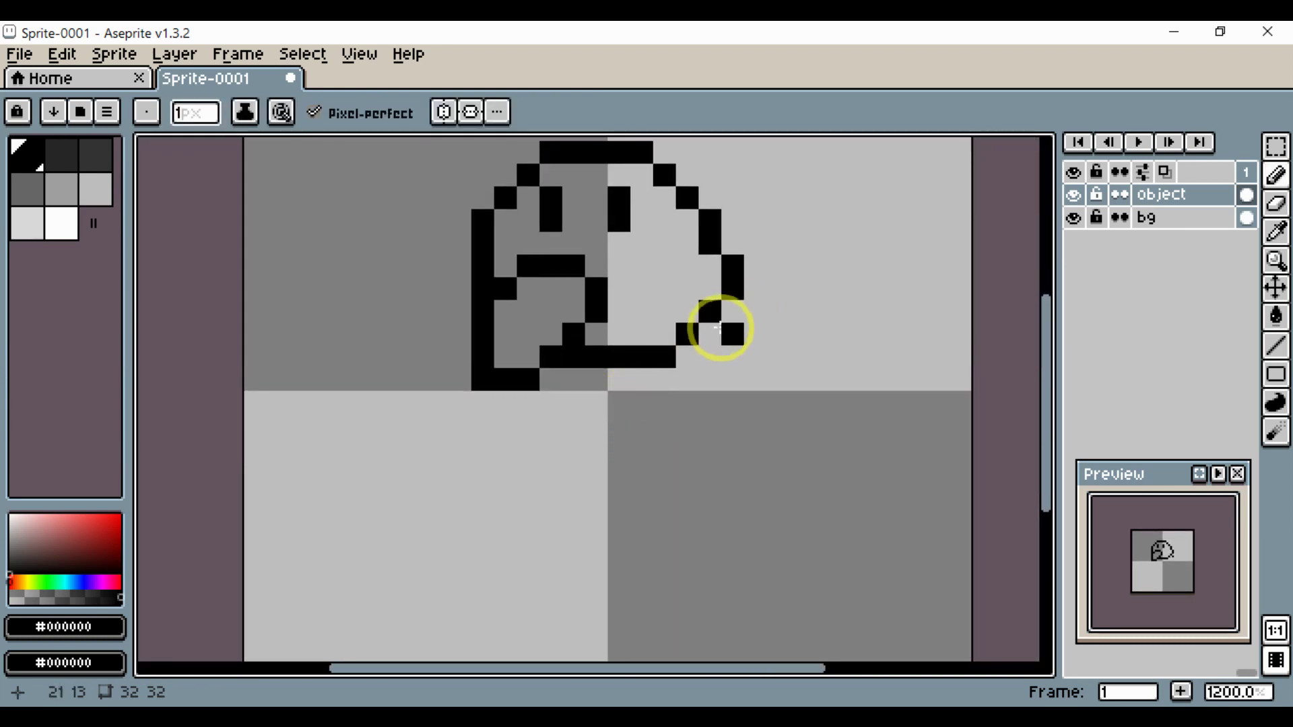
# Draw a rounded black body outline below the head, running down the right side, around the base and up to the mouth.
pyautogui.moveTo(717, 335)
pyautogui.mouseDown()
pyautogui.moveTo(746, 435)
pyautogui.moveTo(748, 425)
pyautogui.mouseUp()
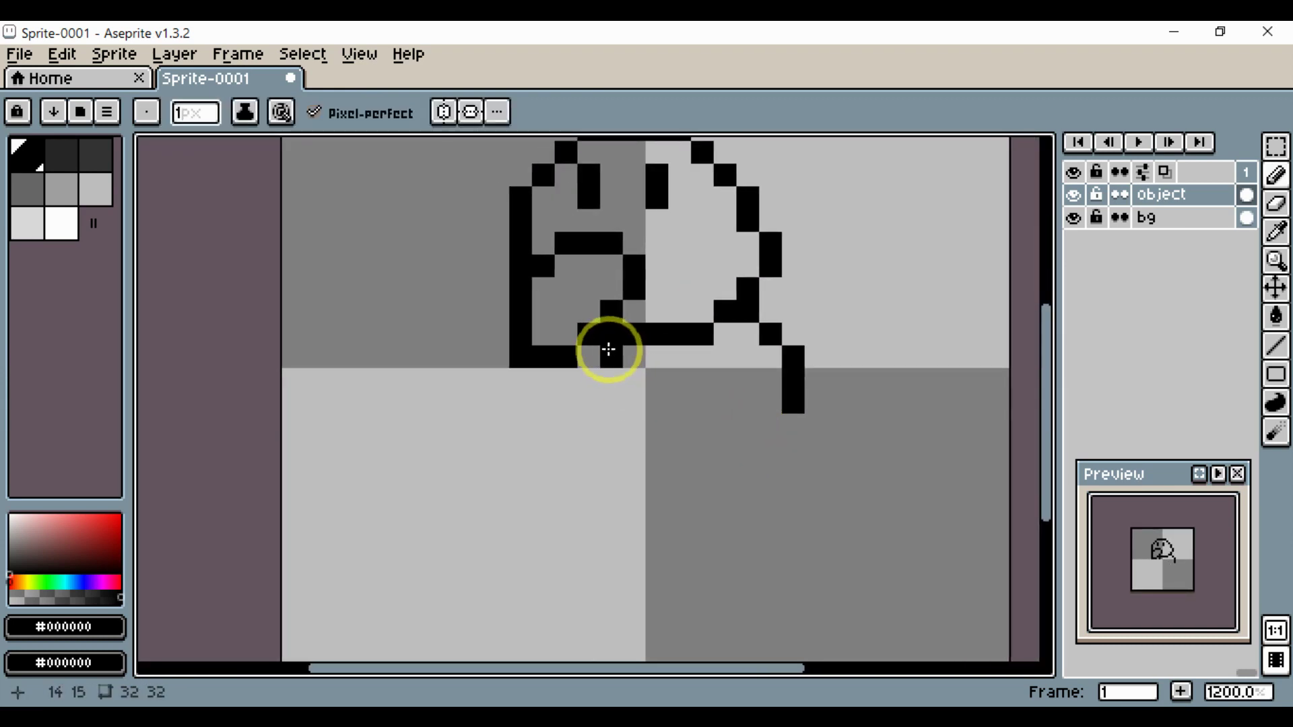
pyautogui.moveTo(607, 348)
pyautogui.mouseDown()
pyautogui.moveTo(559, 473)
pyautogui.moveTo(561, 537)
pyautogui.moveTo(612, 604)
pyautogui.moveTo(693, 606)
pyautogui.moveTo(771, 566)
pyautogui.moveTo(792, 514)
pyautogui.moveTo(792, 414)
pyautogui.mouseUp()
pyautogui.scroll(-4, 745, 485)
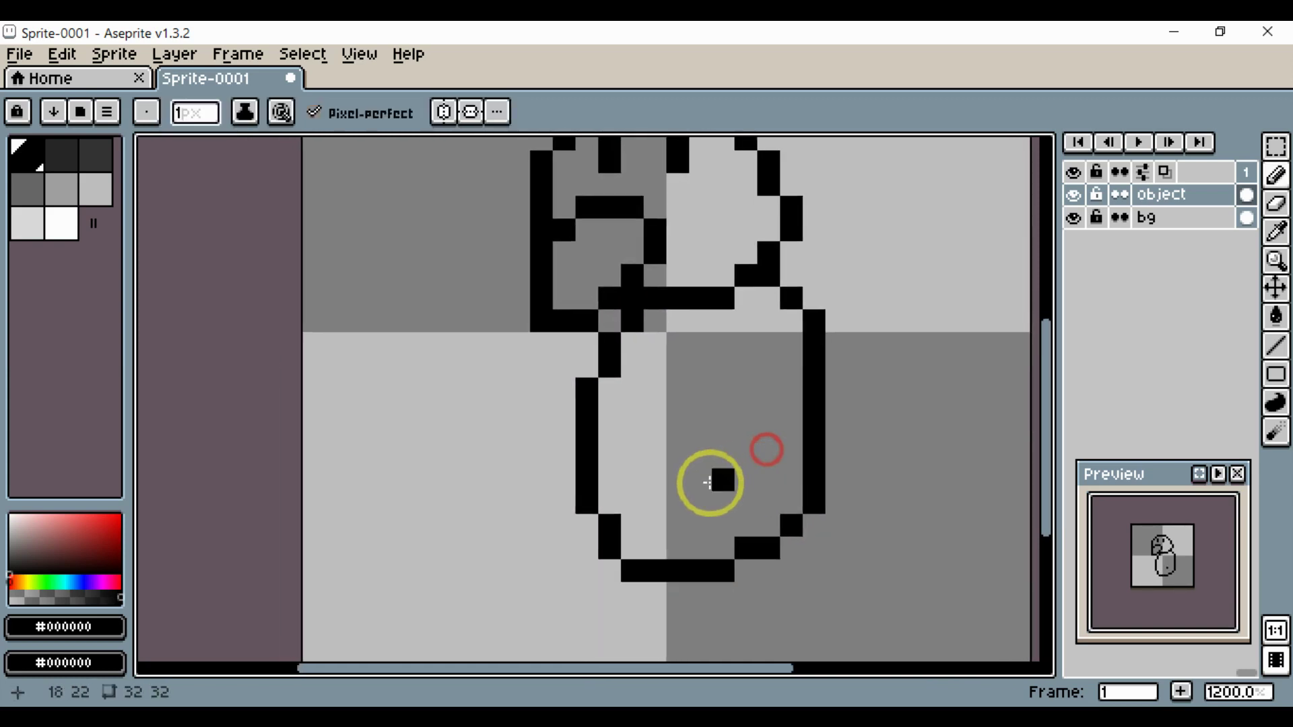
# Draw a wider rounded left side for the body from the head's lower-left corner to the base, and erase the narrower inner line.
pyautogui.scroll(4, 655, 453)
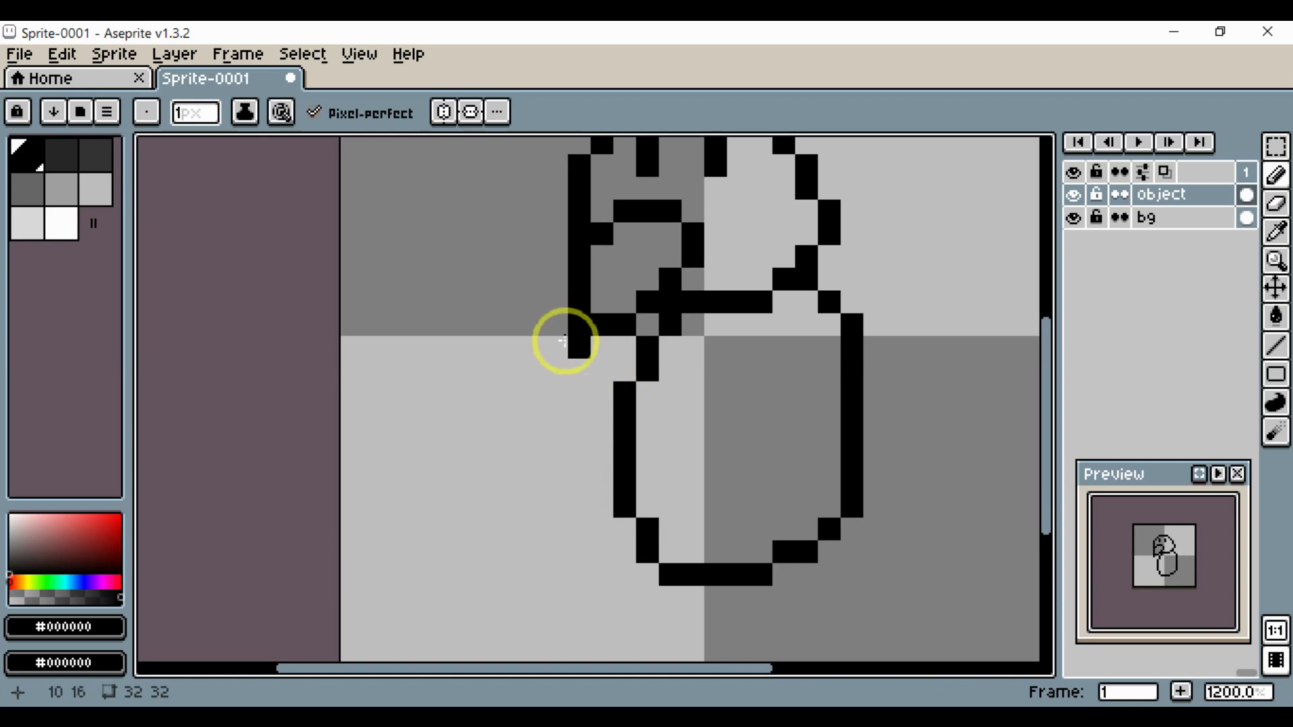
pyautogui.moveTo(559, 306)
pyautogui.mouseDown()
pyautogui.moveTo(511, 358)
pyautogui.moveTo(490, 454)
pyautogui.moveTo(505, 514)
pyautogui.moveTo(565, 569)
pyautogui.moveTo(690, 591)
pyautogui.mouseUp()
pyautogui.press('space')
pyautogui.moveTo(690, 591); pyautogui.dragTo(610, 560)
pyautogui.press('e')
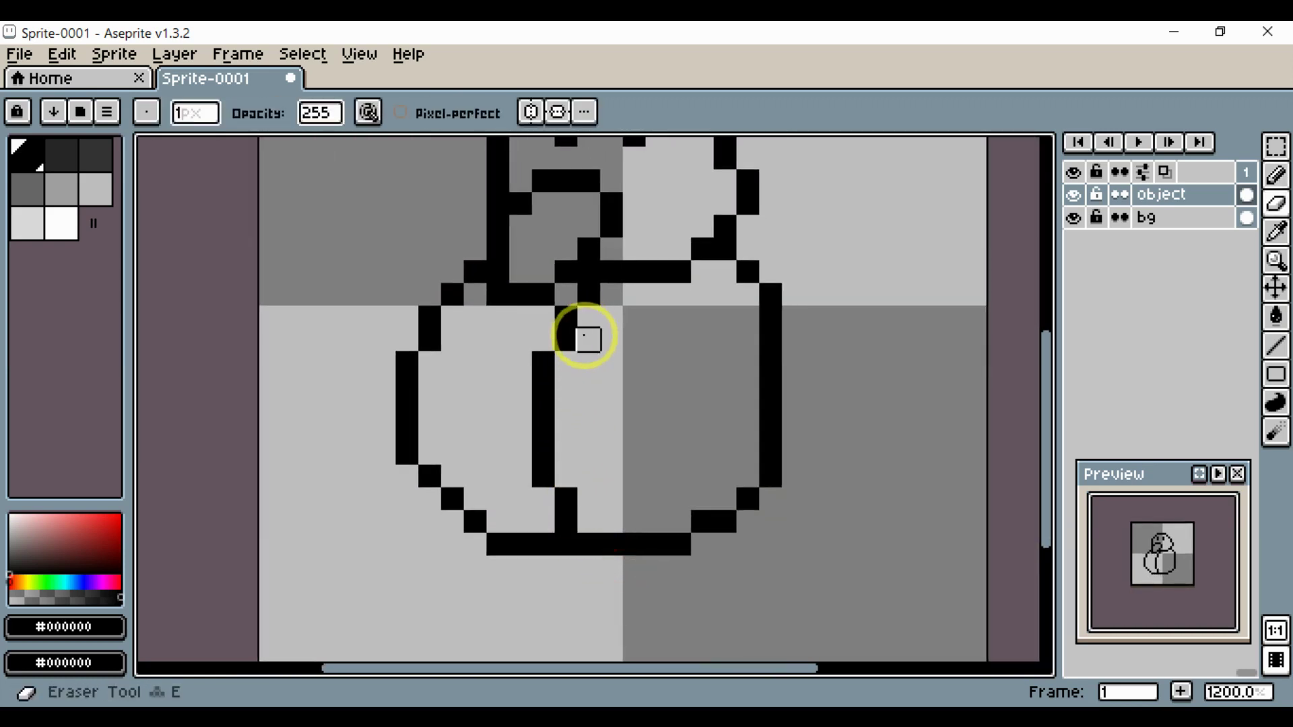
pyautogui.moveTo(588, 294)
pyautogui.mouseDown()
pyautogui.moveTo(548, 339)
pyautogui.moveTo(543, 410)
pyautogui.moveTo(562, 334)
pyautogui.moveTo(544, 441)
pyautogui.moveTo(571, 498)
pyautogui.moveTo(542, 463)
pyautogui.moveTo(567, 521)
pyautogui.mouseUp()
pyautogui.scroll(-4, 603, 472)
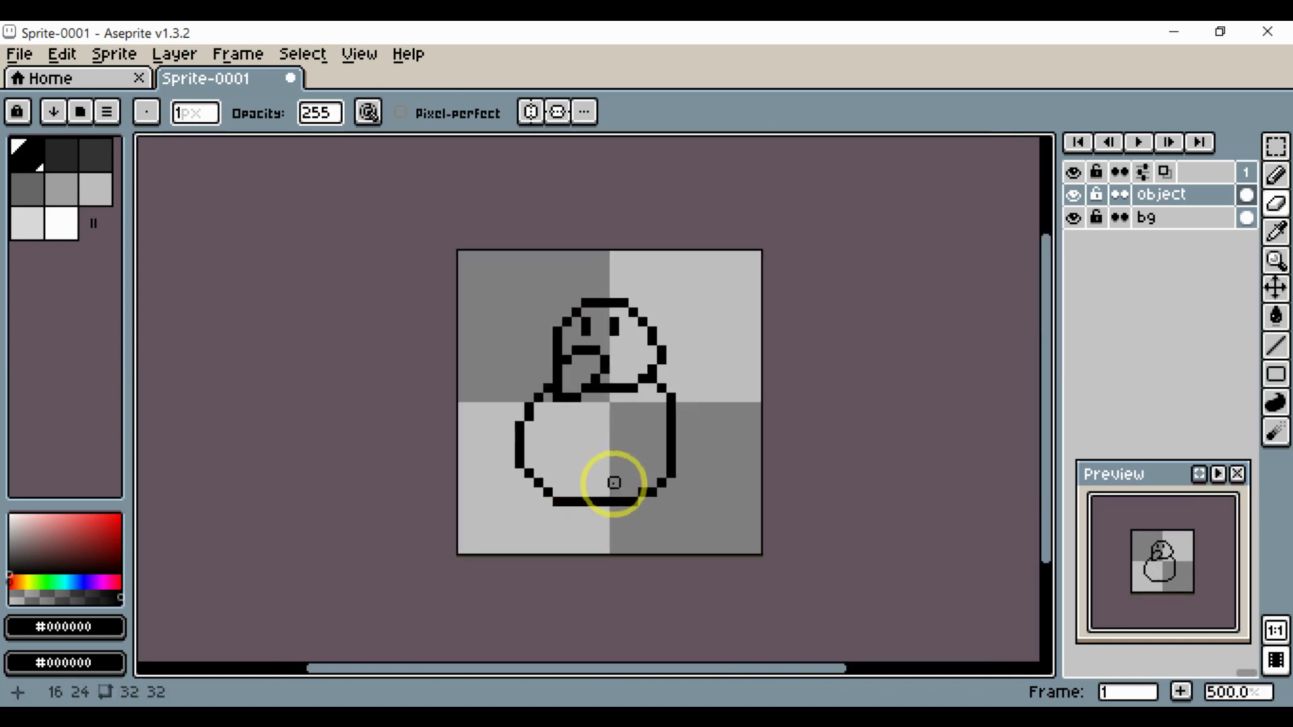
# Draw two thick black legs with feet beneath the body using a 2 px pencil.
pyautogui.scroll(4, 609, 476)
pyautogui.press('b')
pyautogui.click(718, 505)
pyautogui.scroll(-4, 717, 505)
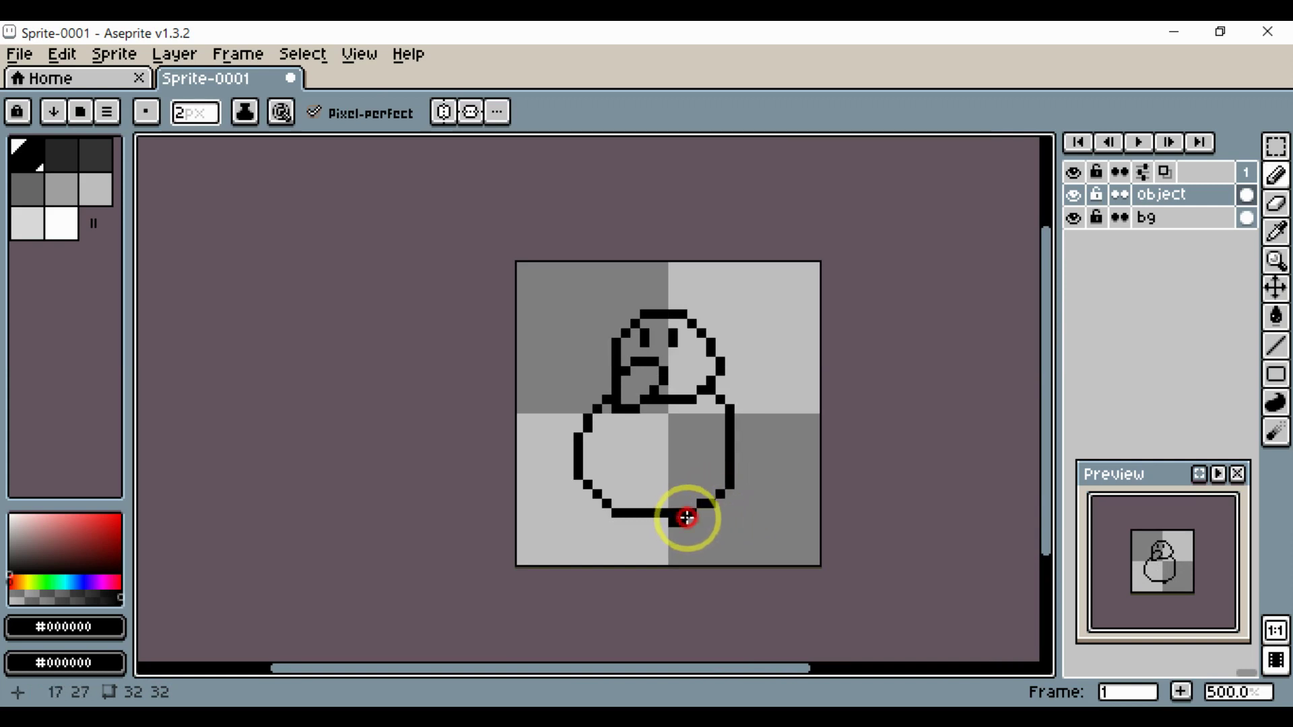
pyautogui.moveTo(687, 517)
pyautogui.mouseDown()
pyautogui.moveTo(694, 561)
pyautogui.moveTo(685, 525)
pyautogui.mouseUp()
pyautogui.click(610, 525)
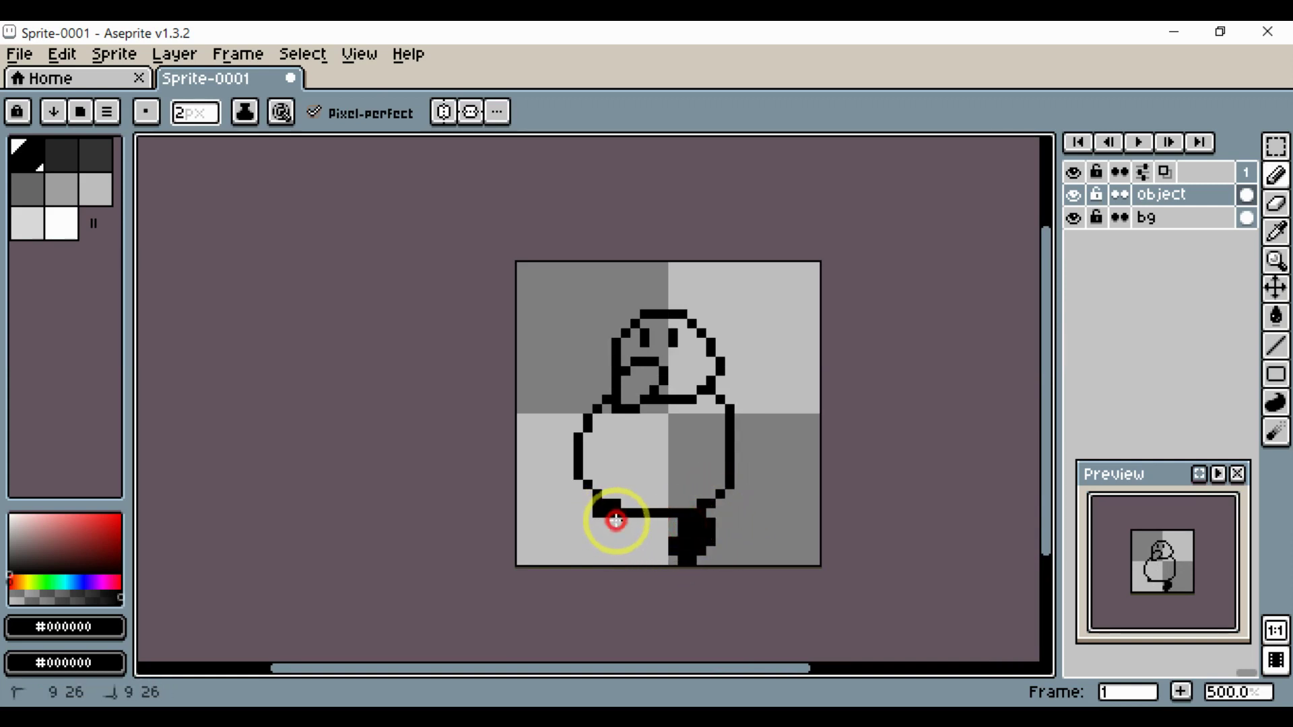
pyautogui.scroll(2, 698, 499)
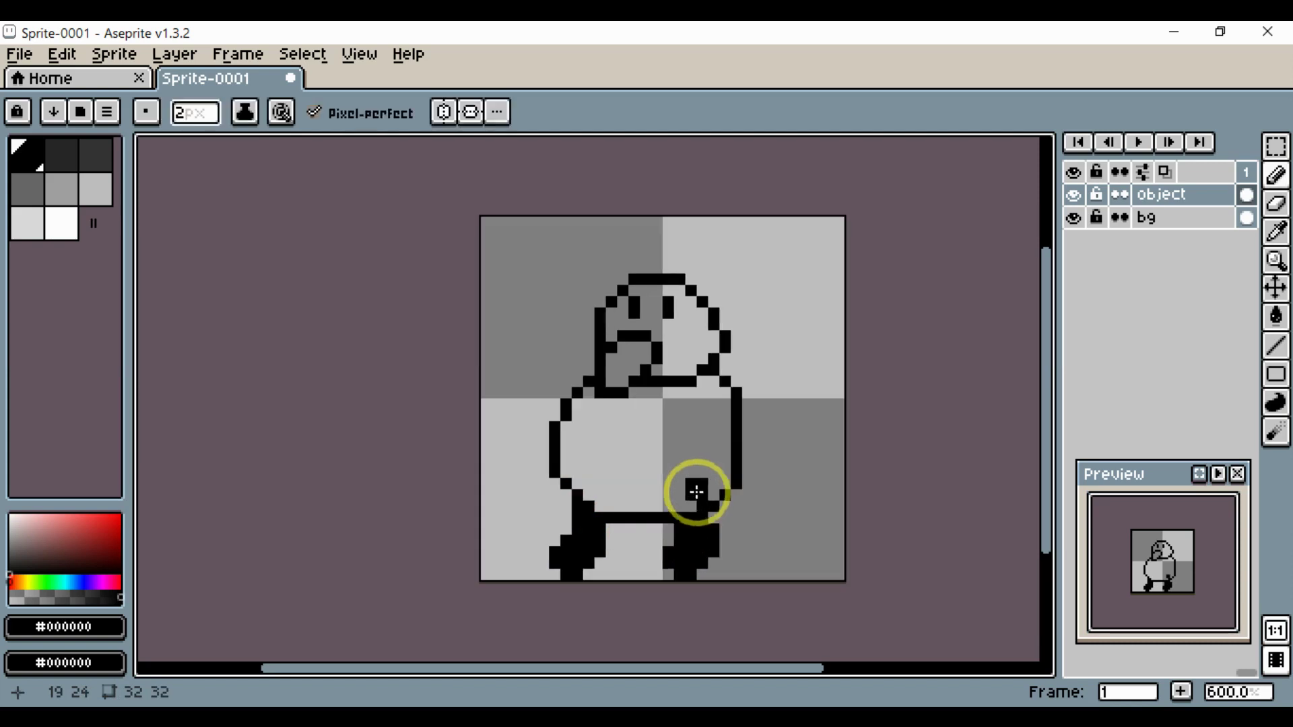
# Draw a thick black arm hanging from the right shoulder and another raised beside the head's left side.
pyautogui.moveTo(697, 364)
pyautogui.mouseDown()
pyautogui.moveTo(725, 376)
pyautogui.moveTo(759, 466)
pyautogui.moveTo(757, 516)
pyautogui.moveTo(712, 410)
pyautogui.moveTo(729, 441)
pyautogui.mouseUp()
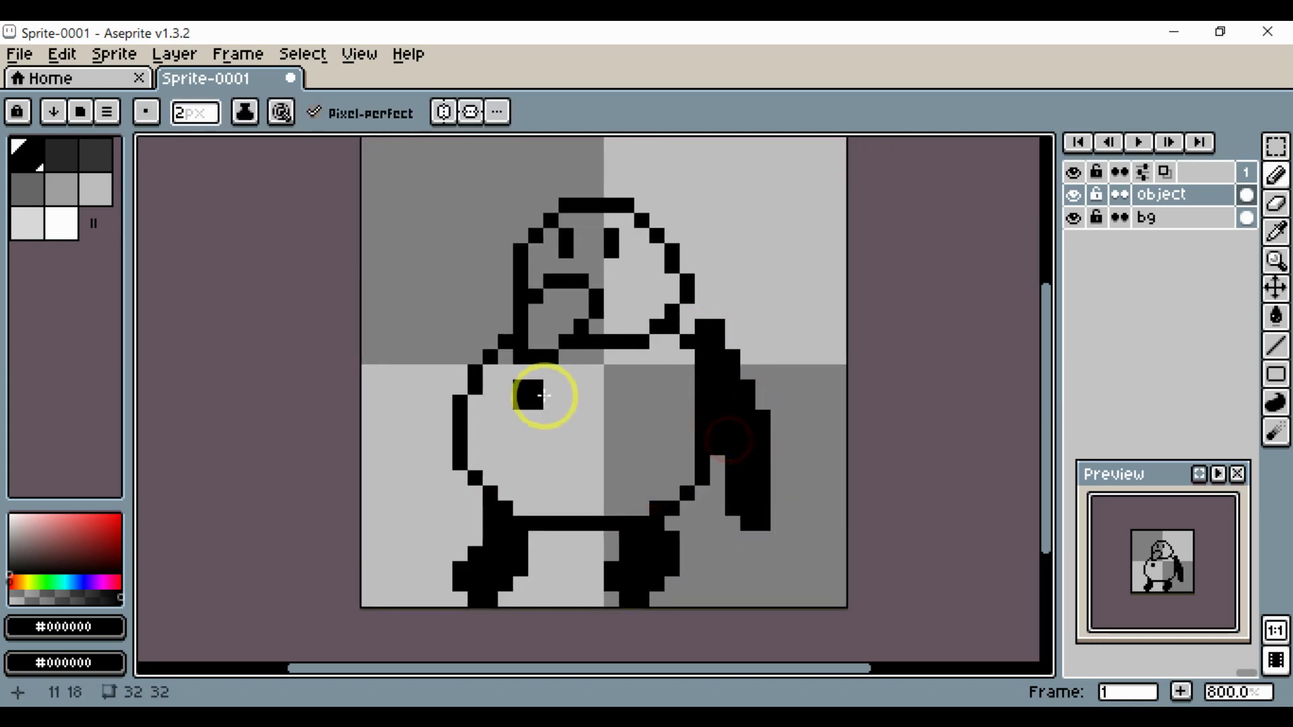
pyautogui.moveTo(484, 360)
pyautogui.mouseDown()
pyautogui.moveTo(448, 341)
pyautogui.moveTo(455, 247)
pyautogui.mouseUp()
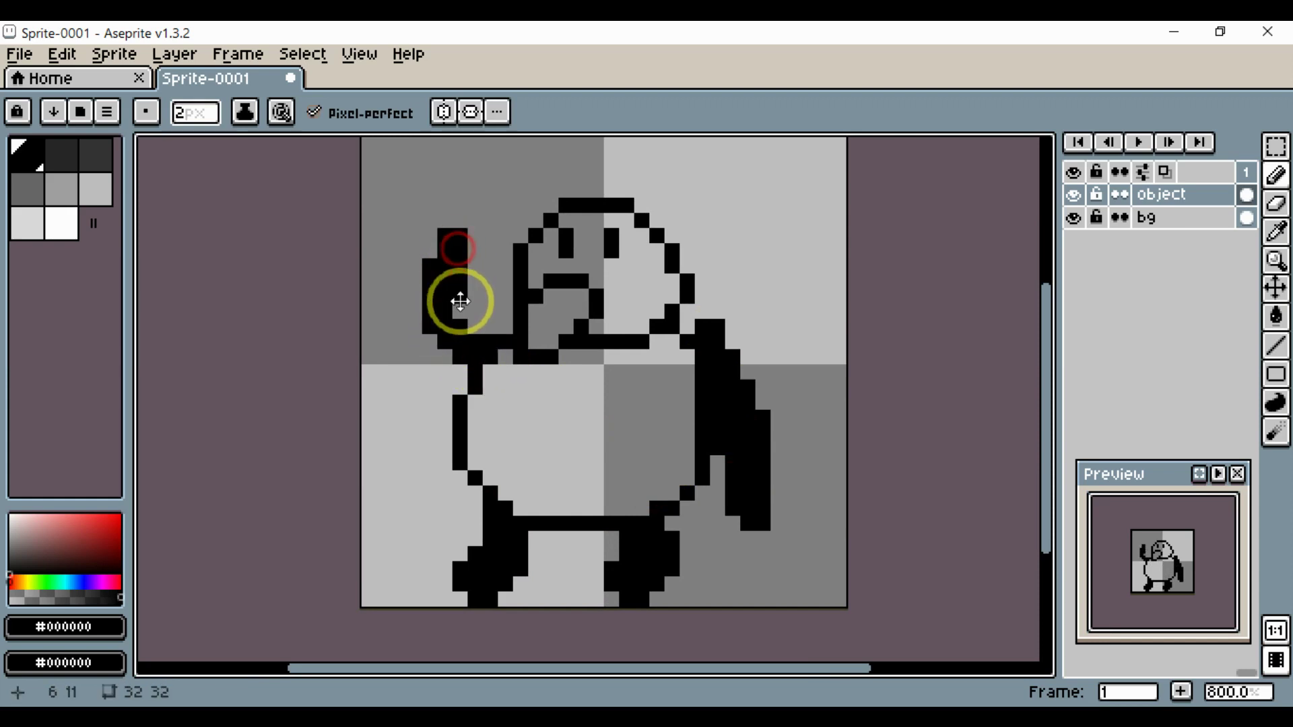
pyautogui.moveTo(459, 301); pyautogui.dragTo(468, 357)
pyautogui.moveTo(482, 304)
pyautogui.mouseDown()
pyautogui.moveTo(458, 355)
pyautogui.moveTo(473, 396)
pyautogui.moveTo(482, 316)
pyautogui.moveTo(475, 364)
pyautogui.mouseUp()
pyautogui.moveTo(478, 374); pyautogui.dragTo(516, 391)
pyautogui.scroll(-5, 569, 412)
pyautogui.scroll(5, 616, 441)
# Thicken the top of the right leg and erase the feet and lower parts of both legs.
pyautogui.moveTo(623, 480); pyautogui.dragTo(600, 413)
pyautogui.moveTo(624, 457)
pyautogui.mouseDown()
pyautogui.moveTo(610, 511)
pyautogui.moveTo(582, 517)
pyautogui.moveTo(638, 526)
pyautogui.moveTo(559, 569)
pyautogui.moveTo(666, 498)
pyautogui.moveTo(556, 538)
pyautogui.mouseUp()
pyautogui.press('e')
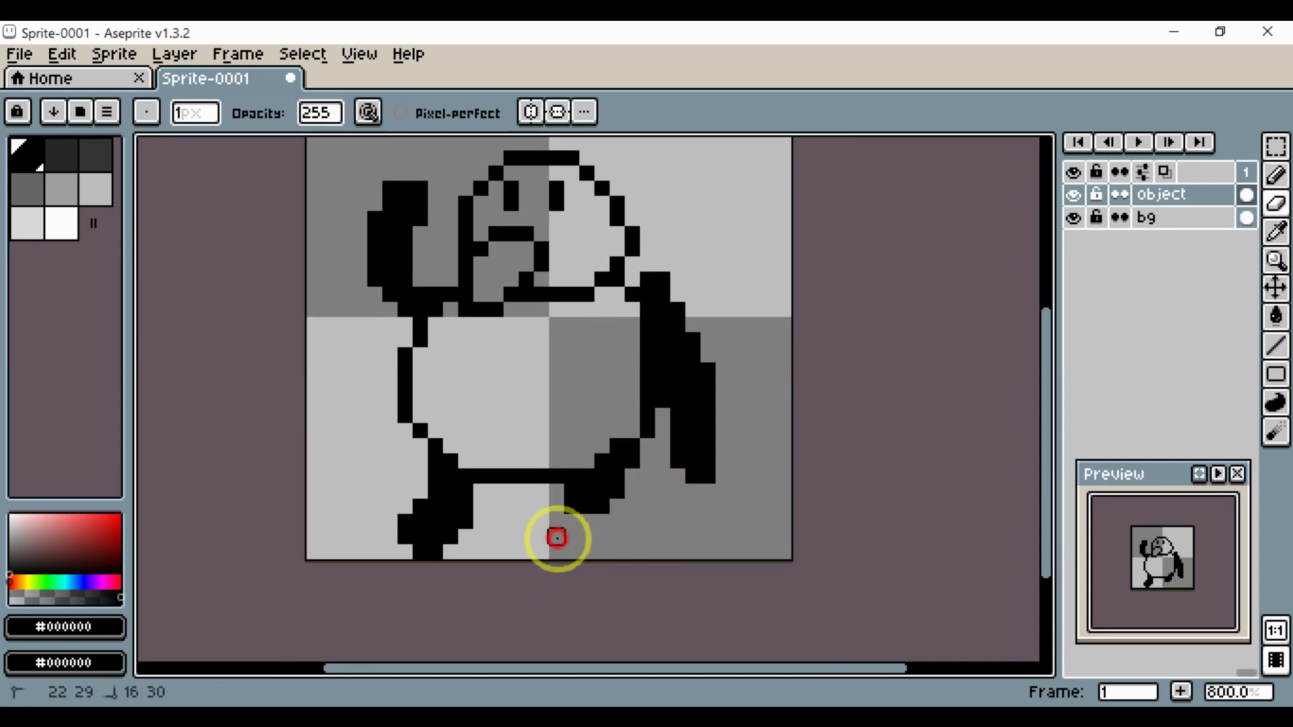
pyautogui.moveTo(468, 505)
pyautogui.mouseDown()
pyautogui.moveTo(424, 499)
pyautogui.moveTo(429, 533)
pyautogui.moveTo(412, 537)
pyautogui.moveTo(449, 525)
pyautogui.moveTo(433, 464)
pyautogui.moveTo(450, 488)
pyautogui.moveTo(435, 497)
pyautogui.moveTo(465, 530)
pyautogui.mouseUp()
# Redraw both lower legs as straight 2 px wide columns reaching the canvas's bottom edge.
pyautogui.press('b')
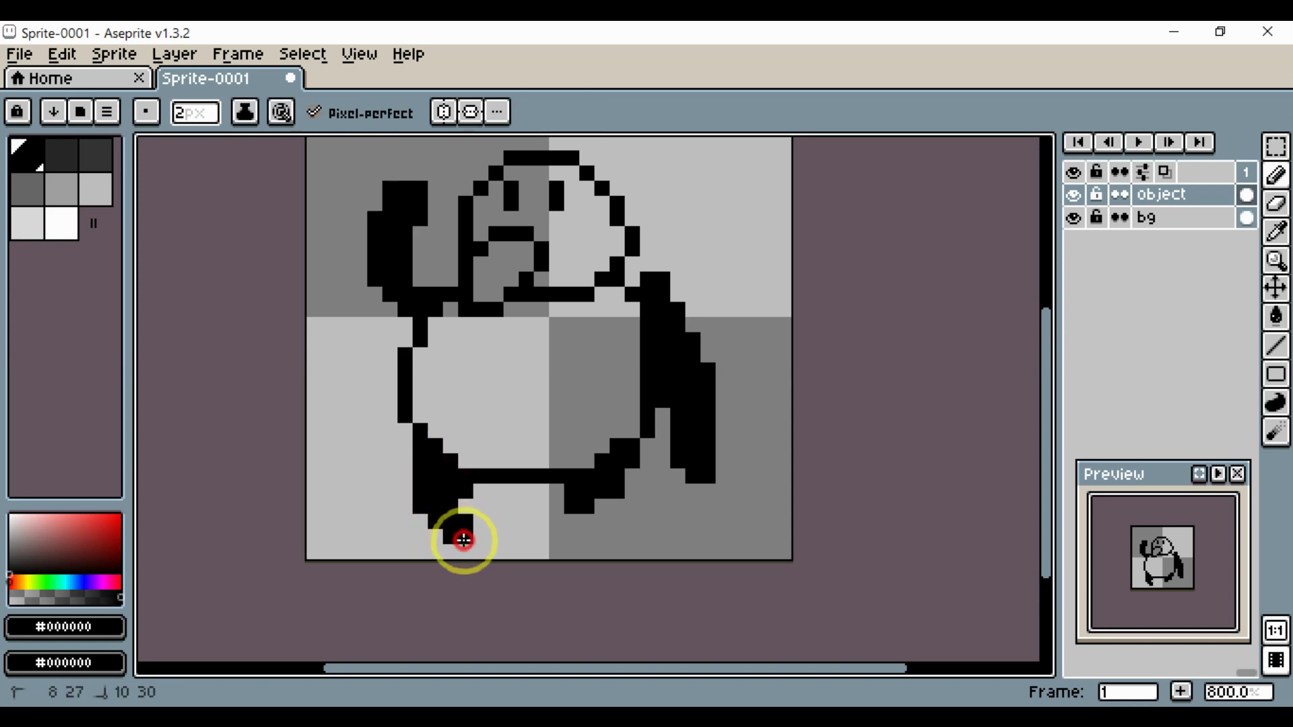
pyautogui.moveTo(586, 510); pyautogui.dragTo(588, 515)
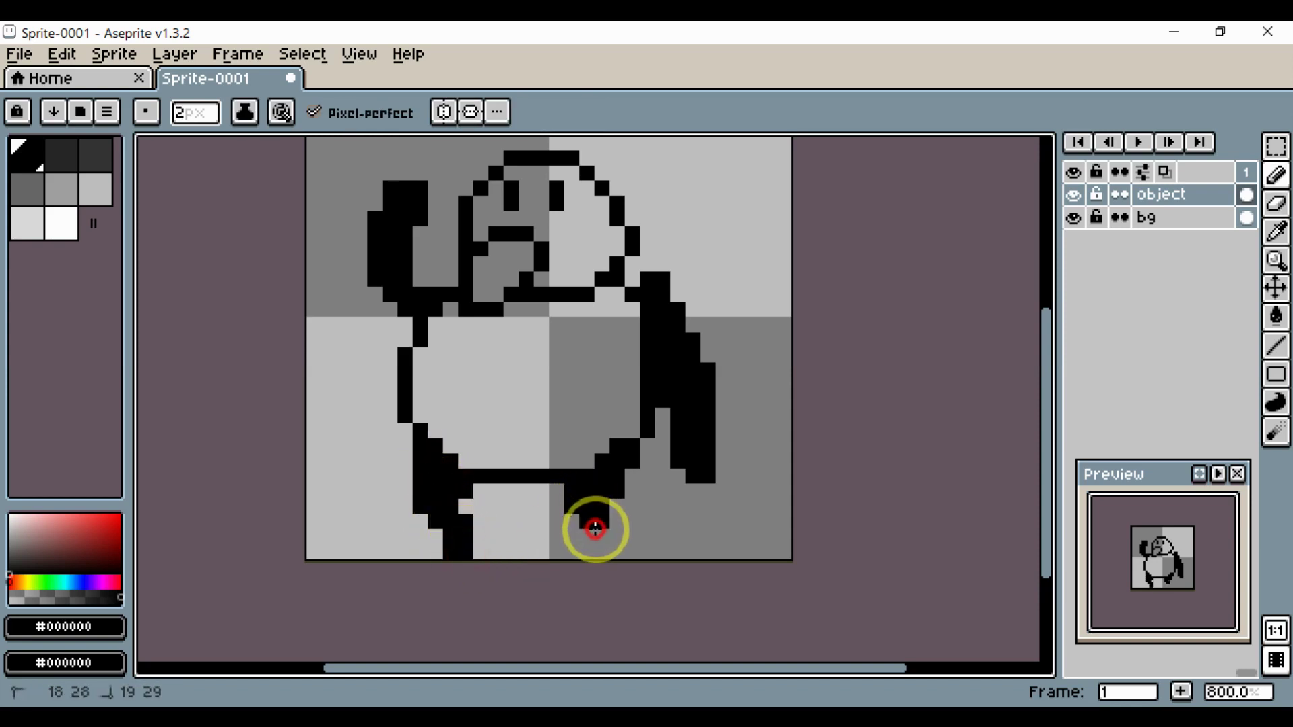
pyautogui.press('space')
pyautogui.moveTo(678, 536); pyautogui.dragTo(635, 534)
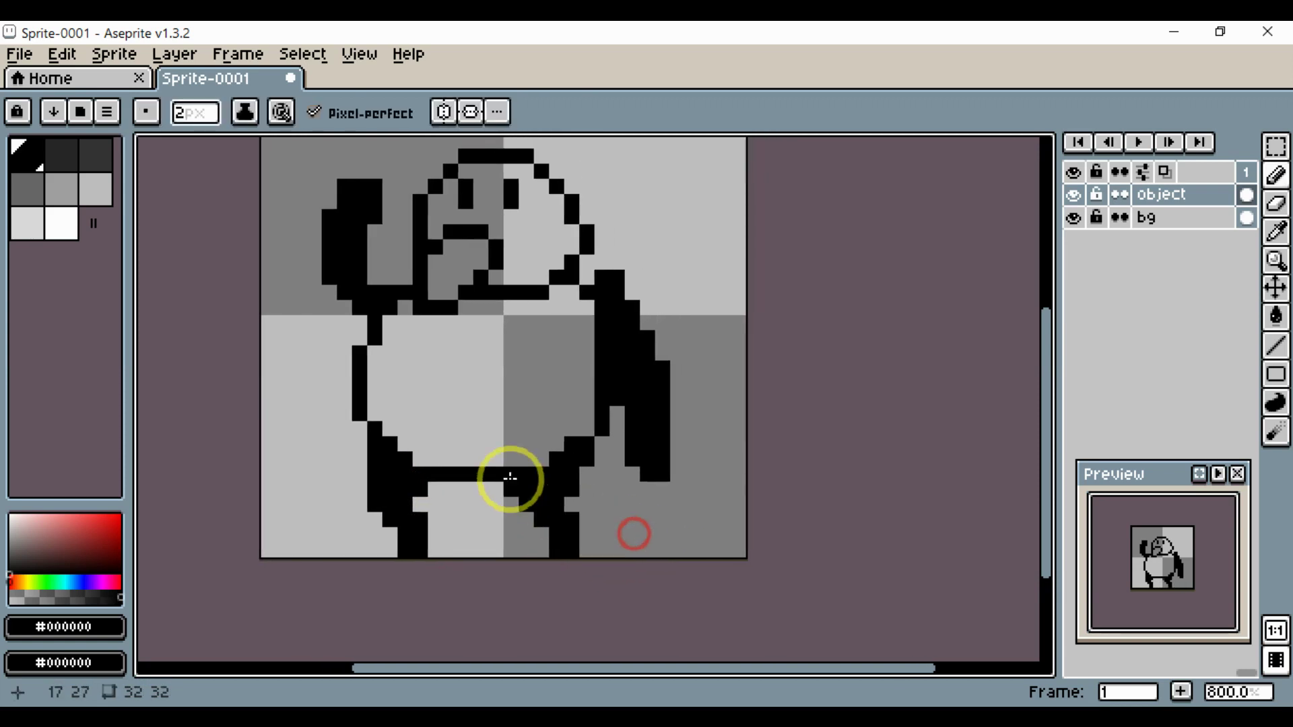
# Erase the whole mouth together with the head's lower-left side.
pyautogui.scroll(-3, 509, 480)
pyautogui.scroll(5, 479, 455)
pyautogui.press('space')
pyautogui.scroll(-2, 526, 471)
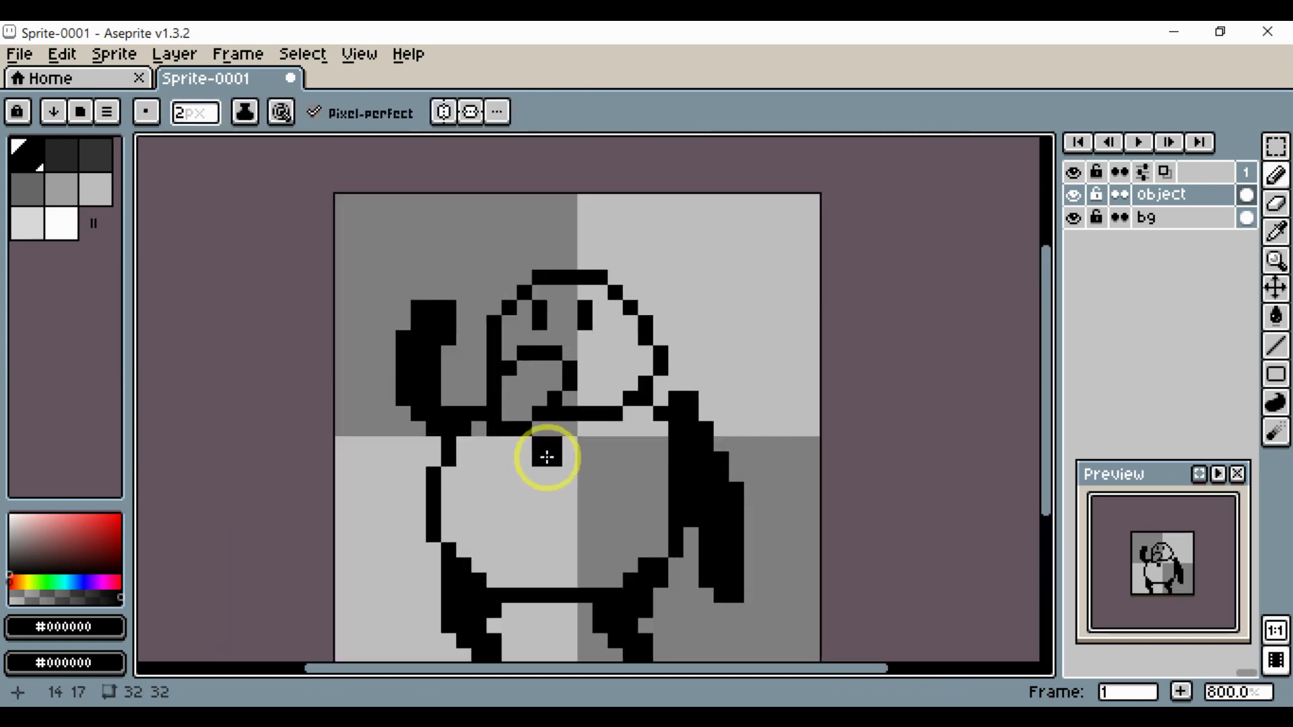
pyautogui.press('e')
pyautogui.click(564, 374)
pyautogui.moveTo(564, 374)
pyautogui.mouseDown()
pyautogui.moveTo(524, 355)
pyautogui.moveTo(494, 380)
pyautogui.moveTo(495, 403)
pyautogui.moveTo(530, 431)
pyautogui.moveTo(557, 399)
pyautogui.moveTo(505, 422)
pyautogui.mouseUp()
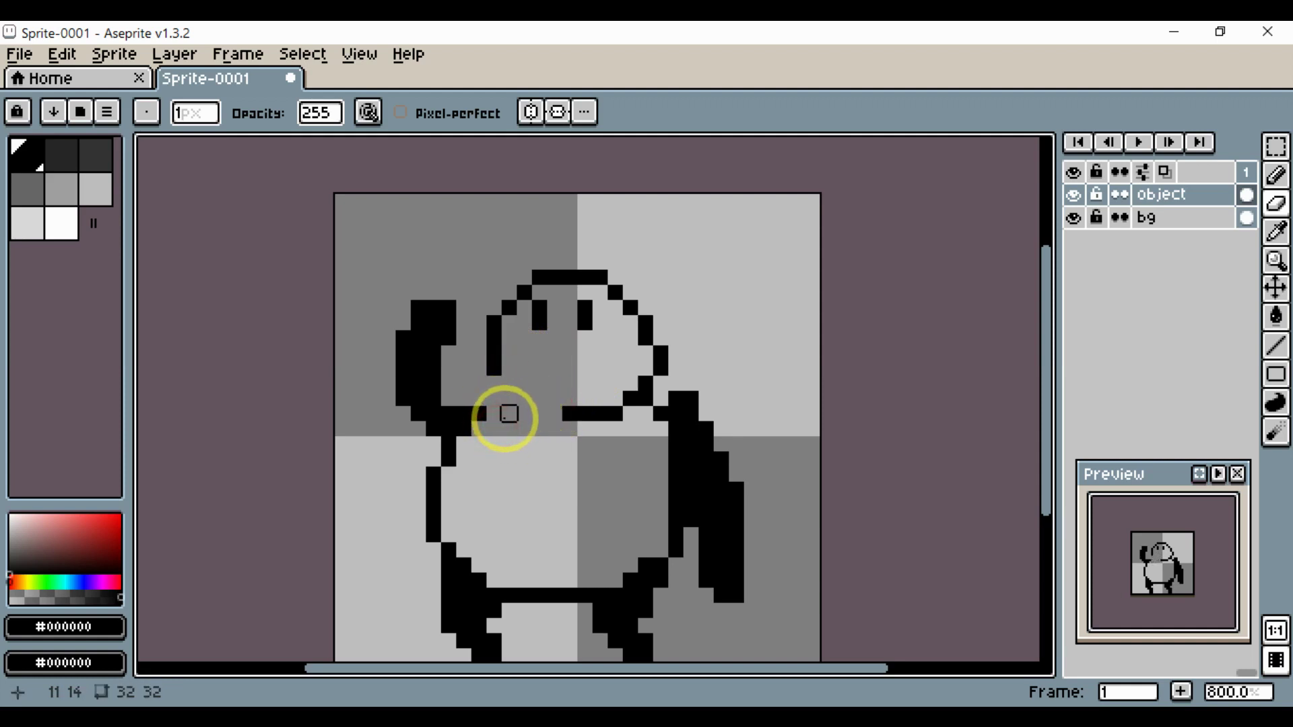
# Draw the chin line one pixel lower with the 1 px pencil and erase the upper row.
pyautogui.scroll(2, 515, 422)
pyautogui.moveTo(628, 409)
pyautogui.mouseDown()
pyautogui.moveTo(697, 411)
pyautogui.moveTo(683, 441)
pyautogui.moveTo(694, 443)
pyautogui.moveTo(602, 440)
pyautogui.mouseUp()
pyautogui.press('b')
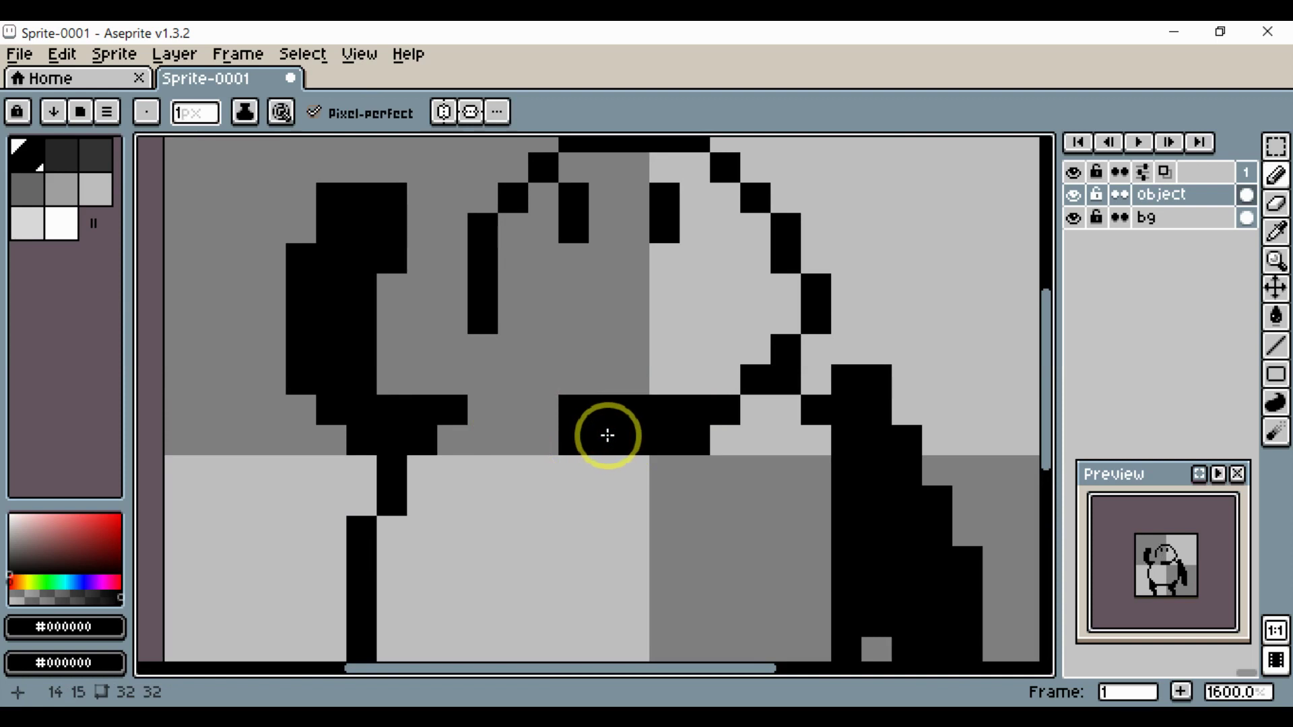
pyautogui.press('e')
pyautogui.moveTo(580, 424); pyautogui.dragTo(685, 421)
# Draw the head's lower-left side stepping diagonally to the chin, and move the chin row back up one pixel.
pyautogui.press('b')
pyautogui.click(505, 352)
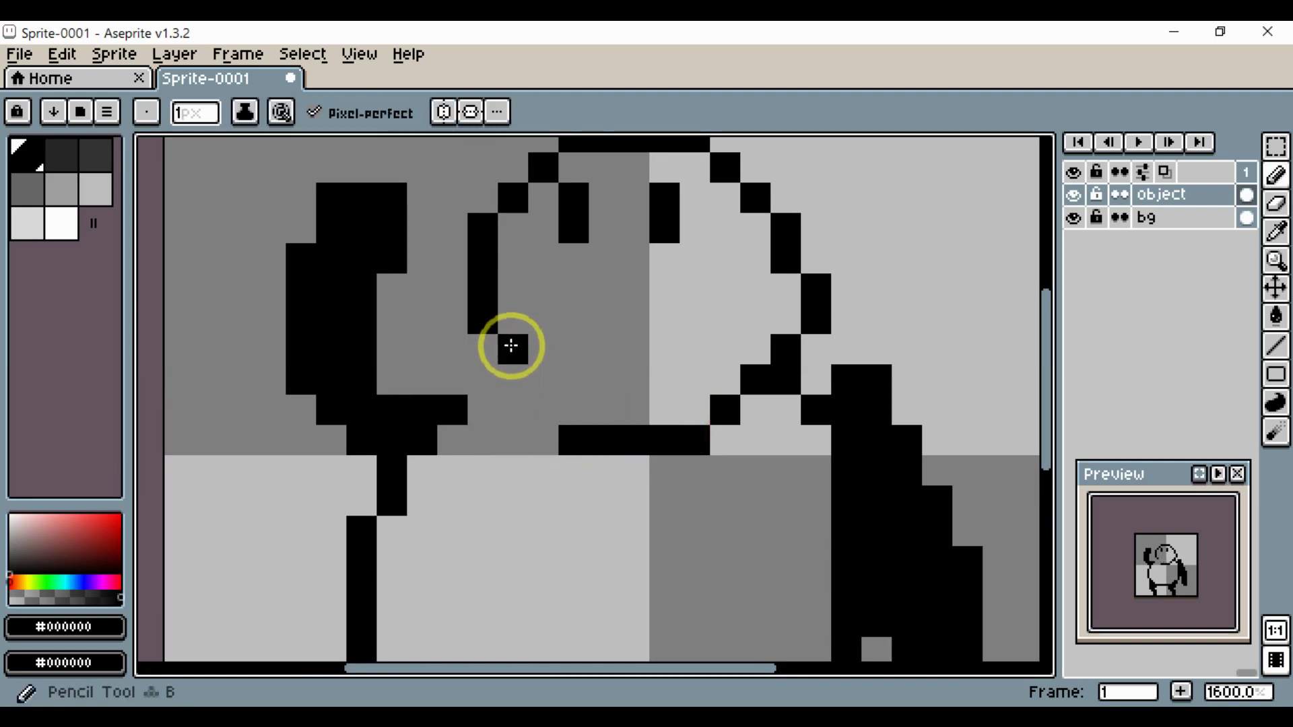
pyautogui.moveTo(511, 345)
pyautogui.mouseDown()
pyautogui.moveTo(562, 402)
pyautogui.moveTo(674, 415)
pyautogui.moveTo(710, 440)
pyautogui.moveTo(557, 447)
pyautogui.mouseUp()
pyautogui.press('e')
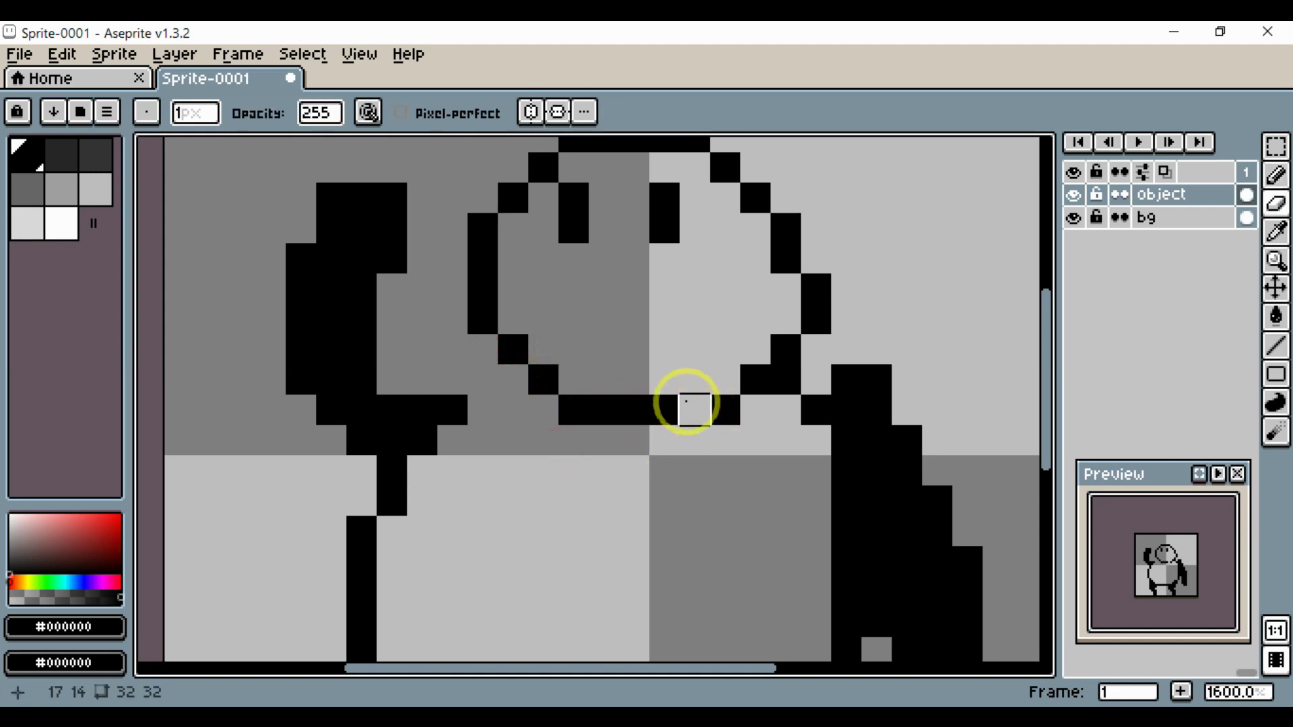
# Reshape the head's lower-left corner into a steeper step by adding two outer pixels and erasing the inner one.
pyautogui.press('b')
pyautogui.click(503, 382)
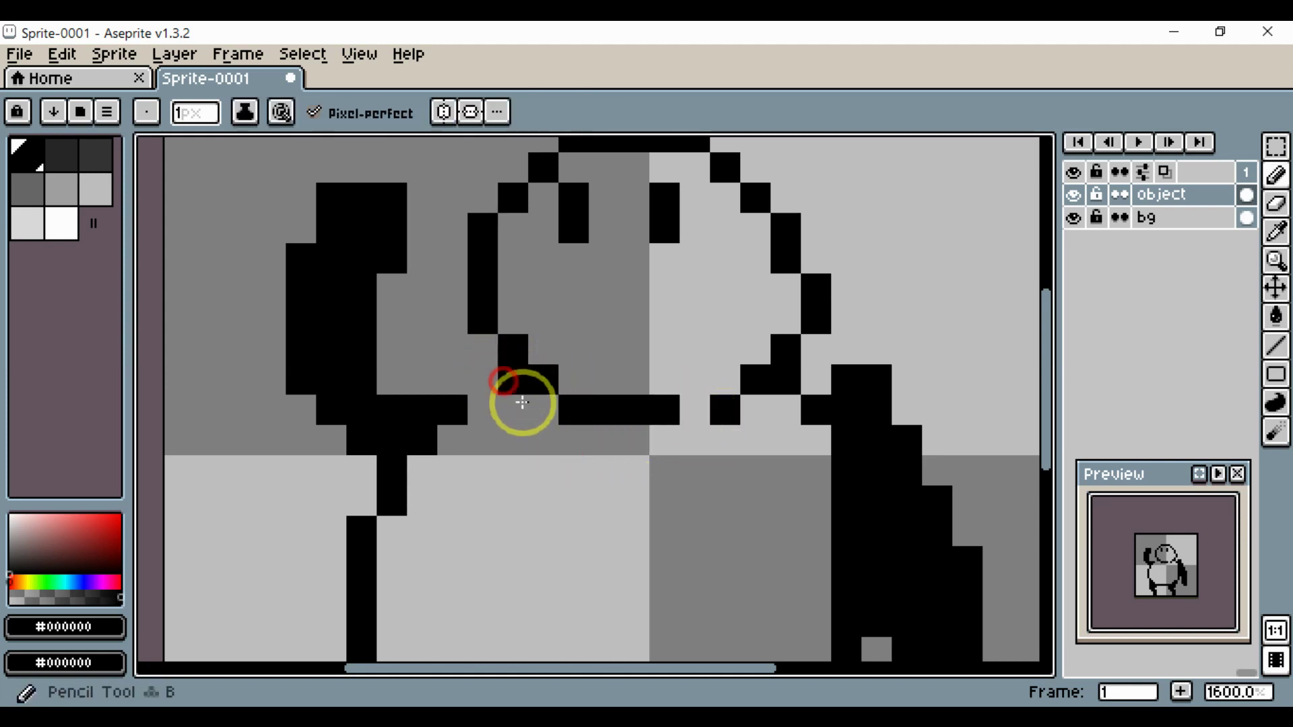
pyautogui.click(534, 408)
pyautogui.press('e')
pyautogui.click(537, 378)
# Erase the stray pixel beside the chin's right end and join the chin to the head's right side.
pyautogui.click(721, 425)
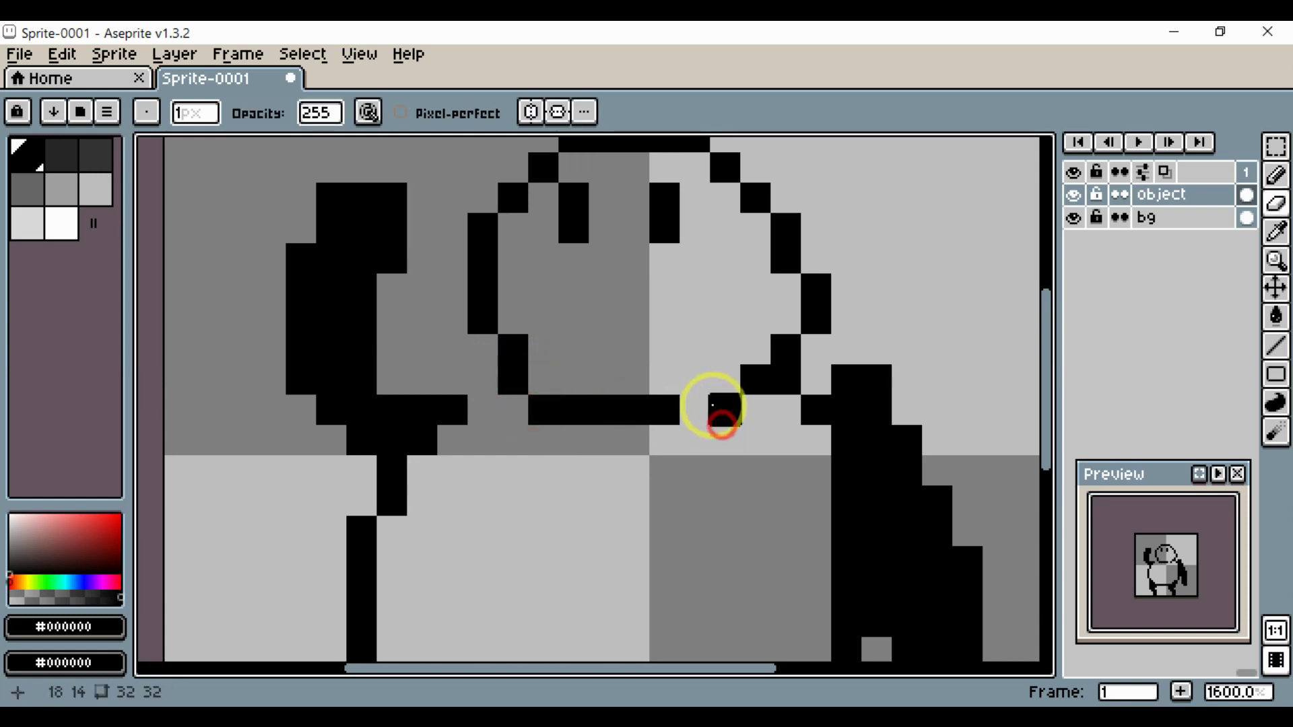
pyautogui.click(713, 408)
pyautogui.press('b')
pyautogui.click(698, 398)
pyautogui.click(717, 382)
pyautogui.scroll(-3, 716, 382)
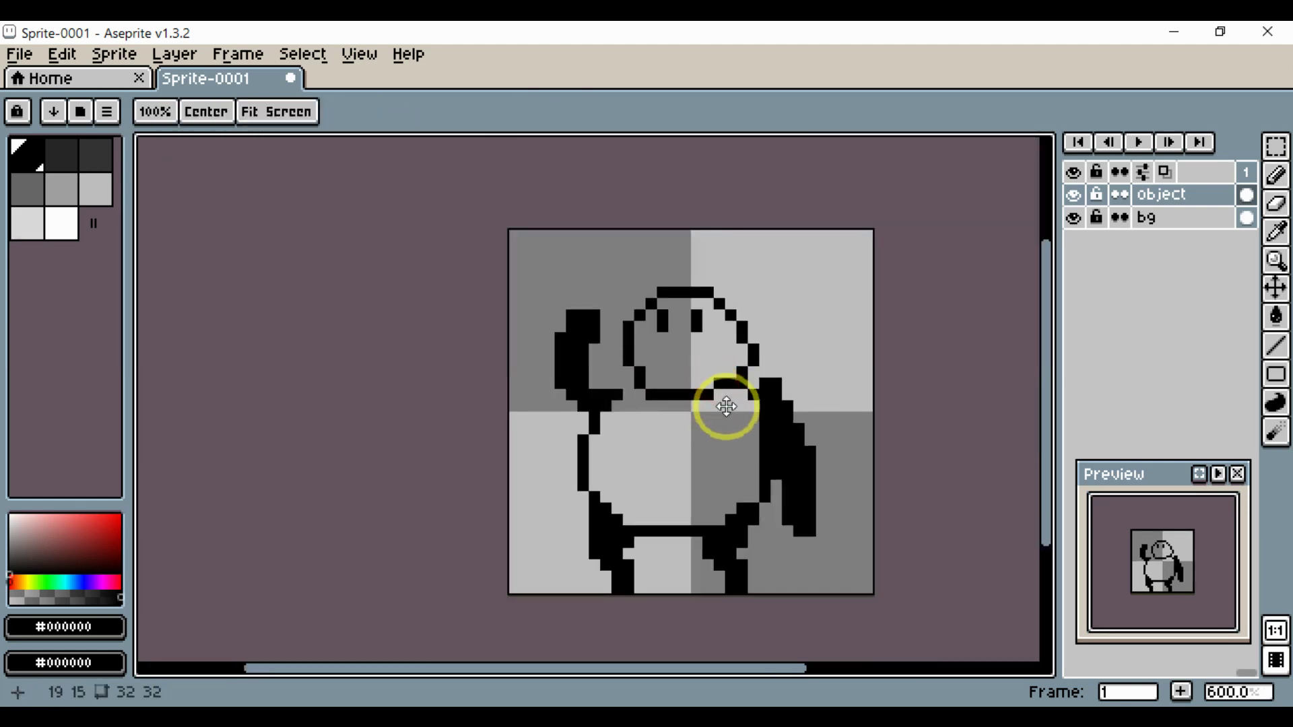
# Erase the bulging lower-right cheek and redraw the head's right side as a straight edge stepping diagonally to the chin.
pyautogui.moveTo(725, 407); pyautogui.dragTo(690, 455)
pyautogui.scroll(3, 691, 456)
pyautogui.press('e')
pyautogui.click(719, 410)
pyautogui.moveTo(711, 410)
pyautogui.mouseDown()
pyautogui.moveTo(739, 378)
pyautogui.moveTo(736, 352)
pyautogui.moveTo(762, 346)
pyautogui.moveTo(727, 341)
pyautogui.moveTo(704, 364)
pyautogui.mouseUp()
pyautogui.press('b')
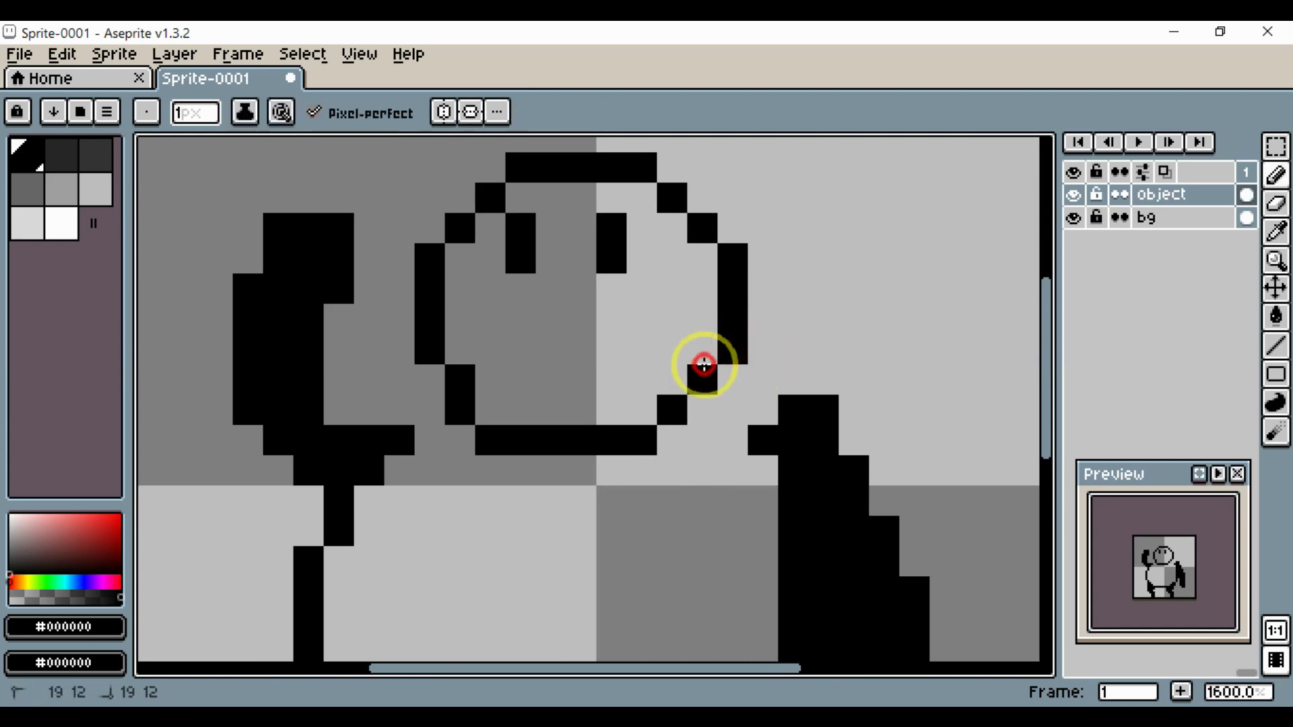
# Reshape the head's lower-right corner into a steeper step mirroring the lower-left corner.
pyautogui.click(700, 397)
pyautogui.press('e')
pyautogui.click(669, 410)
pyautogui.press('b')
pyautogui.click(670, 428)
pyautogui.scroll(-1, 673, 427)
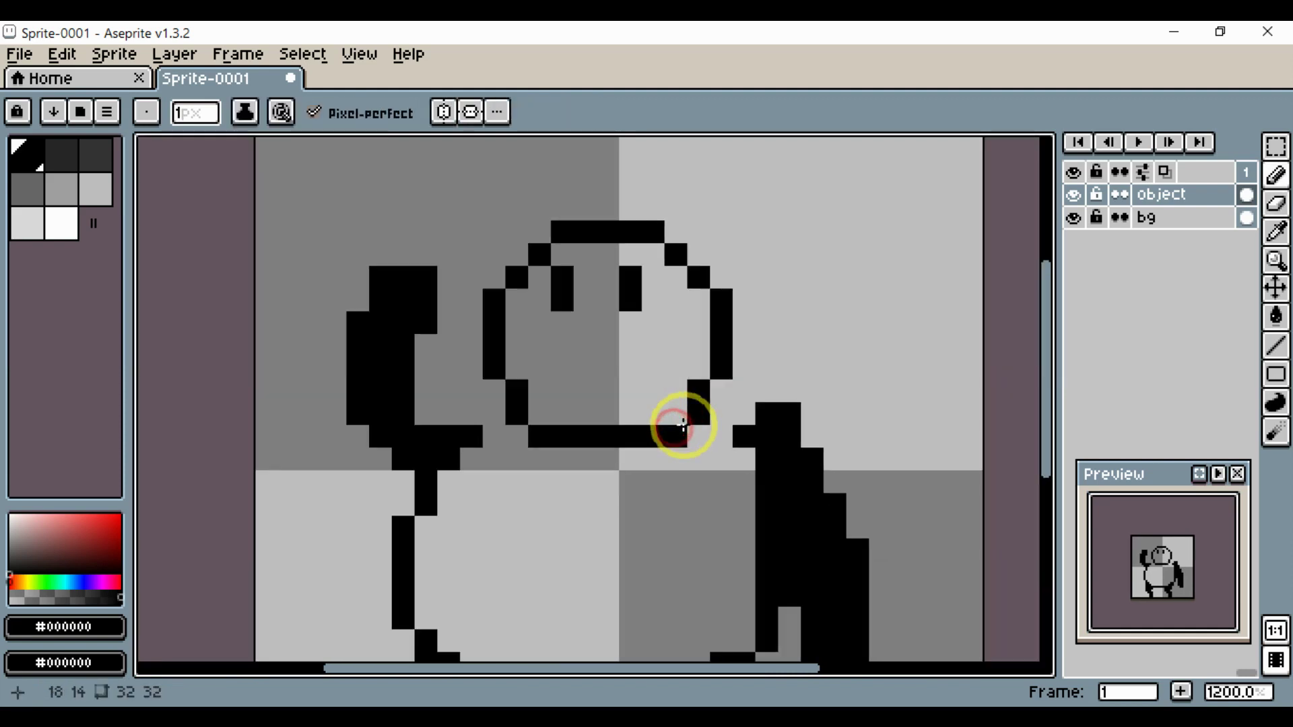
# Add black pixels connecting both shoulders to the head's lower corners.
pyautogui.scroll(-3, 682, 425)
pyautogui.scroll(3, 658, 438)
pyautogui.moveTo(661, 452); pyautogui.dragTo(693, 438)
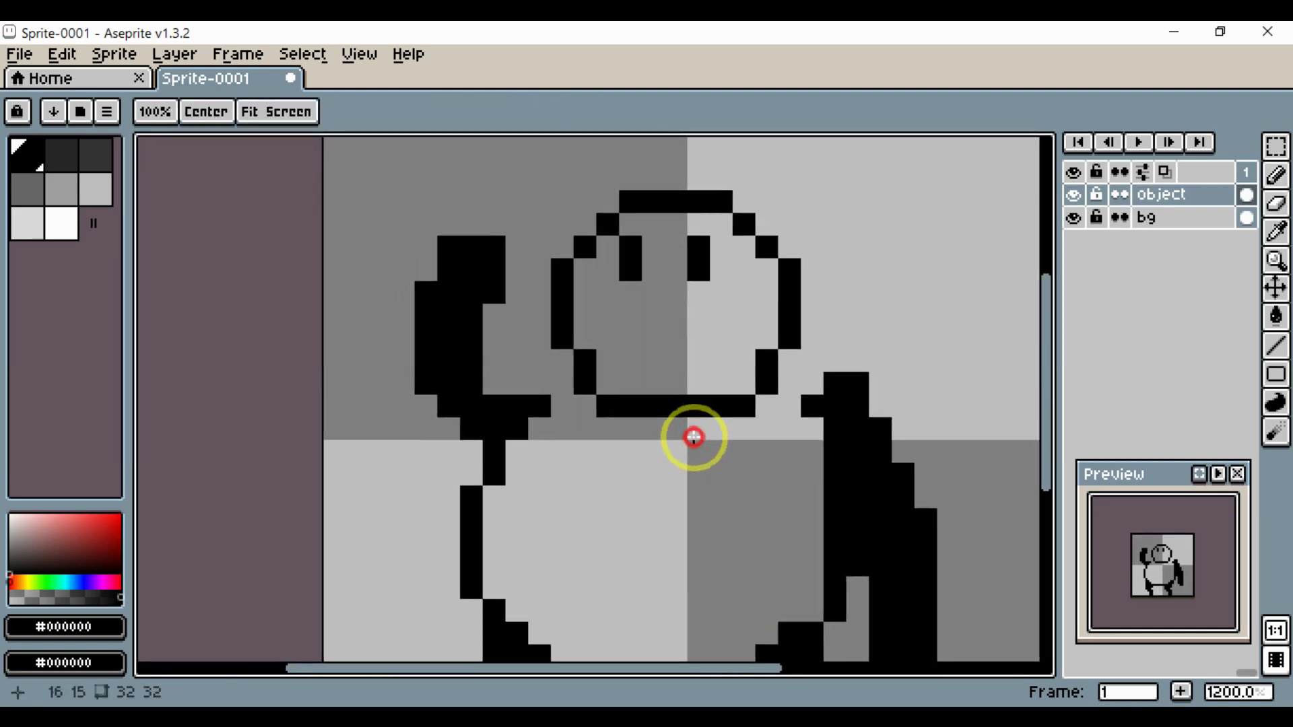
pyautogui.click(561, 384)
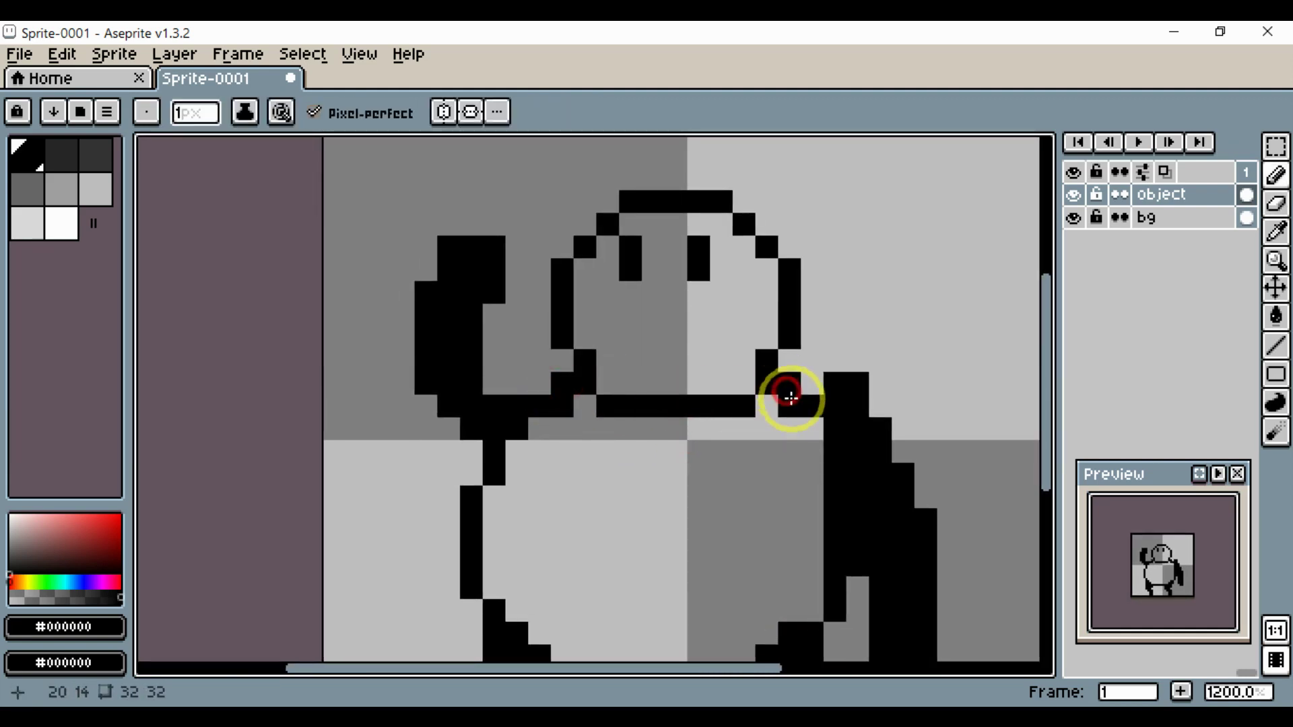
pyautogui.moveTo(768, 428); pyautogui.dragTo(674, 417)
pyautogui.scroll(-5, 709, 415)
pyautogui.moveTo(691, 464); pyautogui.dragTo(629, 434)
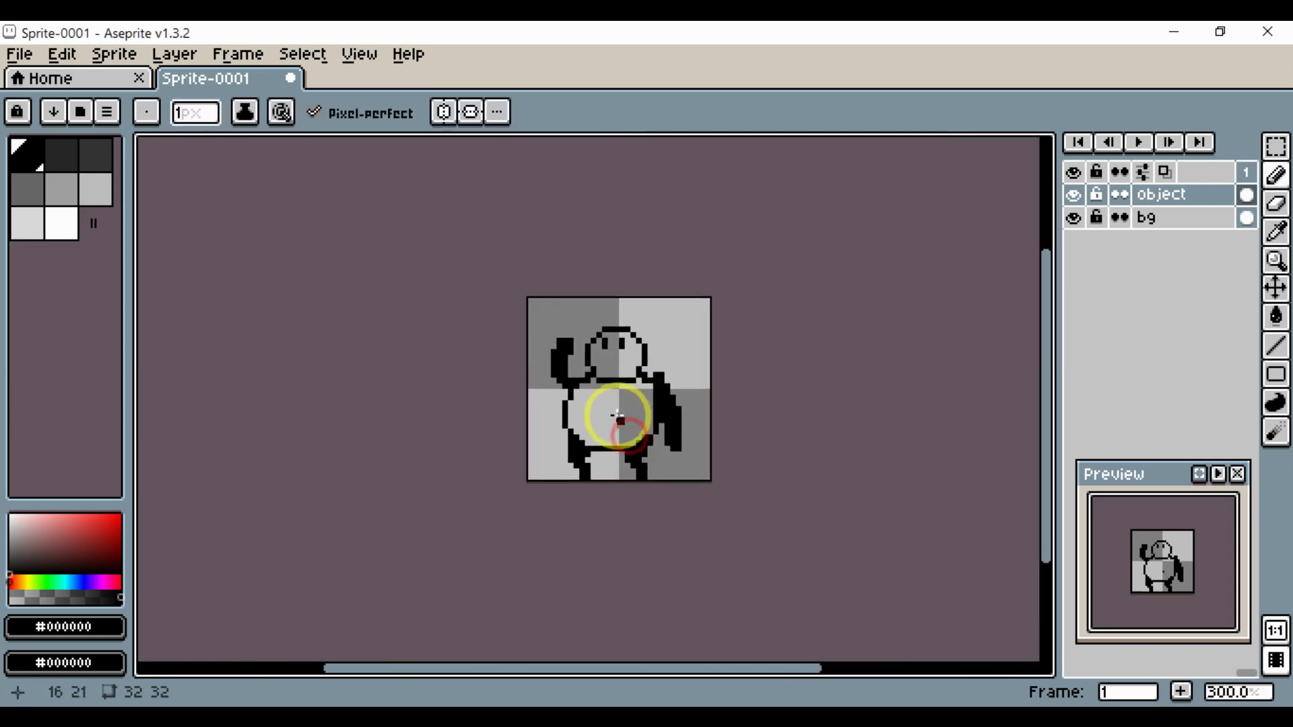
# Draw a smiling mouth below the eyes as a flat row with one raised pixel at each end.
pyautogui.scroll(3, 617, 416)
pyautogui.scroll(2, 511, 323)
pyautogui.moveTo(601, 325); pyautogui.dragTo(534, 373)
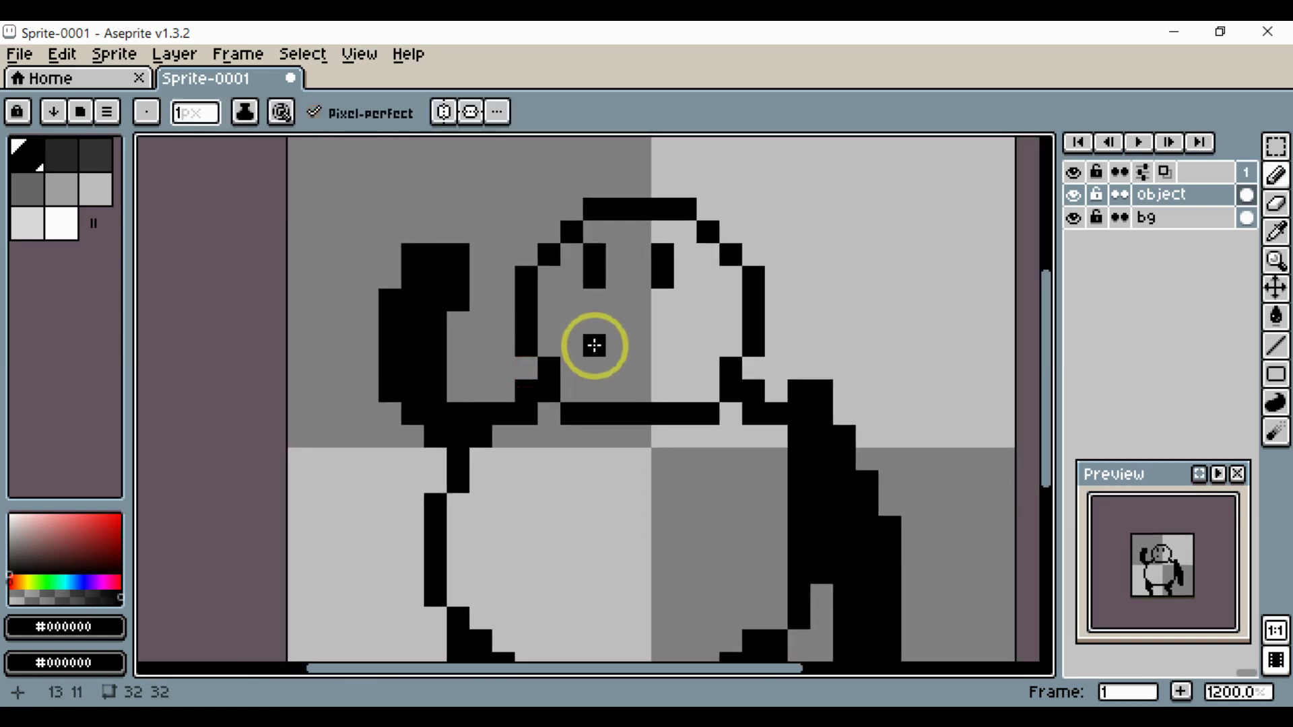
pyautogui.click(569, 325)
pyautogui.click(623, 349)
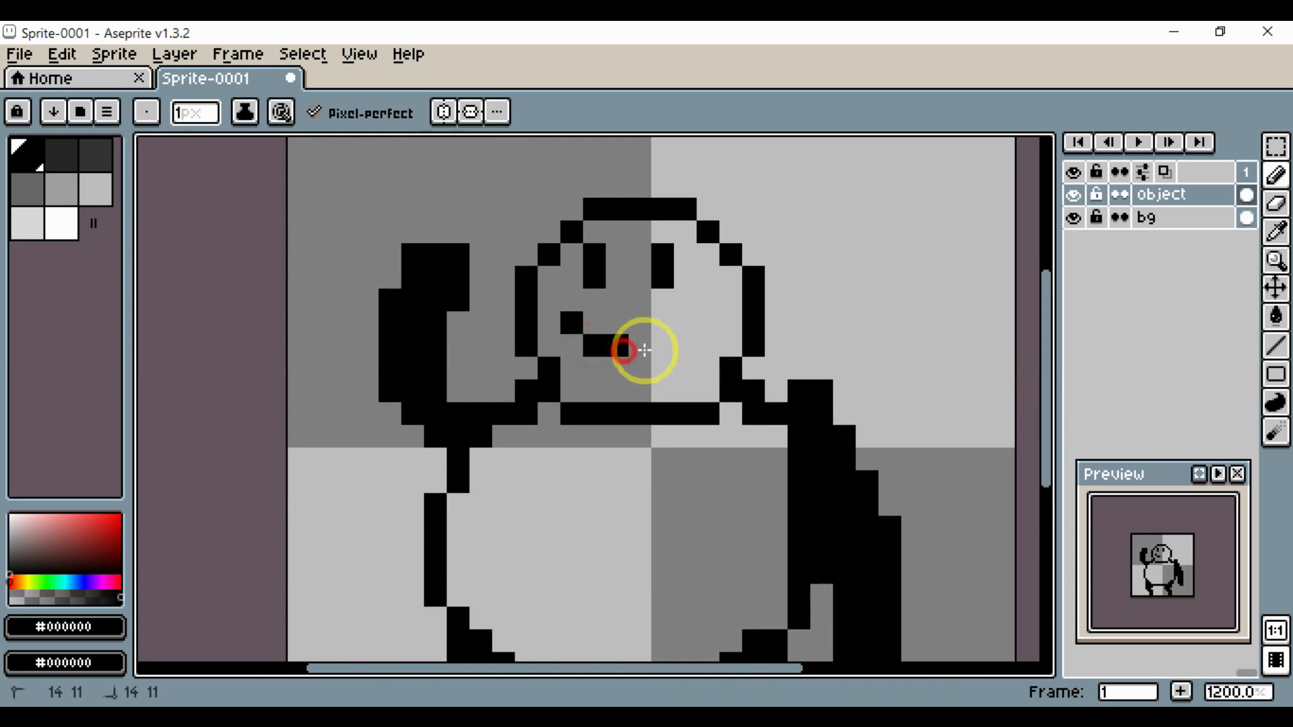
pyautogui.click(686, 323)
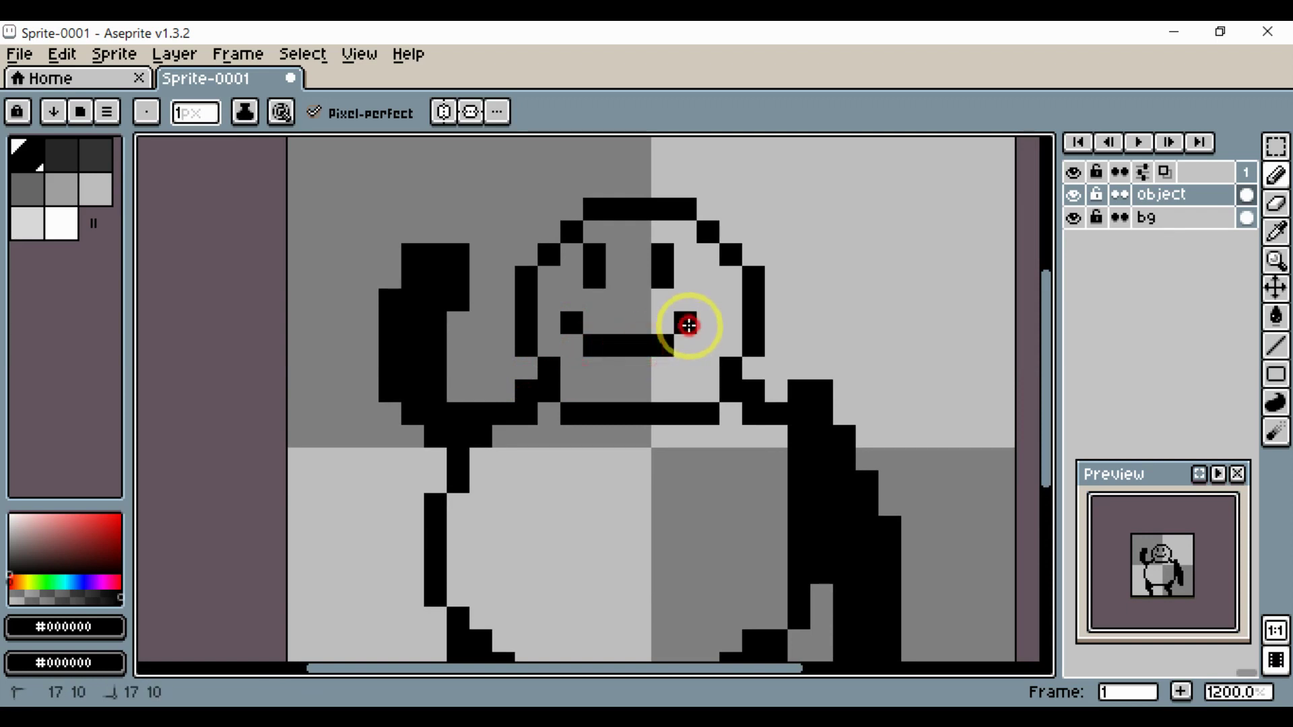
pyautogui.moveTo(691, 334); pyautogui.dragTo(715, 291)
# Extend the body's left side upward by one pixel and erase the redundant pixel beside it under the raised arm.
pyautogui.scroll(-5, 667, 387)
pyautogui.scroll(3, 664, 357)
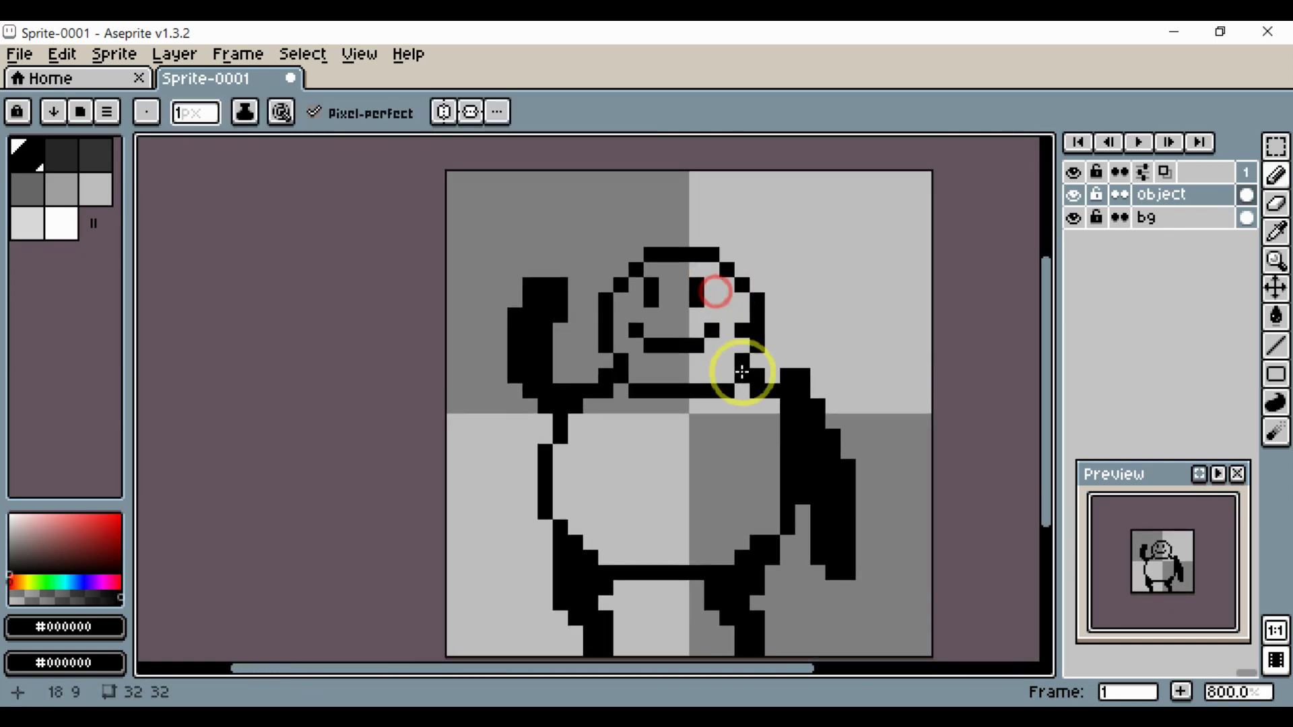
pyautogui.moveTo(719, 417); pyautogui.dragTo(705, 309)
pyautogui.scroll(2, 555, 319)
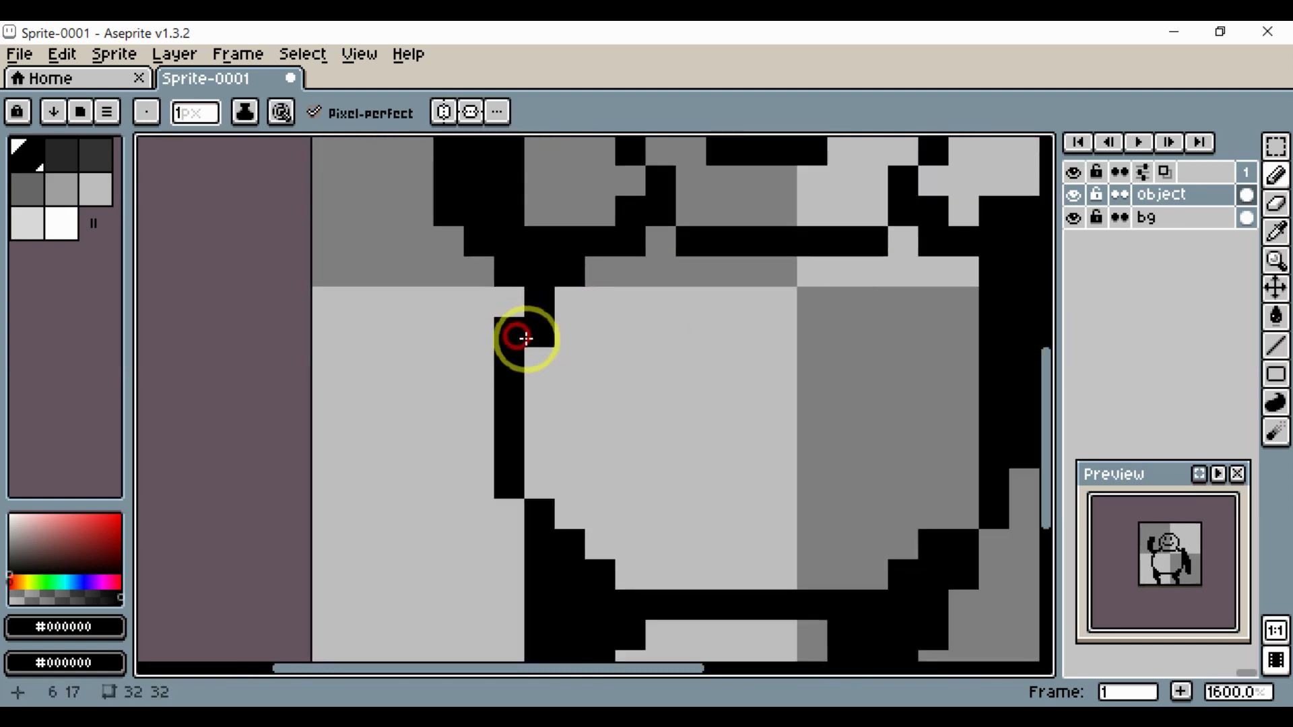
pyautogui.press('e')
pyautogui.click(537, 334)
pyautogui.scroll(-3, 572, 352)
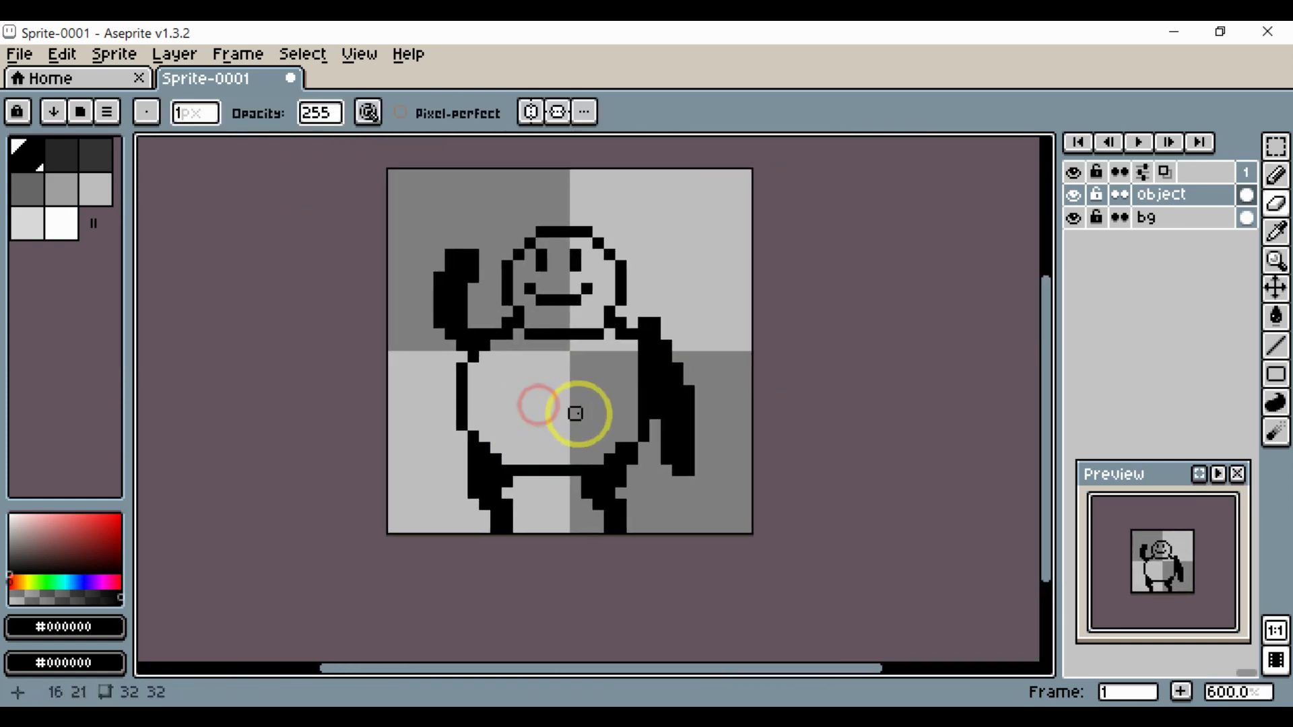
# Draw a vertical black line inside the left part of the body, from the neckline down to its base.
pyautogui.moveTo(548, 419); pyautogui.dragTo(465, 491)
pyautogui.scroll(2, 604, 378)
pyautogui.moveTo(484, 359); pyautogui.dragTo(480, 400)
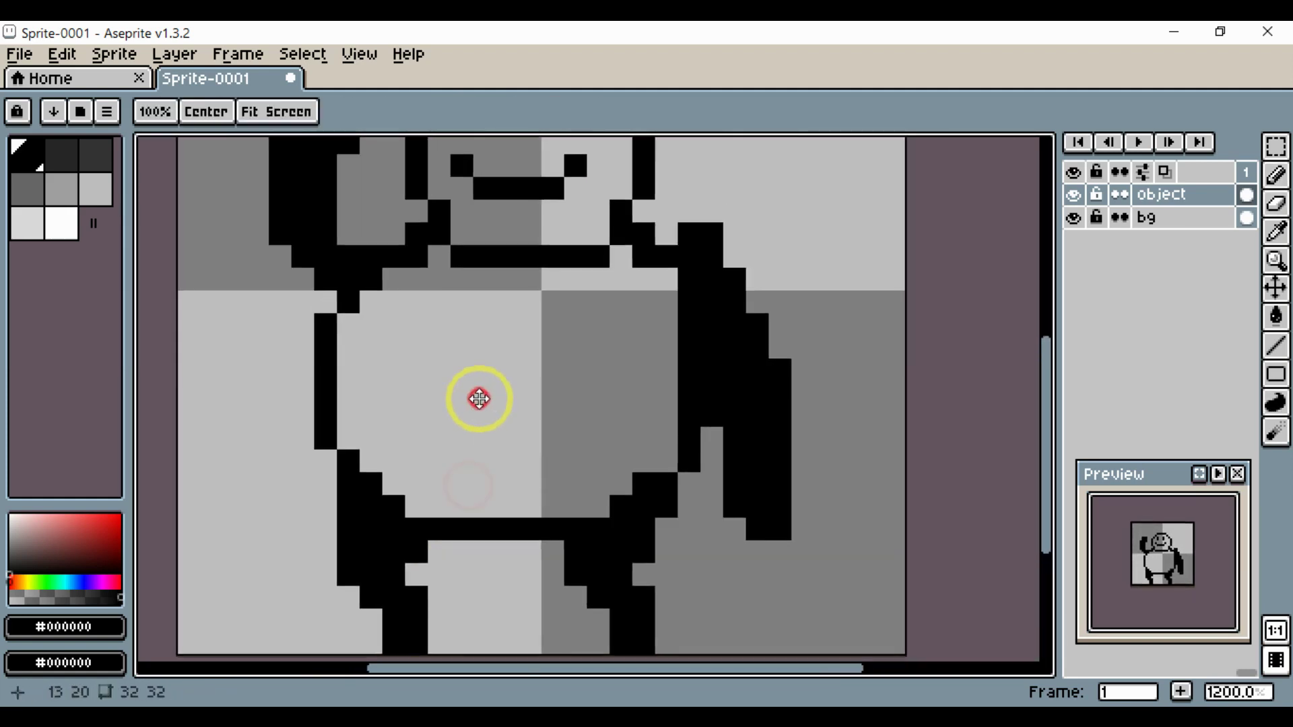
pyautogui.press('b')
pyautogui.moveTo(485, 283)
pyautogui.mouseDown()
pyautogui.moveTo(438, 422)
pyautogui.moveTo(485, 515)
pyautogui.mouseUp()
# Draw a stepped waistline across the lower body, undoing a misplaced stroke and erasing an excess pixel near its left end.
pyautogui.moveTo(348, 443)
pyautogui.mouseDown()
pyautogui.moveTo(427, 450)
pyautogui.moveTo(369, 444)
pyautogui.moveTo(390, 467)
pyautogui.moveTo(467, 489)
pyautogui.moveTo(618, 465)
pyautogui.moveTo(670, 438)
pyautogui.moveTo(663, 456)
pyautogui.mouseUp()
pyautogui.hotkey('ctrl', 'z')
pyautogui.press('e')
pyautogui.click(357, 441)
pyautogui.press('b')
pyautogui.scroll(-4, 663, 457)
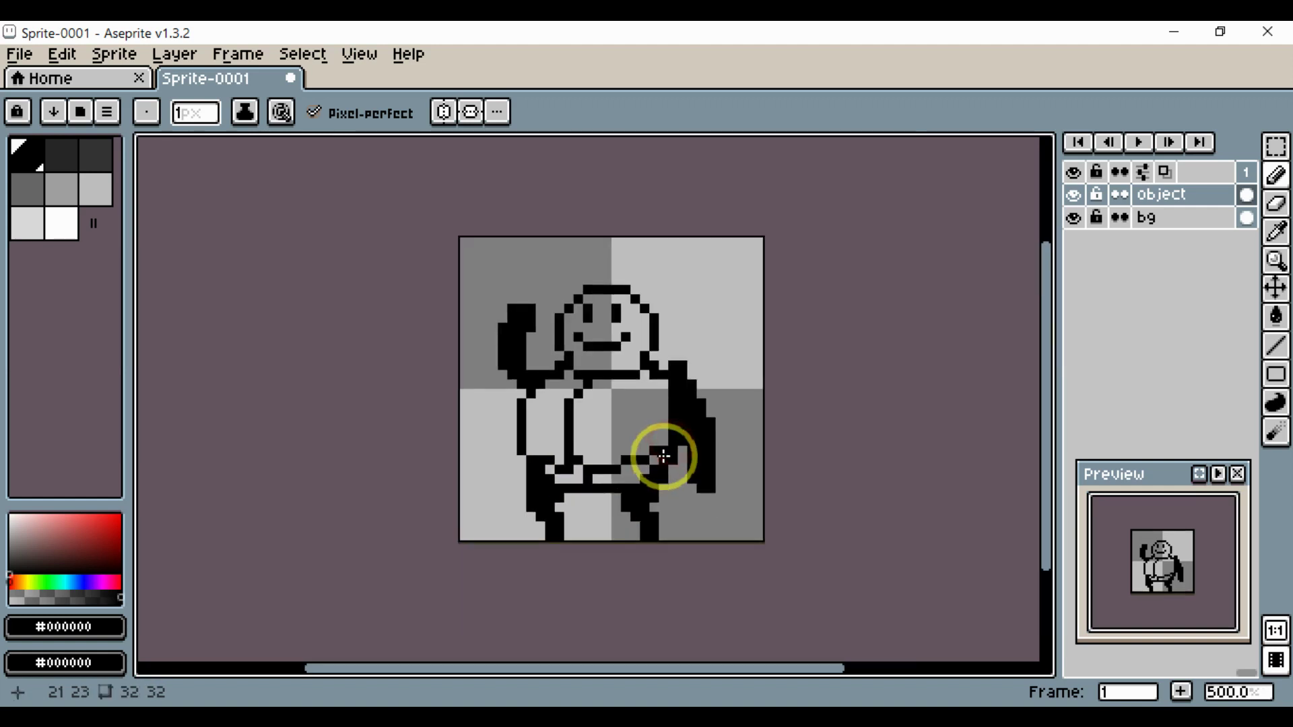
# Add black pixels inside the waistband below the vertical shirt line to frame a one-pixel belt buckle.
pyautogui.scroll(4, 663, 457)
pyautogui.click(441, 478)
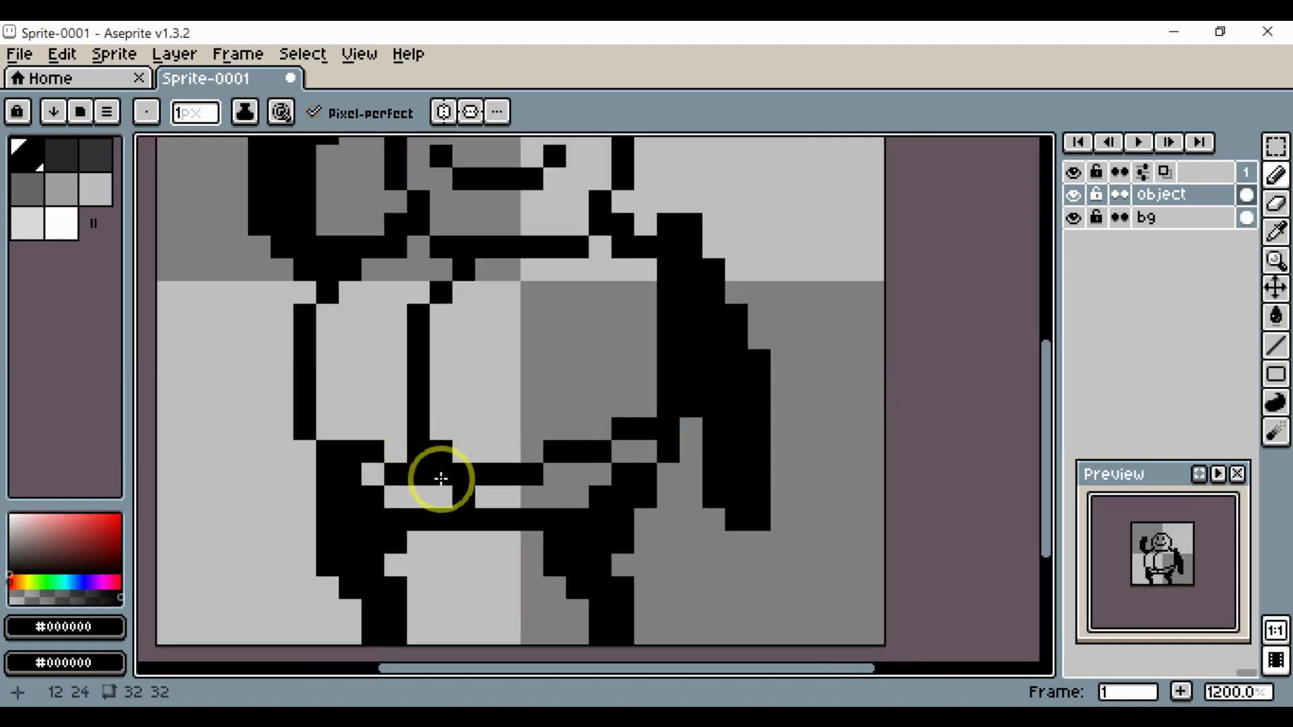
pyautogui.scroll(-4, 543, 472)
pyautogui.scroll(4, 499, 487)
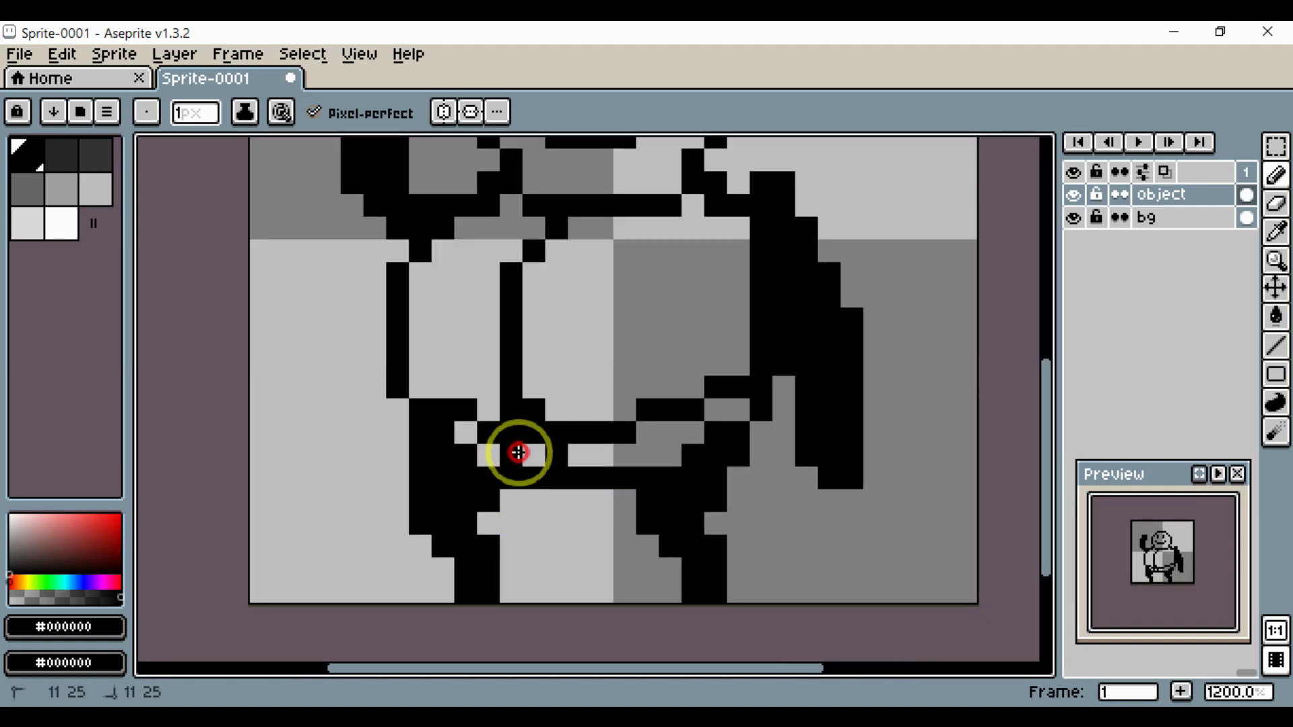
pyautogui.click(519, 452)
pyautogui.scroll(-5, 591, 462)
pyautogui.scroll(5, 592, 476)
# Fill the remaining gaps of the waistband with black, leaving only the single buckle pixel open.
pyautogui.click(649, 438)
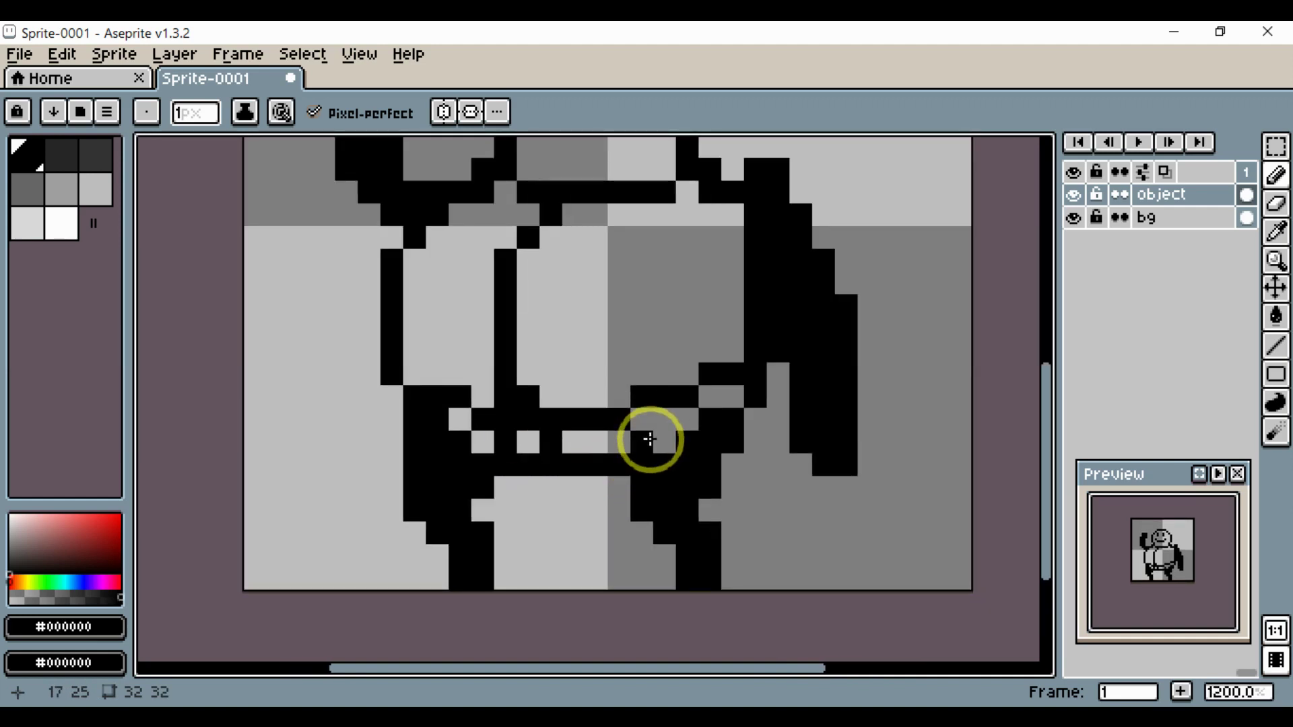
pyautogui.moveTo(649, 438)
pyautogui.mouseDown()
pyautogui.moveTo(577, 442)
pyautogui.moveTo(629, 453)
pyautogui.moveTo(649, 427)
pyautogui.moveTo(670, 441)
pyautogui.moveTo(704, 402)
pyautogui.mouseUp()
pyautogui.click(465, 424)
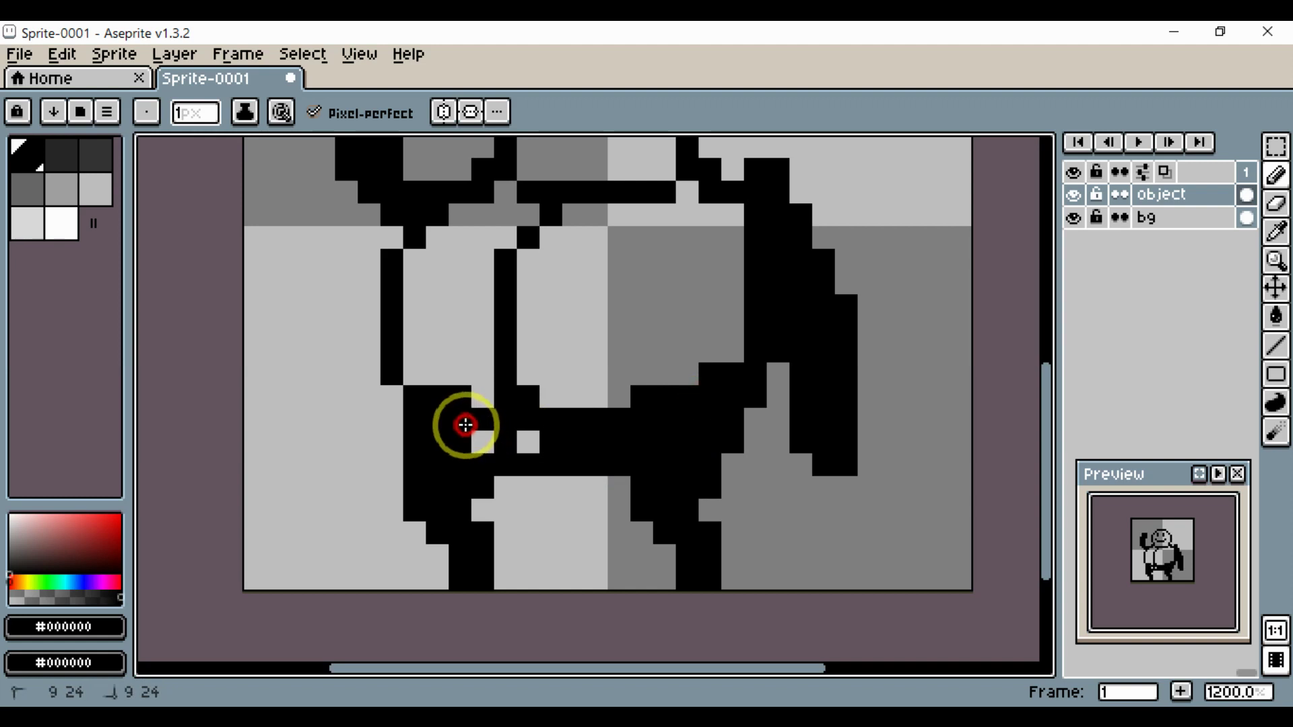
pyautogui.moveTo(465, 425); pyautogui.dragTo(477, 438)
pyautogui.scroll(-2, 521, 437)
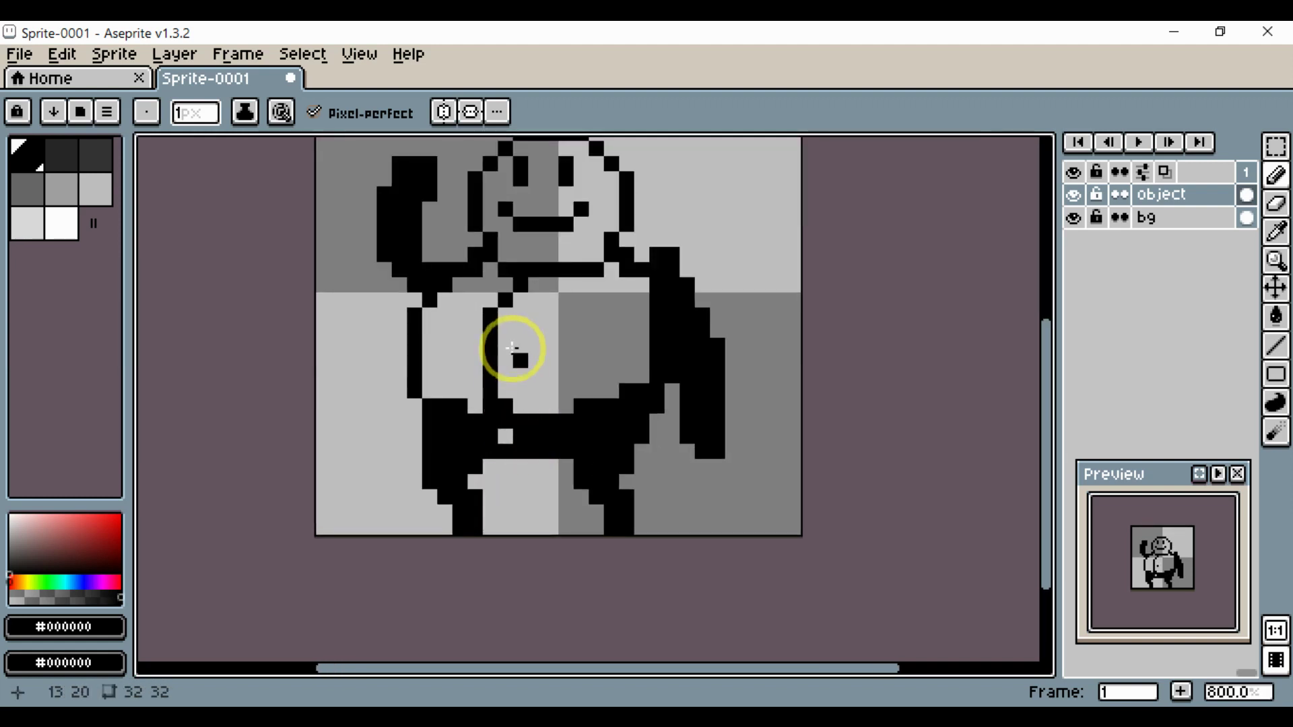
# Add two black button pixels beside the vertical shirt line, and undo a short collar stroke drawn below the neckline.
pyautogui.moveTo(505, 359); pyautogui.dragTo(520, 317)
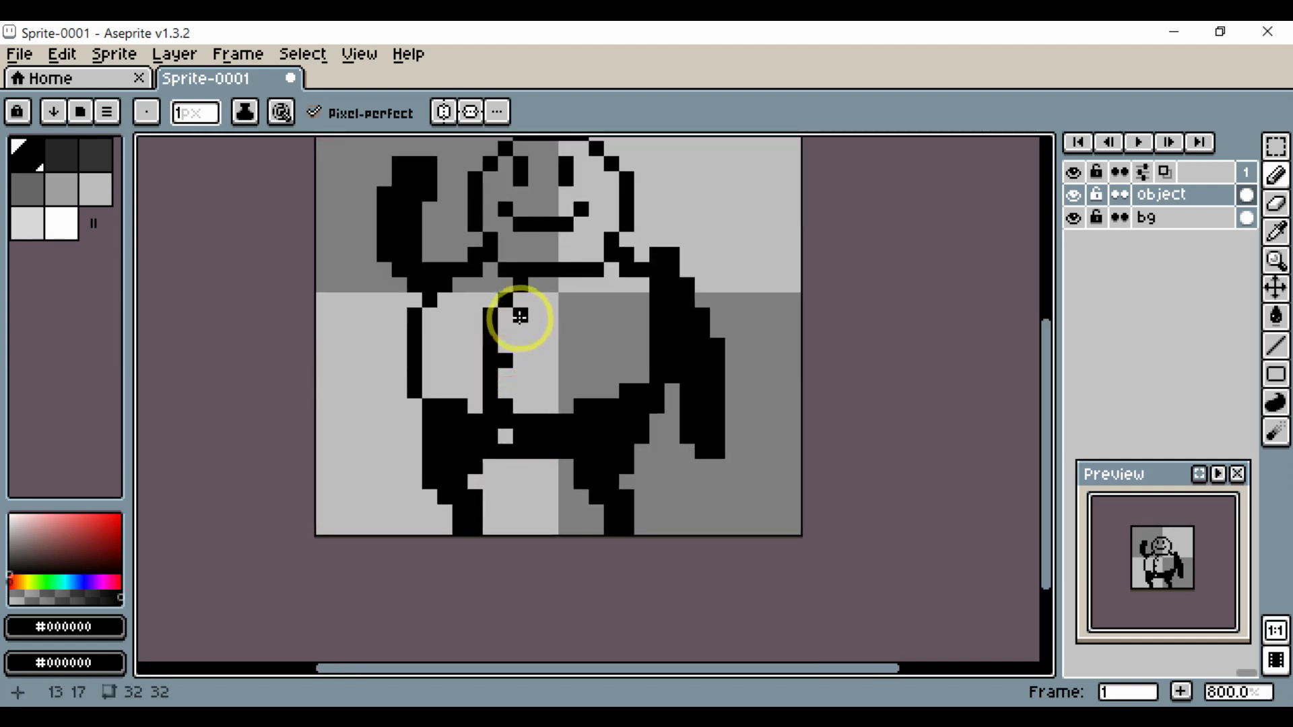
pyautogui.scroll(2, 572, 293)
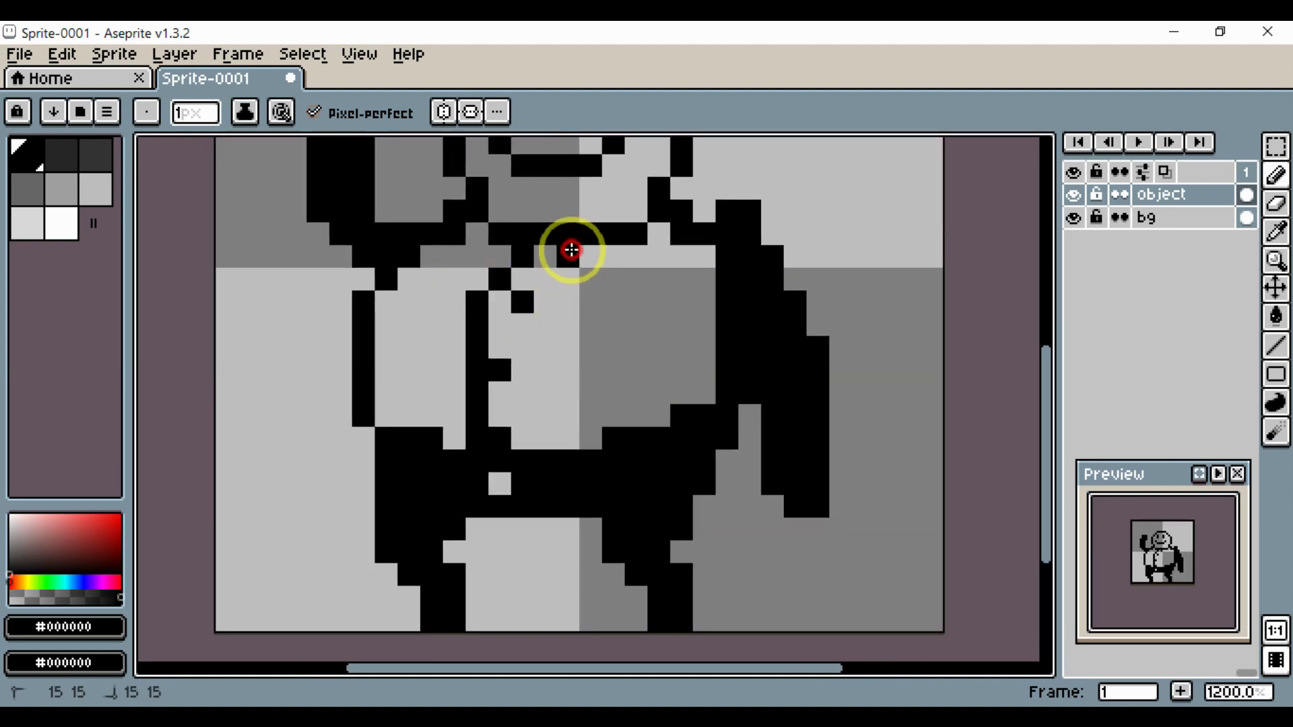
pyautogui.moveTo(572, 251); pyautogui.dragTo(571, 307)
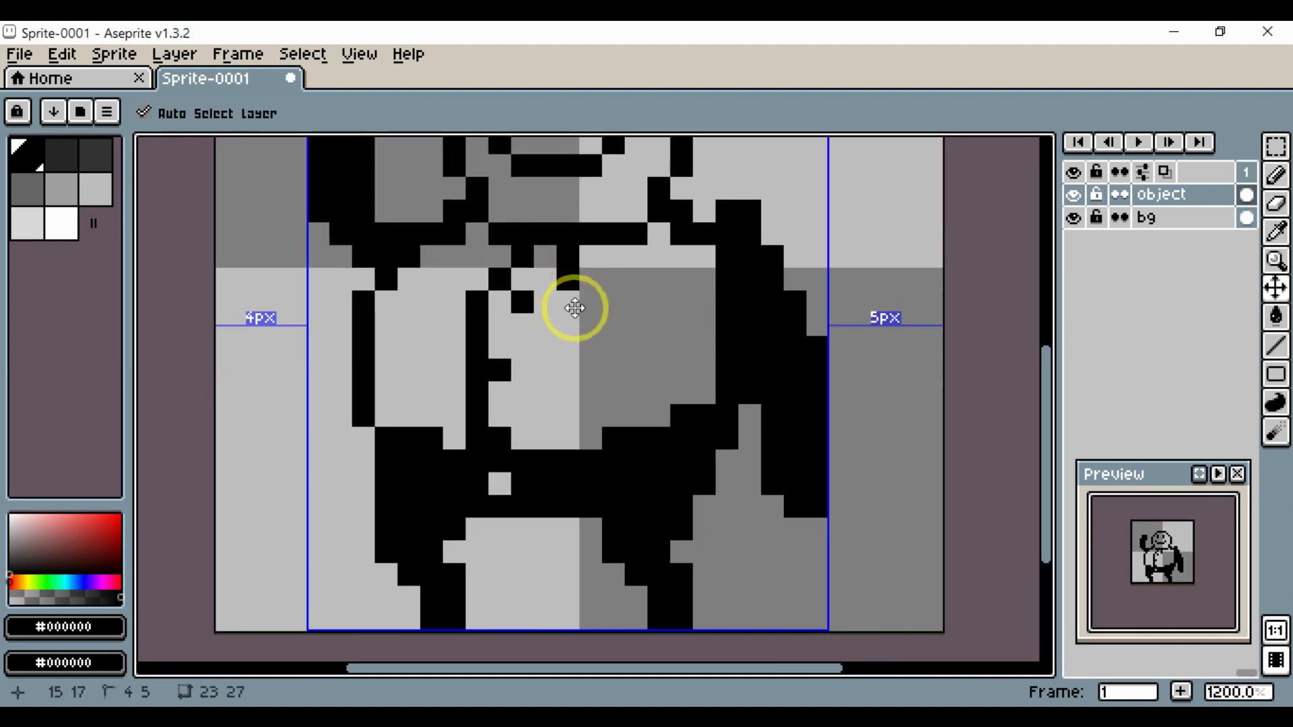
pyautogui.hotkey('ctrl', 'z')
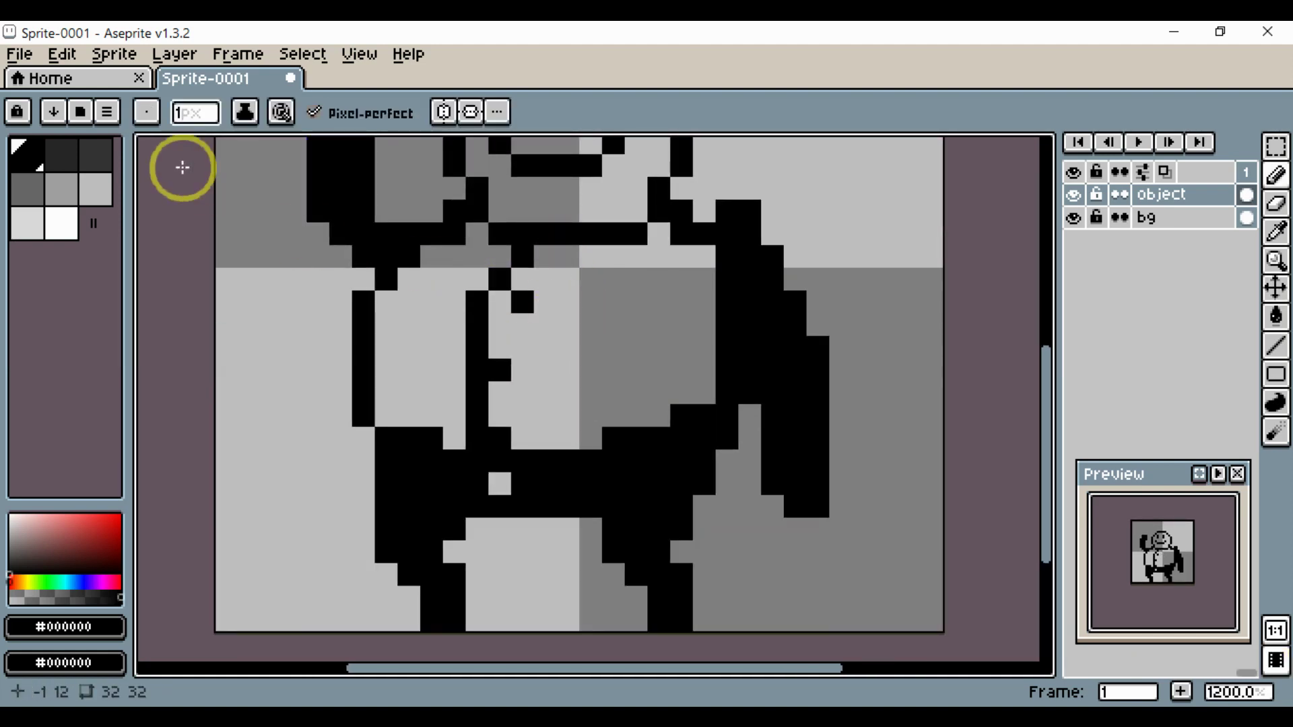
# Paint the pixels of the collar opening below the neckline in light grey, palette index 5.
pyautogui.click(63, 152)
pyautogui.click(95, 189)
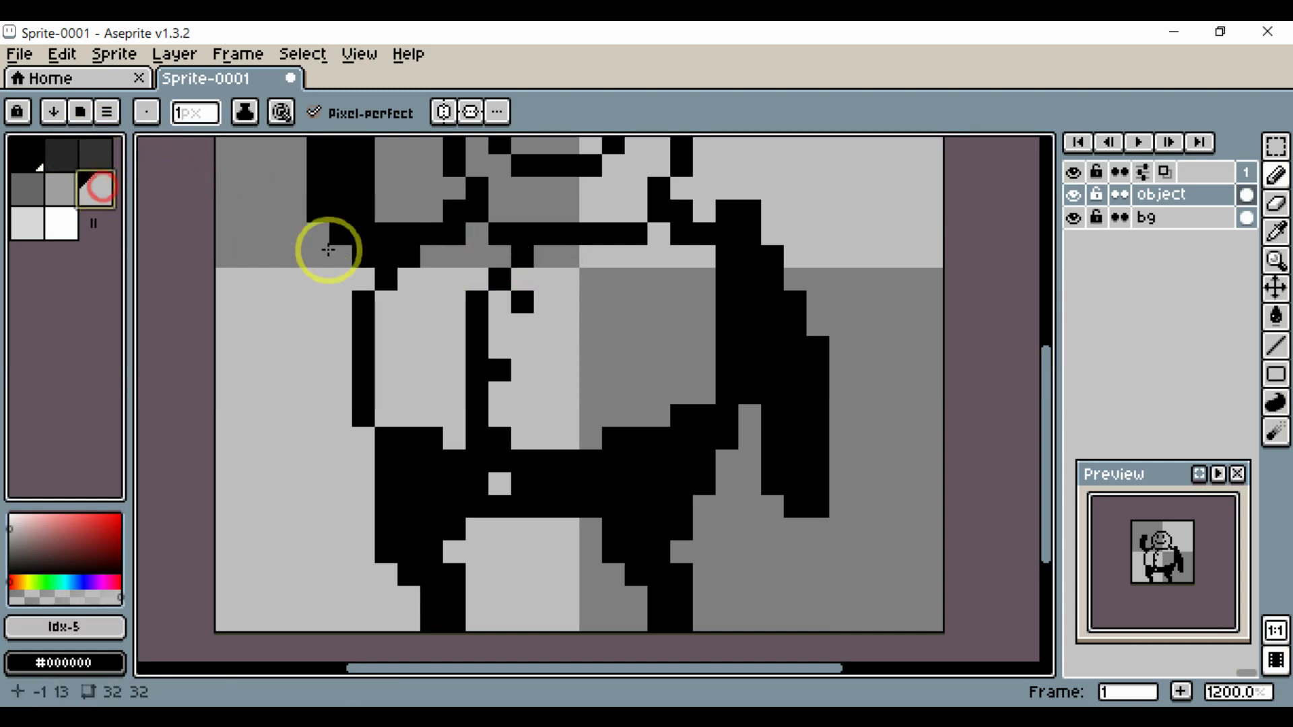
pyautogui.click(545, 263)
pyautogui.click(522, 277)
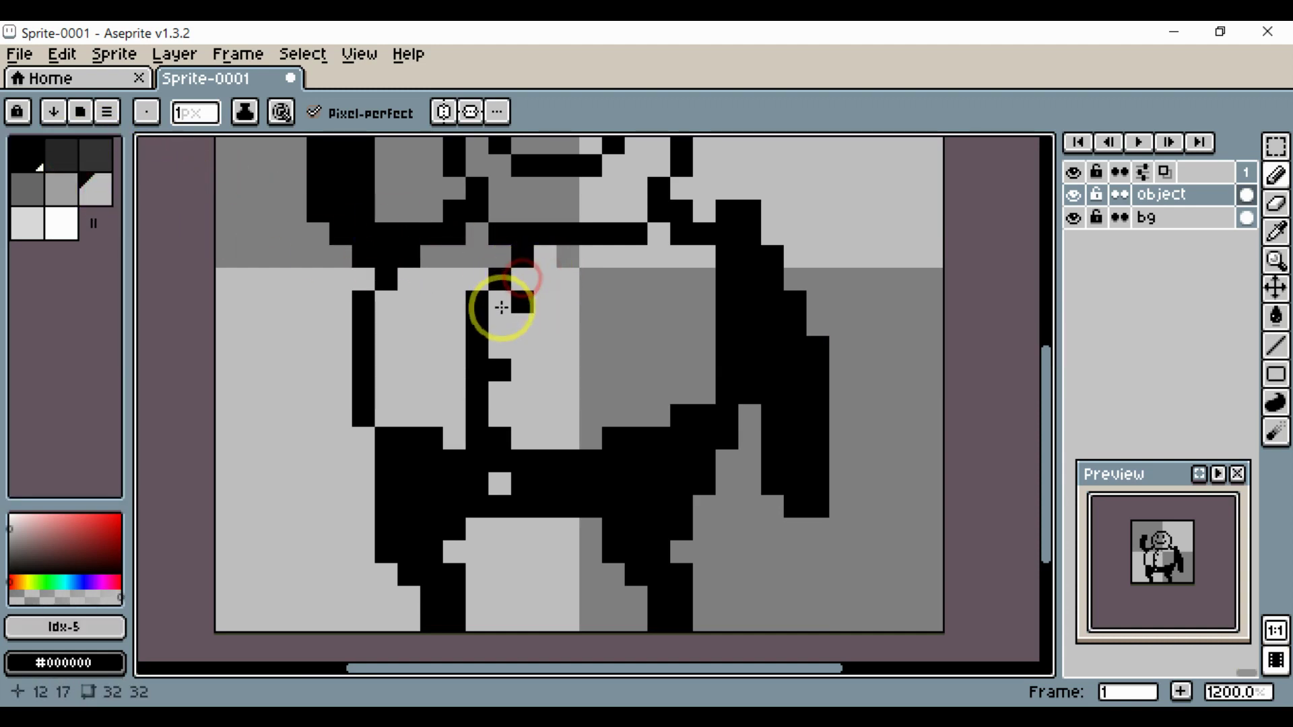
# Shade the collar opening and the strip beside the vertical shirt line in mid grey, palette index 4.
pyautogui.click(57, 190)
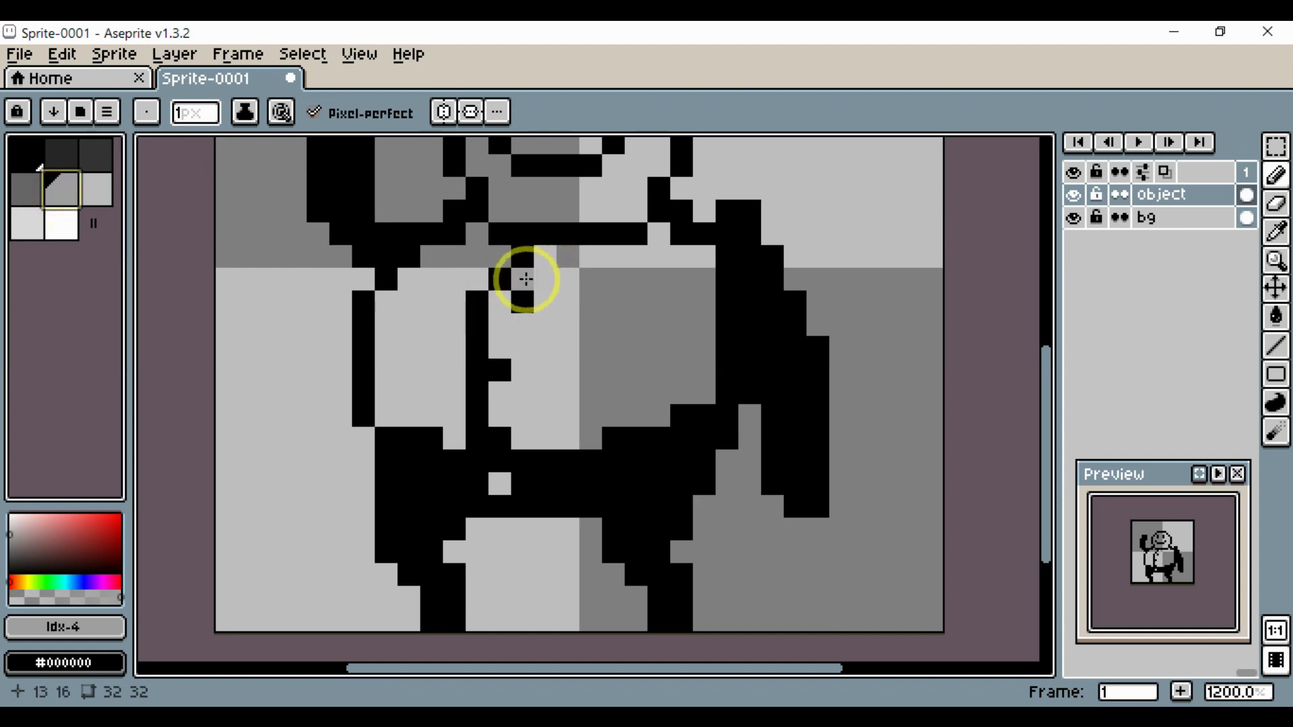
pyautogui.click(527, 280)
pyautogui.click(546, 260)
pyautogui.moveTo(502, 316)
pyautogui.mouseDown()
pyautogui.moveTo(501, 347)
pyautogui.moveTo(498, 278)
pyautogui.mouseUp()
pyautogui.press('space')
pyautogui.click(522, 257)
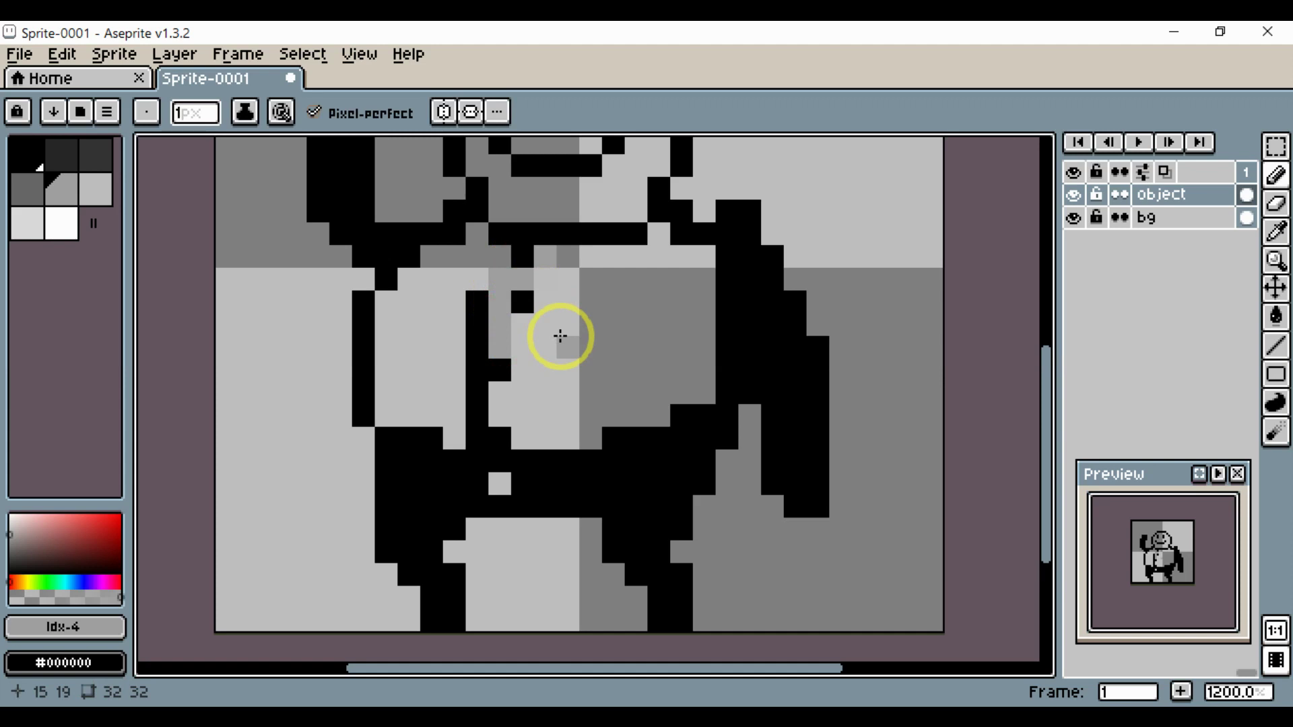
# Restore the collar's black corner pixel and add a black pixel one column right of the lower shirt button.
pyautogui.press('space')
pyautogui.moveTo(544, 267)
pyautogui.mouseDown()
pyautogui.moveTo(564, 337)
pyautogui.moveTo(600, 364)
pyautogui.mouseUp()
pyautogui.keyDown('alt'); pyautogui.click(540, 321); pyautogui.keyUp('alt')
pyautogui.click(510, 349)
pyautogui.press('space')
pyautogui.click(572, 447)
# Extend the #a0a0a0 strip down to the waistband and add a third black button pixel just above the belt.
pyautogui.keyDown('alt'); pyautogui.click(548, 413); pyautogui.keyUp('alt')
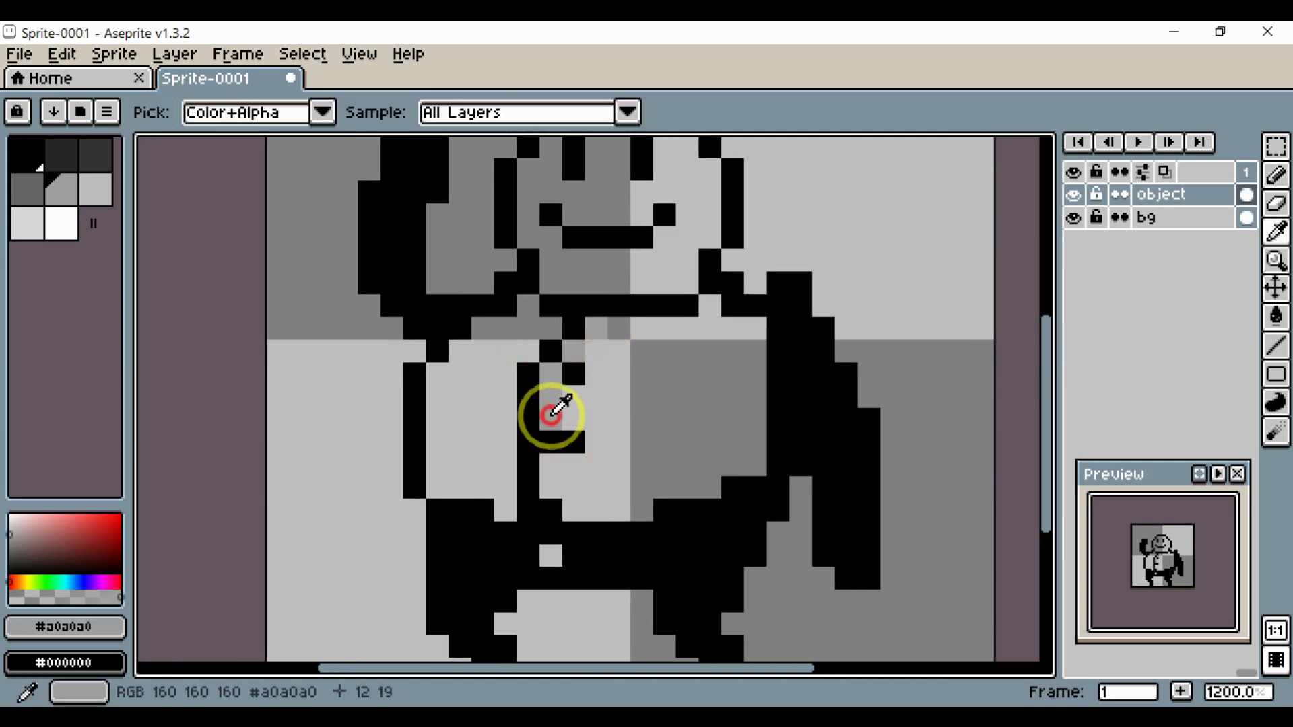
pyautogui.click(551, 441)
pyautogui.keyDown('alt'); pyautogui.click(523, 465); pyautogui.keyUp('alt')
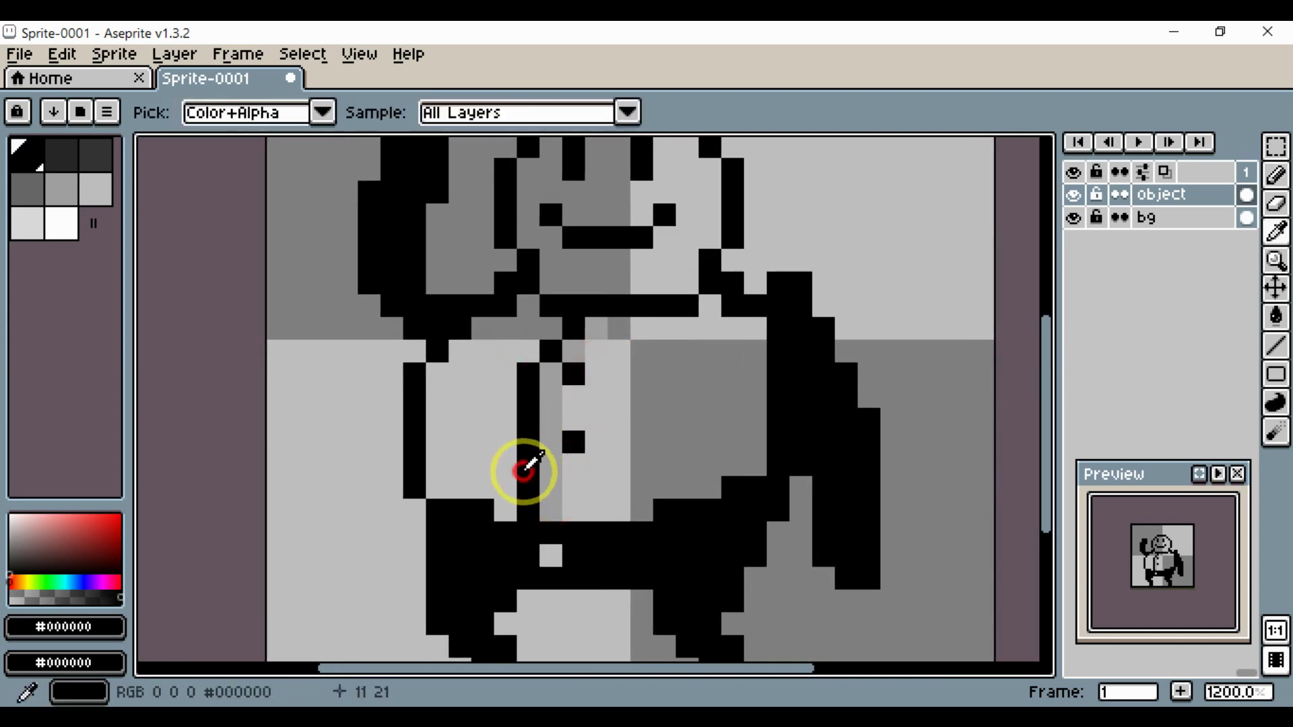
pyautogui.click(576, 506)
pyautogui.click(595, 464)
pyautogui.moveTo(597, 442); pyautogui.dragTo(633, 436)
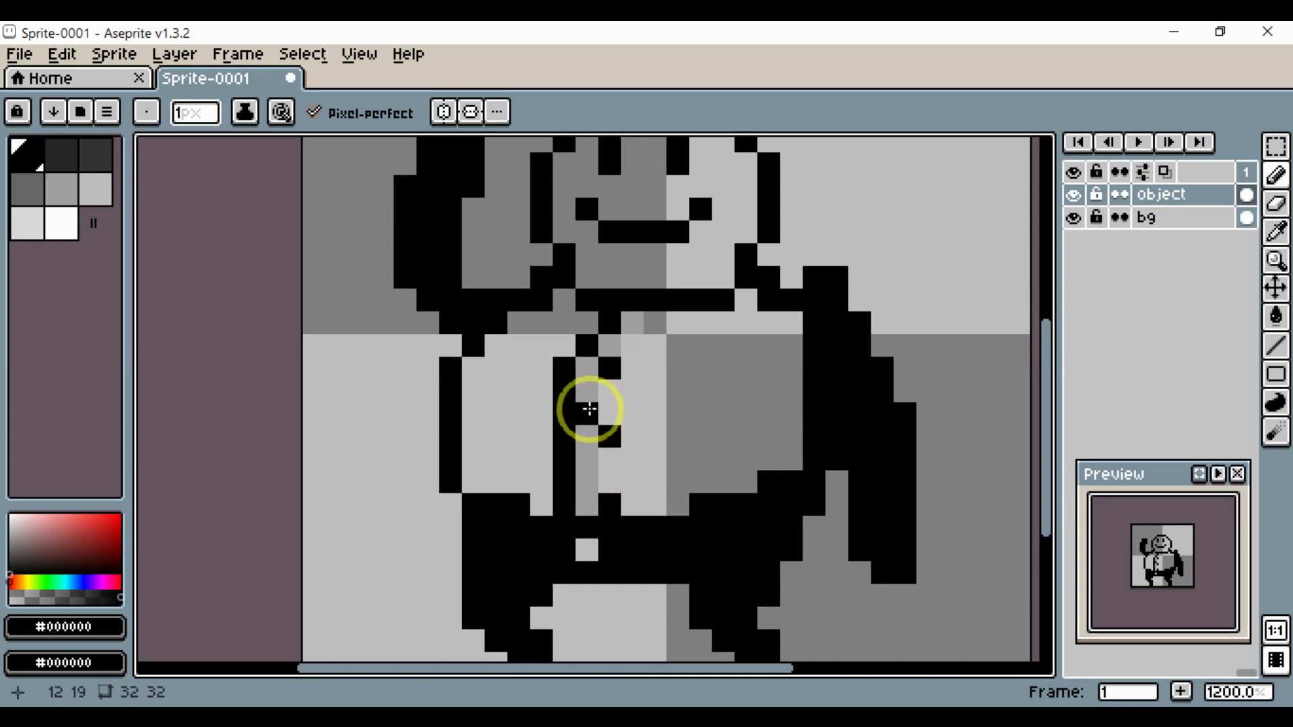
# Add a black pixel under the neckline for the collar's right side, undoing the extra stroke on the chest.
pyautogui.press('space')
pyautogui.moveTo(699, 392)
pyautogui.mouseDown()
pyautogui.moveTo(661, 408)
pyautogui.moveTo(610, 379)
pyautogui.moveTo(633, 369)
pyautogui.mouseUp()
pyautogui.click(608, 349)
pyautogui.press('space')
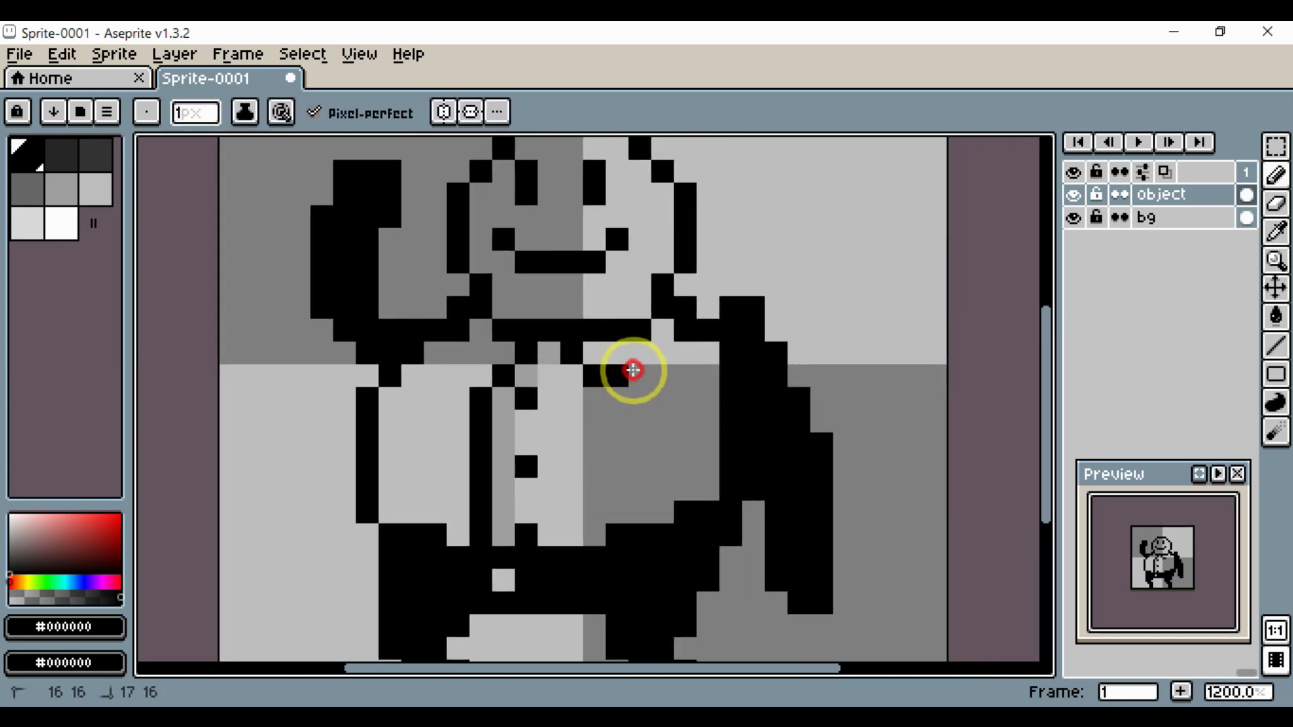
pyautogui.keyDown('shift'); pyautogui.click(672, 330); pyautogui.keyUp('shift')
pyautogui.hotkey('ctrl', 'z')
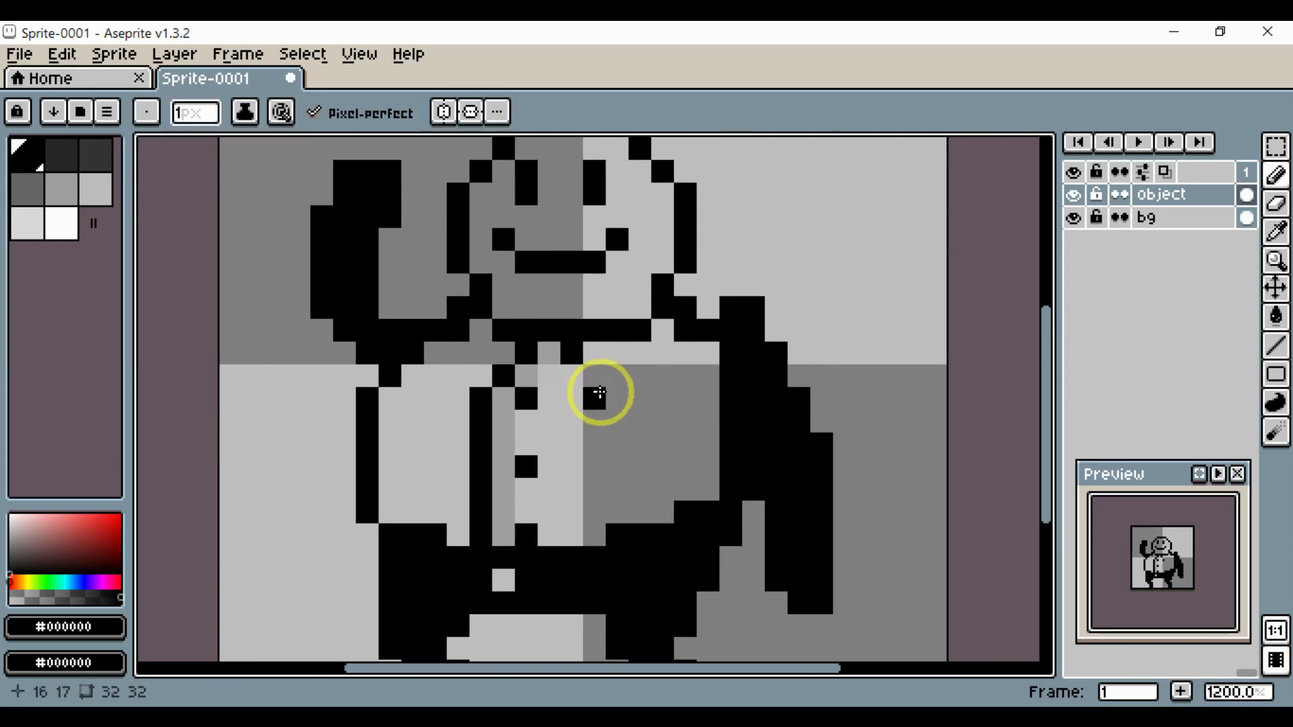
# Fill the shirt areas on both sides of the vertical line with white using the Paint Bucket.
pyautogui.scroll(-1, 571, 398)
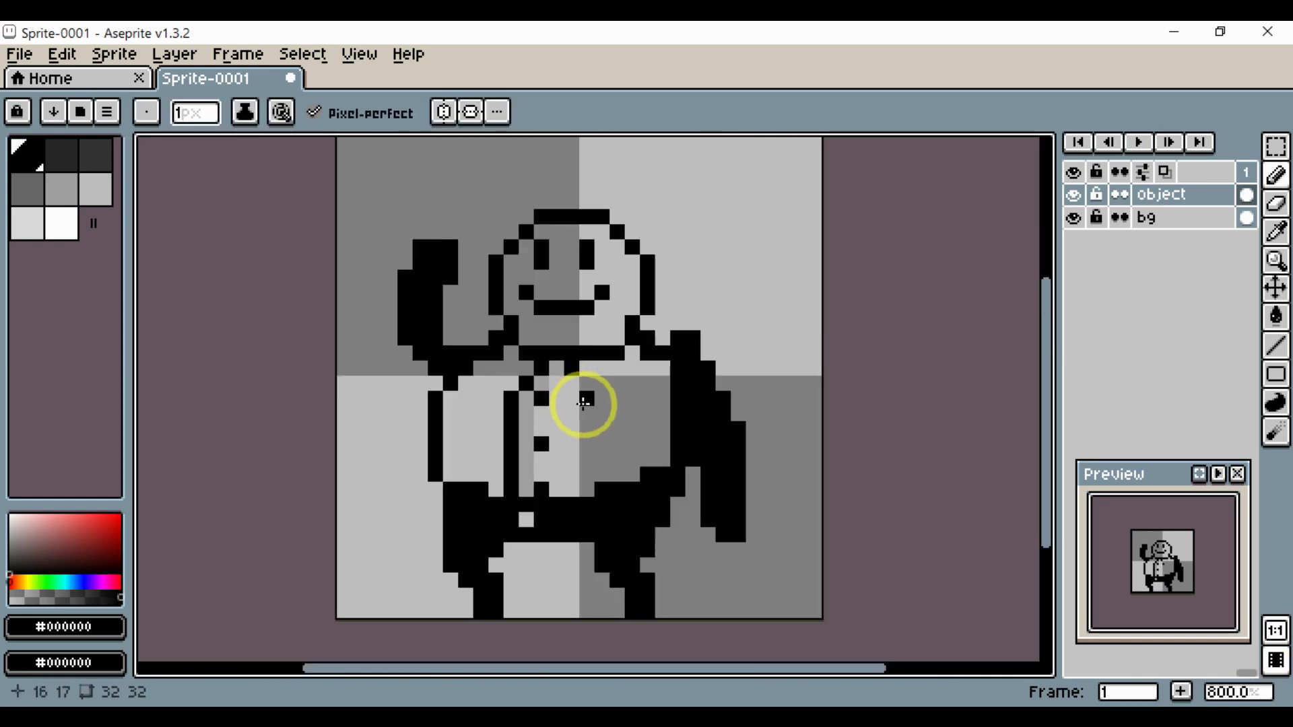
pyautogui.scroll(1, 583, 403)
pyautogui.click(60, 225)
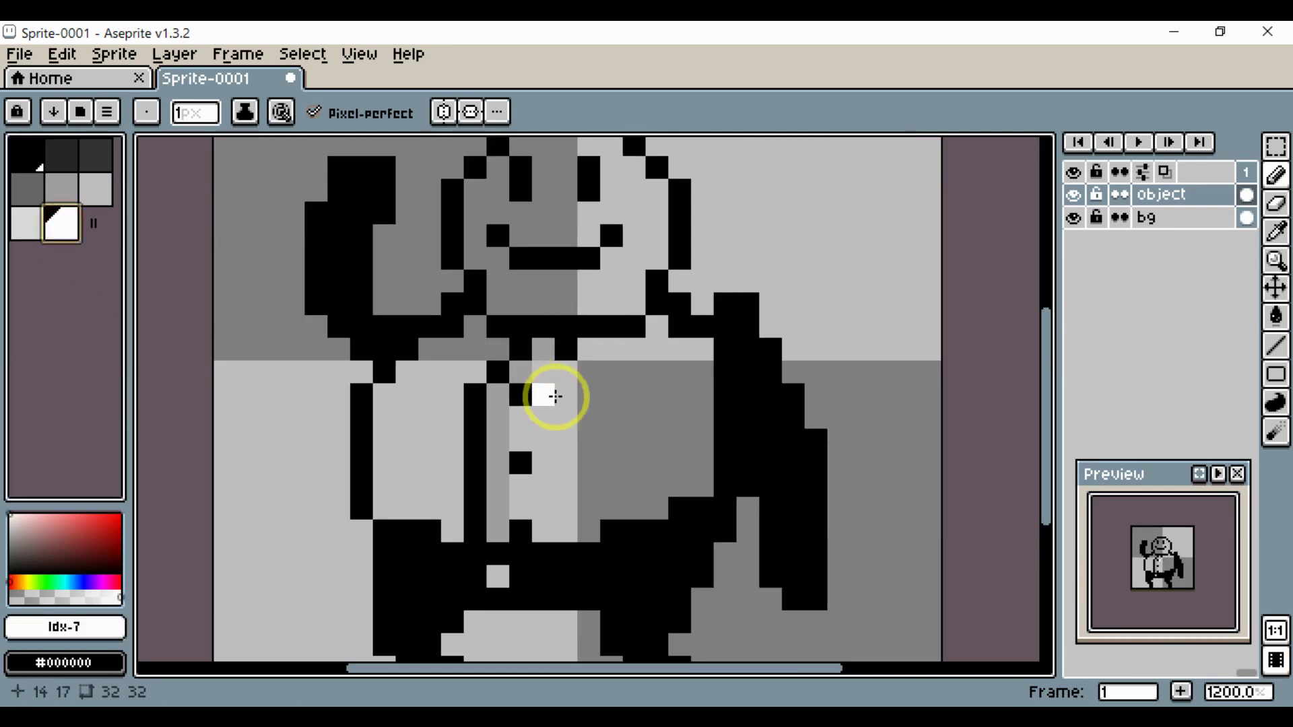
pyautogui.press('g')
pyautogui.click(596, 401)
pyautogui.scroll(1, 609, 397)
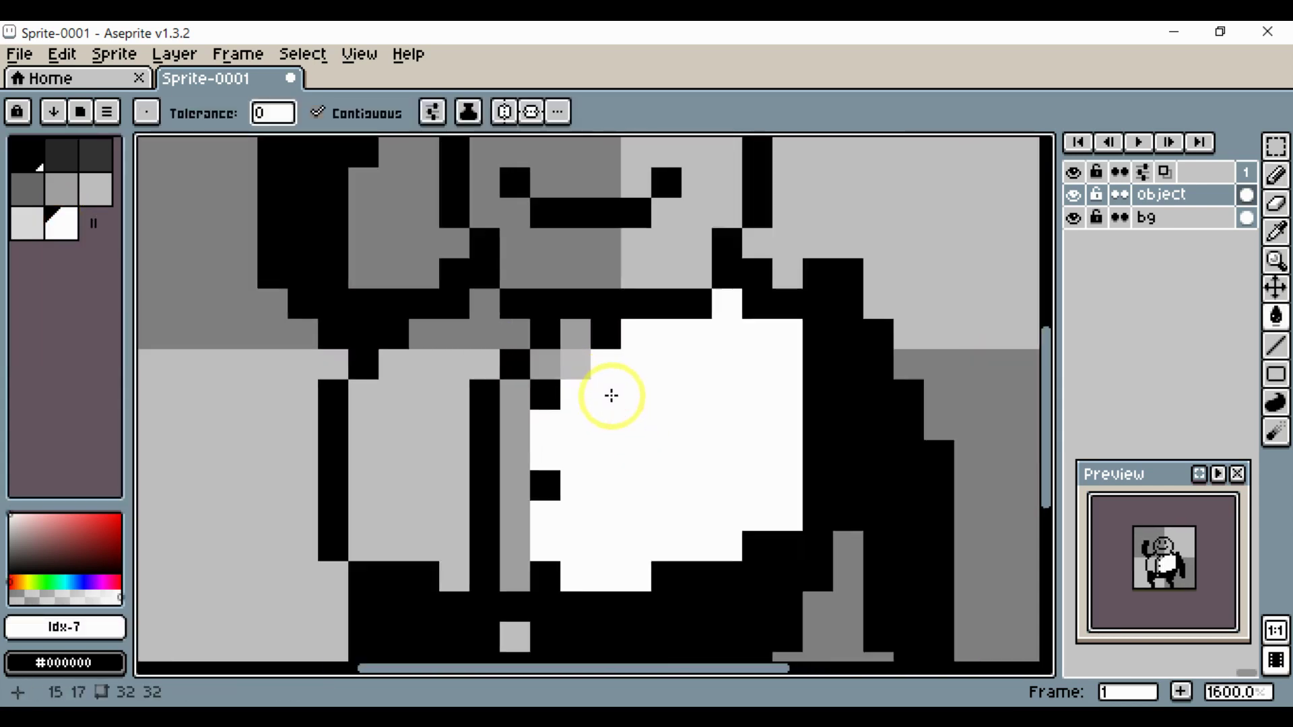
pyautogui.click(404, 404)
pyautogui.scroll(-2, 410, 404)
pyautogui.scroll(-1, 496, 435)
pyautogui.click(604, 426)
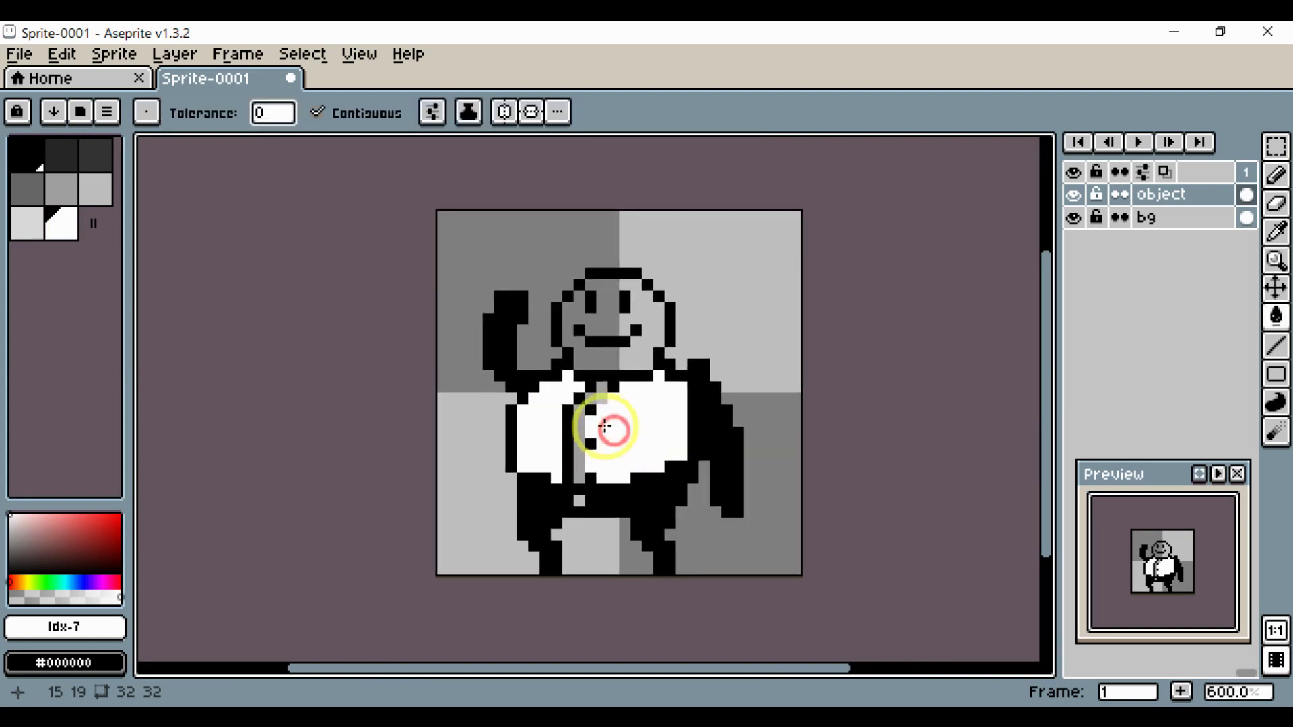
# Recolour the light pixels in the collar opening to #a0a0a0, with the lowest one beside the chest in white.
pyautogui.scroll(3, 604, 426)
pyautogui.keyDown('alt'); pyautogui.click(567, 353); pyautogui.keyUp('alt')
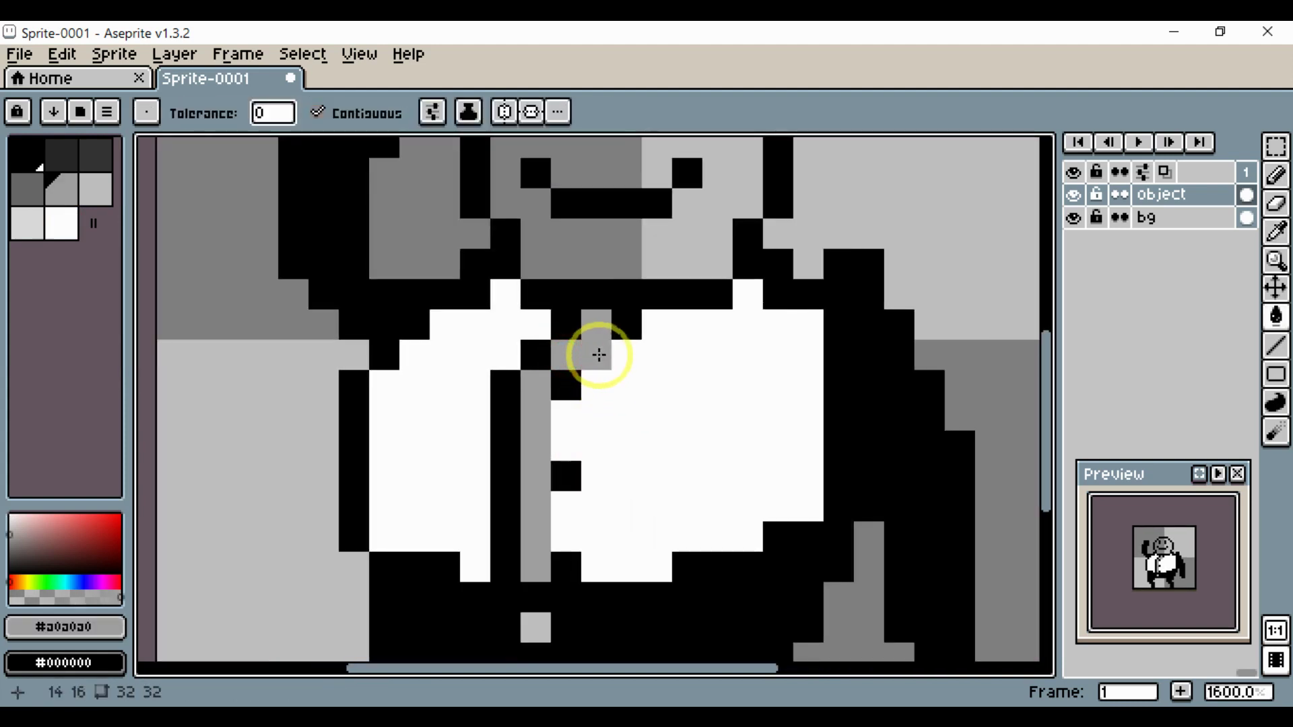
pyautogui.keyDown('alt'); pyautogui.click(615, 383); pyautogui.keyUp('alt')
pyautogui.click(598, 361)
pyautogui.hscroll(1, 620, 398)
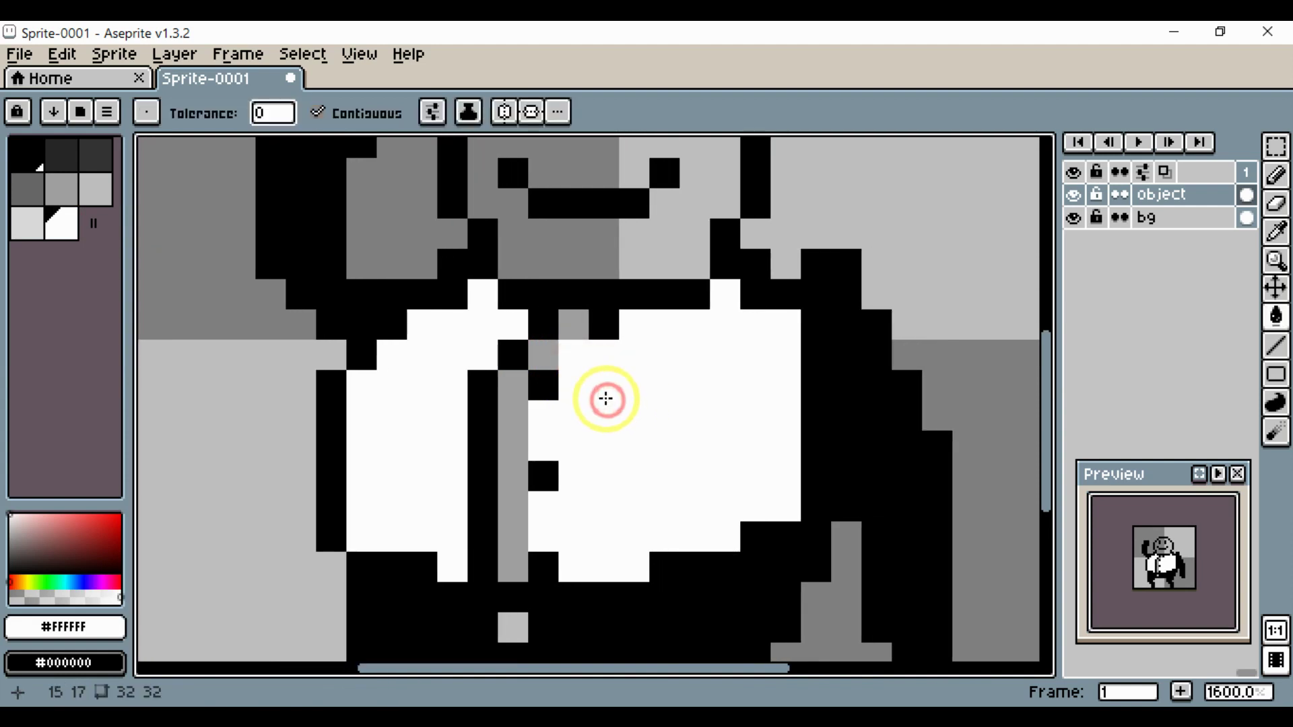
# Fill the face and both halves of the shirt with light grey #d9d9d9.
pyautogui.scroll(-4, 606, 399)
pyautogui.moveTo(621, 408); pyautogui.dragTo(636, 377)
pyautogui.scroll(3, 642, 422)
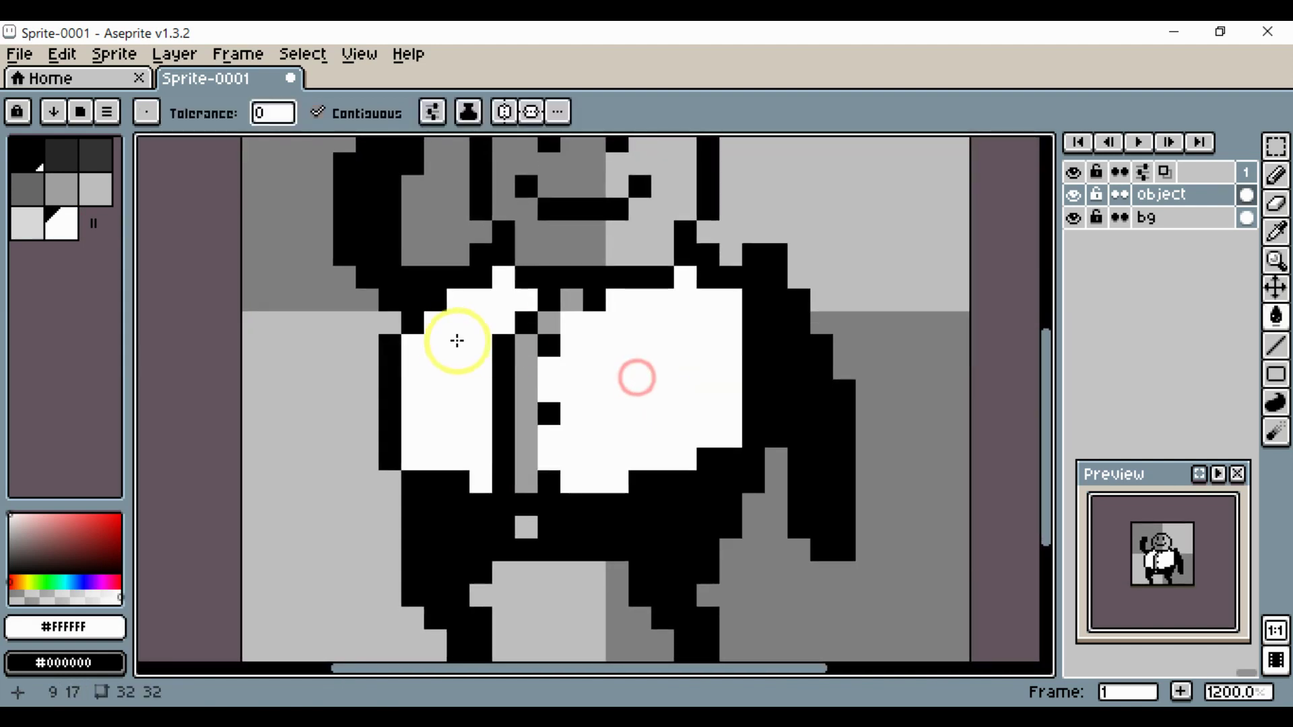
pyautogui.moveTo(441, 342); pyautogui.dragTo(448, 404)
pyautogui.moveTo(503, 344); pyautogui.dragTo(462, 417)
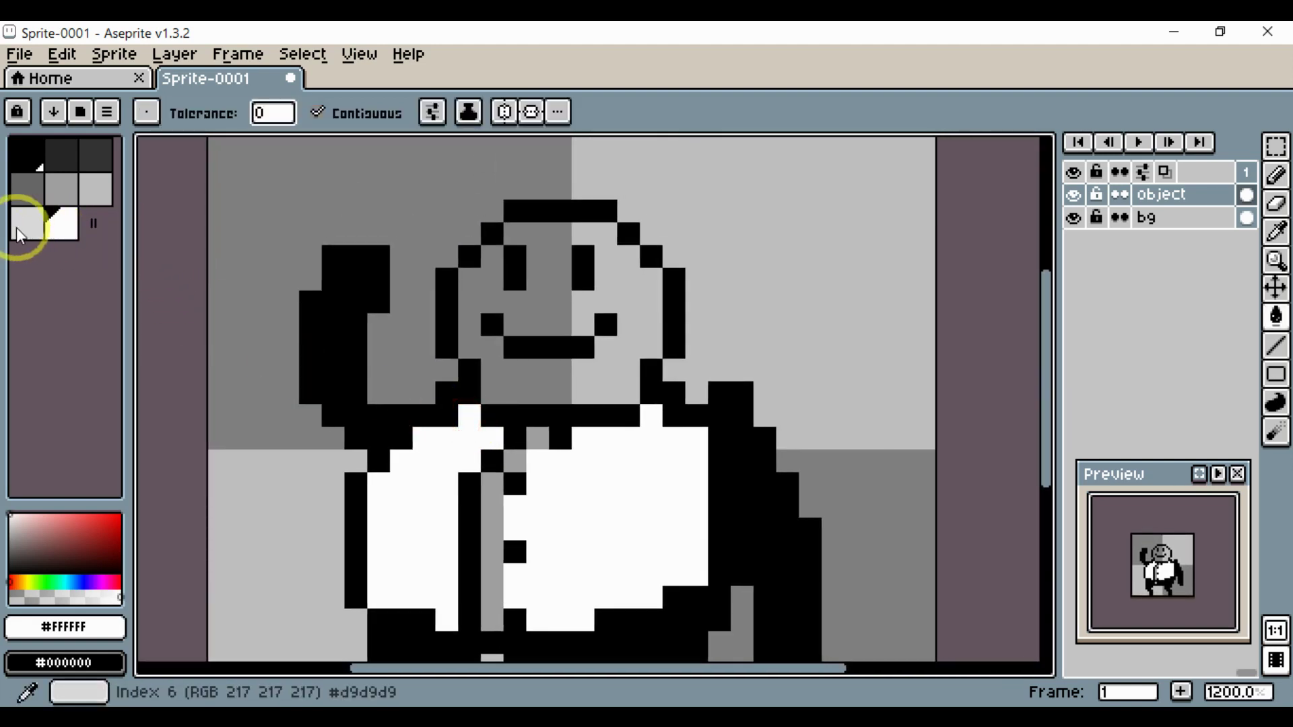
pyautogui.click(18, 235)
pyautogui.click(612, 373)
pyautogui.moveTo(580, 385); pyautogui.dragTo(620, 330)
pyautogui.click(631, 460)
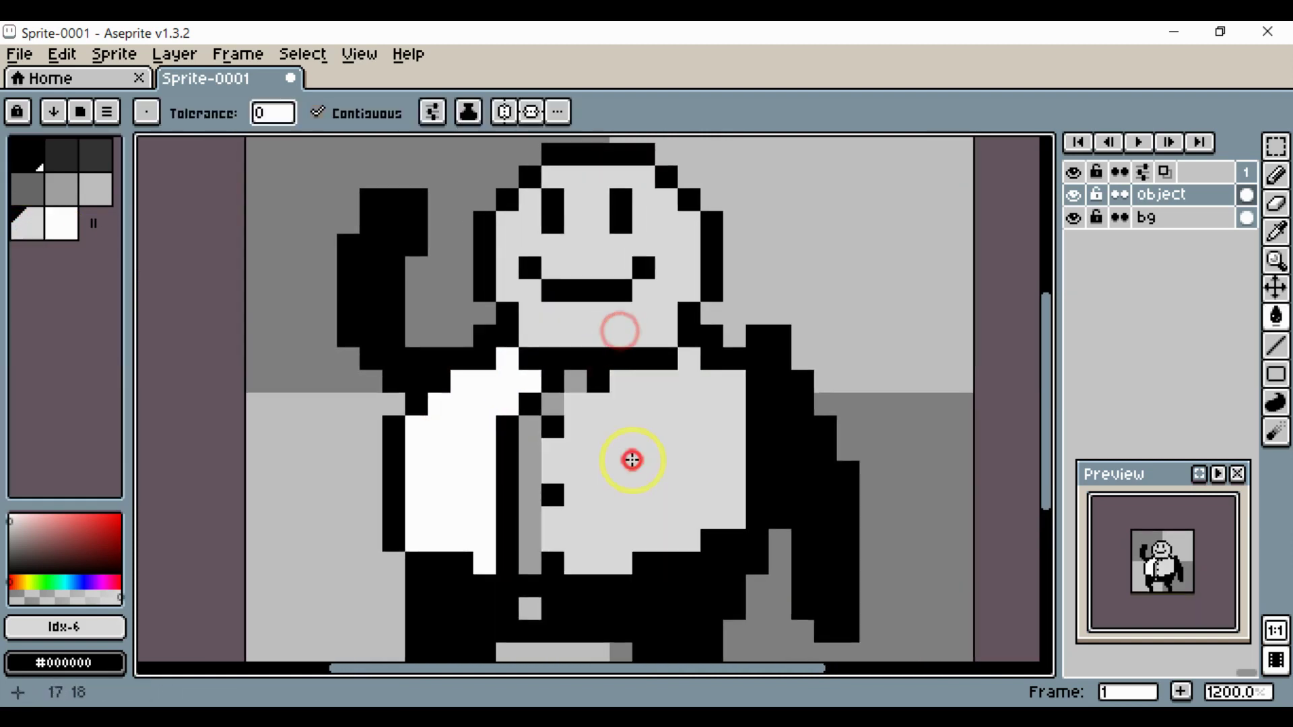
pyautogui.click(442, 451)
pyautogui.moveTo(454, 418); pyautogui.dragTo(462, 369)
pyautogui.scroll(-4, 553, 363)
pyautogui.scroll(4, 567, 410)
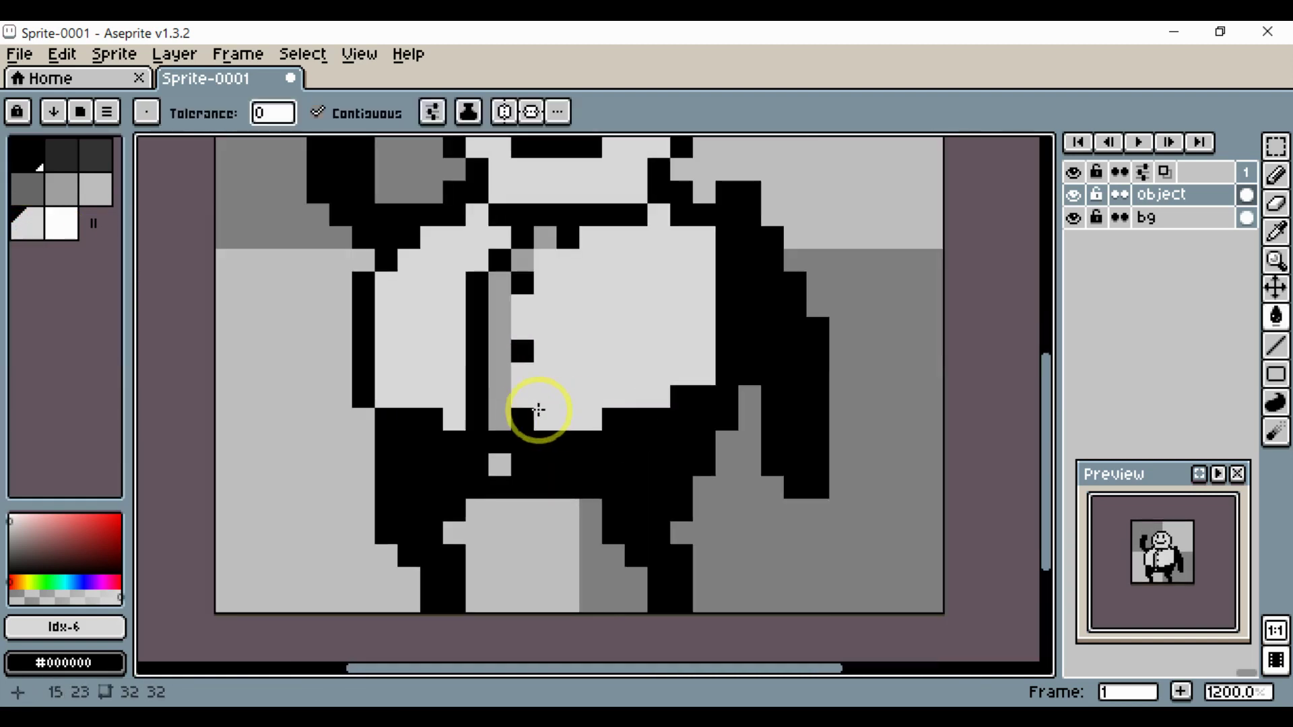
# Draw a #a0a0a0 shadow along the shirt's bottom edge, stepping up at both outer lower corners.
pyautogui.keyDown('alt'); pyautogui.click(505, 375); pyautogui.keyUp('alt')
pyautogui.press('b')
pyautogui.click(549, 423)
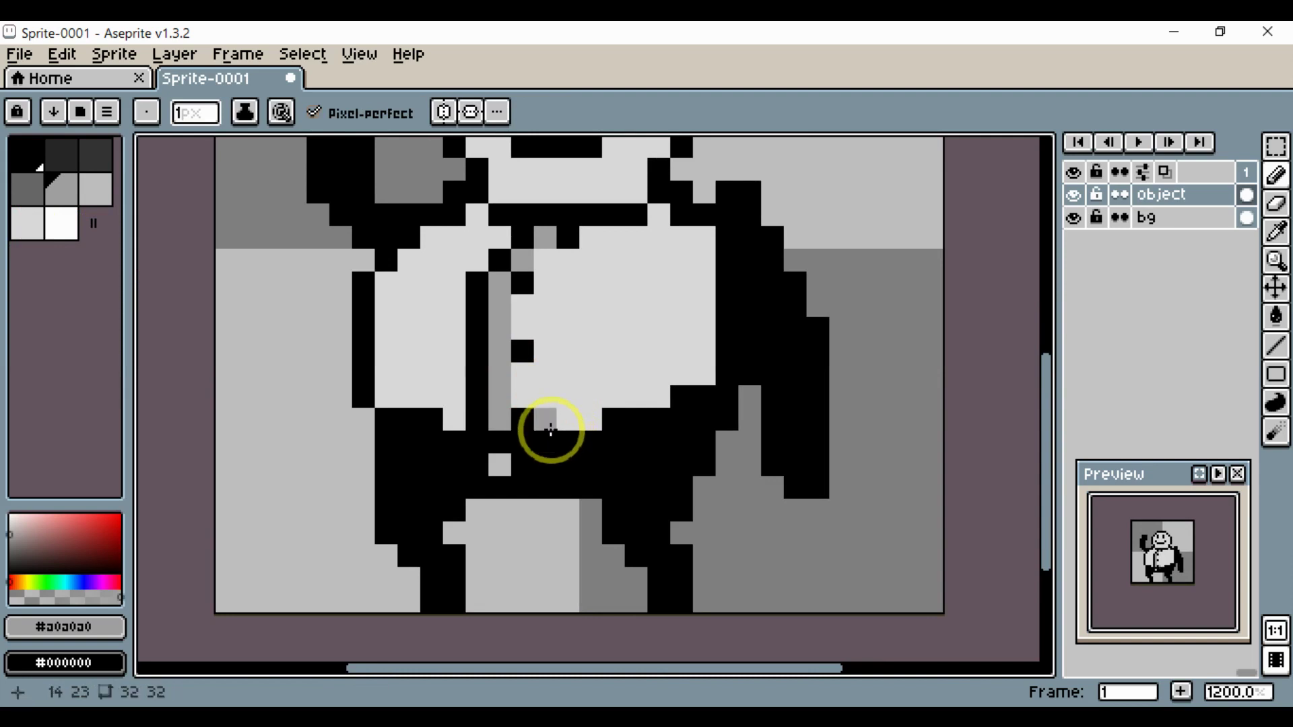
pyautogui.moveTo(550, 429)
pyautogui.mouseDown()
pyautogui.moveTo(688, 402)
pyautogui.moveTo(669, 407)
pyautogui.moveTo(702, 378)
pyautogui.moveTo(704, 328)
pyautogui.mouseUp()
pyautogui.click(444, 414)
pyautogui.moveTo(430, 414); pyautogui.dragTo(386, 398)
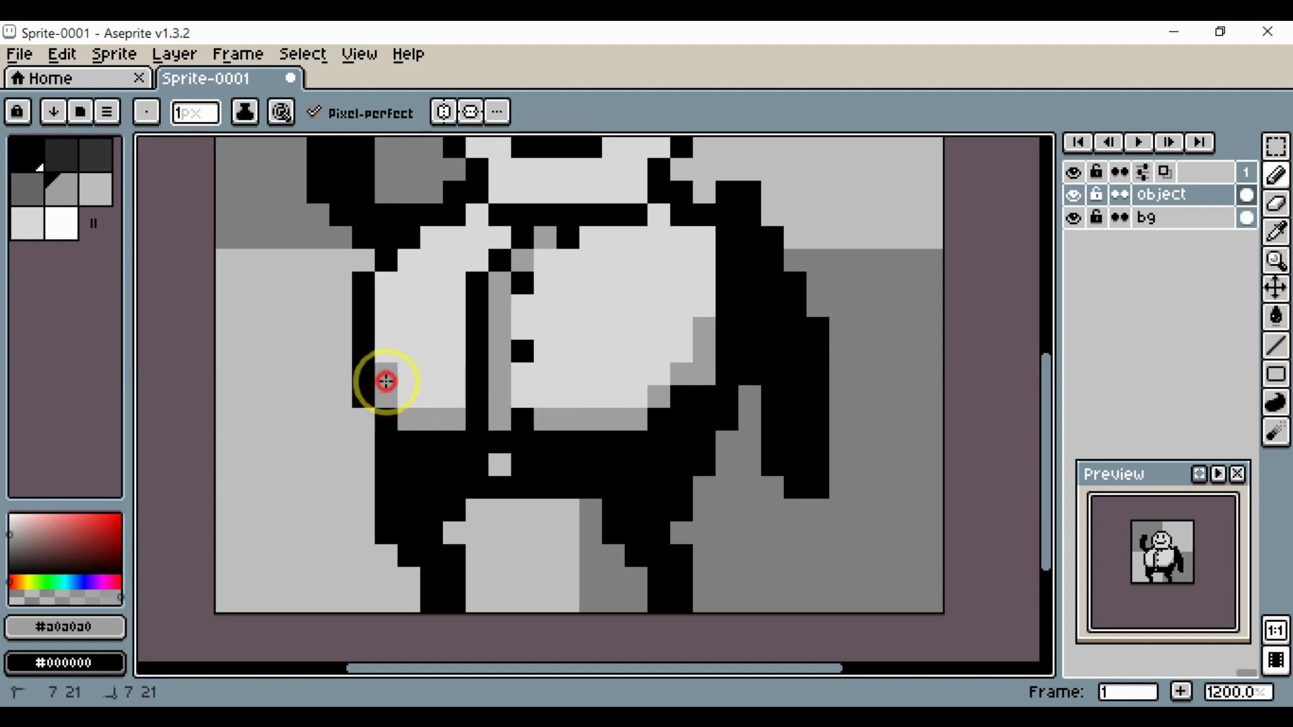
pyautogui.scroll(-5, 386, 381)
pyautogui.scroll(6, 482, 433)
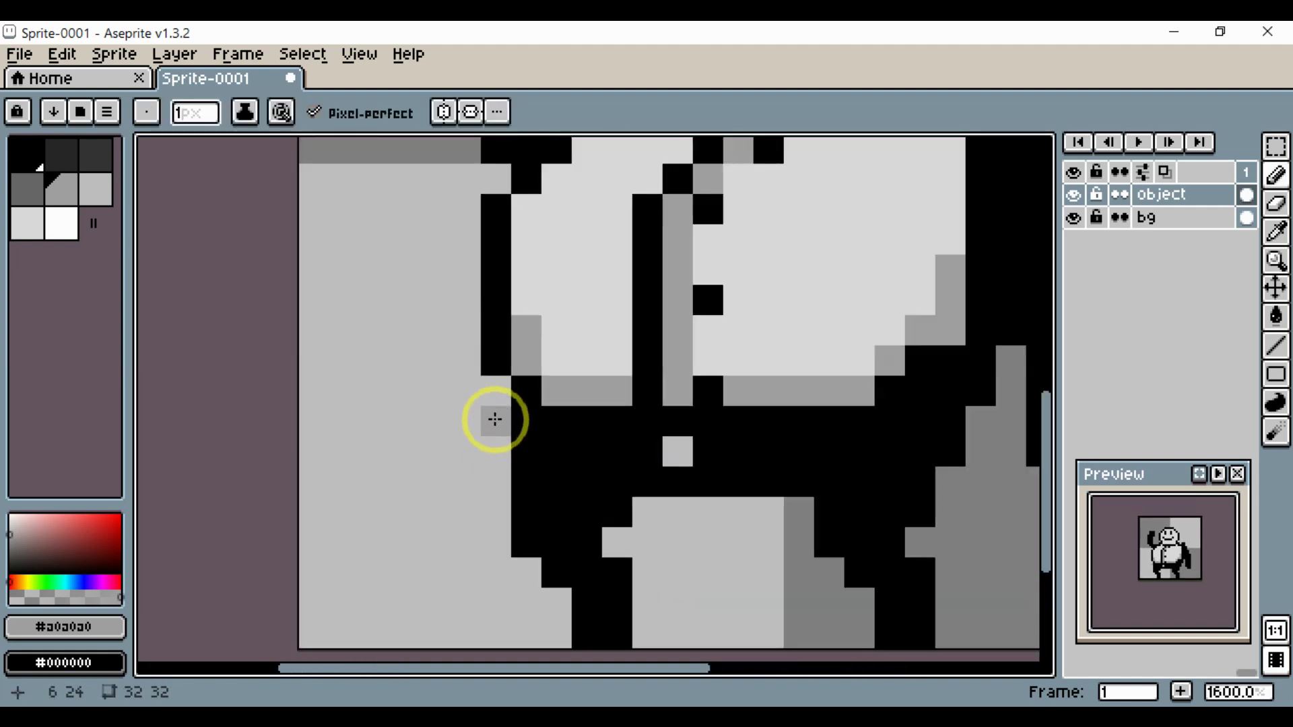
# Widen the left hip and upper leg outward by one column of black pixels below the shirt.
pyautogui.keyDown('alt'); pyautogui.click(516, 406); pyautogui.keyUp('alt')
pyautogui.moveTo(496, 406); pyautogui.dragTo(510, 503)
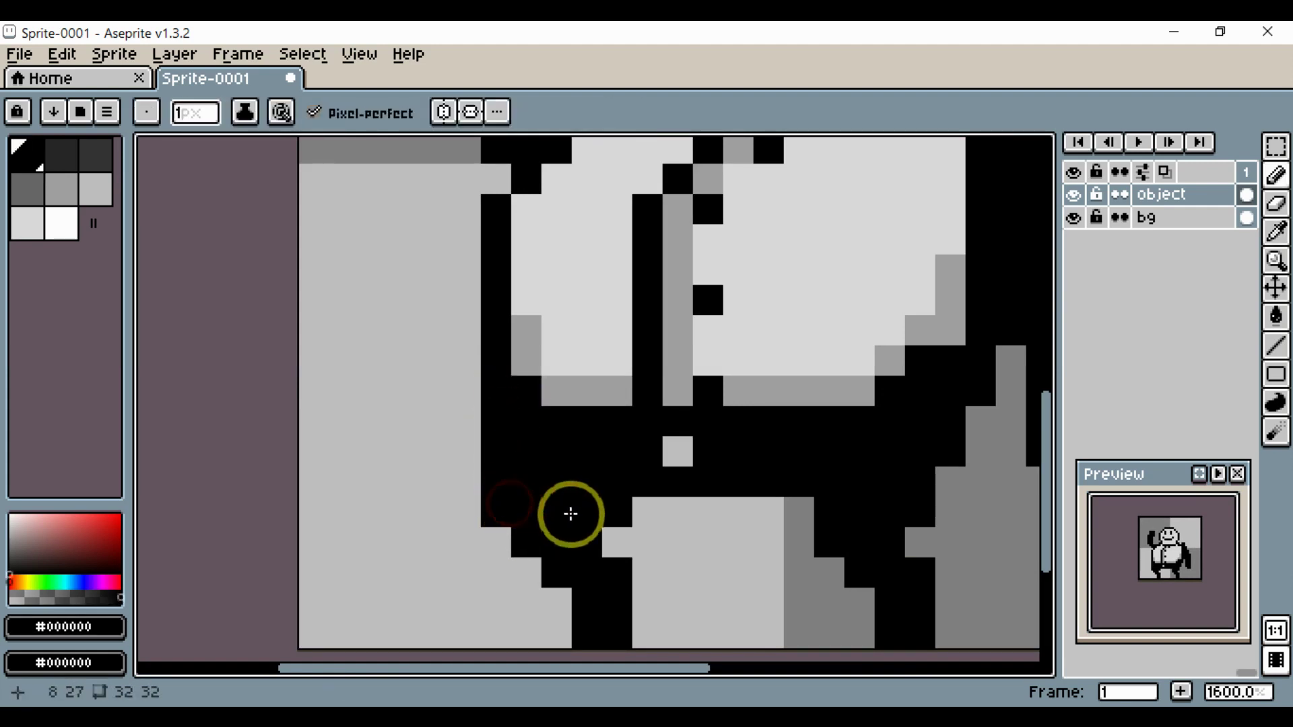
pyautogui.press('space')
pyautogui.scroll(-4, 609, 509)
pyautogui.scroll(4, 580, 495)
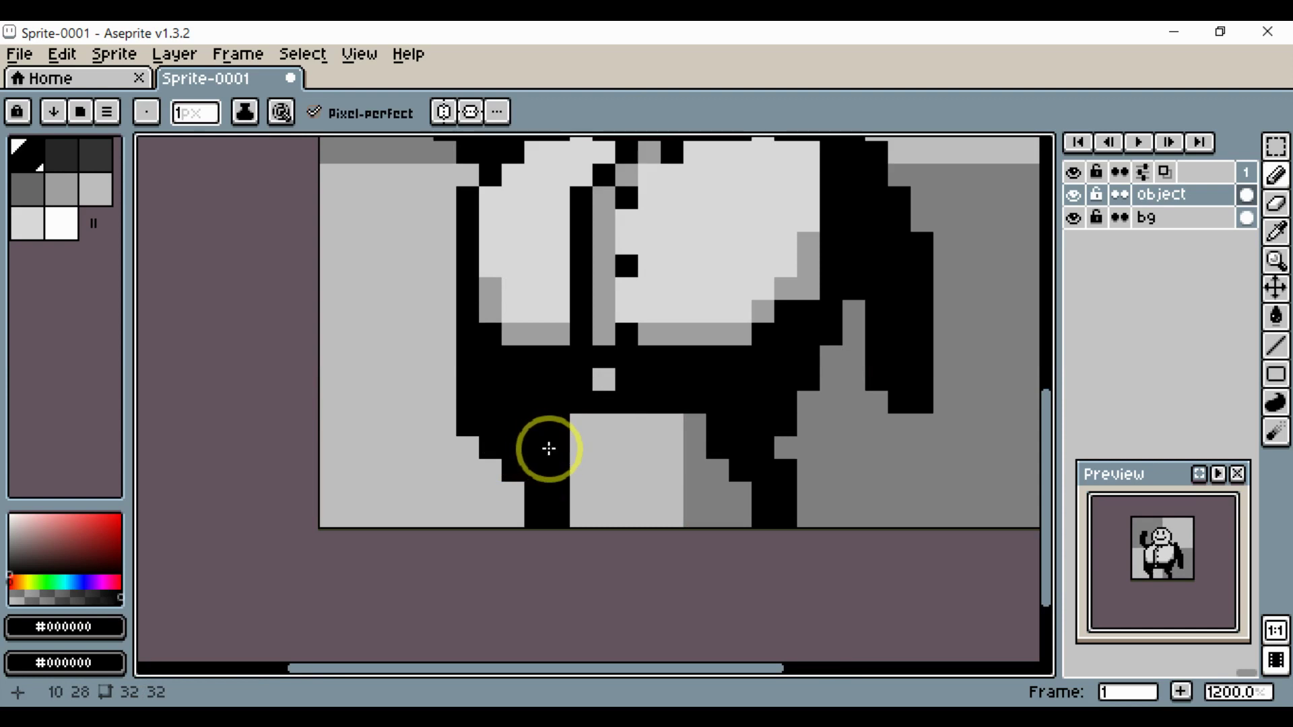
# Thicken both lower legs with black pixels along their right edges so each is three pixels wide at the base.
pyautogui.moveTo(549, 449)
pyautogui.mouseDown()
pyautogui.moveTo(575, 470)
pyautogui.moveTo(569, 520)
pyautogui.moveTo(629, 536)
pyautogui.mouseUp()
pyautogui.scroll(-4, 583, 517)
pyautogui.press('space')
pyautogui.scroll(3, 681, 531)
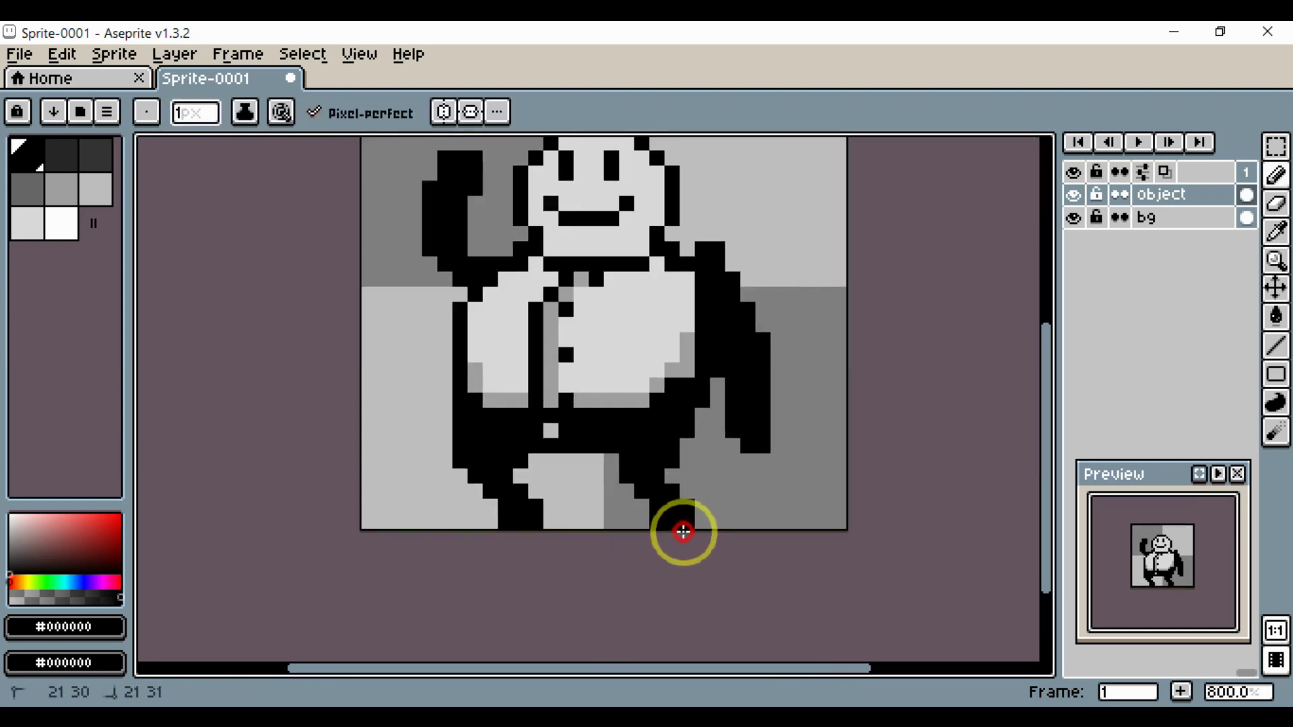
pyautogui.scroll(-2, 718, 540)
pyautogui.scroll(2, 719, 537)
pyautogui.press('space')
# Erase the raised black pixels on top of the lowered arm's shoulder to round it off.
pyautogui.moveTo(724, 458); pyautogui.dragTo(695, 503)
pyautogui.scroll(1, 726, 340)
pyautogui.press('e')
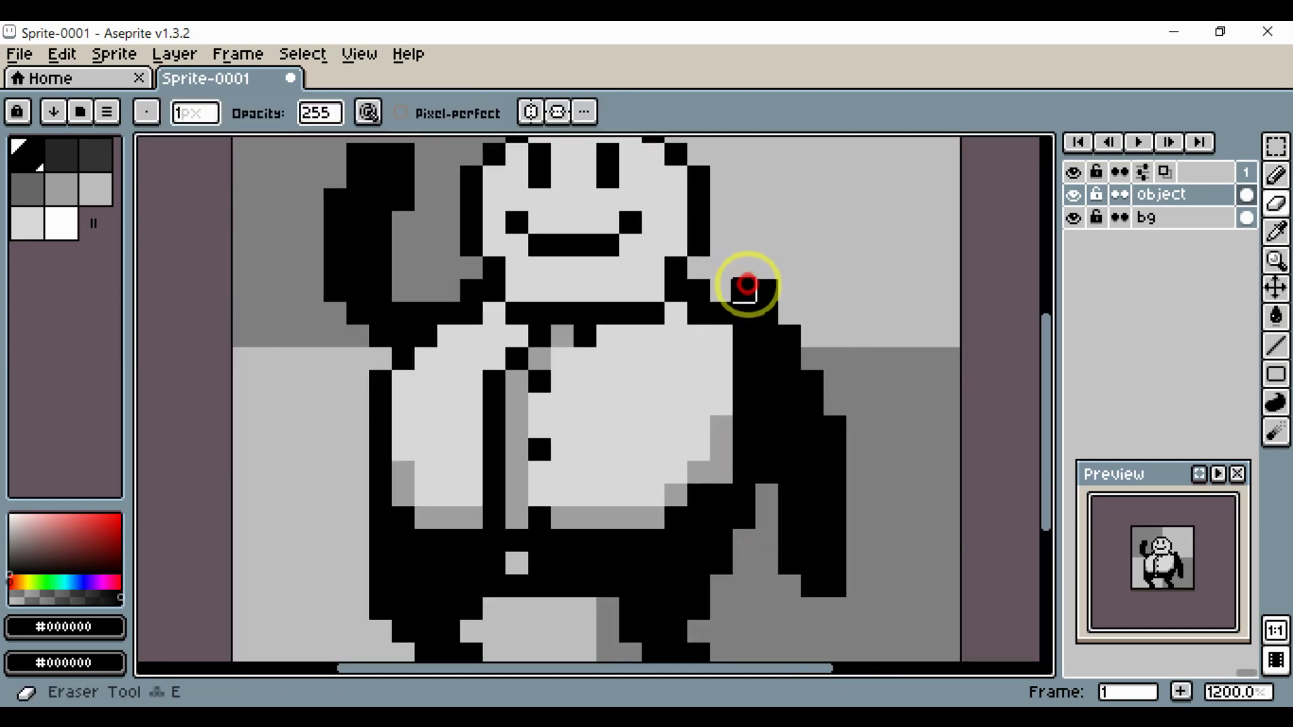
pyautogui.click(771, 288)
pyautogui.press('space')
pyautogui.moveTo(806, 556); pyautogui.dragTo(777, 472)
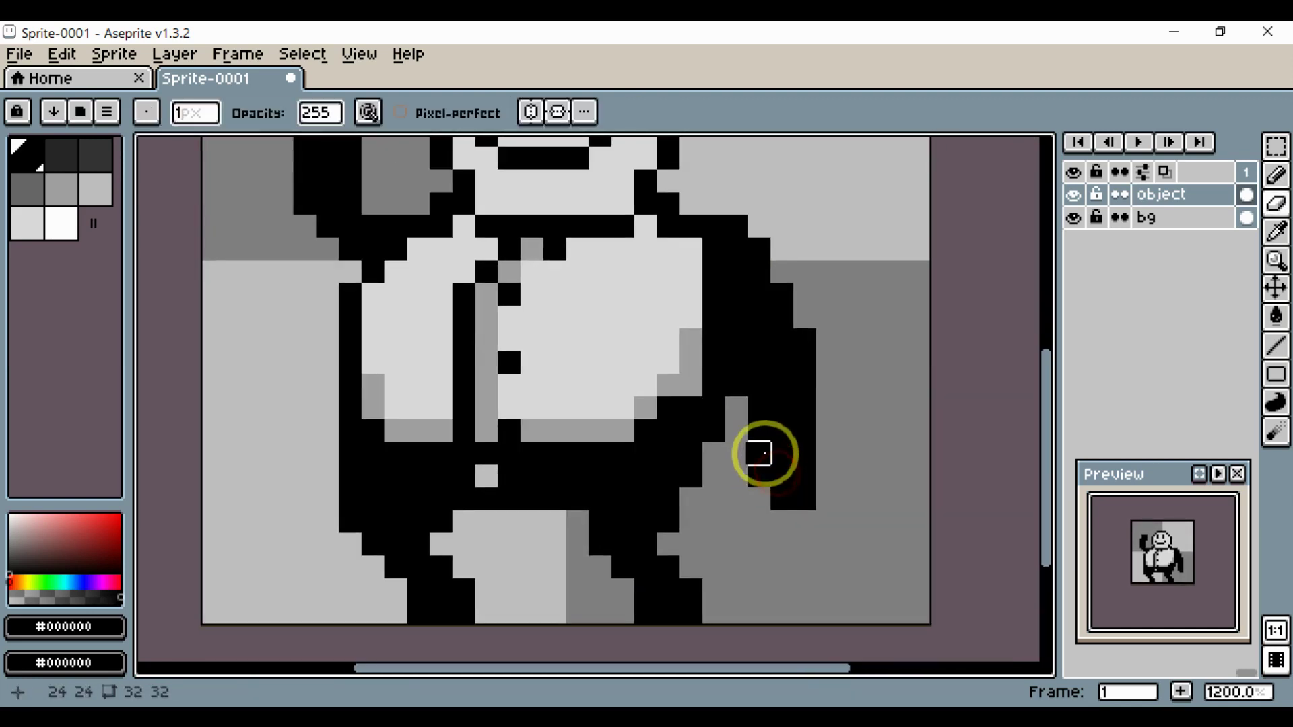
# Draw the lowered arm's hand with a palm and separate thumb in the shirt's light grey #d9d9d9.
pyautogui.press('b')
pyautogui.keyDown('alt'); pyautogui.click(629, 297); pyautogui.keyUp('alt')
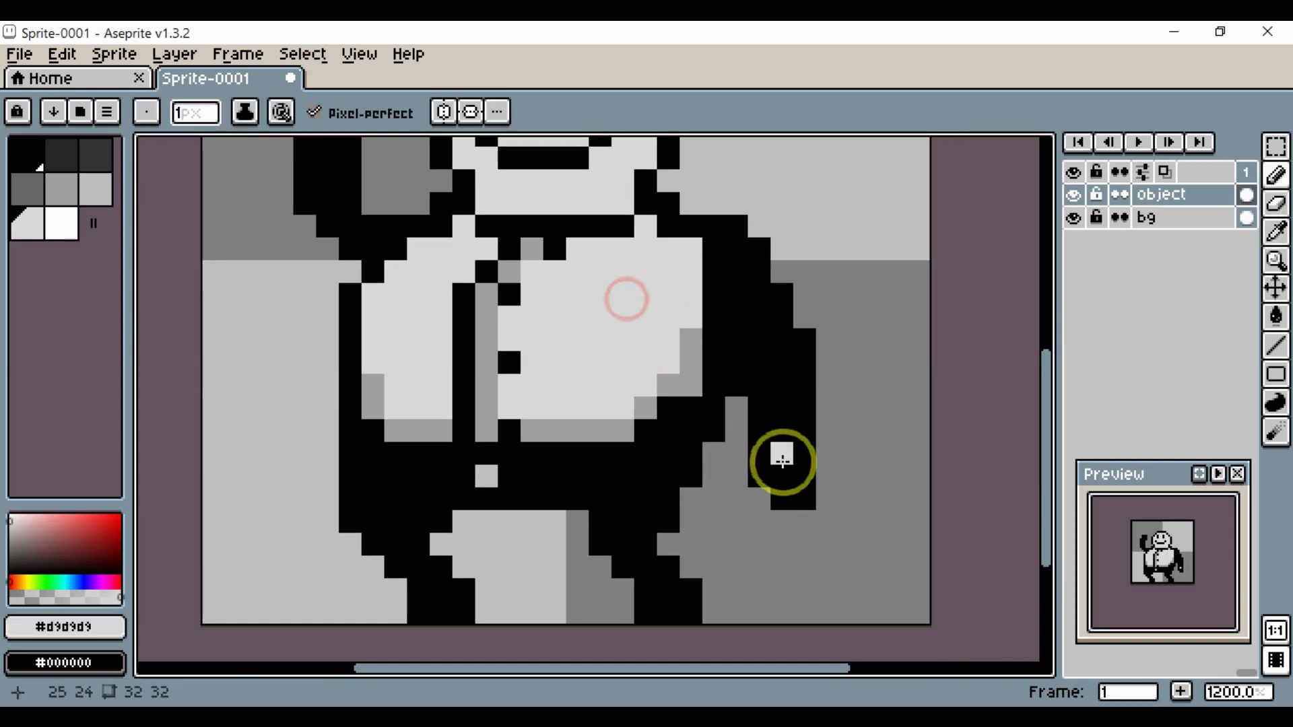
pyautogui.click(774, 463)
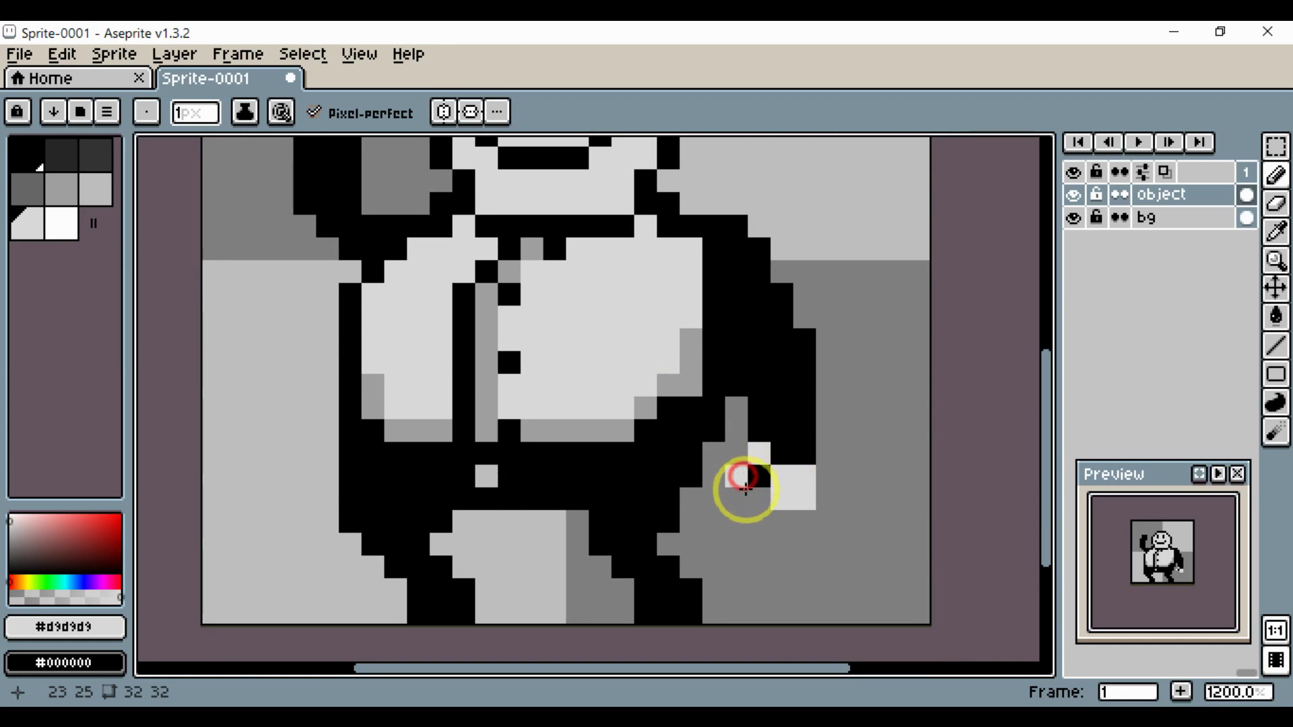
pyautogui.scroll(-1, 789, 473)
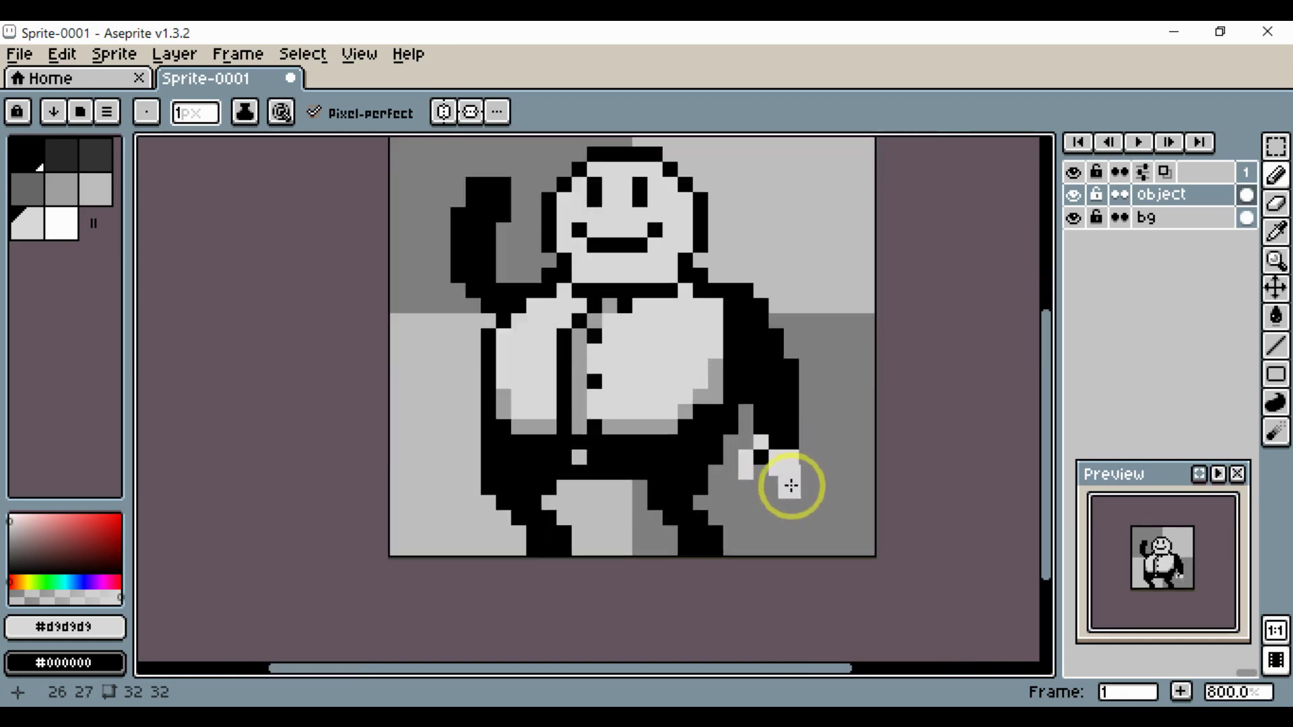
pyautogui.scroll(1, 736, 450)
pyautogui.press('e')
pyautogui.press('alt')
pyautogui.scroll(-1, 779, 418)
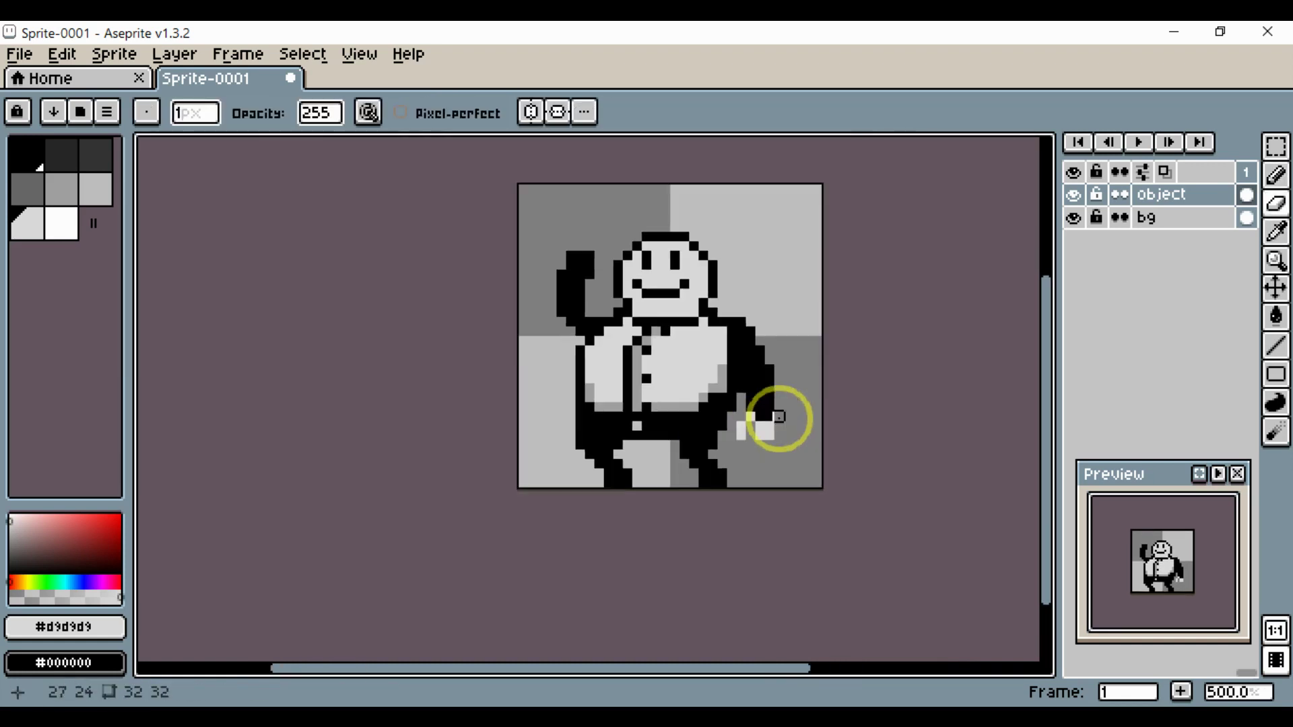
pyautogui.scroll(1, 734, 495)
pyautogui.press('alt')
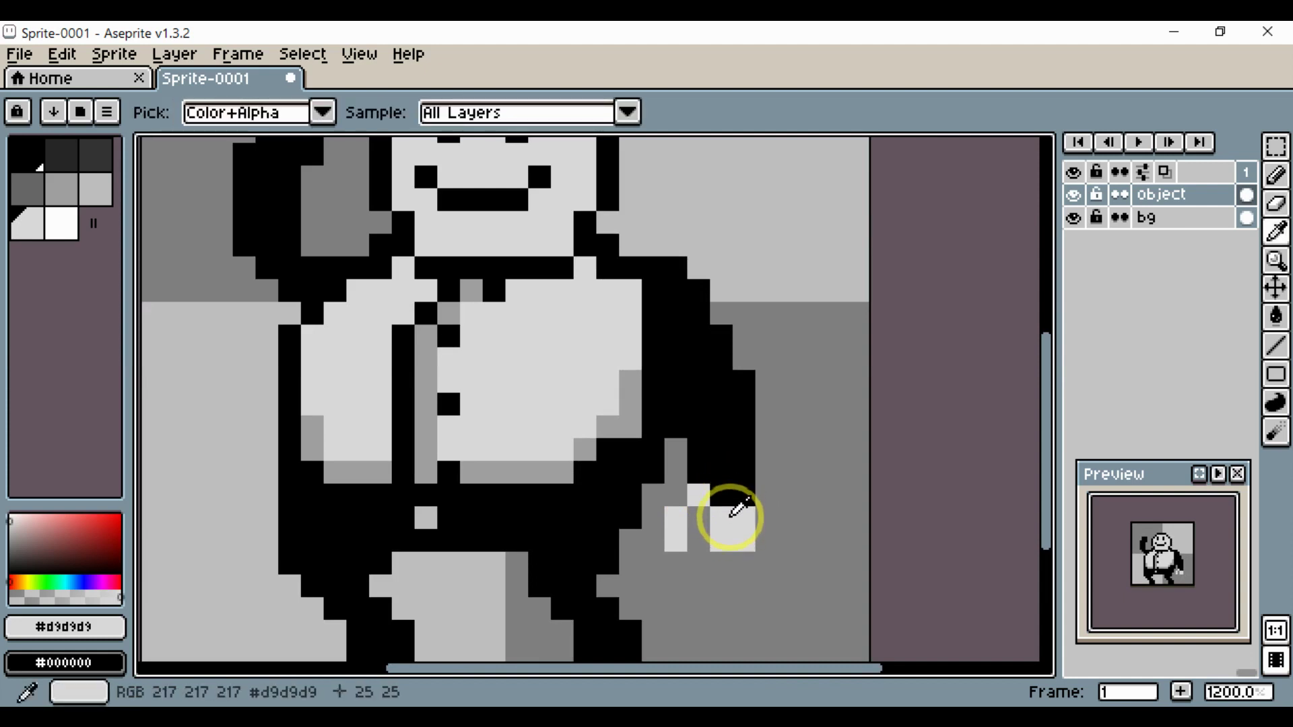
pyautogui.keyDown('alt'); pyautogui.click(582, 382); pyautogui.keyUp('alt')
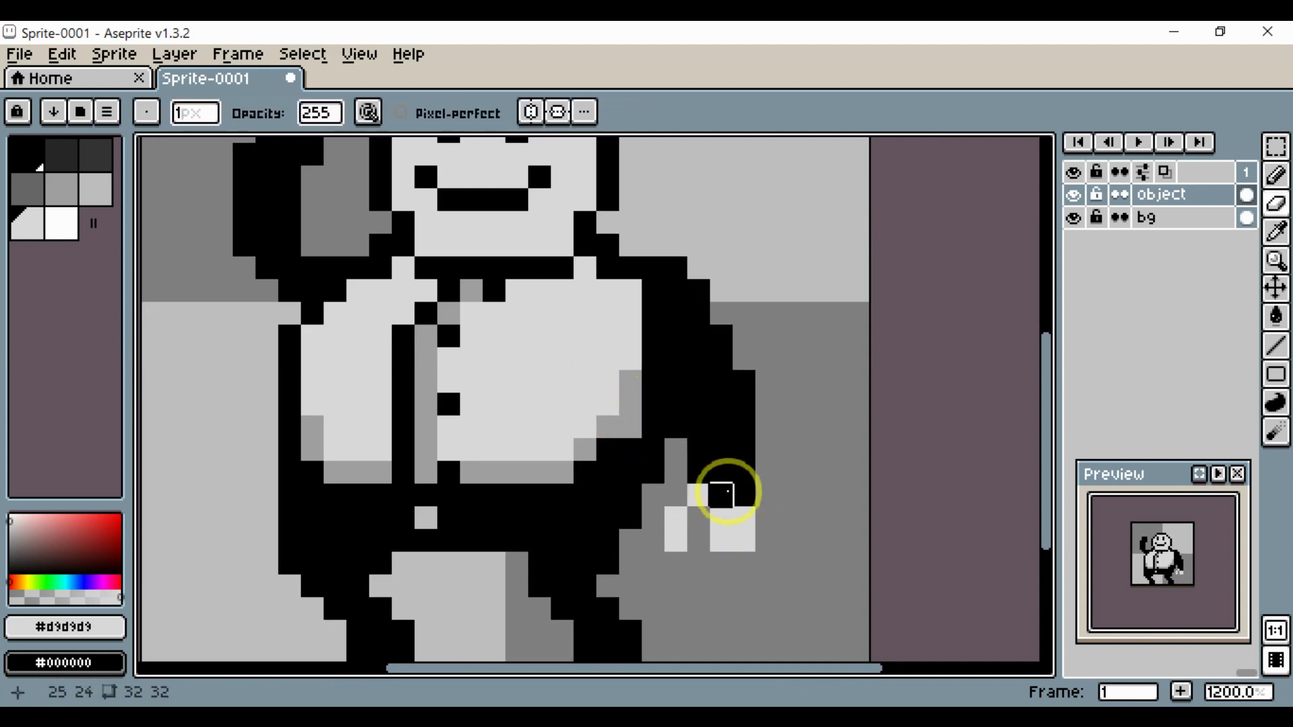
pyautogui.click(736, 518)
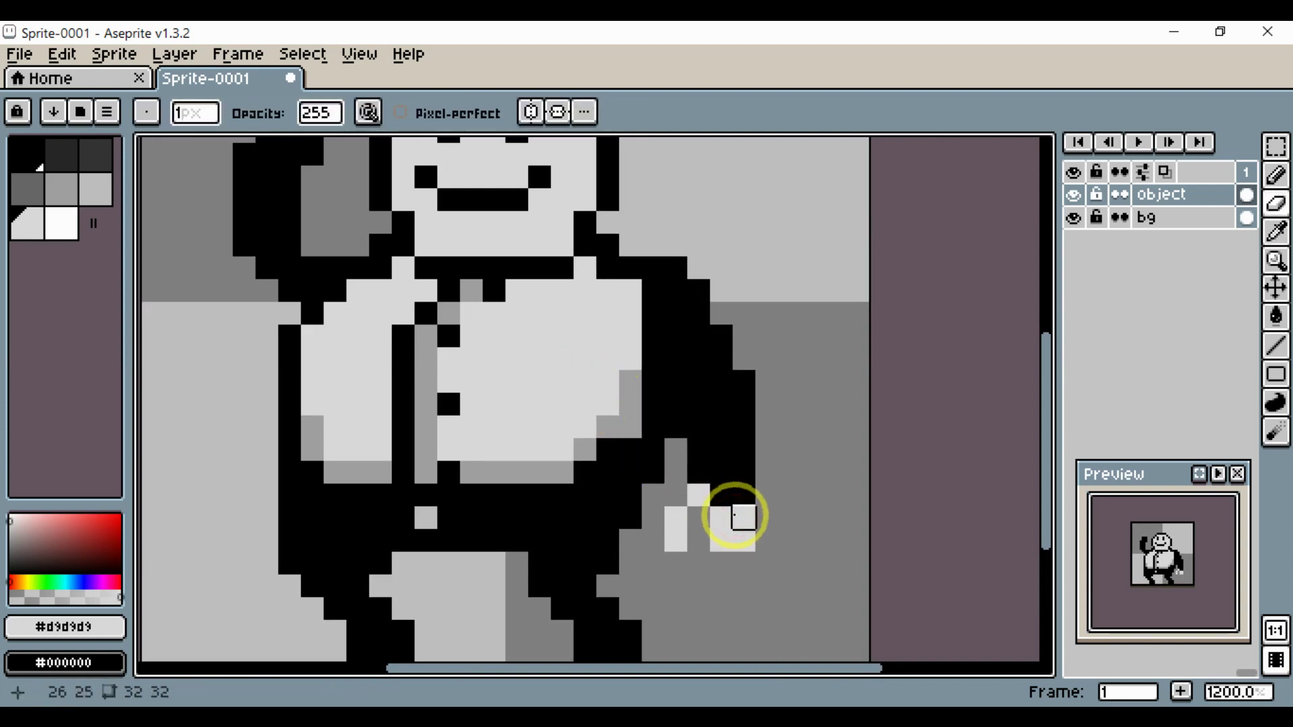
# Fill the gap between the thumb and palm of the lowered hand with light grey #d9d9d9.
pyautogui.press('b')
pyautogui.moveTo(736, 496); pyautogui.dragTo(692, 476)
pyautogui.scroll(-3, 724, 498)
pyautogui.moveTo(760, 538)
pyautogui.mouseDown()
pyautogui.moveTo(798, 580)
pyautogui.moveTo(741, 542)
pyautogui.mouseUp()
pyautogui.scroll(3, 773, 560)
# Rework the right half of the black collar line, using #d9d9d9 and black pixels to shape it up toward the jaw.
pyautogui.moveTo(600, 398); pyautogui.dragTo(737, 522)
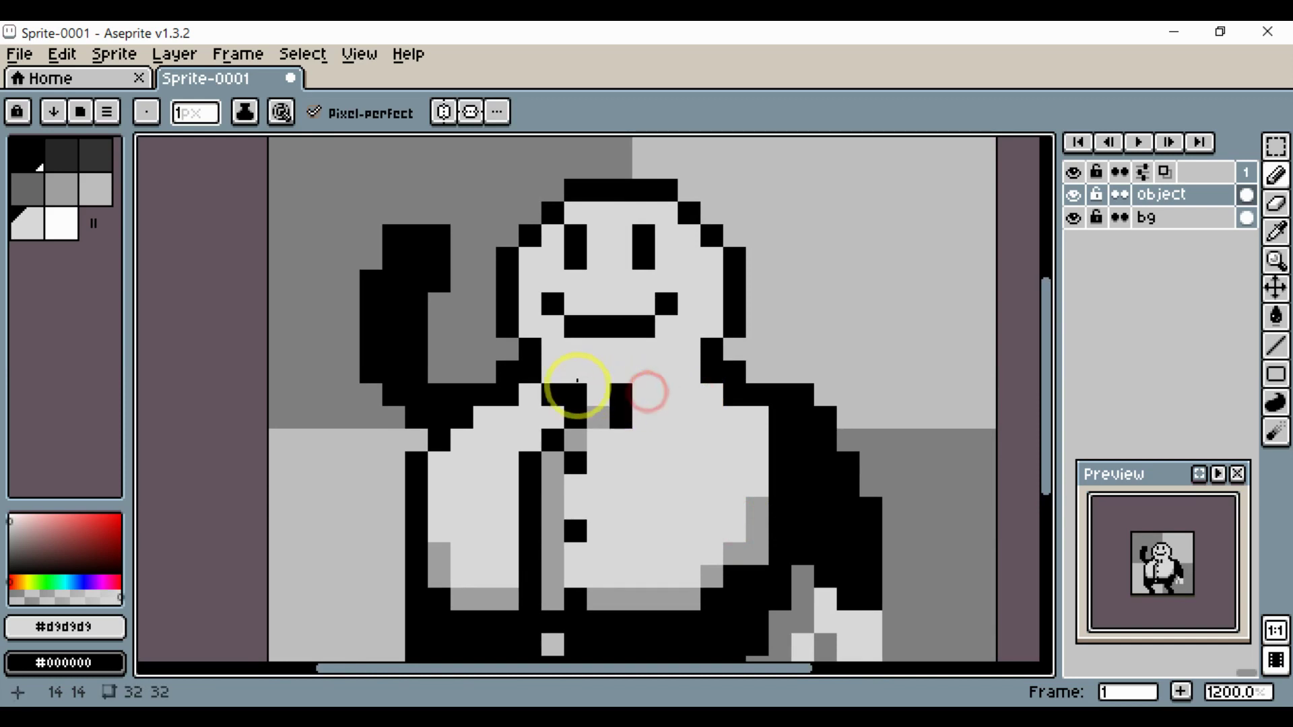
pyautogui.keyDown('alt'); pyautogui.click(534, 361); pyautogui.keyUp('alt')
pyautogui.click(597, 395)
pyautogui.click(690, 374)
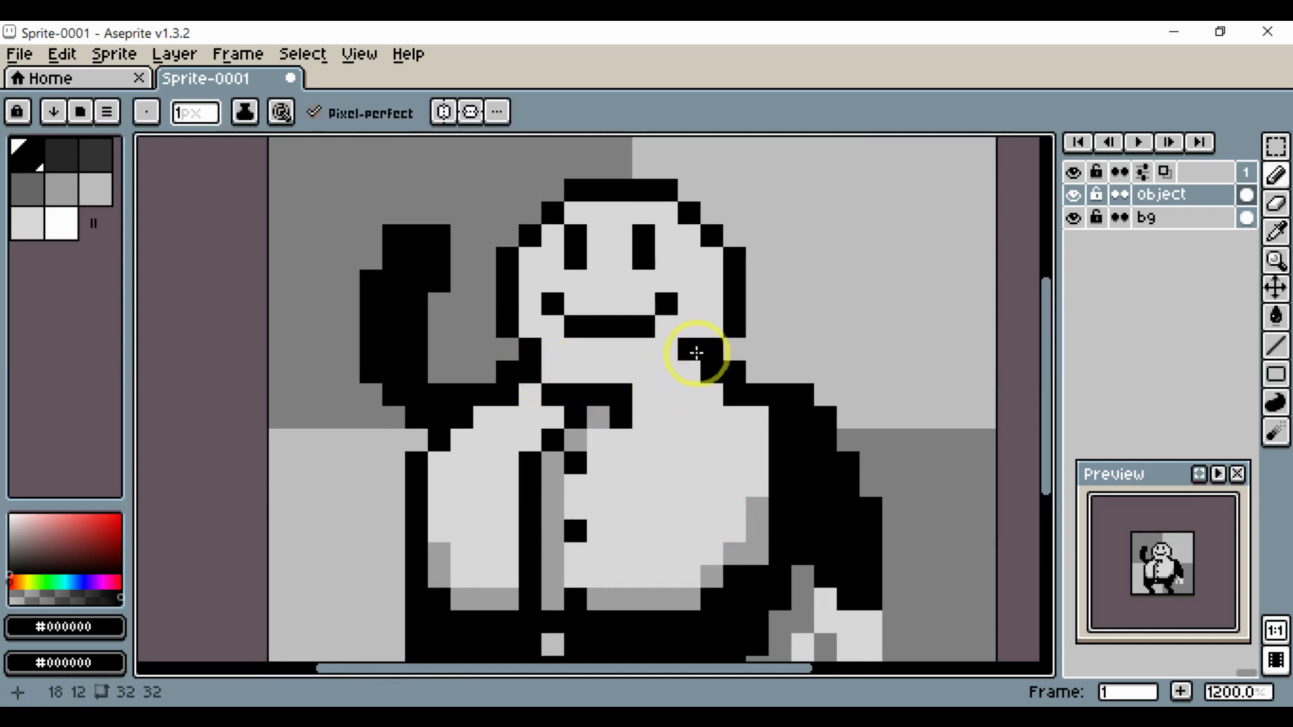
pyautogui.keyDown('alt'); pyautogui.click(662, 406); pyautogui.keyUp('alt')
pyautogui.keyDown('alt'); pyautogui.click(645, 374); pyautogui.keyUp('alt')
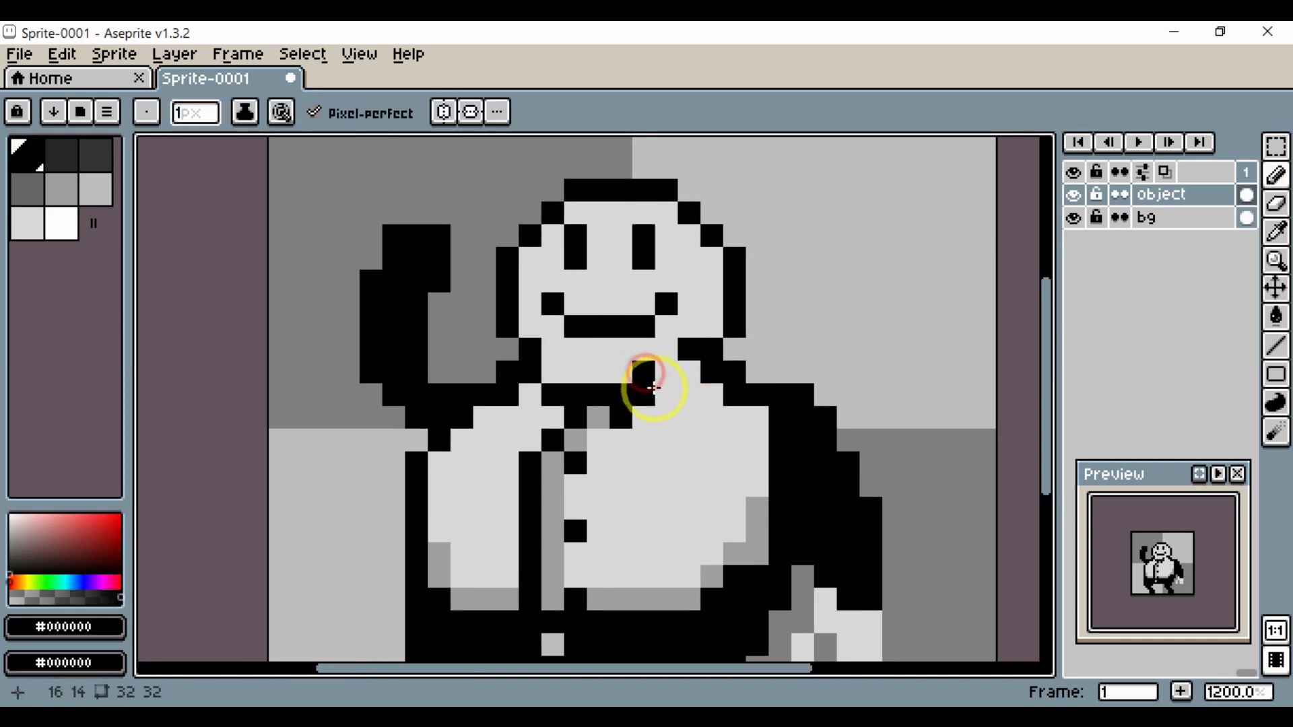
pyautogui.keyDown('alt'); pyautogui.click(620, 372); pyautogui.keyUp('alt')
pyautogui.click(640, 374)
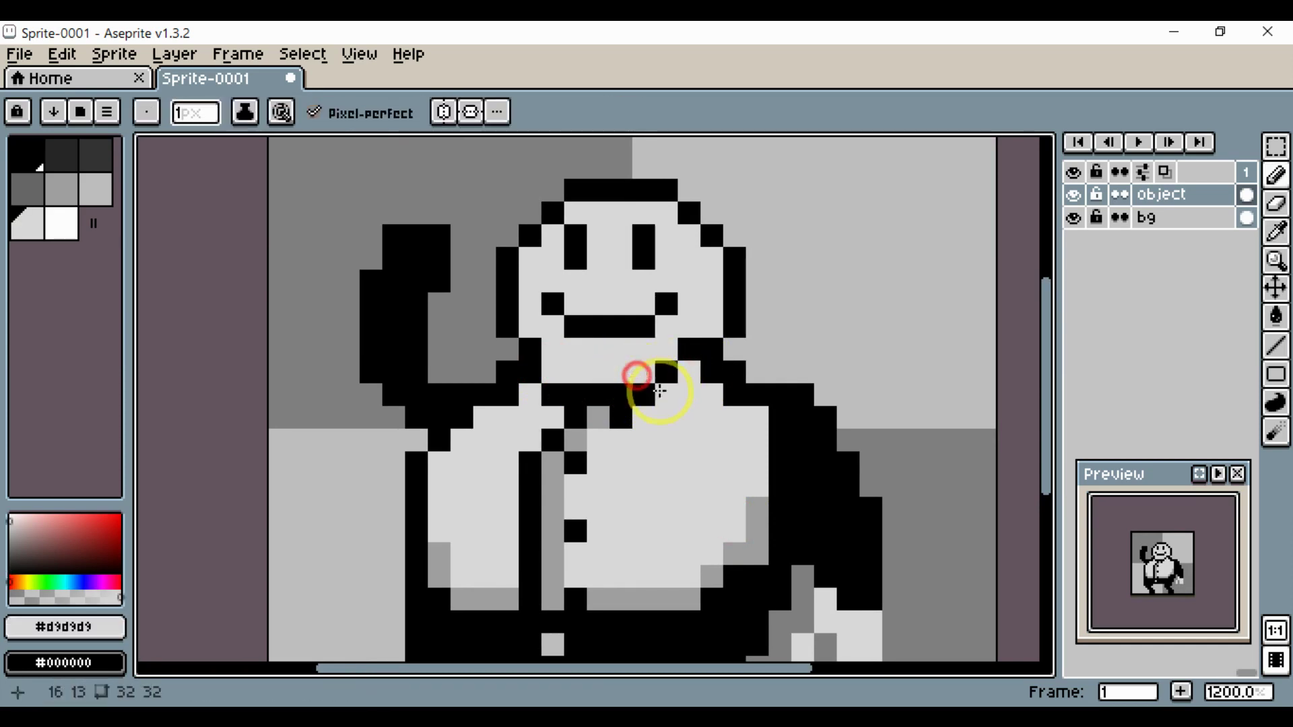
# Tidy the jaw's lower right corner with #d9d9d9 and black so the collar line runs straight beneath the chin.
pyautogui.scroll(-4, 688, 401)
pyautogui.moveTo(695, 418); pyautogui.dragTo(681, 448)
pyautogui.scroll(3, 672, 428)
pyautogui.scroll(2, 669, 416)
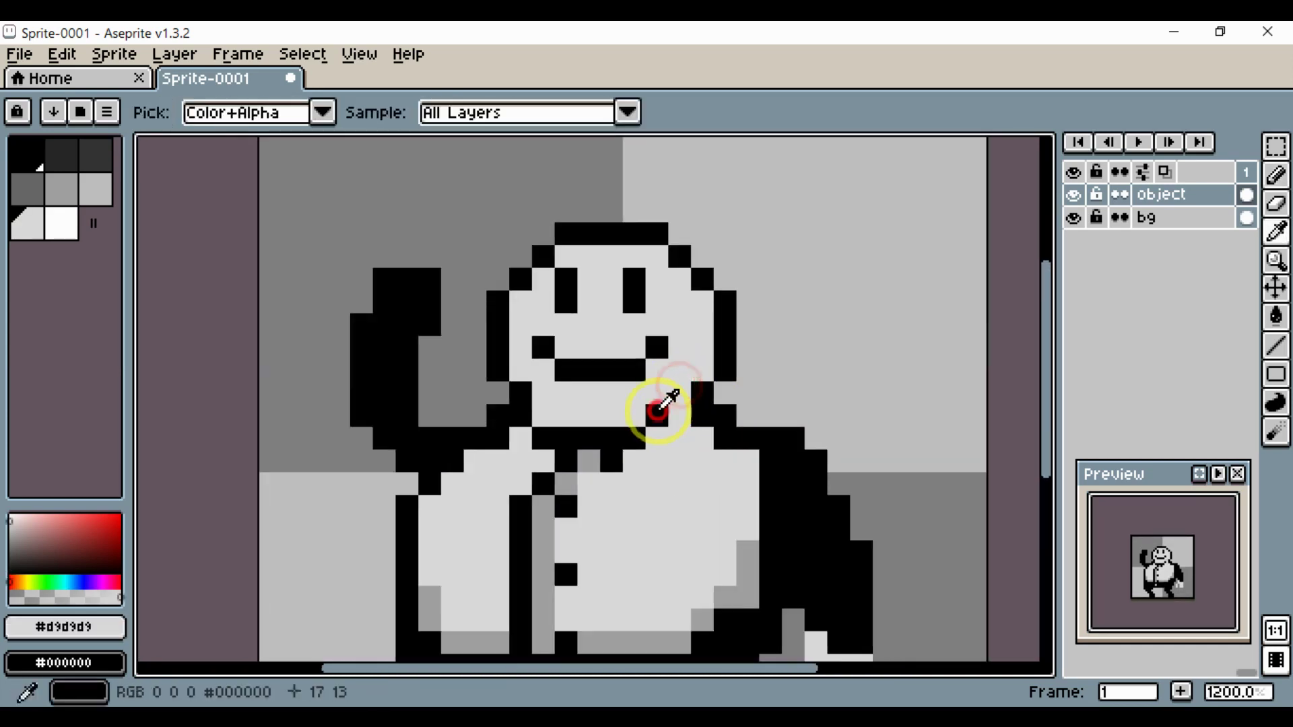
pyautogui.keyDown('alt'); pyautogui.click(686, 415); pyautogui.keyUp('alt')
pyautogui.keyDown('alt'); pyautogui.click(666, 442); pyautogui.keyUp('alt')
pyautogui.click(655, 419)
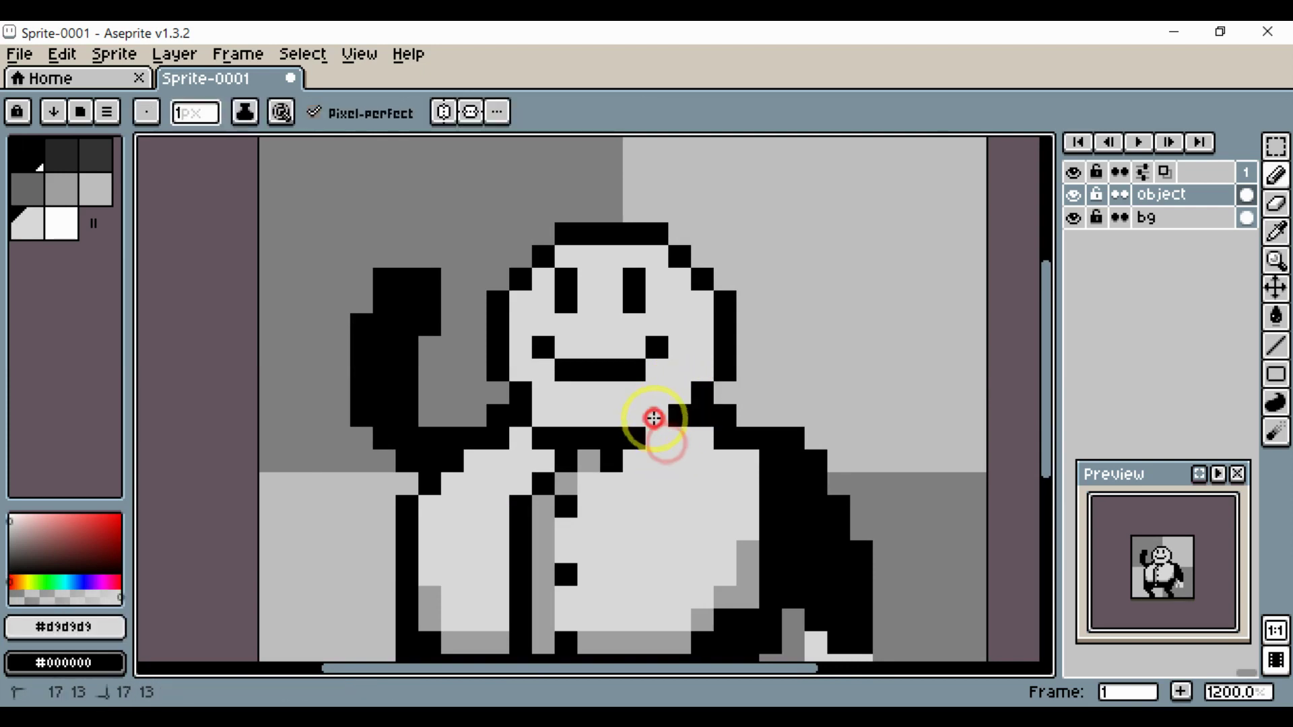
pyautogui.keyDown('alt'); pyautogui.click(640, 439); pyautogui.keyUp('alt')
pyautogui.click(650, 442)
pyautogui.scroll(-3, 650, 441)
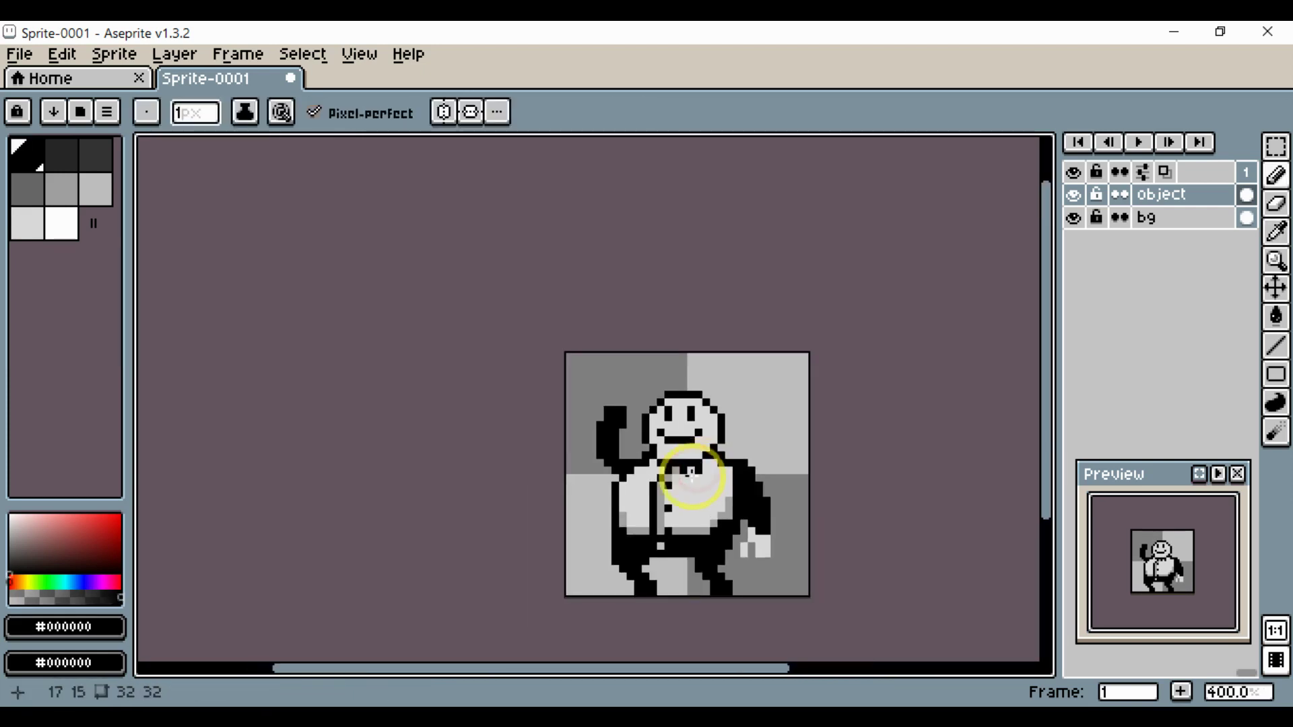
# Slim the jaw's lower left corner to a single diagonal black pixel, recolouring the inner side #d9d9d9 and erasing the outer excess.
pyautogui.scroll(3, 652, 418)
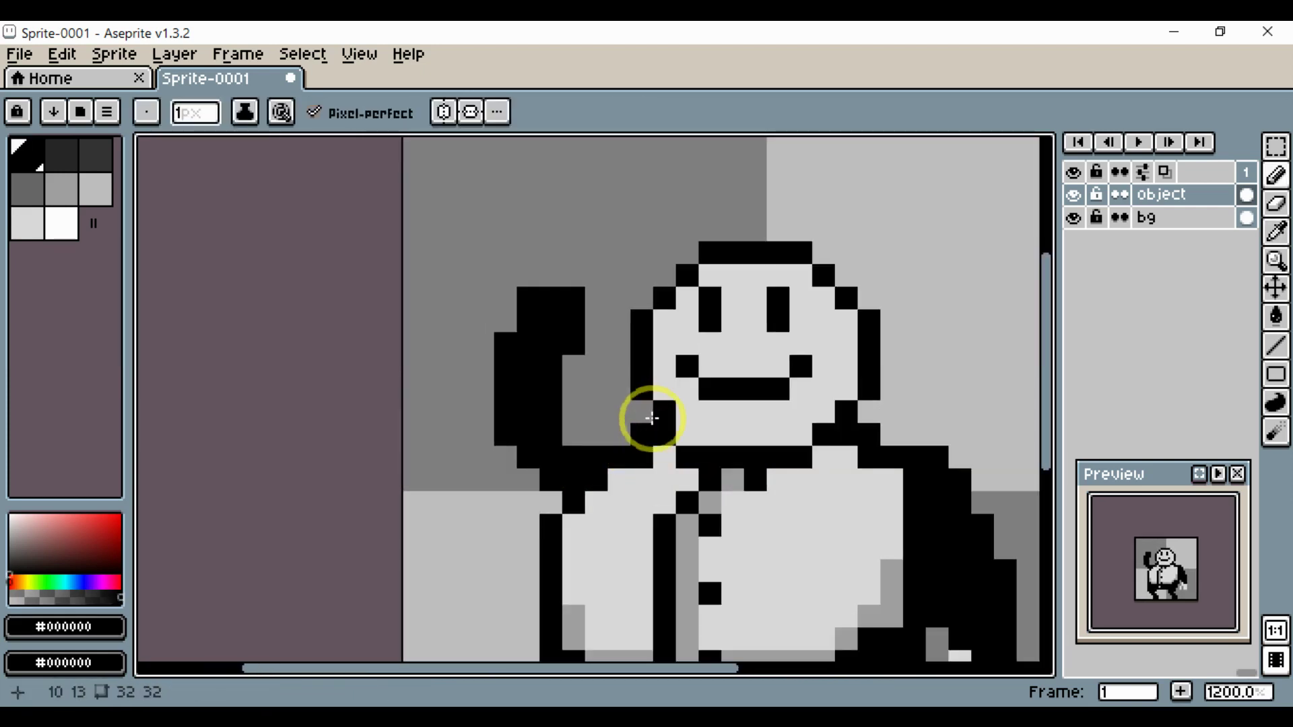
pyautogui.keyDown('alt'); pyautogui.click(687, 419); pyautogui.keyUp('alt')
pyautogui.click(636, 434)
pyautogui.scroll(-4, 673, 446)
pyautogui.moveTo(681, 447)
pyautogui.mouseDown()
pyautogui.moveTo(721, 462)
pyautogui.moveTo(683, 447)
pyautogui.mouseUp()
pyautogui.scroll(4, 705, 458)
pyautogui.press('e')
pyautogui.click(696, 449)
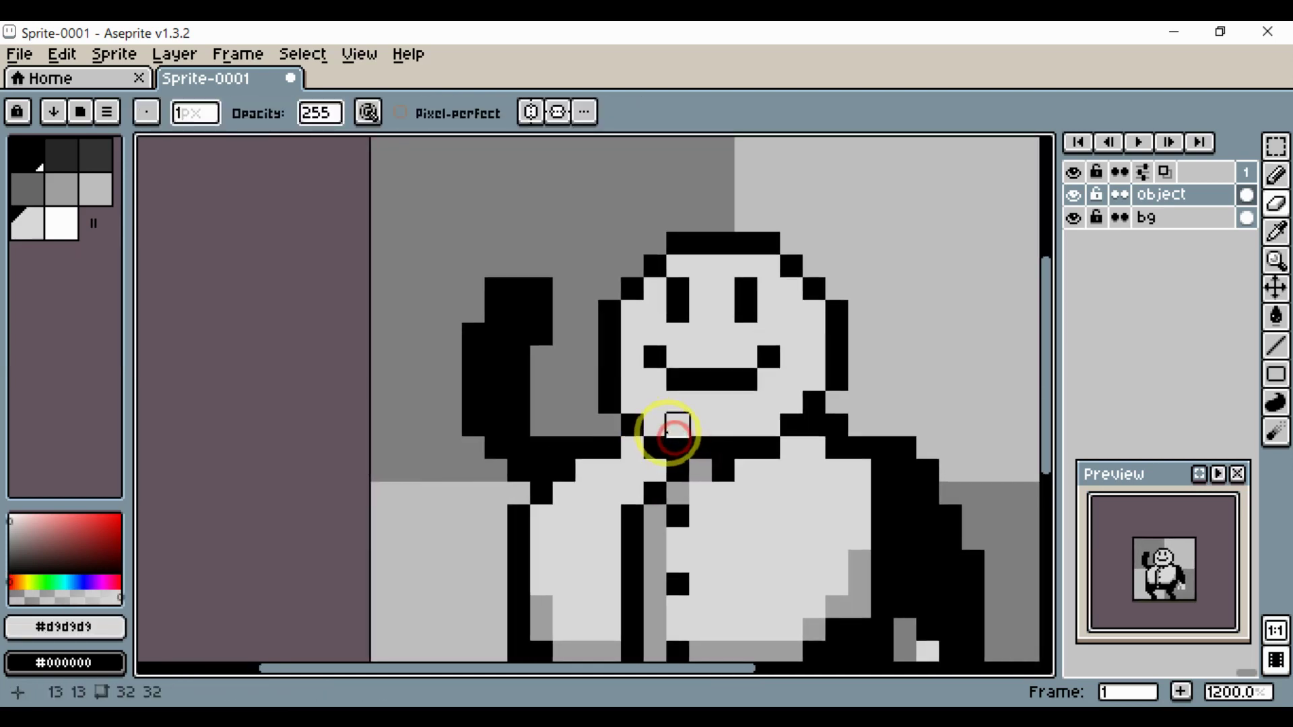
# Push the head's upper left outline outward by a pixel in black and fill the inside with #d9d9d9.
pyautogui.scroll(-4, 664, 411)
pyautogui.scroll(5, 641, 376)
pyautogui.keyDown('alt'); pyautogui.click(624, 373); pyautogui.keyUp('alt')
pyautogui.keyDown('alt'); pyautogui.click(622, 373); pyautogui.keyUp('alt')
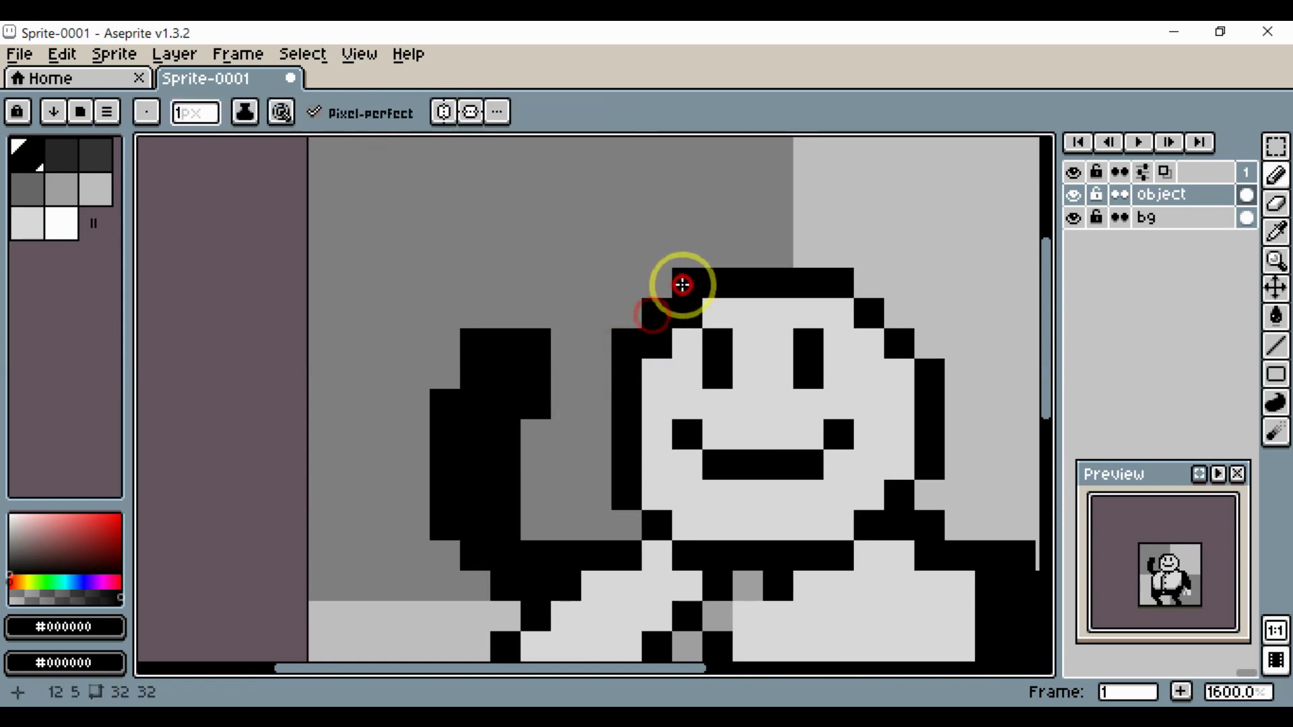
pyautogui.keyDown('alt'); pyautogui.click(664, 361); pyautogui.keyUp('alt')
pyautogui.click(661, 334)
pyautogui.scroll(-3, 653, 350)
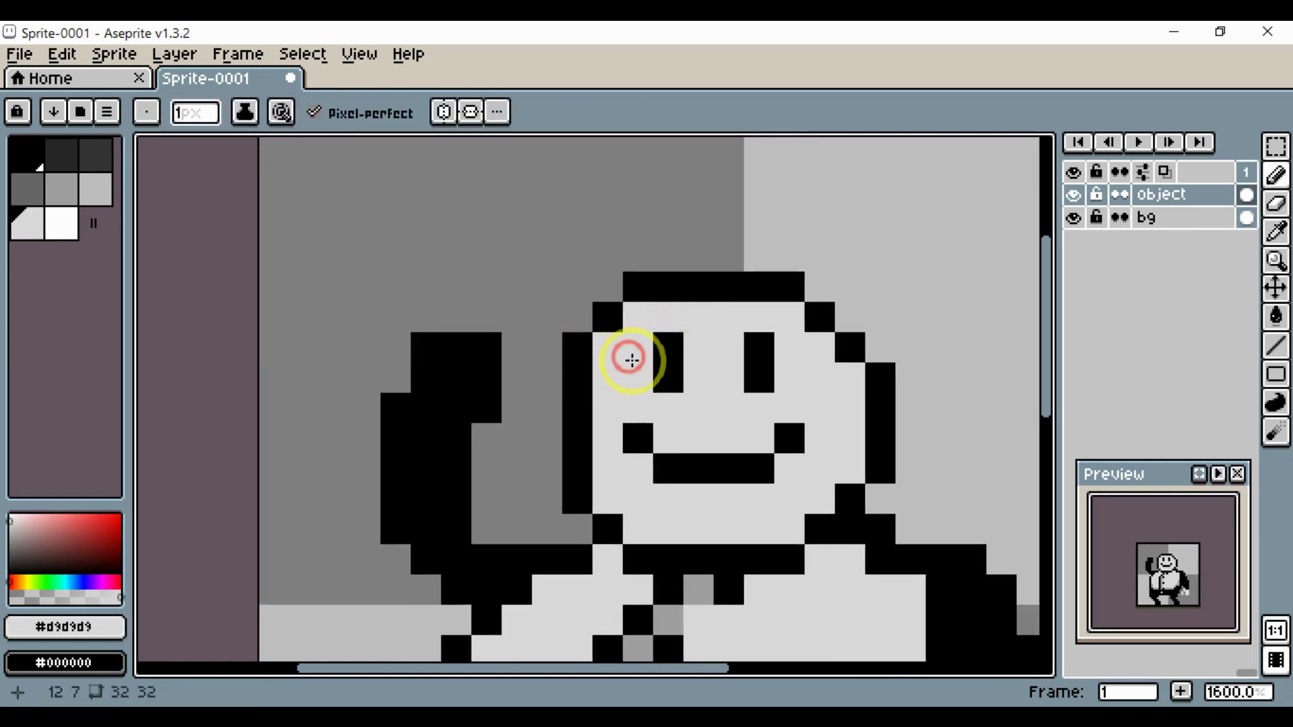
pyautogui.scroll(3, 670, 375)
pyautogui.click(666, 375)
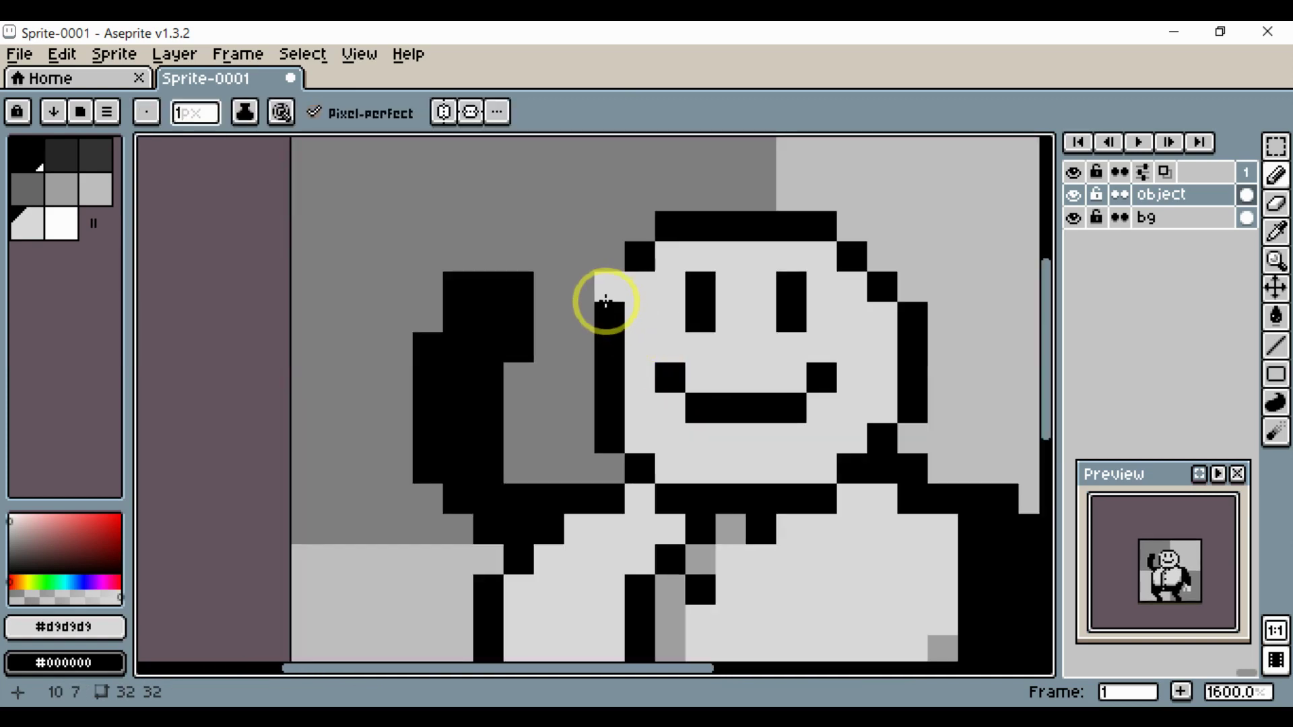
pyautogui.press('space')
pyautogui.moveTo(604, 327); pyautogui.dragTo(582, 331)
pyautogui.hotkey('ctrl', 'z')
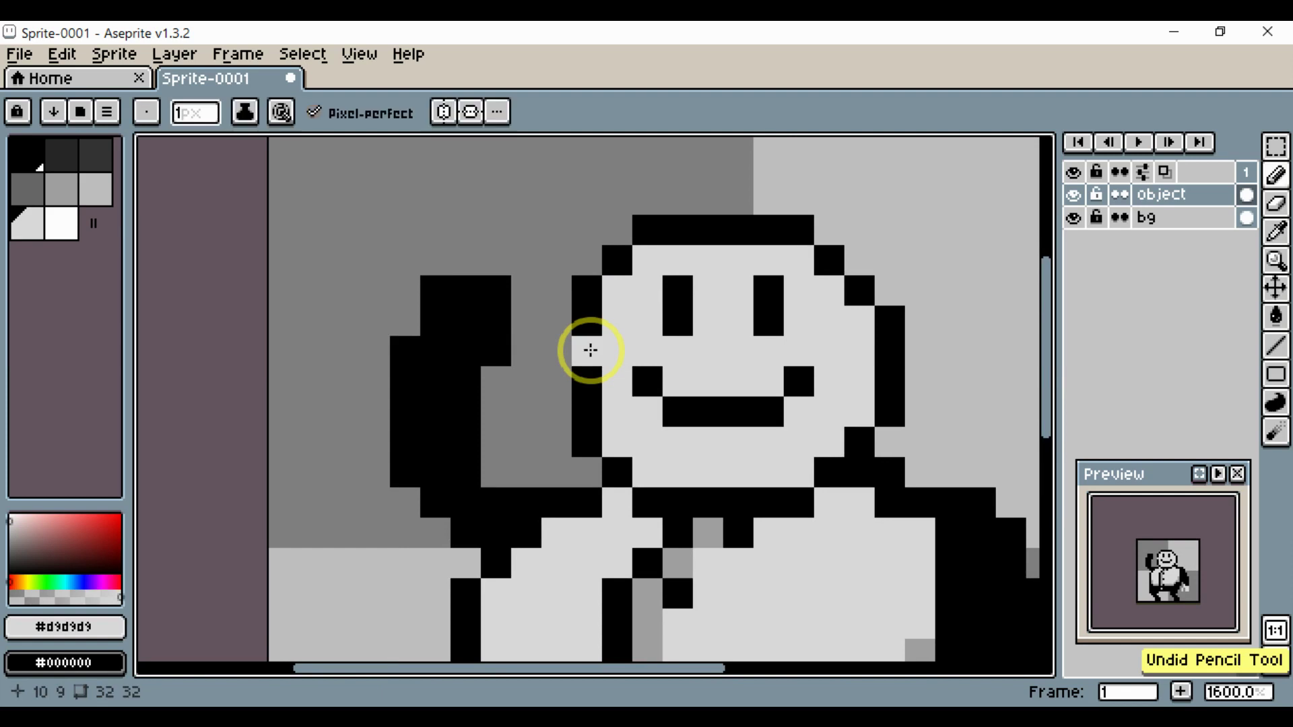
# Add a black ear two pixels high to the outside of the head's right edge.
pyautogui.scroll(-3, 741, 370)
pyautogui.moveTo(742, 370); pyautogui.dragTo(657, 382)
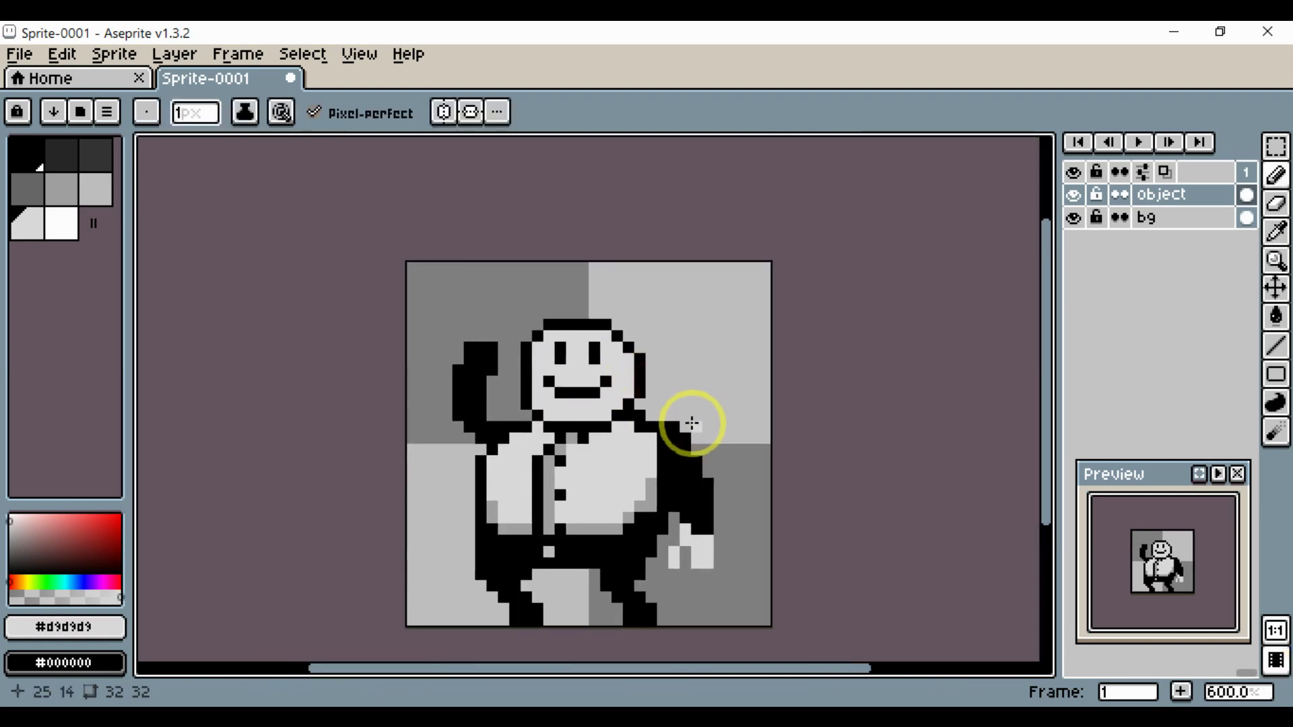
pyautogui.scroll(4, 689, 424)
pyautogui.click(657, 337)
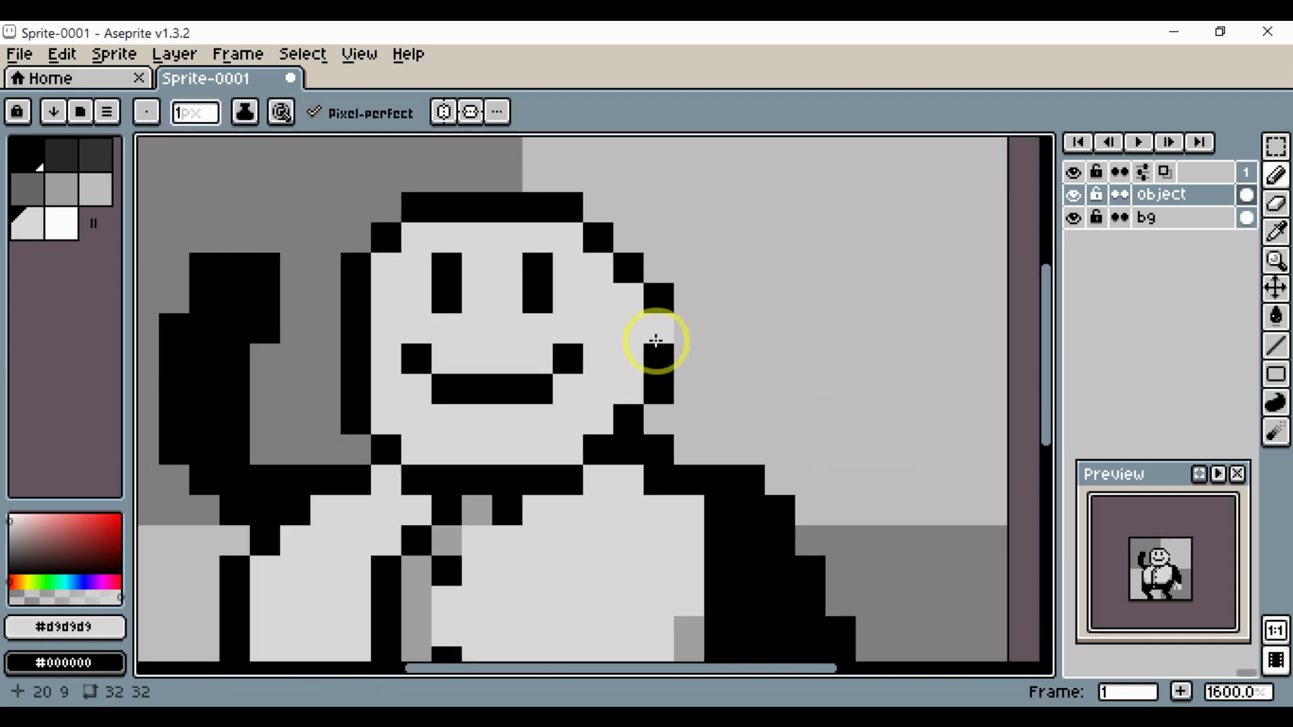
pyautogui.keyDown('alt'); pyautogui.click(658, 322); pyautogui.keyUp('alt')
pyautogui.click(678, 317)
pyautogui.click(679, 349)
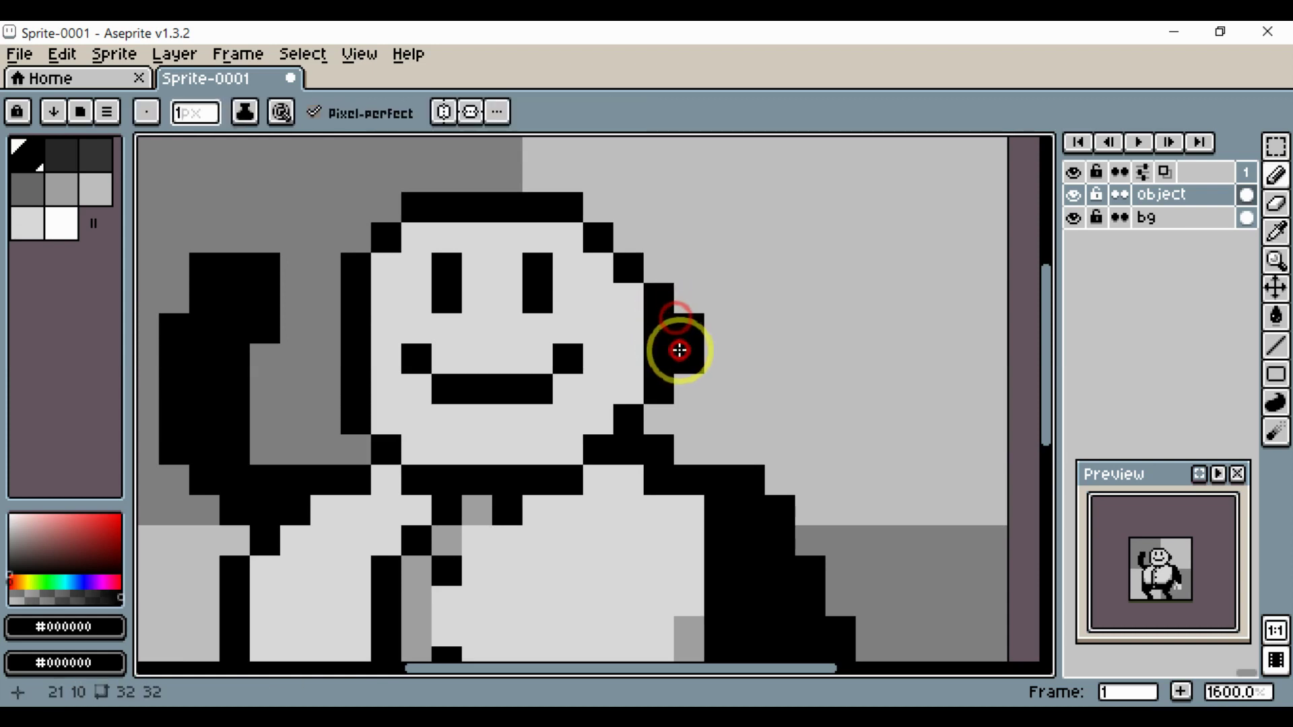
# Add a matching black ear two pixels high to the outside of the head's left edge.
pyautogui.scroll(-3, 677, 369)
pyautogui.scroll(3, 568, 366)
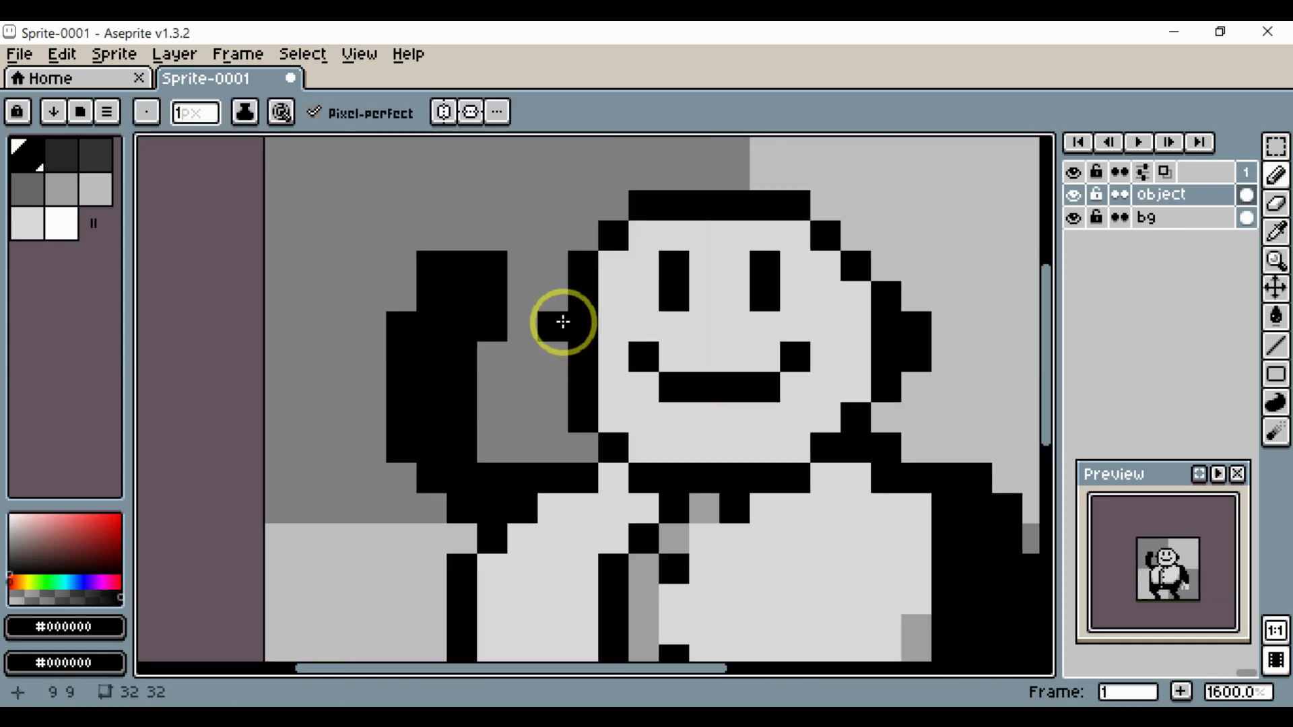
pyautogui.click(560, 324)
pyautogui.click(562, 350)
pyautogui.moveTo(623, 367); pyautogui.dragTo(548, 350)
pyautogui.scroll(-4, 596, 355)
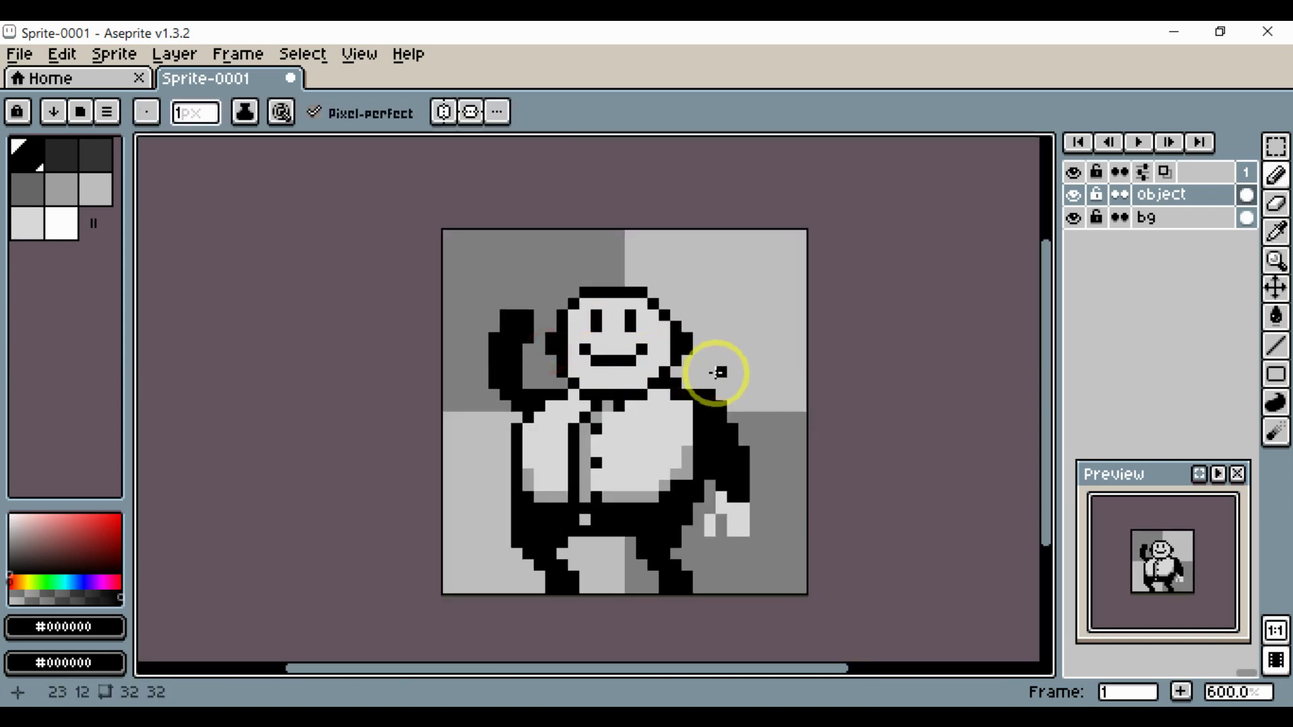
pyautogui.moveTo(742, 370); pyautogui.dragTo(742, 371)
# Erase the lower pixel beneath the raised hand's tip and extend the forearm's outer edge up beside the hand.
pyautogui.scroll(2, 761, 370)
pyautogui.press('space')
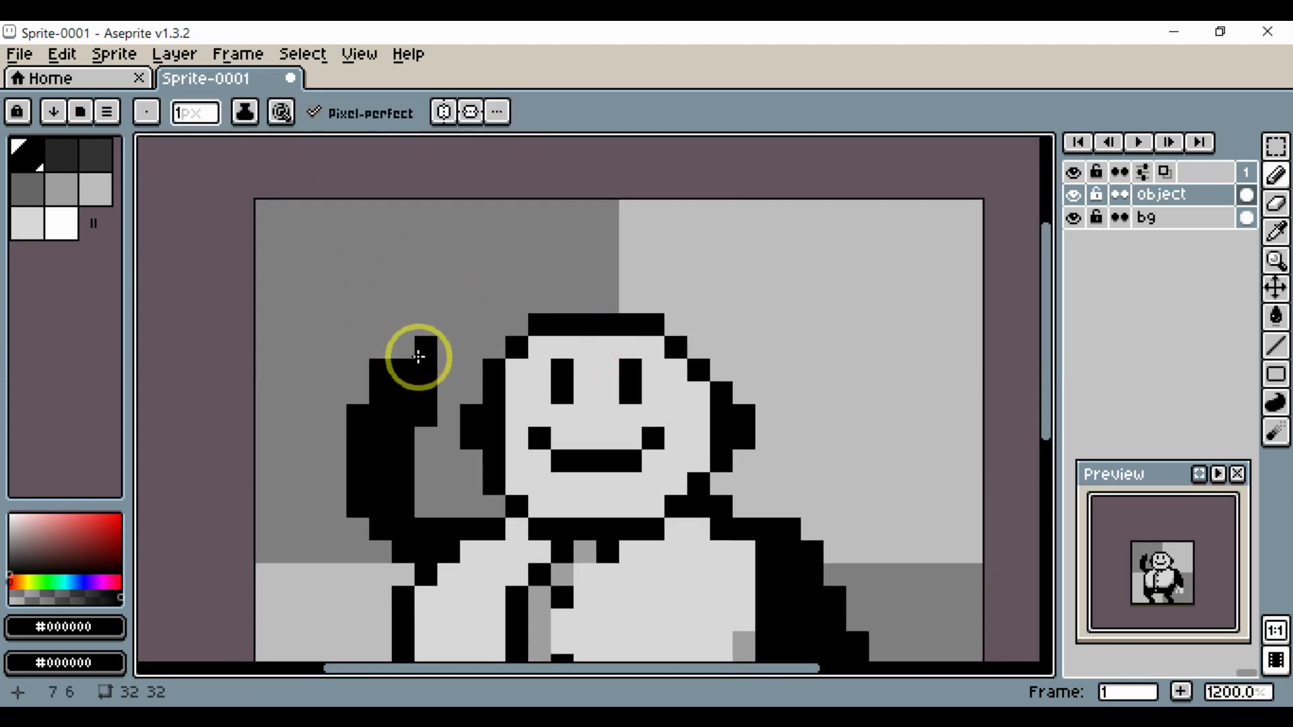
pyautogui.press('space')
pyautogui.moveTo(419, 408); pyautogui.dragTo(435, 356)
pyautogui.press('e')
pyautogui.click(442, 365)
pyautogui.press('space')
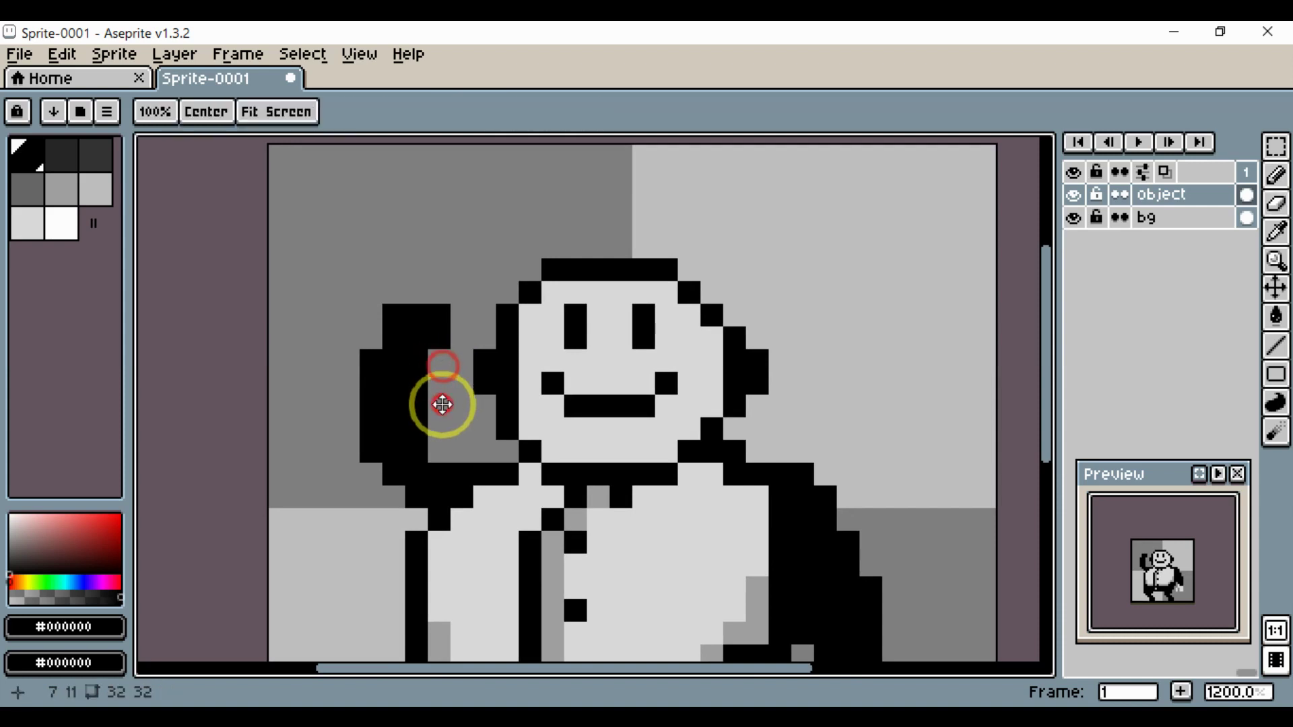
pyautogui.moveTo(443, 406); pyautogui.dragTo(437, 369)
pyautogui.moveTo(365, 328)
pyautogui.mouseDown()
pyautogui.moveTo(355, 427)
pyautogui.moveTo(392, 402)
pyautogui.moveTo(370, 414)
pyautogui.moveTo(371, 311)
pyautogui.moveTo(383, 354)
pyautogui.moveTo(412, 309)
pyautogui.mouseUp()
# Thicken the raised arm's lower outer edge and fill the notch where it meets the torso with black.
pyautogui.press('b')
pyautogui.press('space')
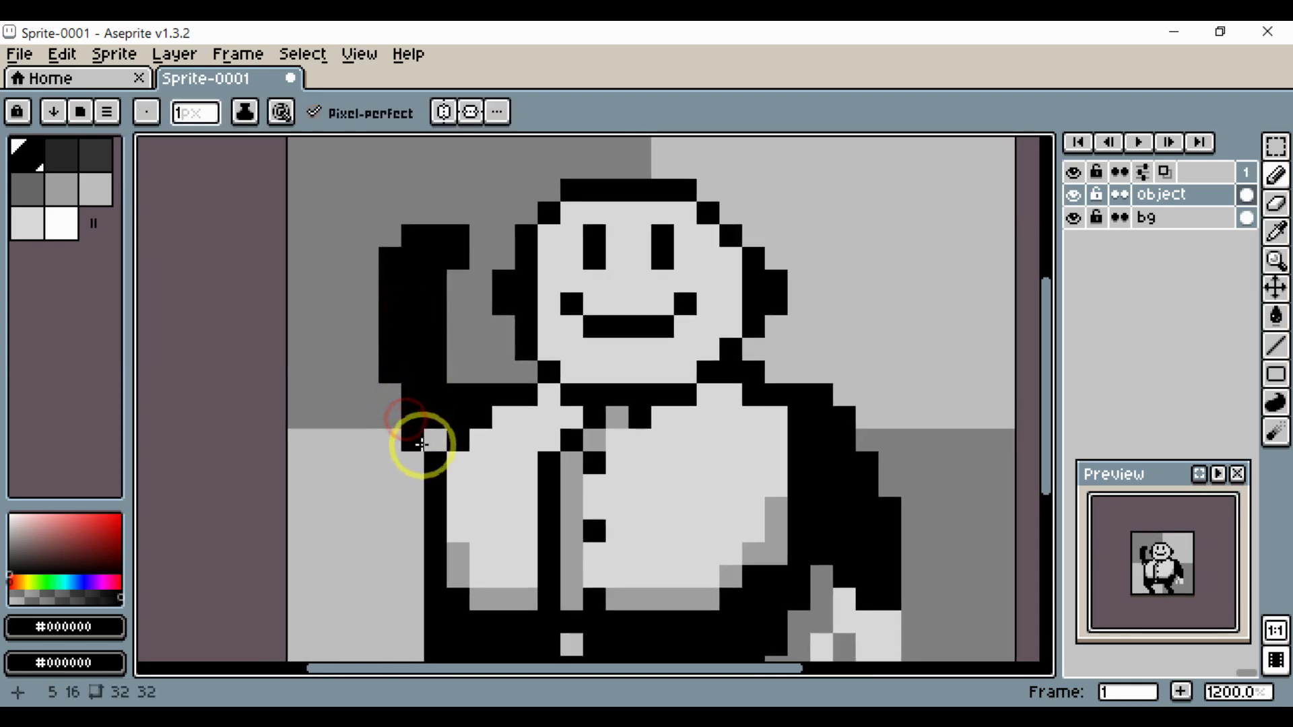
pyautogui.click(432, 442)
pyautogui.scroll(-4, 444, 459)
pyautogui.press('space')
pyautogui.moveTo(511, 462); pyautogui.dragTo(571, 423)
# Draw the raised arm's hand in light grey #d9d9d9 over its tip, with a separate thumb pixel below.
pyautogui.scroll(3, 509, 381)
pyautogui.press('space')
pyautogui.moveTo(510, 378); pyautogui.dragTo(461, 430)
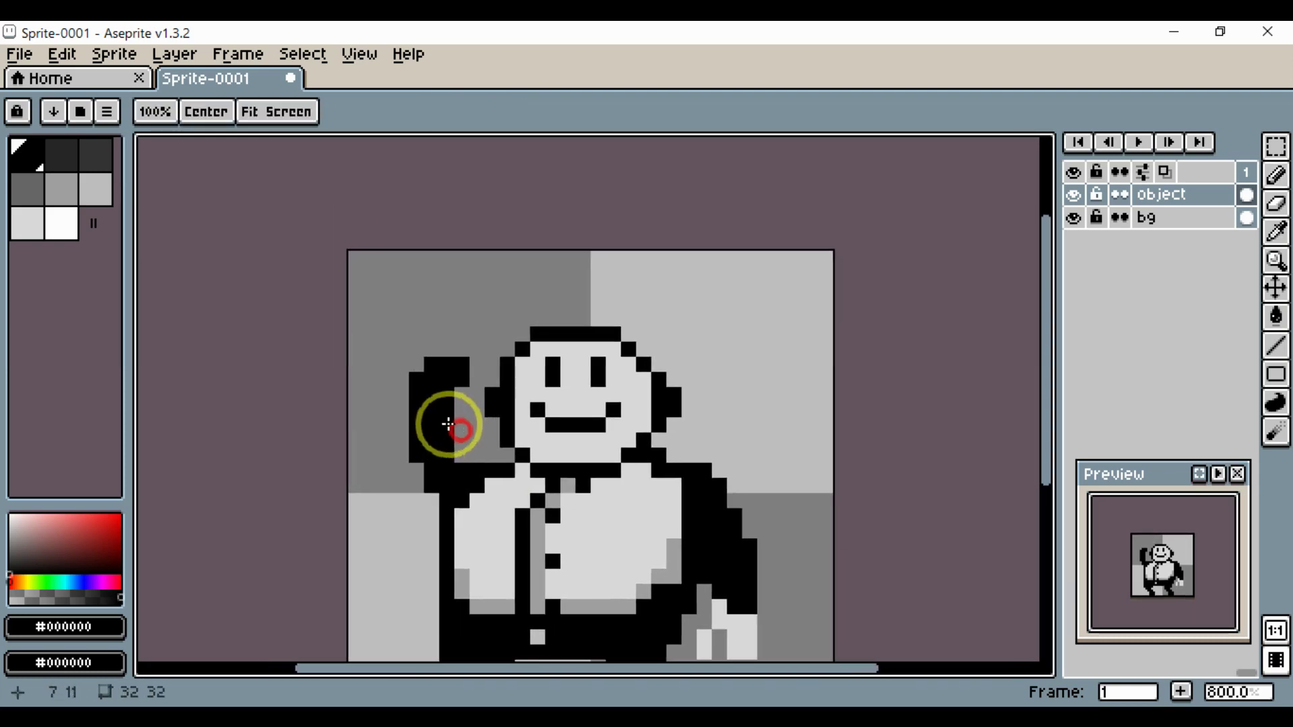
pyautogui.scroll(3, 448, 424)
pyautogui.keyDown('alt'); pyautogui.click(629, 413); pyautogui.keyUp('alt')
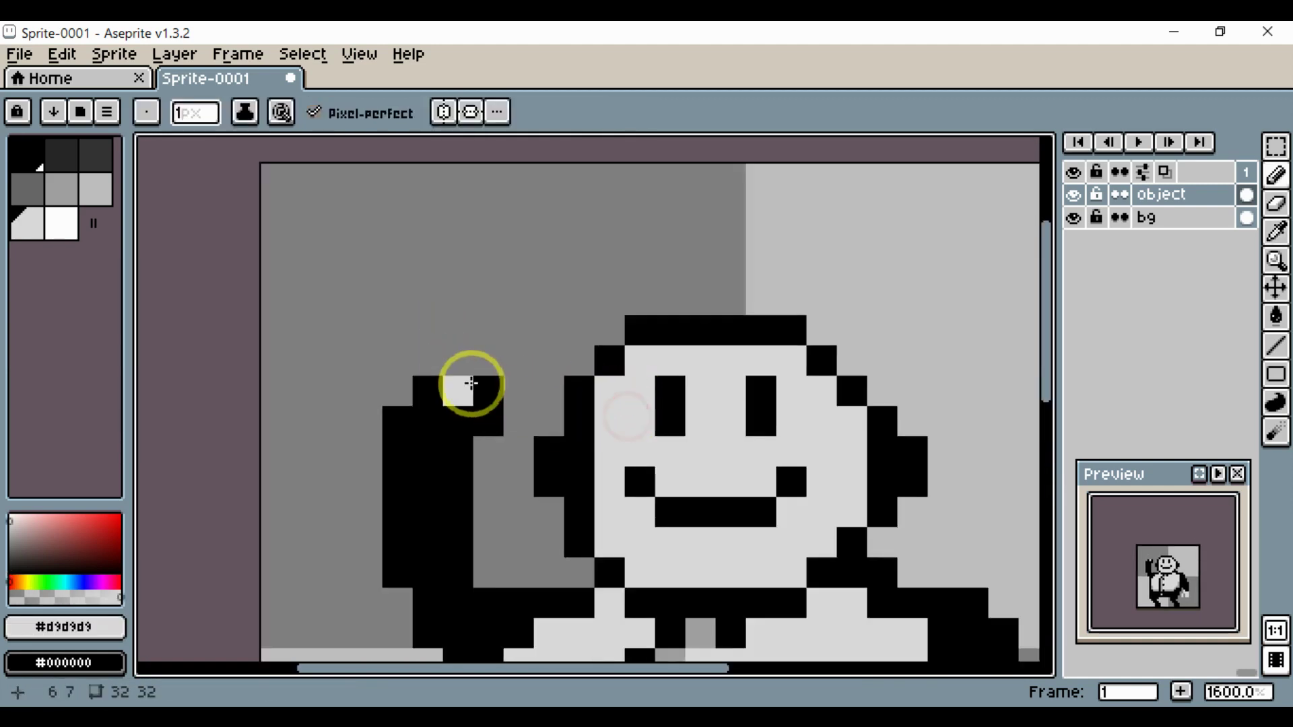
pyautogui.click(483, 413)
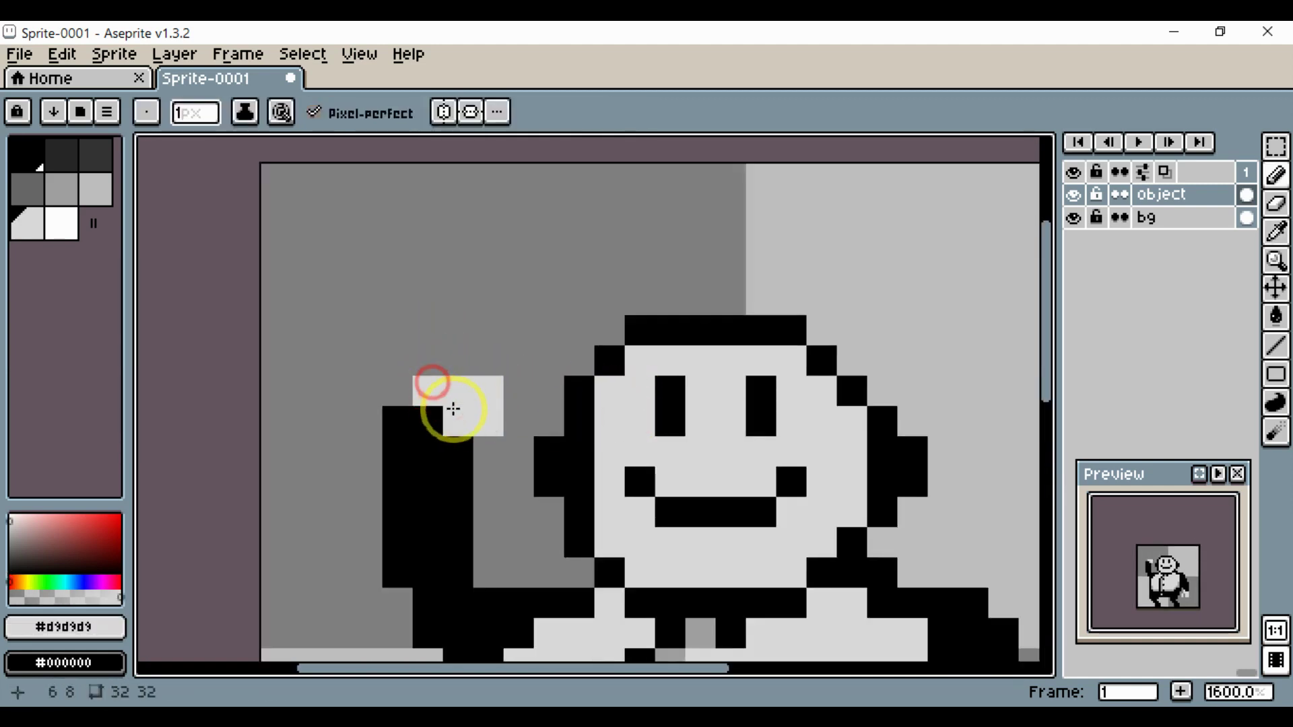
pyautogui.click(490, 469)
pyautogui.scroll(-3, 502, 467)
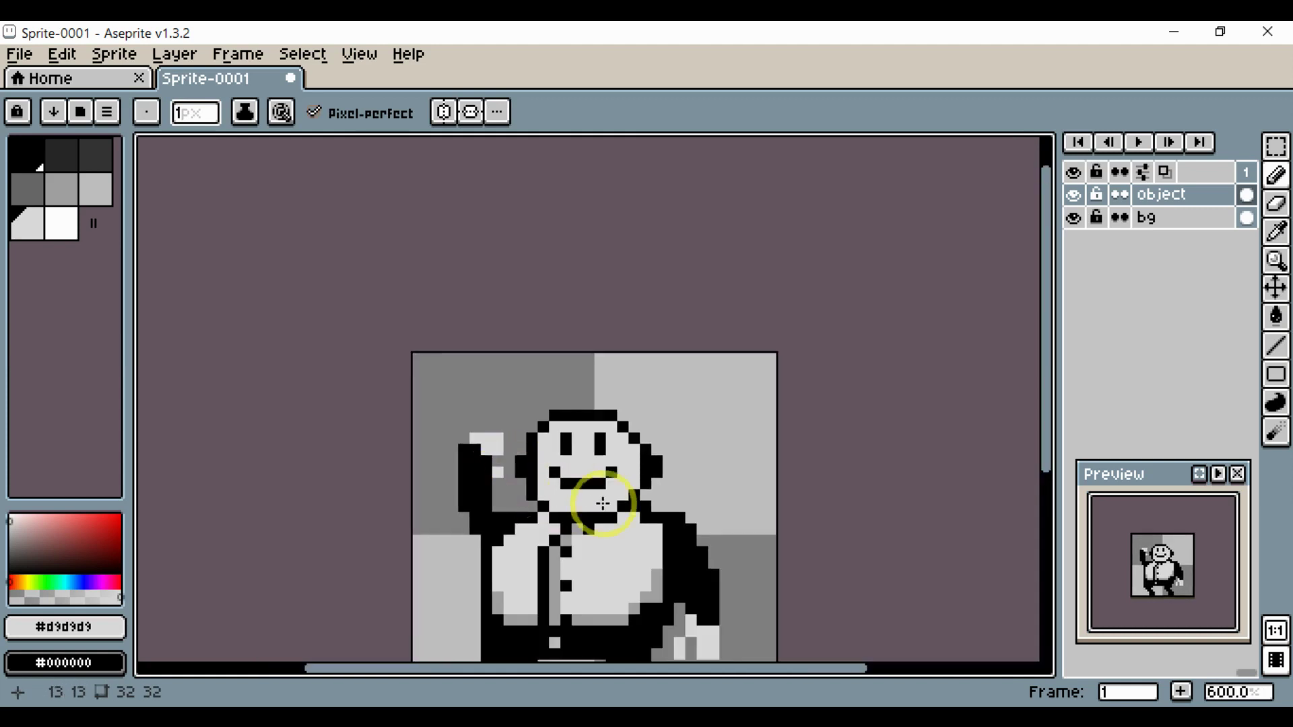
pyautogui.scroll(1, 573, 496)
pyautogui.click(567, 483)
pyautogui.scroll(1, 577, 471)
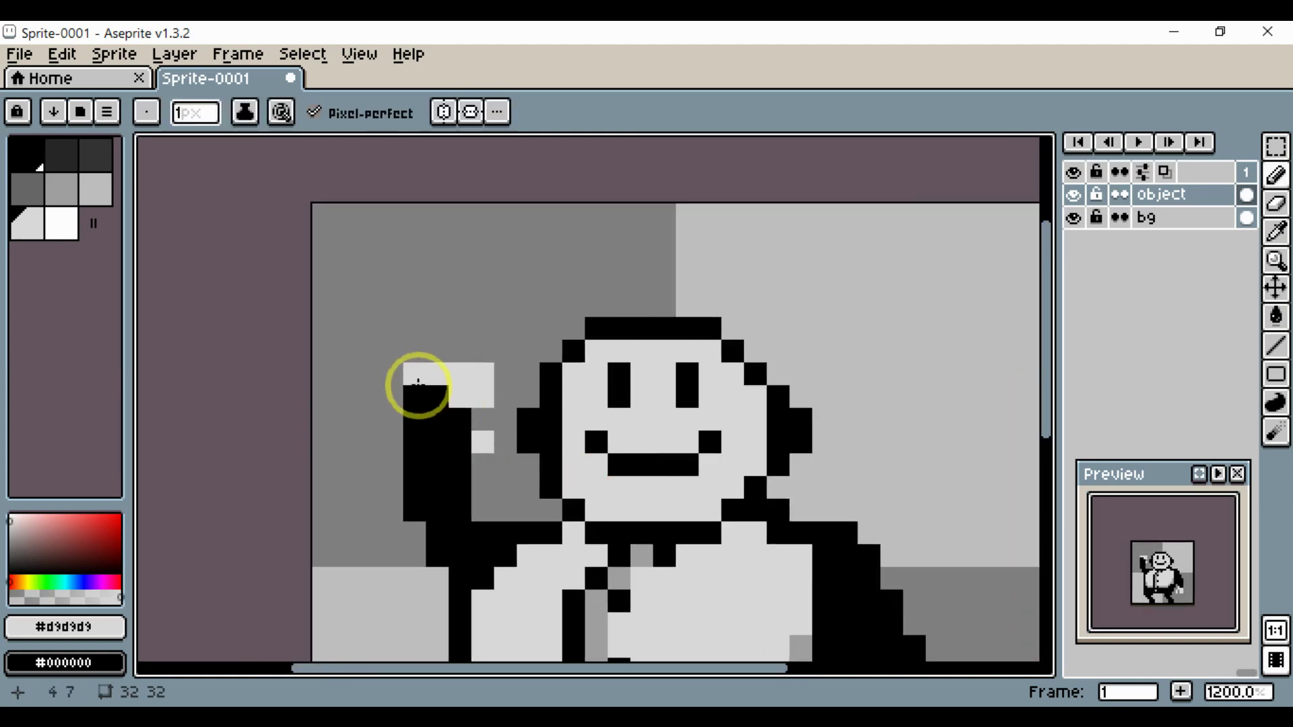
# Erase the separate thumb pixel and reshape the raised hand into a solid 3 by 3 pixel light grey block.
pyautogui.press('e')
pyautogui.moveTo(474, 445); pyautogui.dragTo(513, 493)
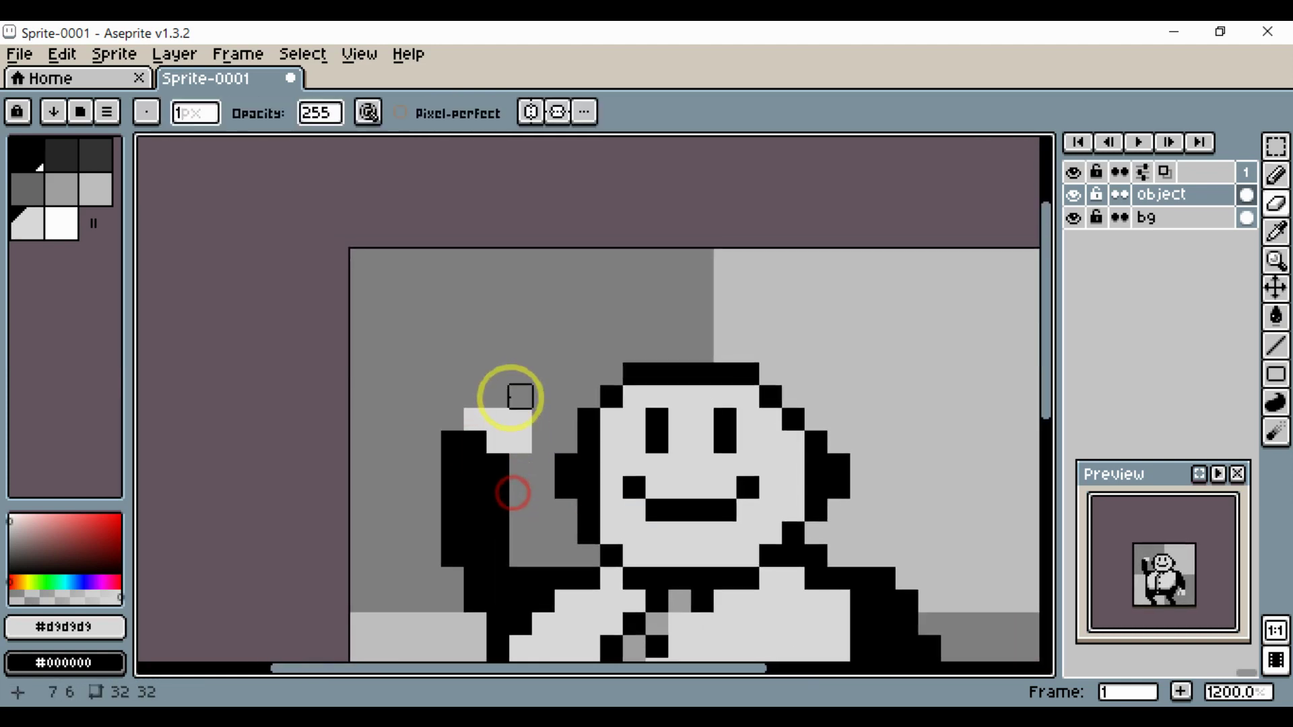
pyautogui.press('alt')
pyautogui.press('b')
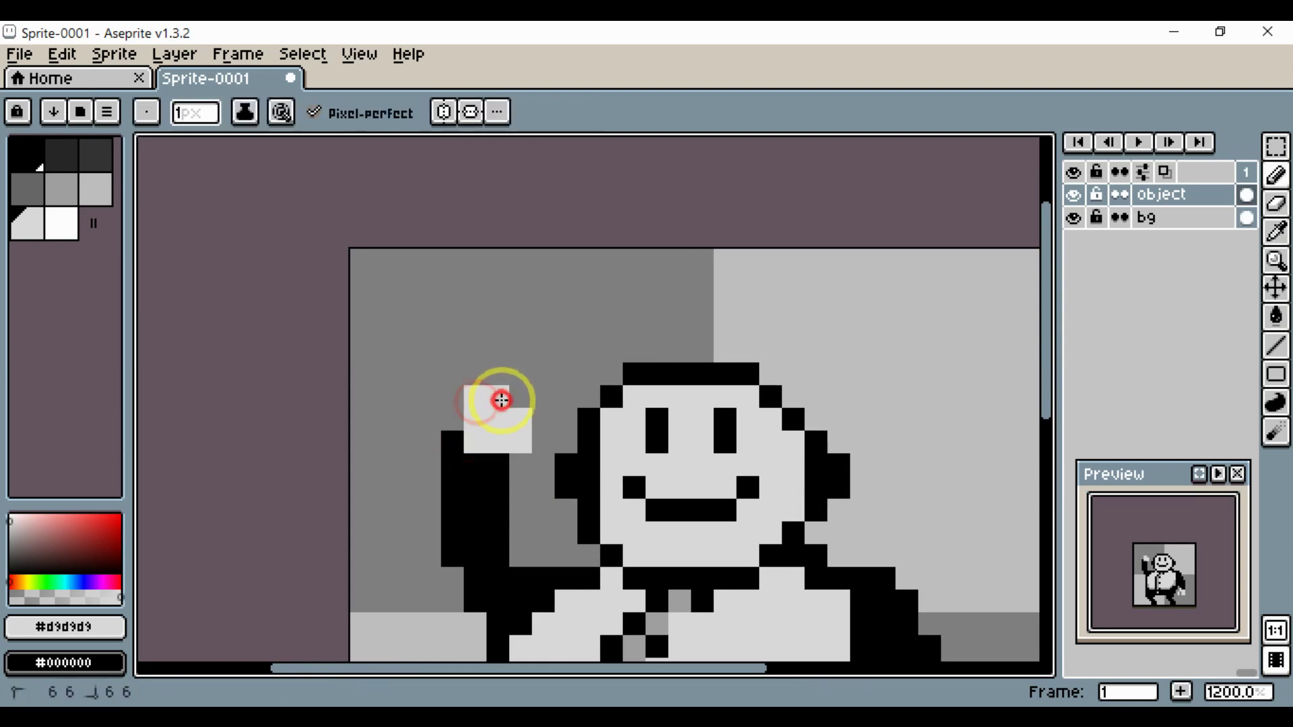
pyautogui.moveTo(513, 393); pyautogui.dragTo(507, 393)
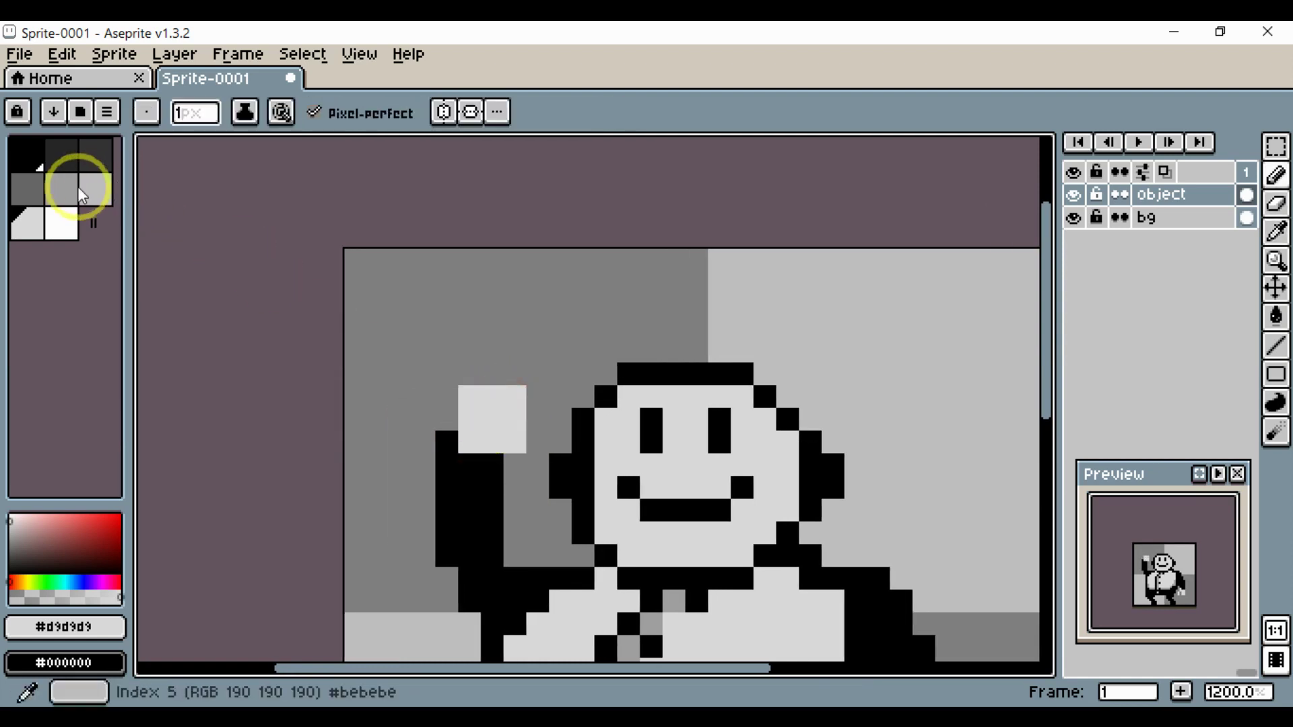
# Shade the middle pixel of the raised hand's top row with grey #bebebe.
pyautogui.click(67, 188)
pyautogui.press('alt')
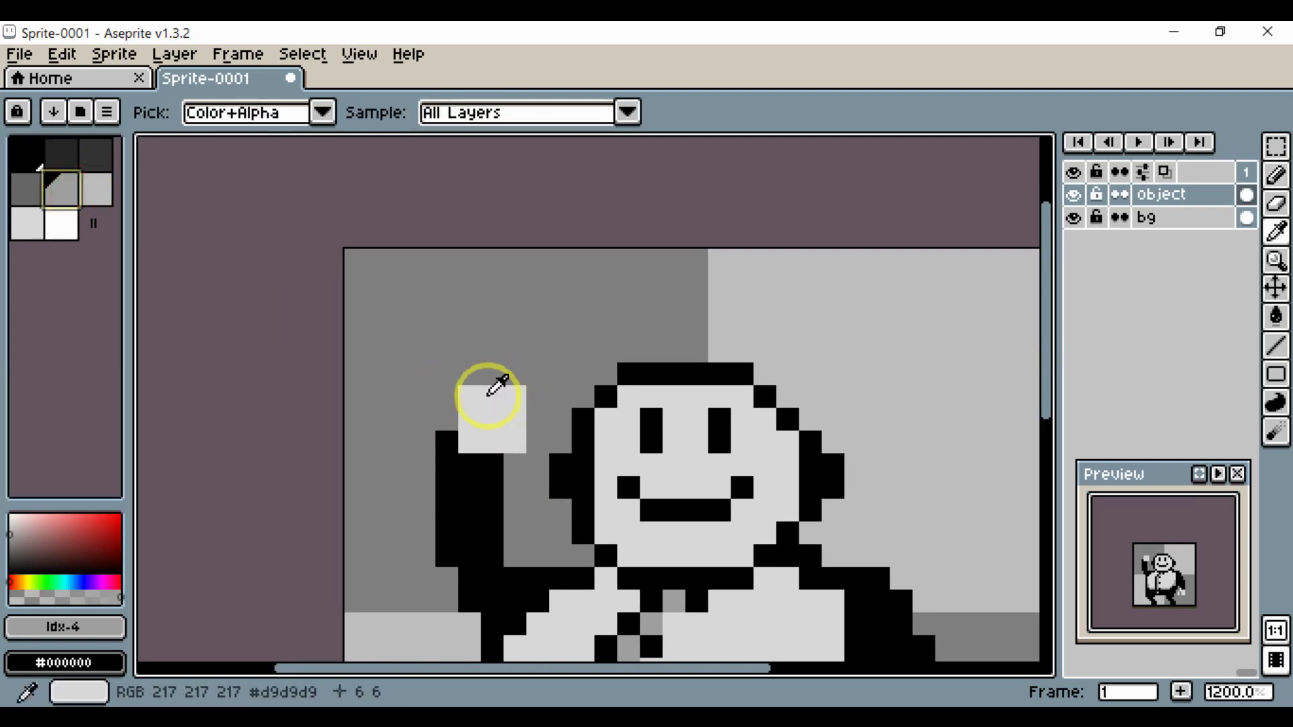
pyautogui.keyDown('alt'); pyautogui.click(490, 394); pyautogui.keyUp('alt')
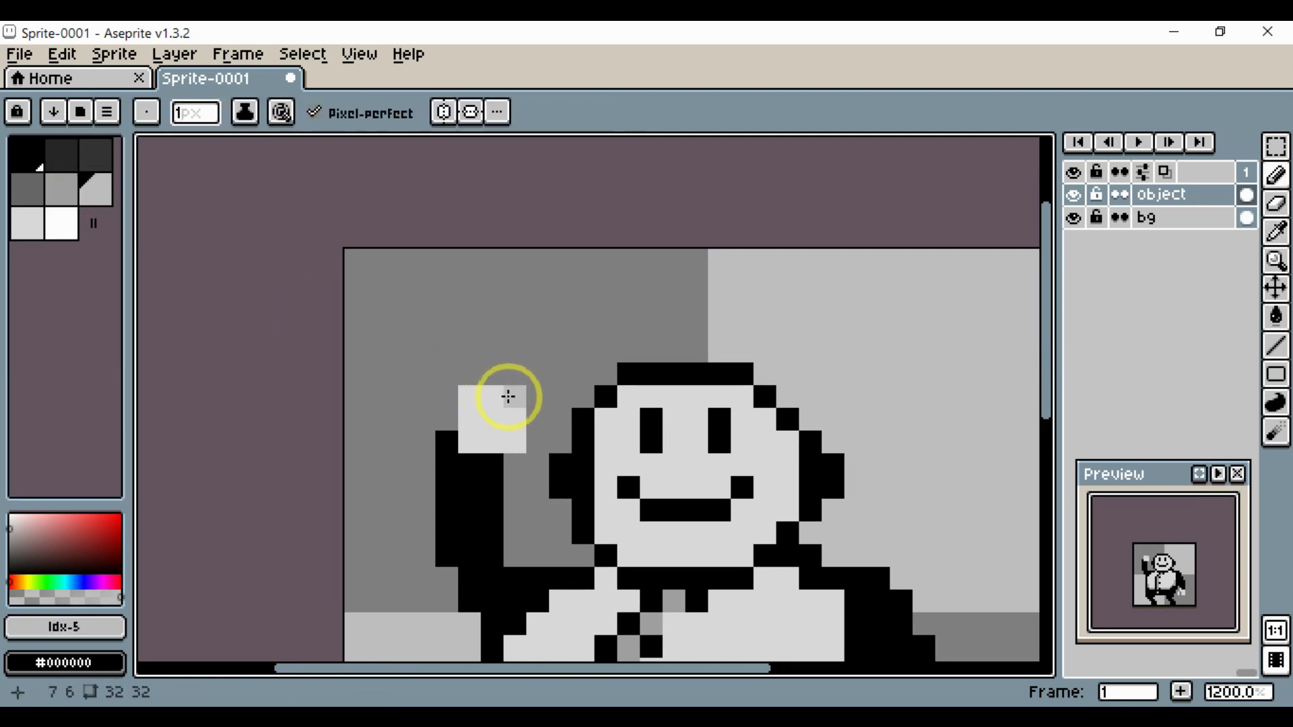
pyautogui.scroll(-5, 492, 407)
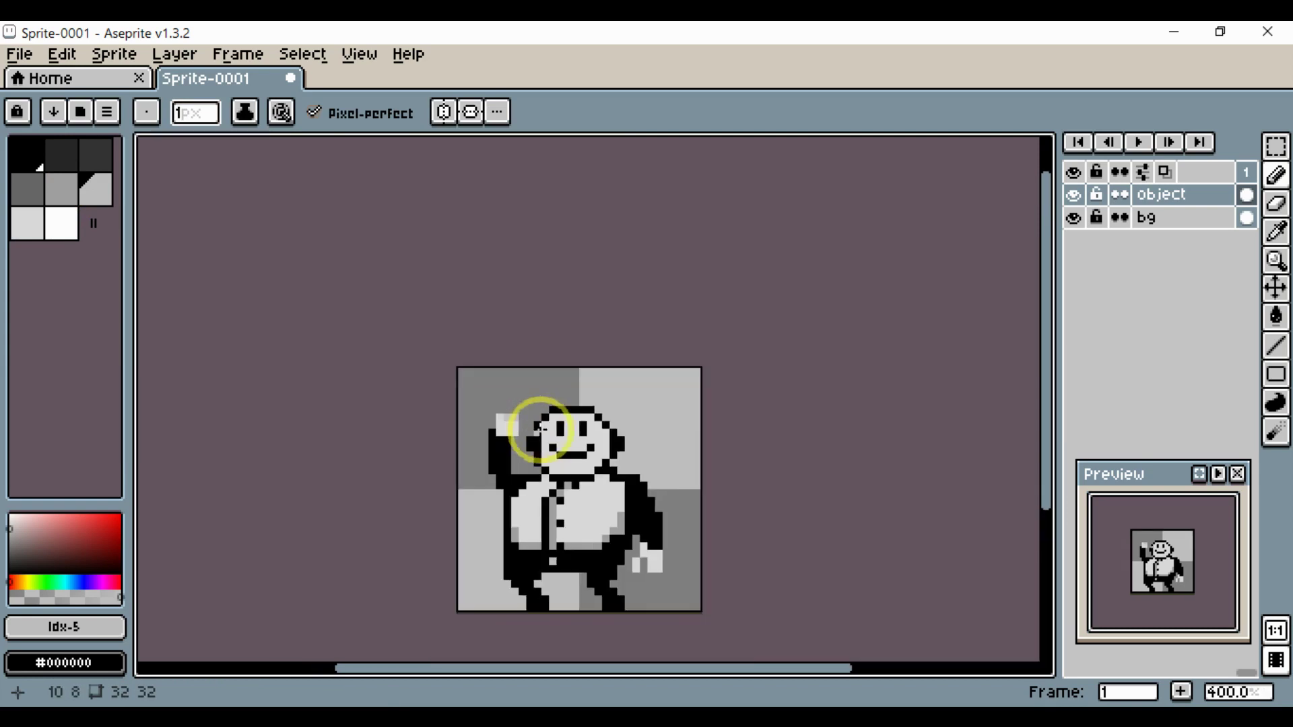
pyautogui.scroll(5, 543, 427)
# Draw a tilted solid black hat above the raised hand, with a thin brim rising diagonally towards the canvas top.
pyautogui.keyDown('alt'); pyautogui.click(551, 386); pyautogui.keyUp('alt')
pyautogui.click(464, 382)
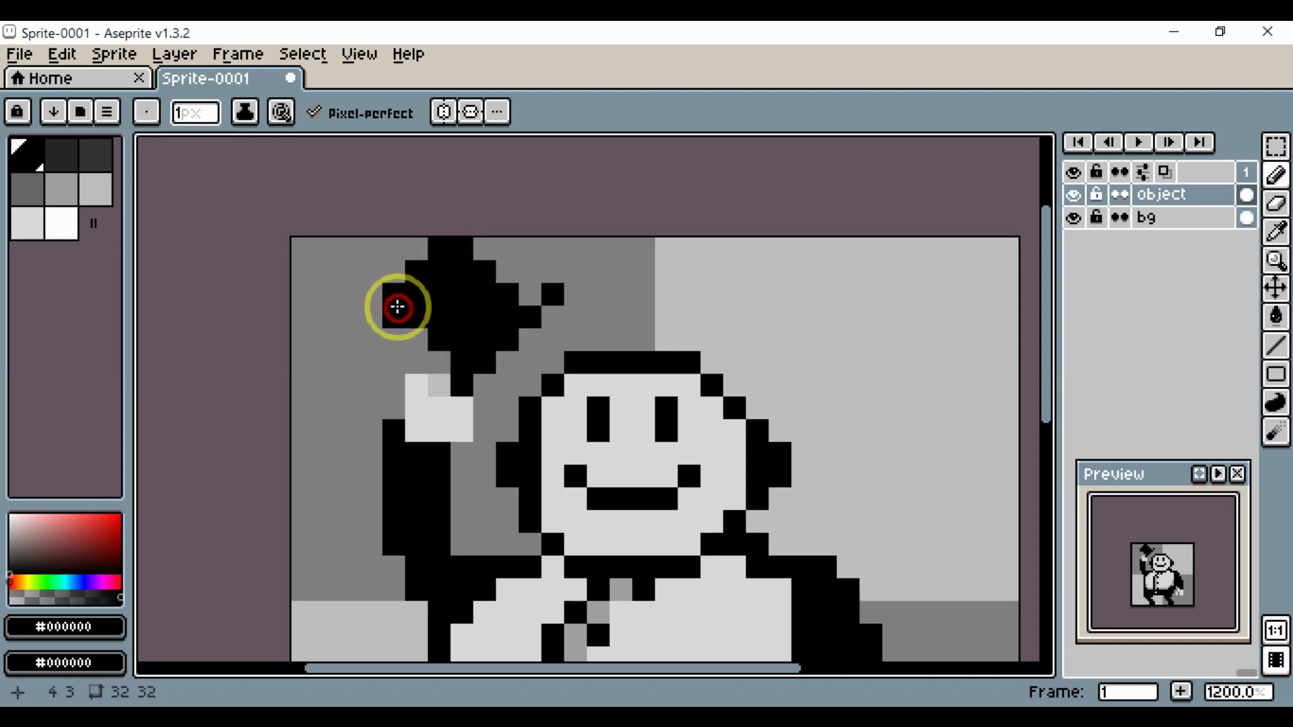
pyautogui.click(575, 271)
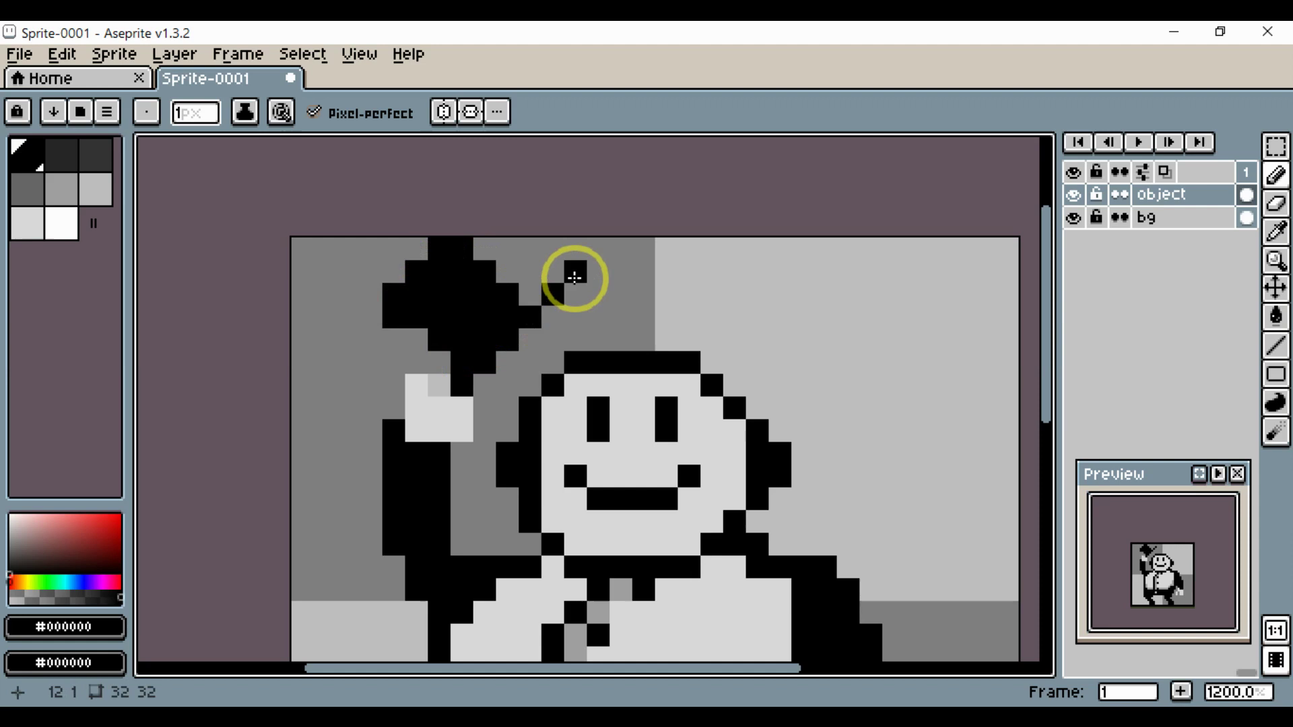
pyautogui.click(529, 301)
pyautogui.scroll(-4, 497, 355)
pyautogui.scroll(4, 478, 374)
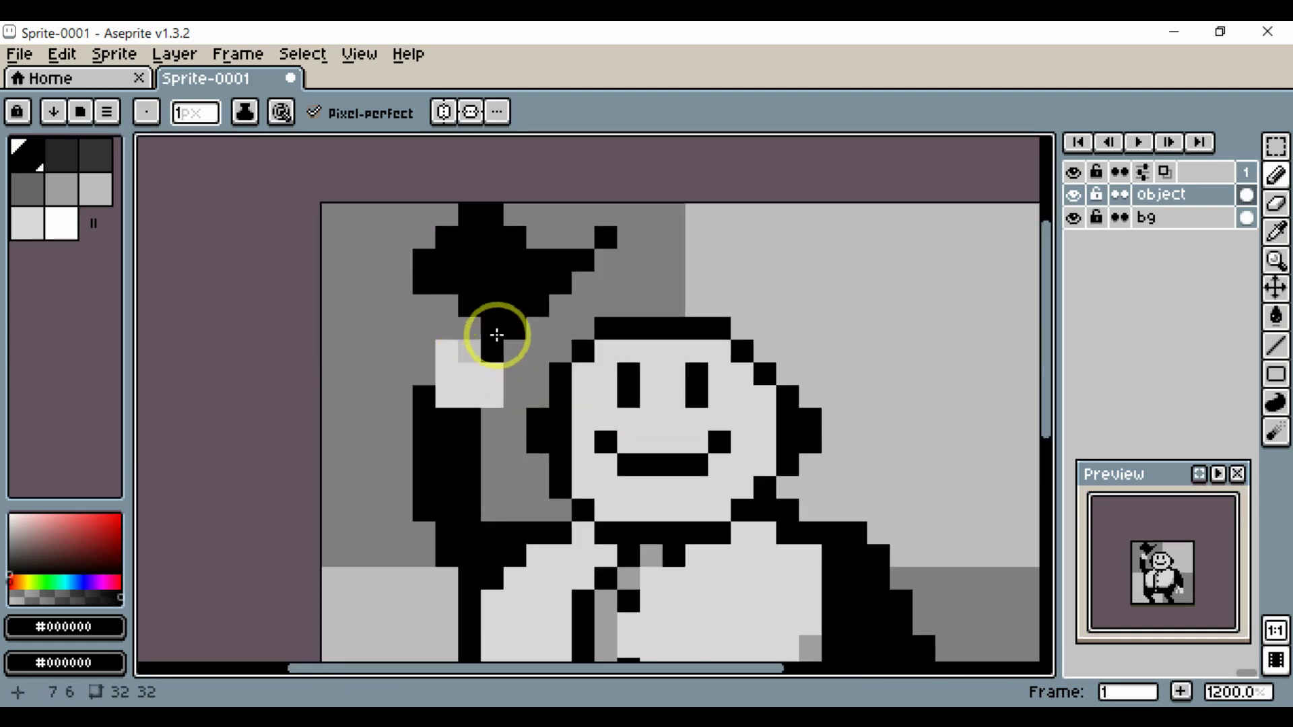
# Widen the hat's crown at the canvas top and fill out its outer edge down to the hand with black pixels.
pyautogui.moveTo(480, 297); pyautogui.dragTo(540, 344)
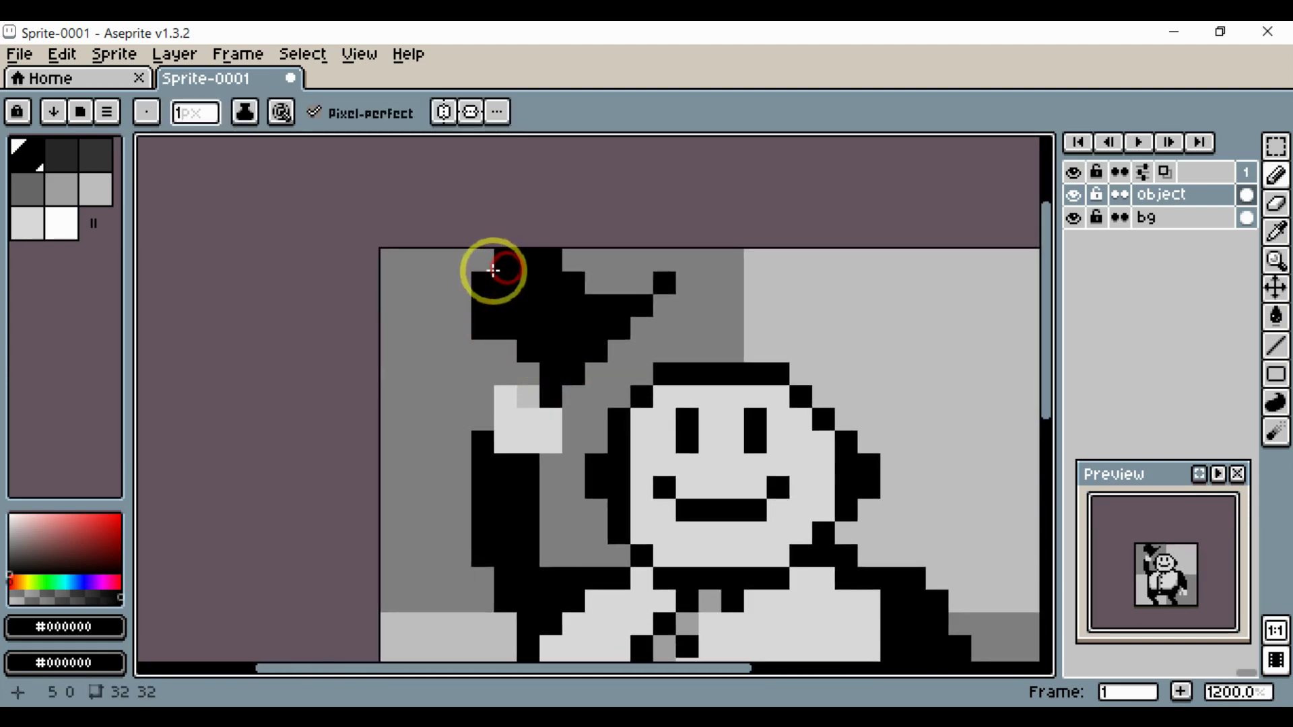
pyautogui.moveTo(493, 270); pyautogui.dragTo(466, 310)
pyautogui.scroll(-5, 525, 284)
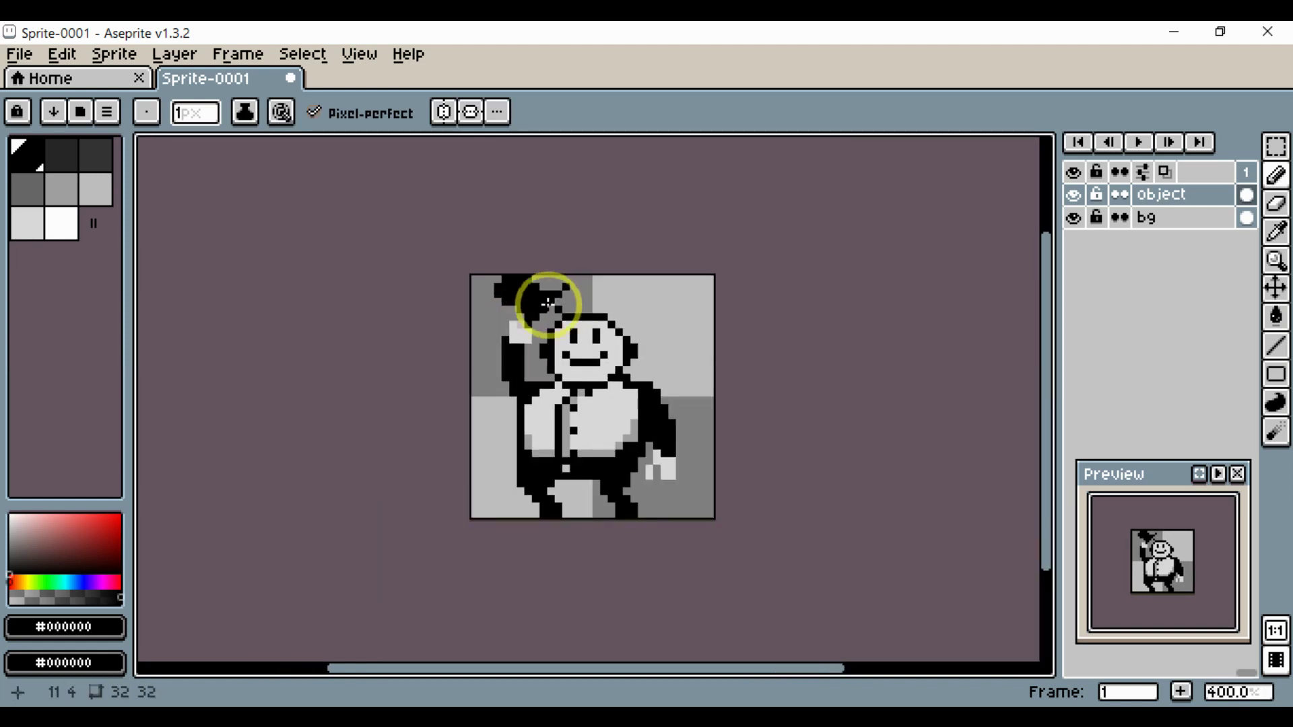
pyautogui.scroll(5, 534, 301)
pyautogui.click(485, 312)
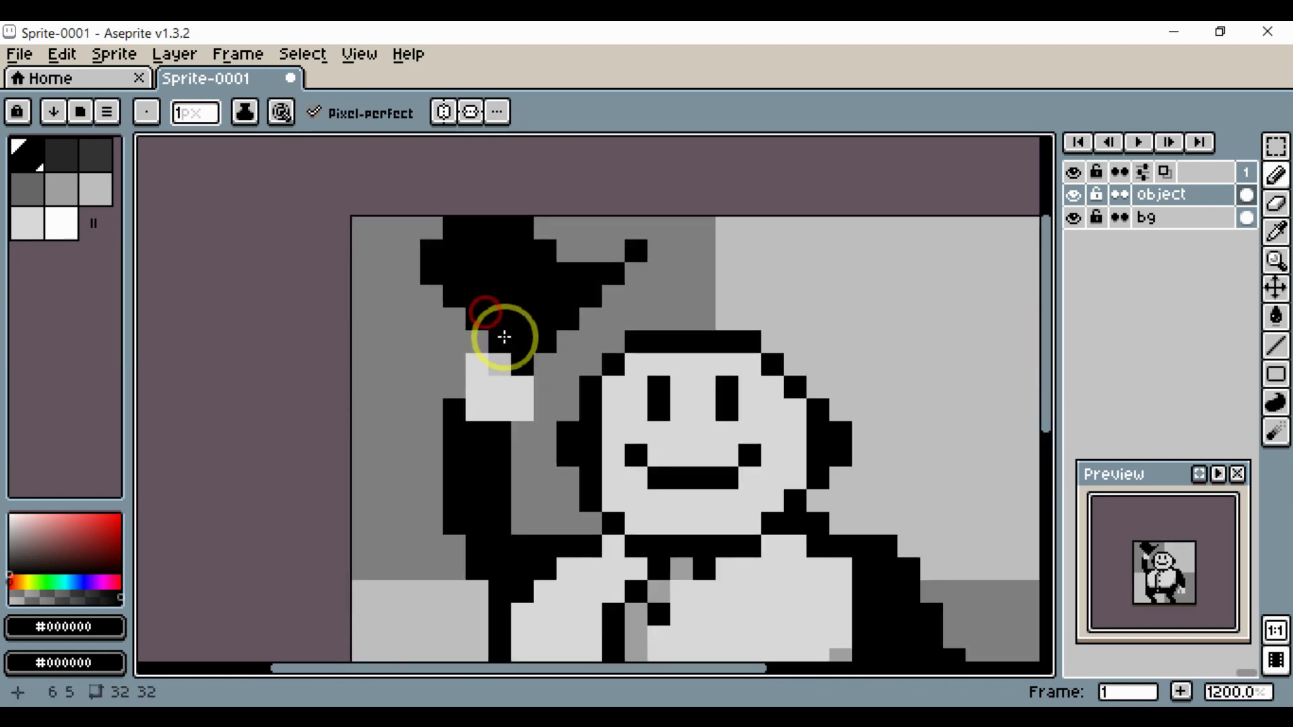
pyautogui.click(506, 337)
pyautogui.scroll(-2, 578, 286)
pyautogui.scroll(-3, 578, 287)
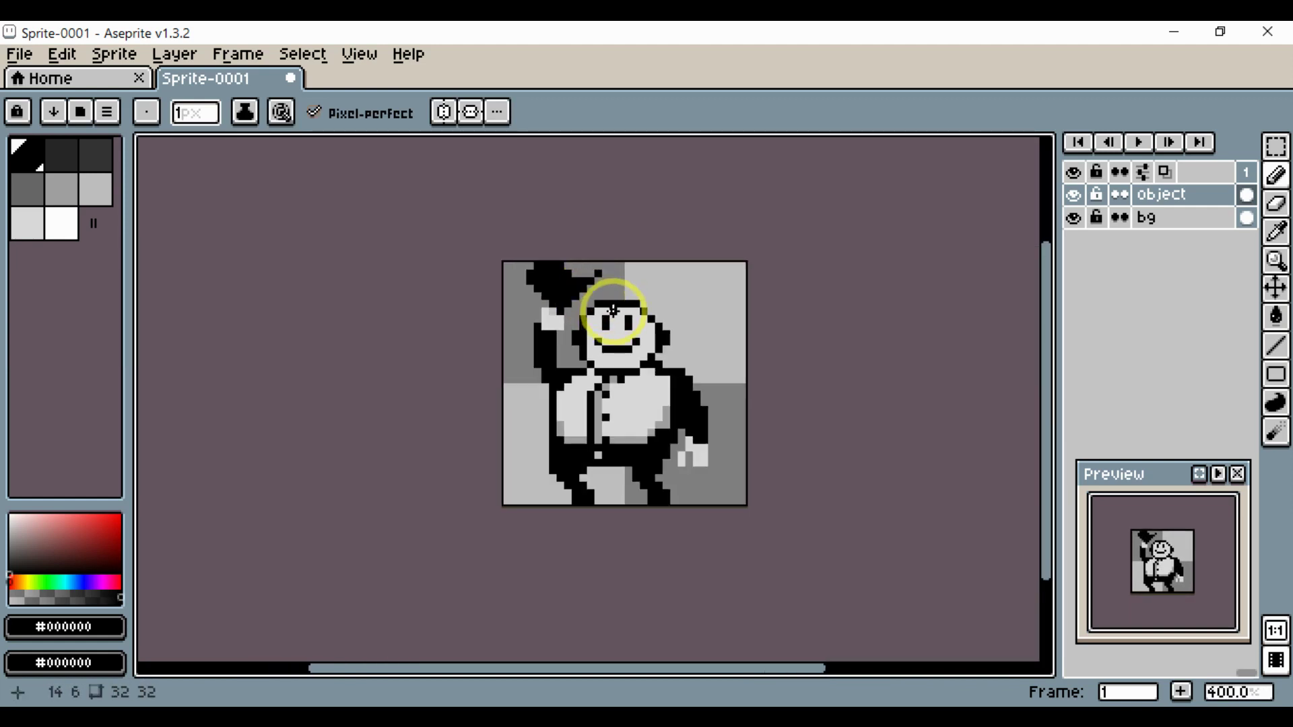
pyautogui.scroll(3, 606, 297)
pyautogui.click(587, 290)
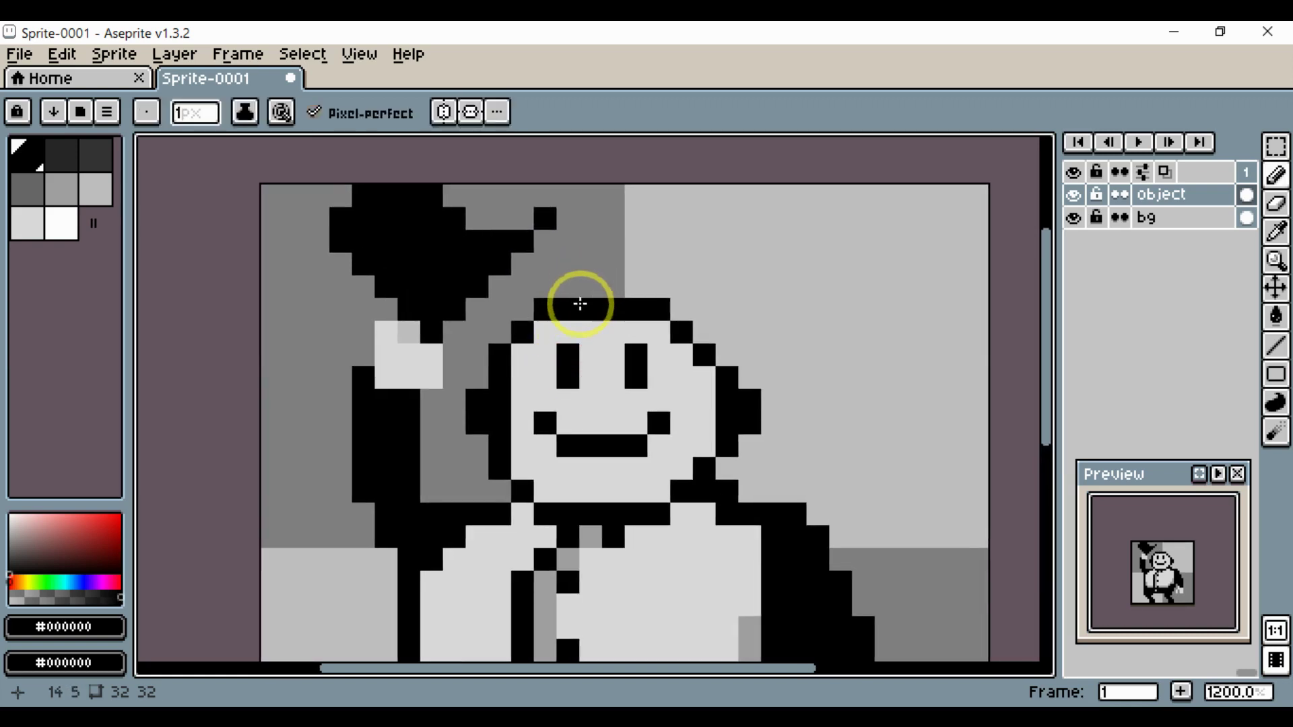
pyautogui.moveTo(590, 294)
pyautogui.mouseDown()
pyautogui.moveTo(605, 256)
pyautogui.moveTo(697, 265)
pyautogui.moveTo(757, 237)
pyautogui.mouseUp()
pyautogui.moveTo(754, 380); pyautogui.dragTo(717, 346)
pyautogui.hotkey('ctrl', 'z')
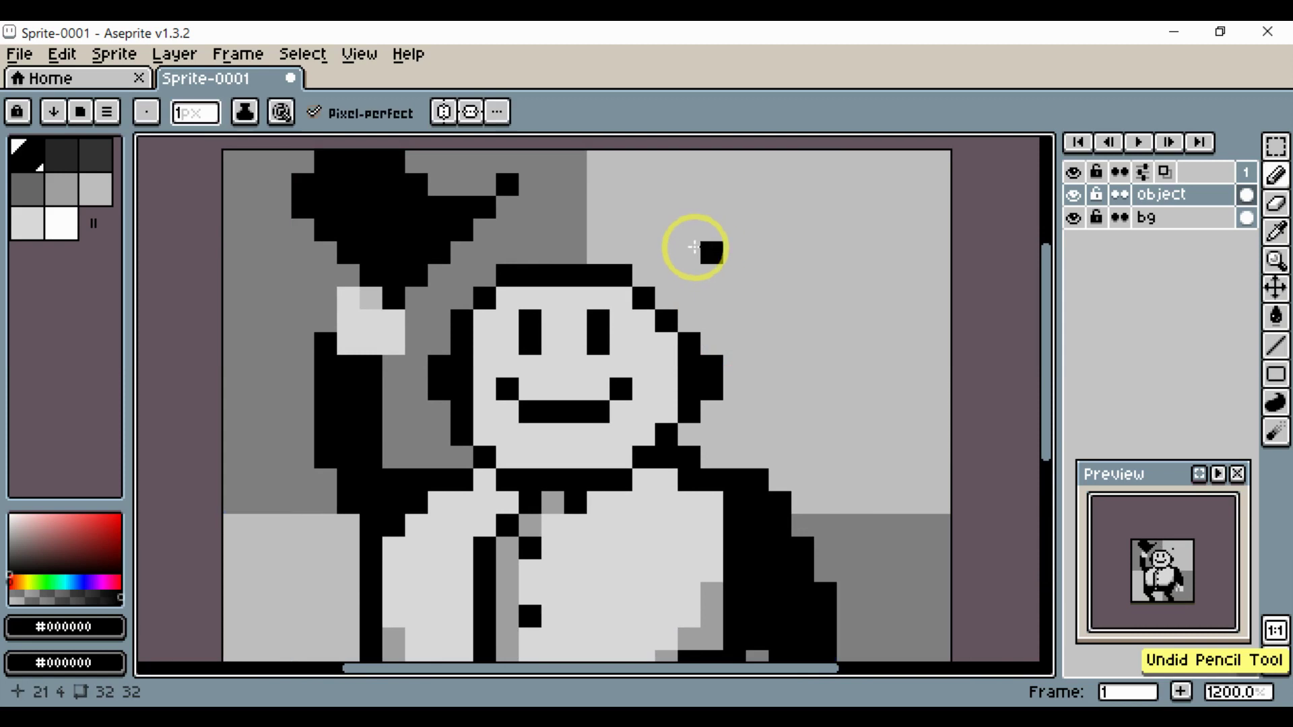
# Draw a black outline of long hair sweeping over the head to a curled tip, with a smaller strand beneath it.
pyautogui.moveTo(463, 332)
pyautogui.mouseDown()
pyautogui.moveTo(486, 259)
pyautogui.moveTo(587, 214)
pyautogui.moveTo(721, 292)
pyautogui.moveTo(844, 295)
pyautogui.moveTo(839, 231)
pyautogui.moveTo(800, 271)
pyautogui.moveTo(820, 222)
pyautogui.moveTo(891, 252)
pyautogui.moveTo(888, 323)
pyautogui.moveTo(844, 369)
pyautogui.moveTo(794, 389)
pyautogui.moveTo(747, 384)
pyautogui.moveTo(774, 423)
pyautogui.moveTo(829, 431)
pyautogui.moveTo(823, 442)
pyautogui.moveTo(759, 448)
pyautogui.moveTo(705, 429)
pyautogui.mouseUp()
pyautogui.scroll(-5, 837, 390)
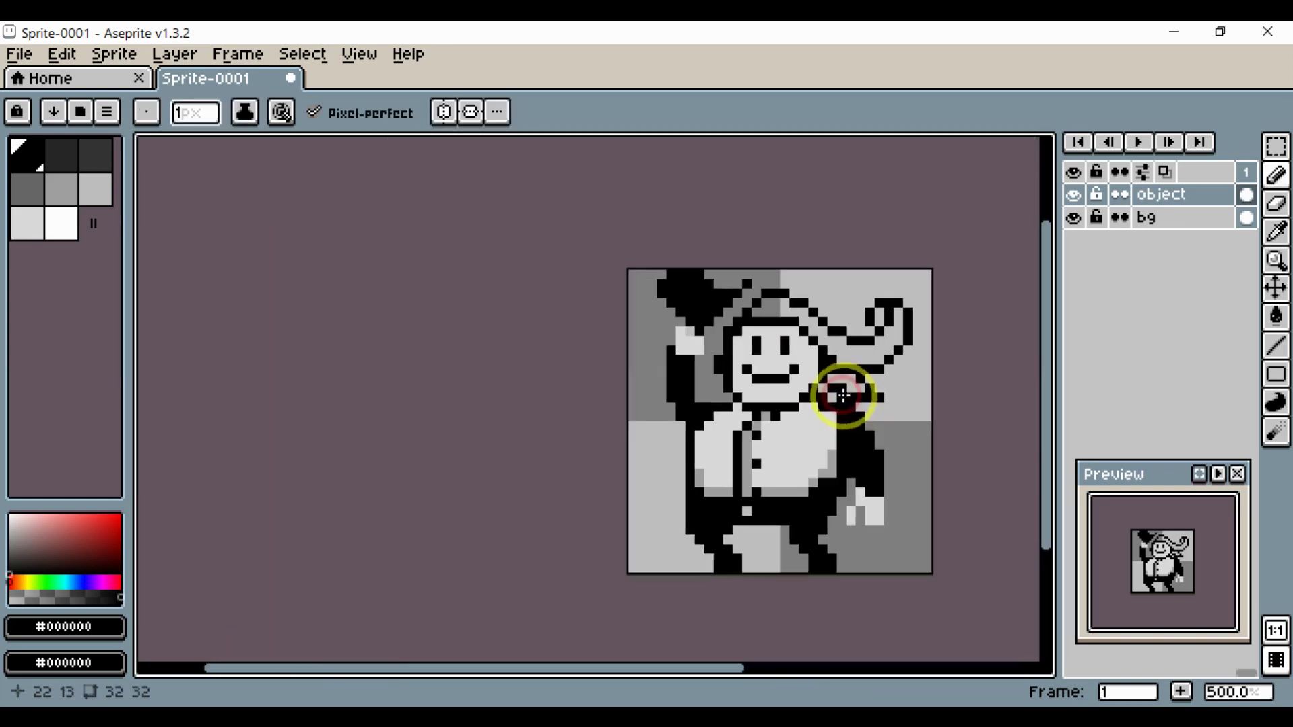
pyautogui.scroll(3, 828, 390)
pyautogui.scroll(3, 782, 326)
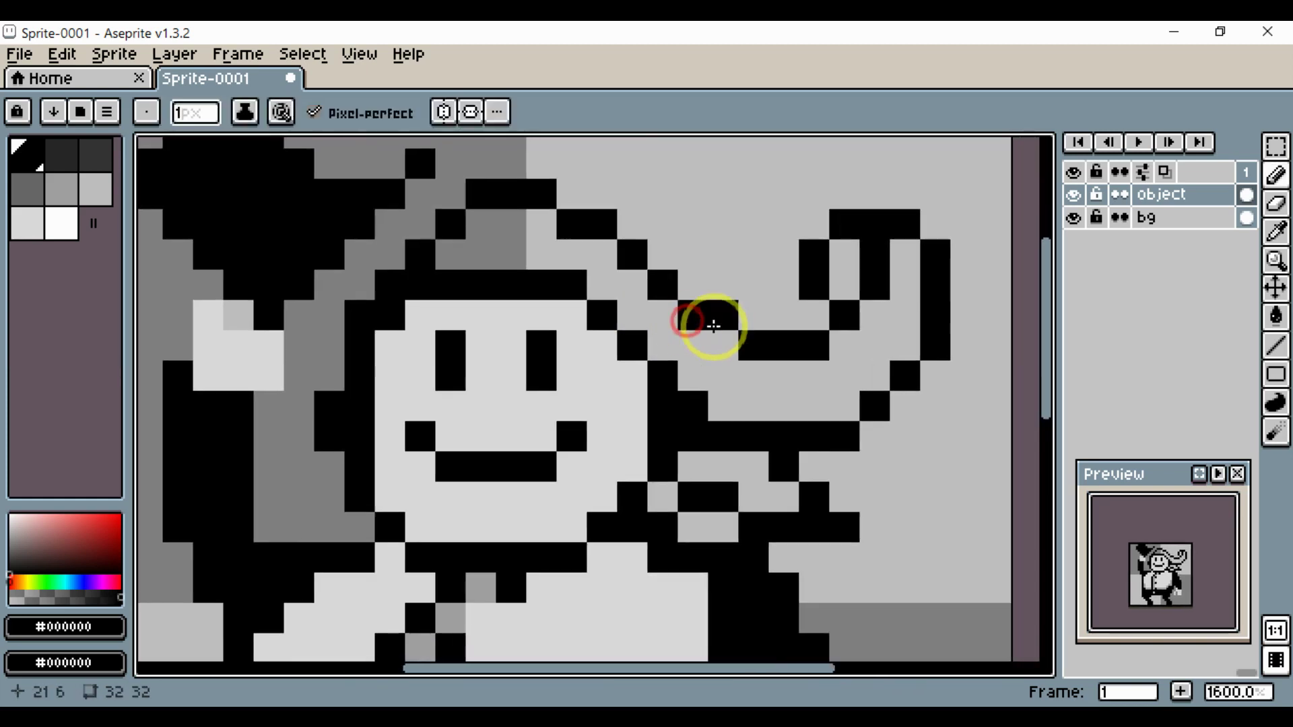
pyautogui.scroll(-3, 727, 318)
pyautogui.scroll(2, 797, 335)
# Erase the surplus line inside the hair curl and draw its inner spiral pixels in dark grey #262626.
pyautogui.press('e')
pyautogui.moveTo(802, 283); pyautogui.dragTo(797, 328)
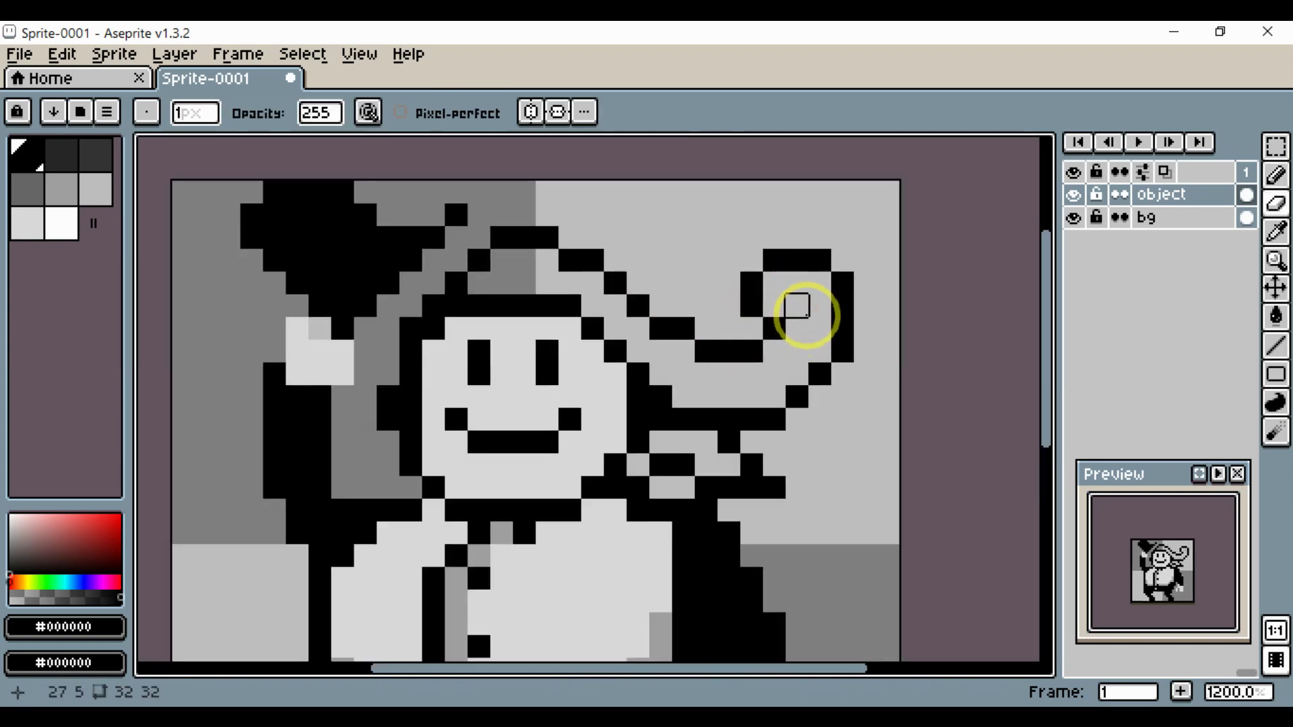
pyautogui.press('b')
pyautogui.click(806, 311)
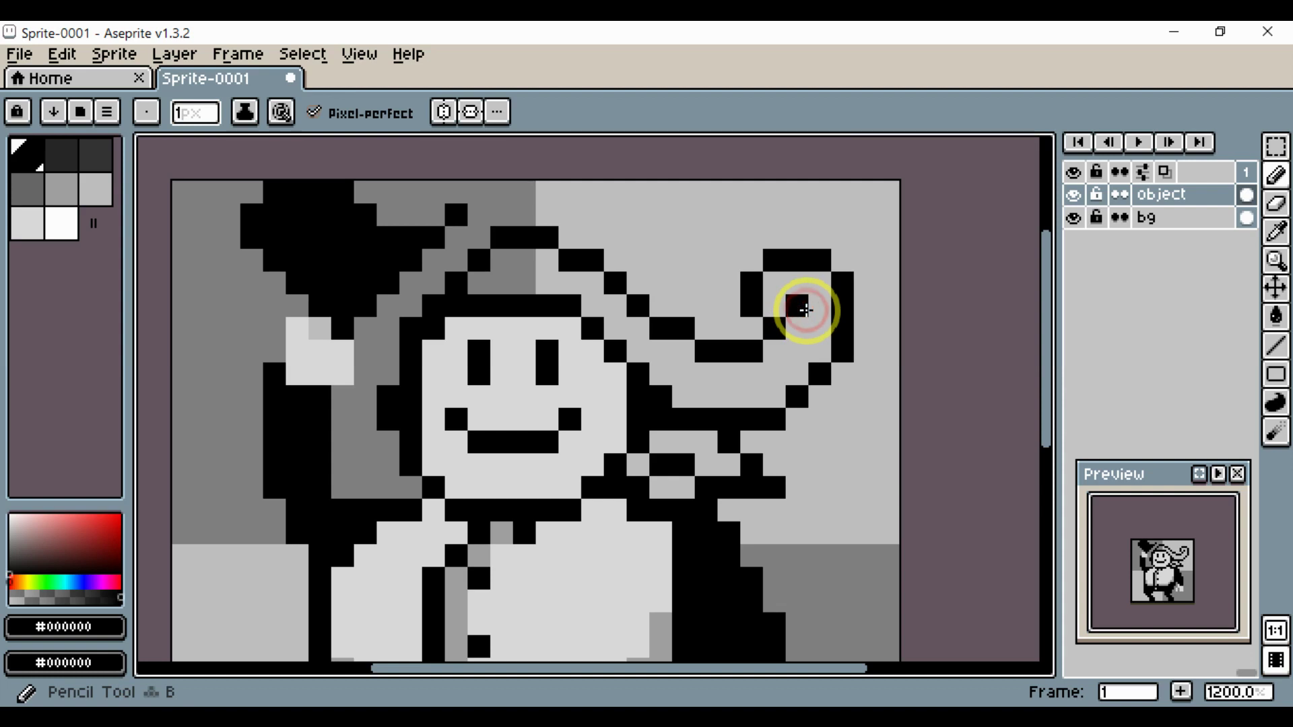
pyautogui.keyDown('alt'); pyautogui.scroll(-1, 806, 307); pyautogui.keyUp('alt')
pyautogui.moveTo(806, 311); pyautogui.dragTo(790, 324)
pyautogui.click(783, 325)
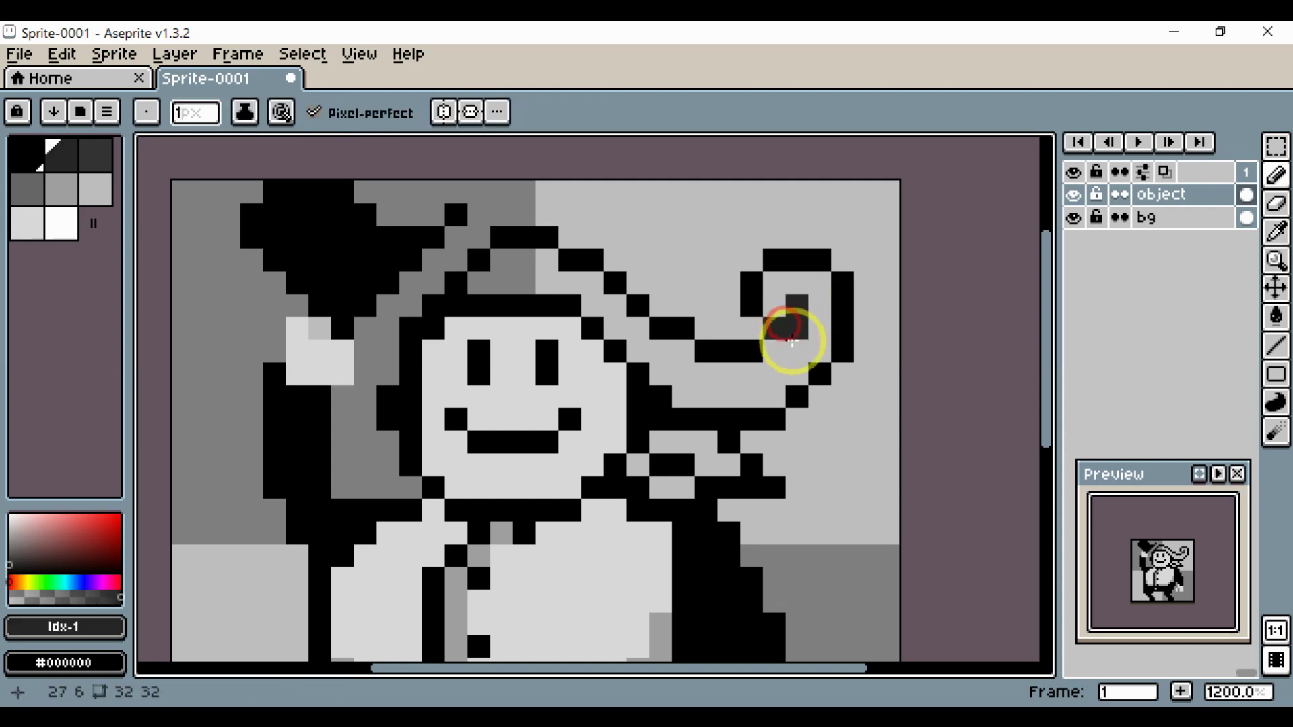
pyautogui.scroll(-4, 791, 342)
pyautogui.scroll(4, 740, 375)
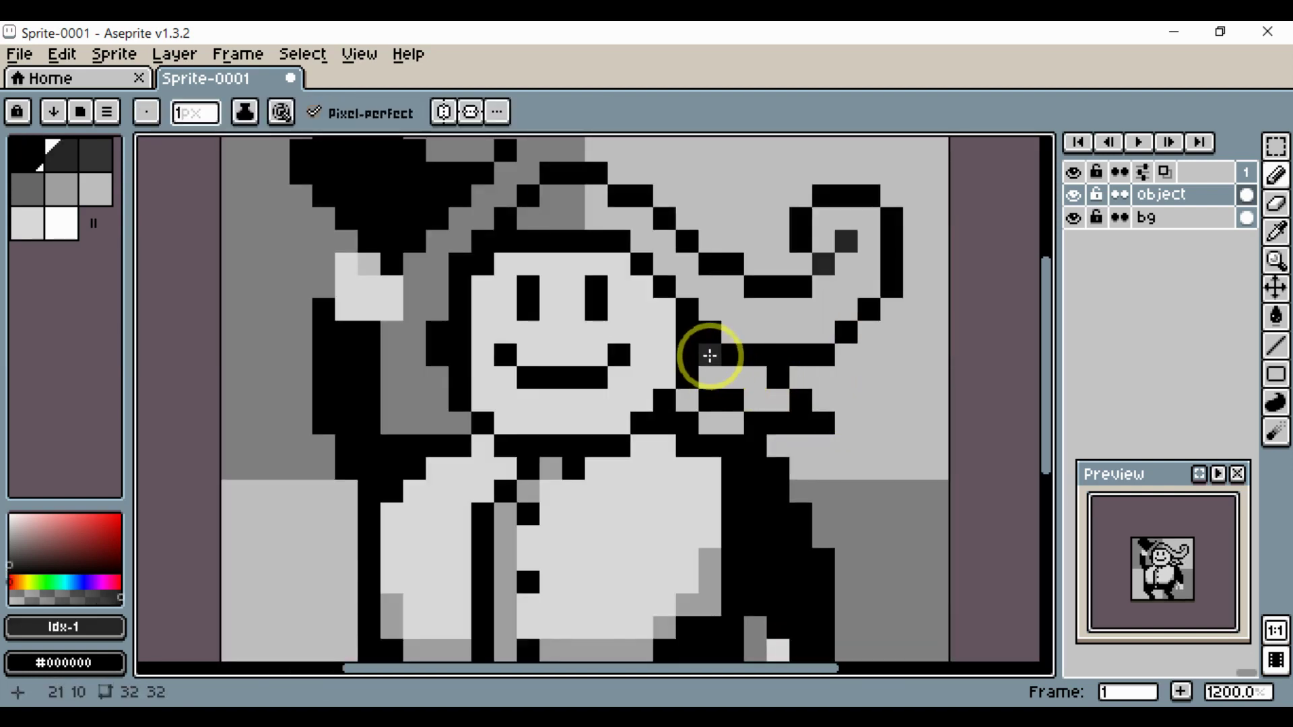
# Fill the lower hair strand and the large outlined hair area with dark grey #262626.
pyautogui.moveTo(718, 364)
pyautogui.mouseDown()
pyautogui.moveTo(747, 376)
pyautogui.moveTo(768, 397)
pyautogui.mouseUp()
pyautogui.scroll(-5, 779, 390)
pyautogui.scroll(3, 808, 410)
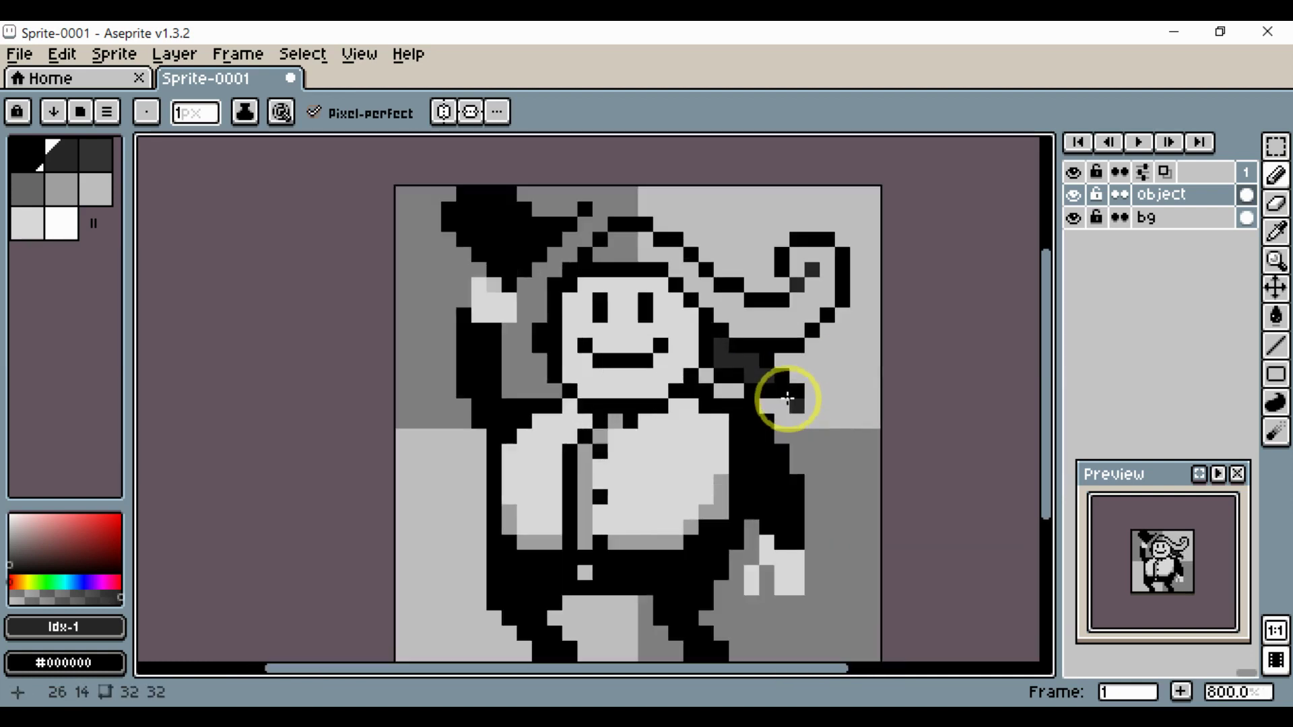
pyautogui.press('g')
pyautogui.click(756, 324)
pyautogui.scroll(-1, 759, 323)
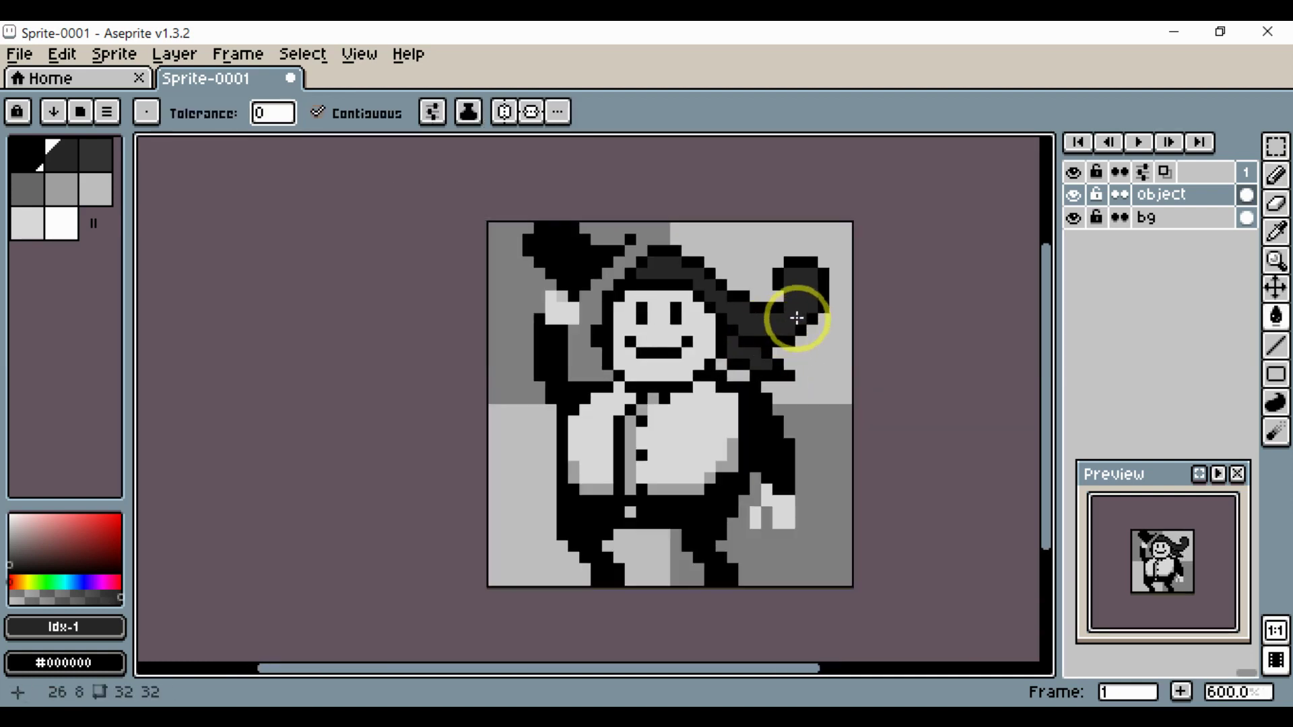
pyautogui.scroll(4, 797, 317)
pyautogui.press('i')
pyautogui.press('[')
pyautogui.press('g')
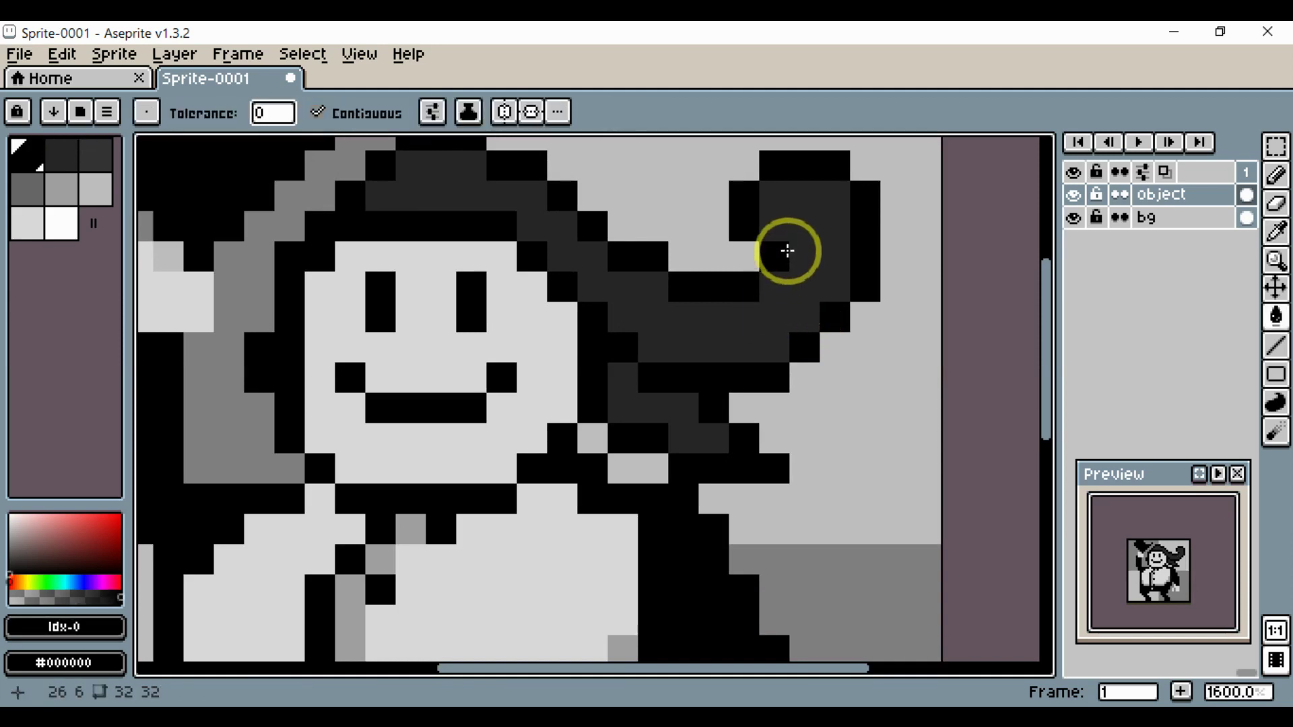
pyautogui.click(802, 235)
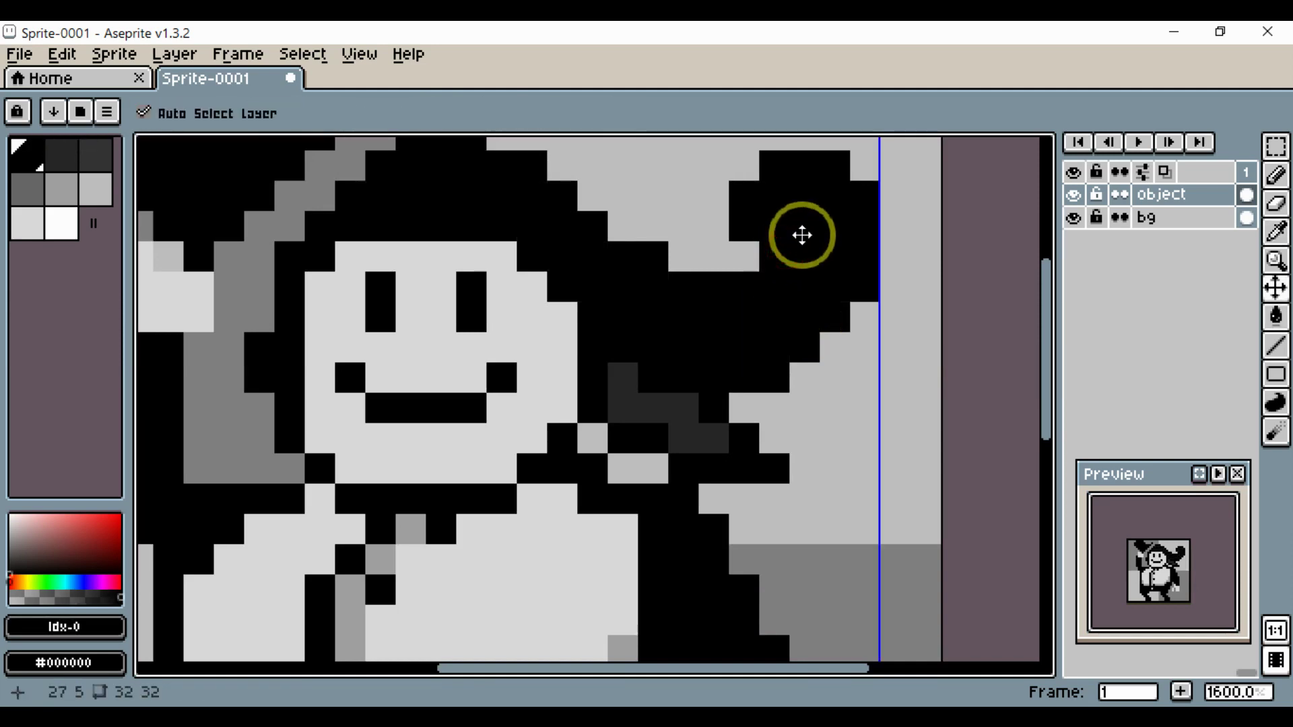
pyautogui.hotkey('ctrl', 'z')
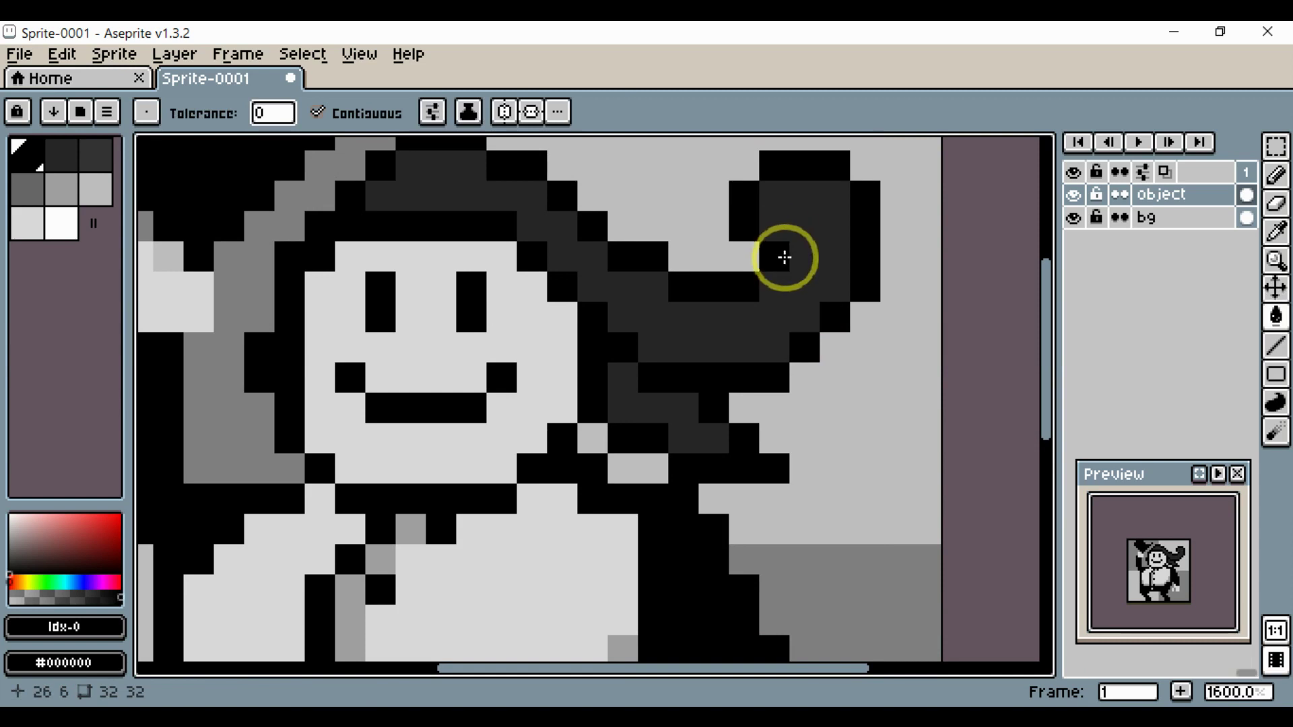
# Draw the inner spiral of the hair curl in black with single pixels.
pyautogui.press('b')
pyautogui.click(802, 225)
pyautogui.scroll(-5, 813, 262)
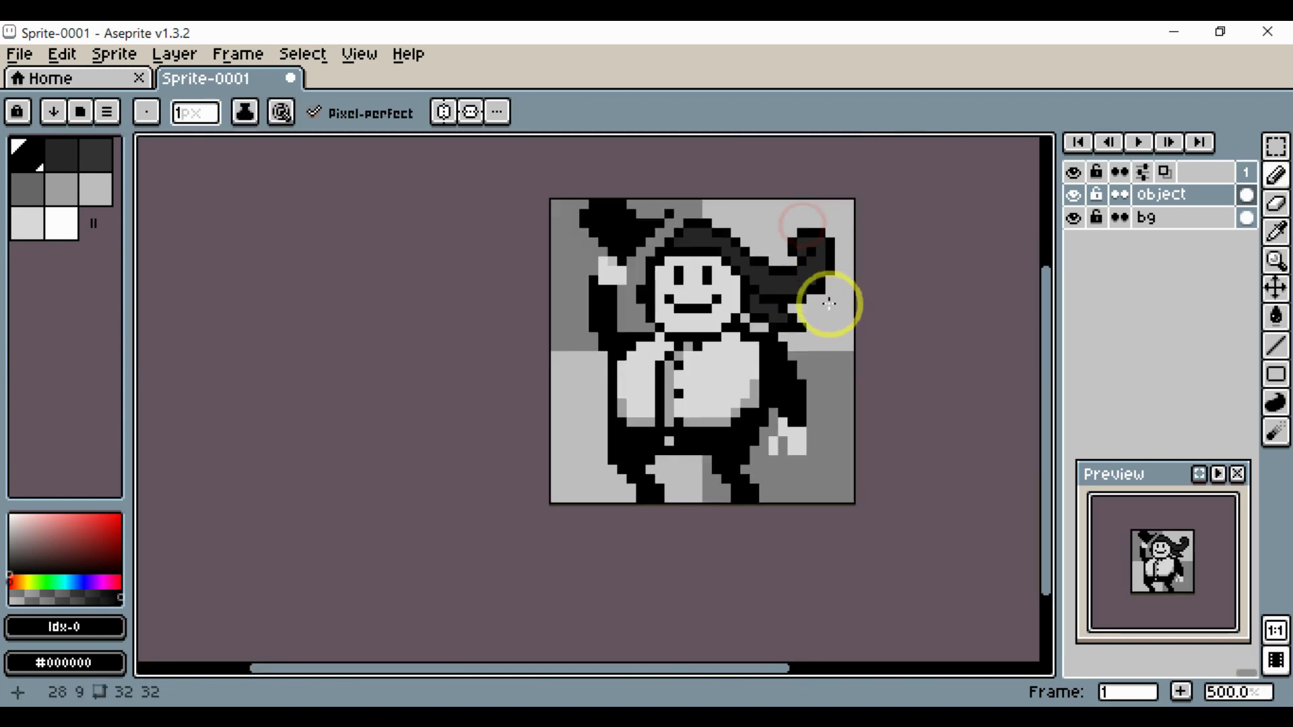
pyautogui.moveTo(831, 303); pyautogui.dragTo(866, 369)
pyautogui.click(869, 386)
pyautogui.scroll(5, 842, 385)
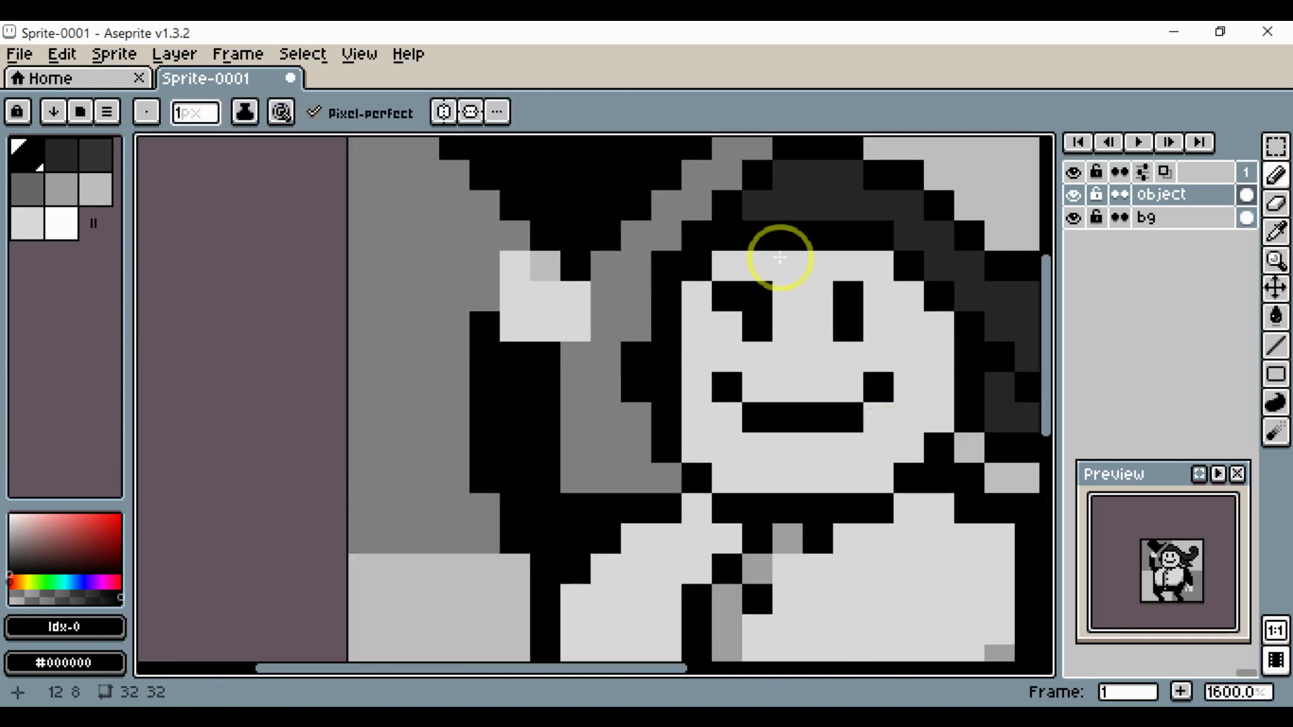
# Paint dark grey #262626 hair pixels above and below the ear on the raised-arm side of the head.
pyautogui.keyDown('alt'); pyautogui.click(827, 183); pyautogui.keyUp('alt')
pyautogui.moveTo(626, 291); pyautogui.dragTo(625, 317)
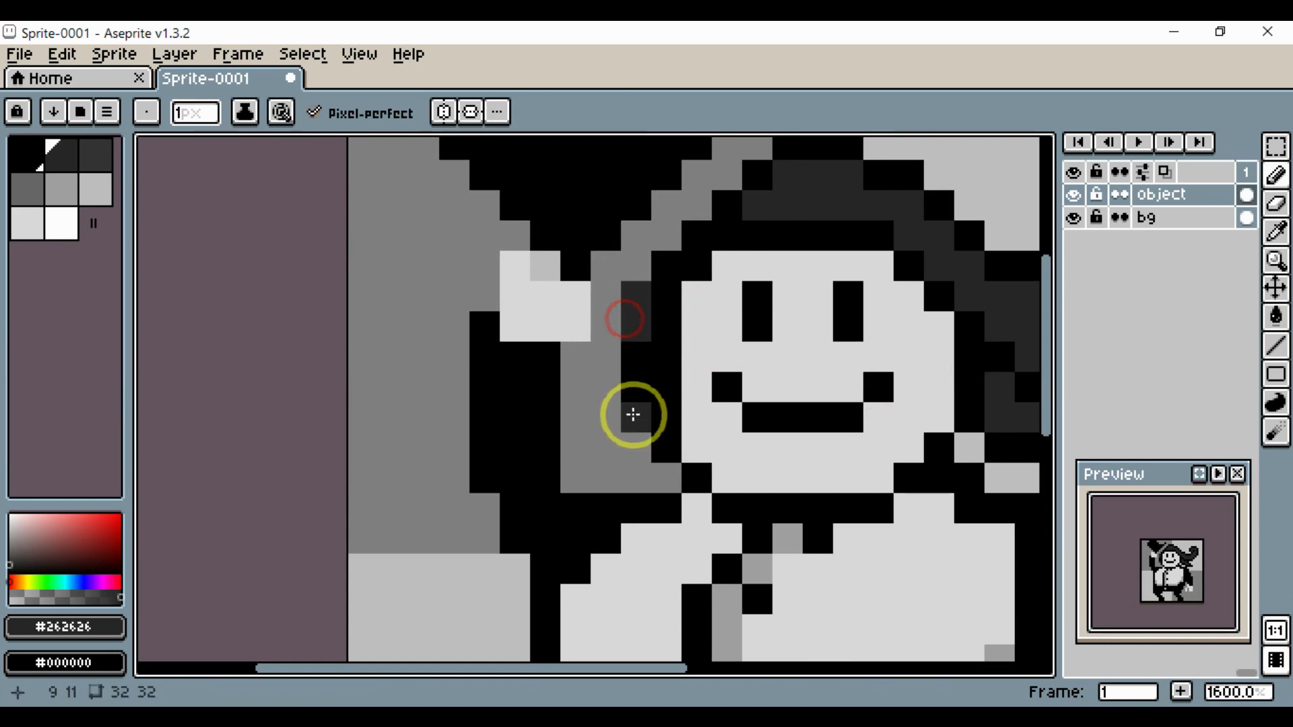
pyautogui.press('alt')
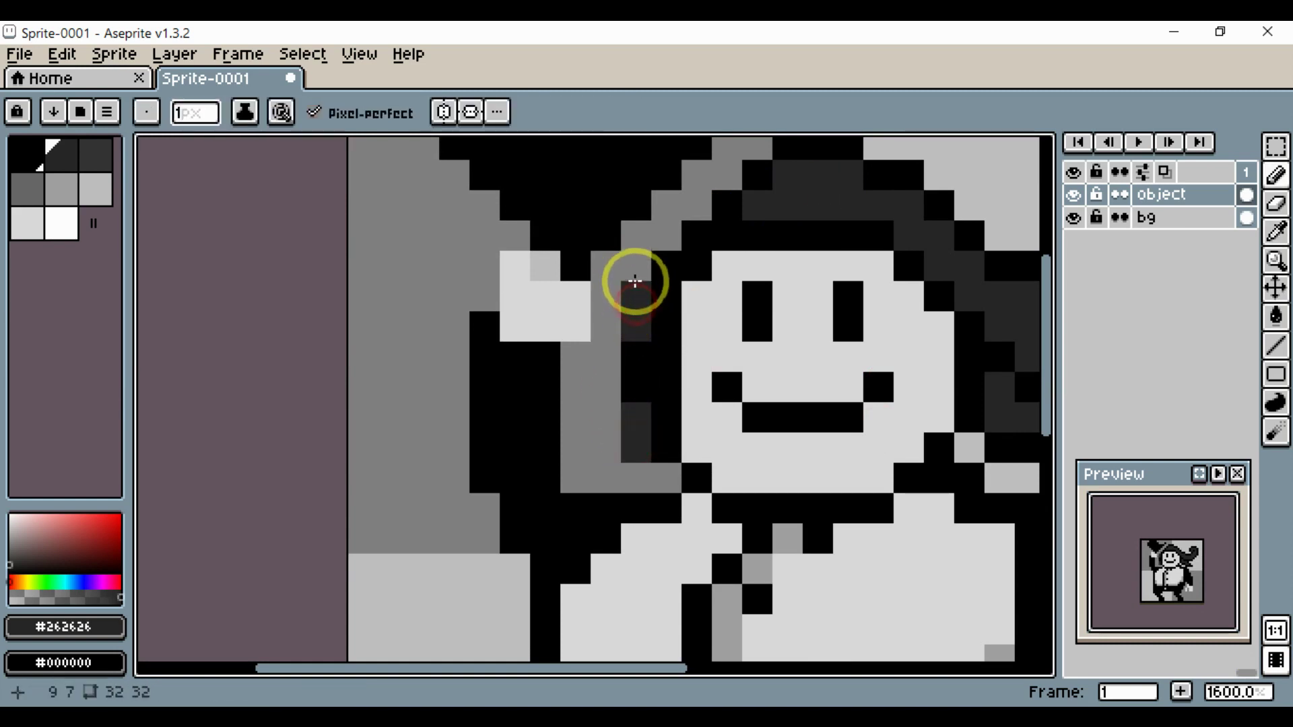
pyautogui.click(637, 269)
# Outline the hair beside the raised arm in black and add a dark grey #262626 pixel at its lower end.
pyautogui.keyDown('alt'); pyautogui.click(655, 268); pyautogui.keyUp('alt')
pyautogui.moveTo(624, 268)
pyautogui.mouseDown()
pyautogui.moveTo(600, 326)
pyautogui.moveTo(598, 430)
pyautogui.moveTo(623, 473)
pyautogui.mouseUp()
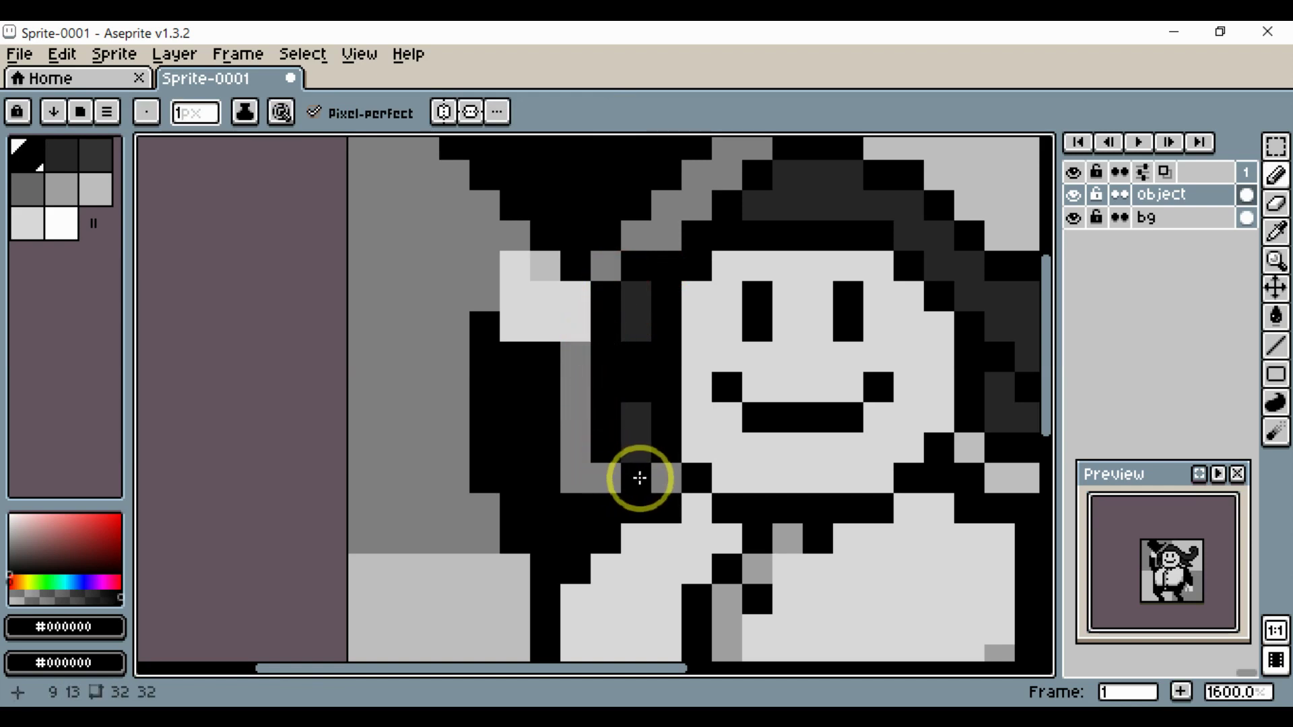
pyautogui.keyDown('alt'); pyautogui.click(639, 454); pyautogui.keyUp('alt')
pyautogui.click(662, 473)
pyautogui.scroll(-4, 677, 479)
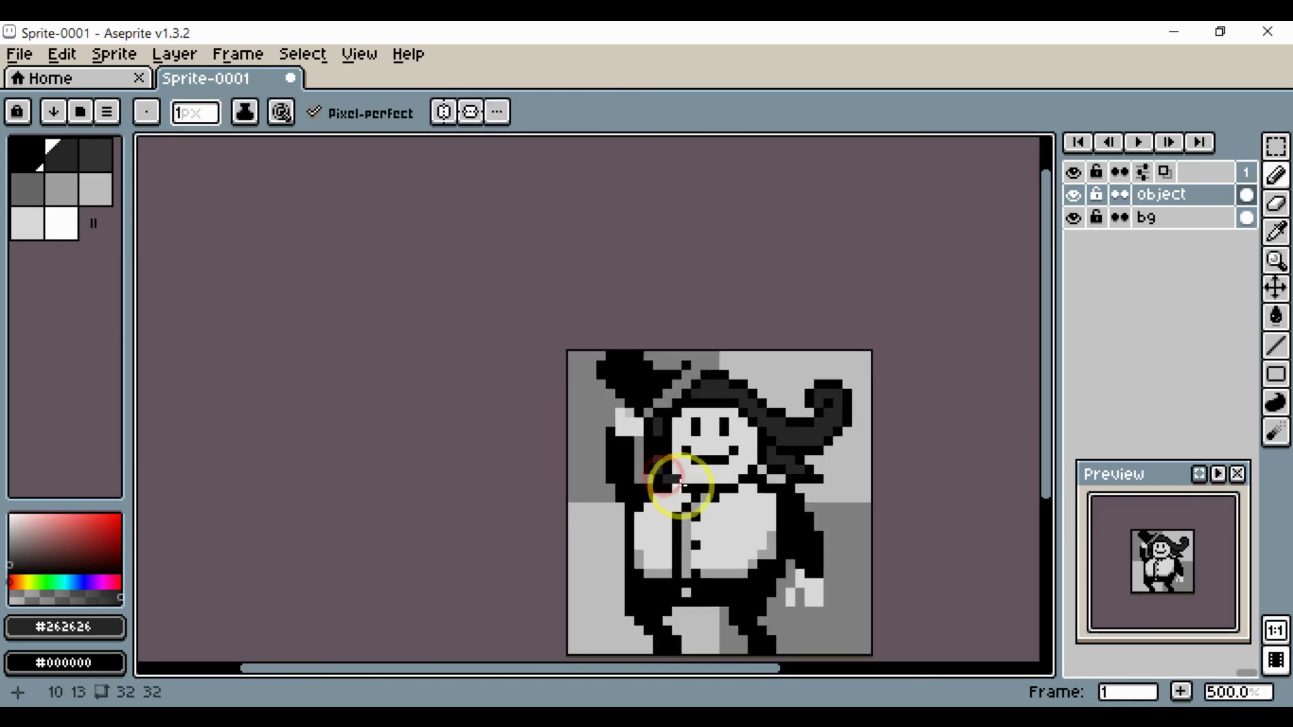
pyautogui.scroll(-2, 688, 496)
# Extend the black jacket over the shirt's side beside the lowered arm and fill the leftover light pixels inside it.
pyautogui.scroll(4, 698, 569)
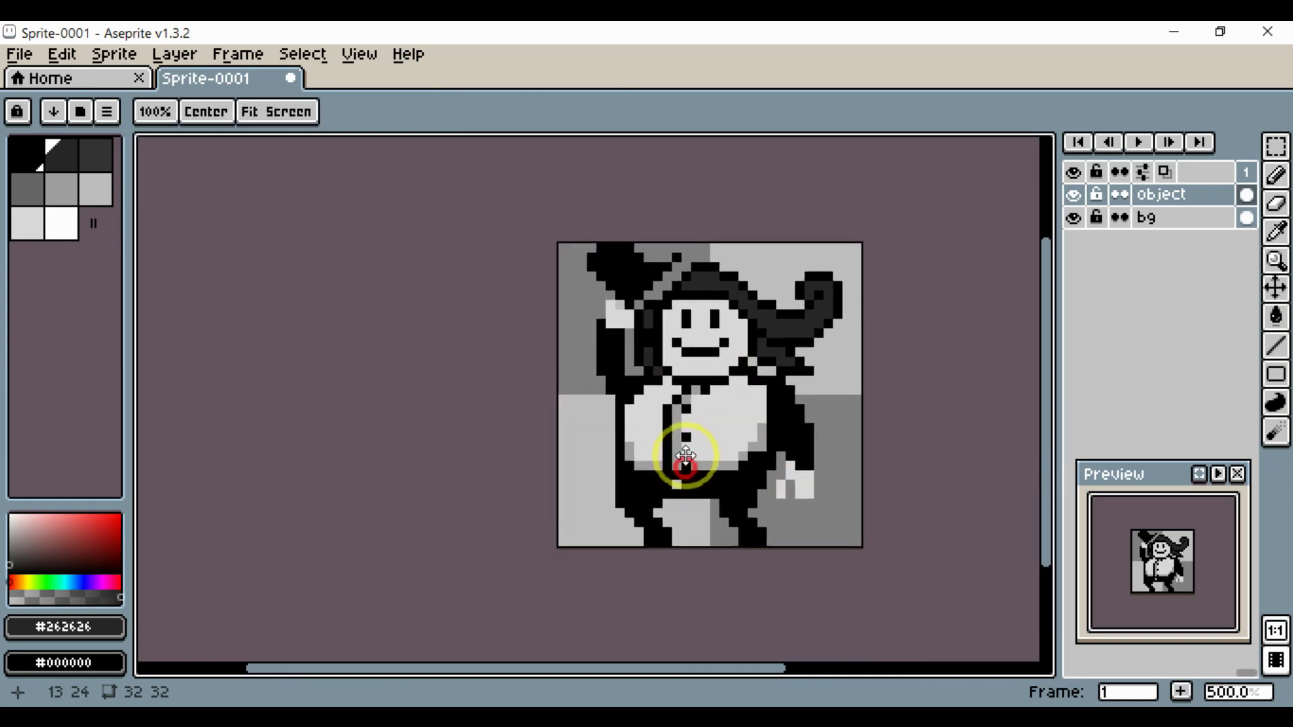
pyautogui.scroll(2, 694, 387)
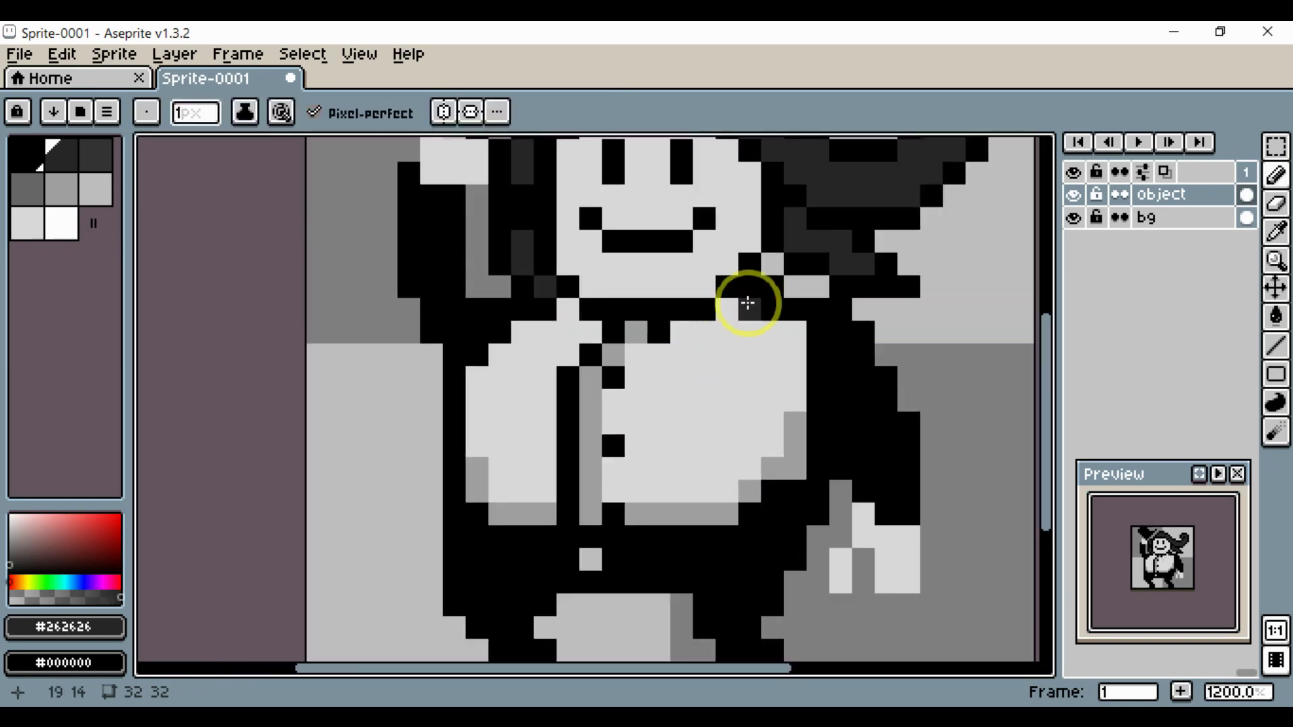
pyautogui.keyDown('alt'); pyautogui.click(770, 306); pyautogui.keyUp('alt')
pyautogui.moveTo(730, 306); pyautogui.dragTo(767, 332)
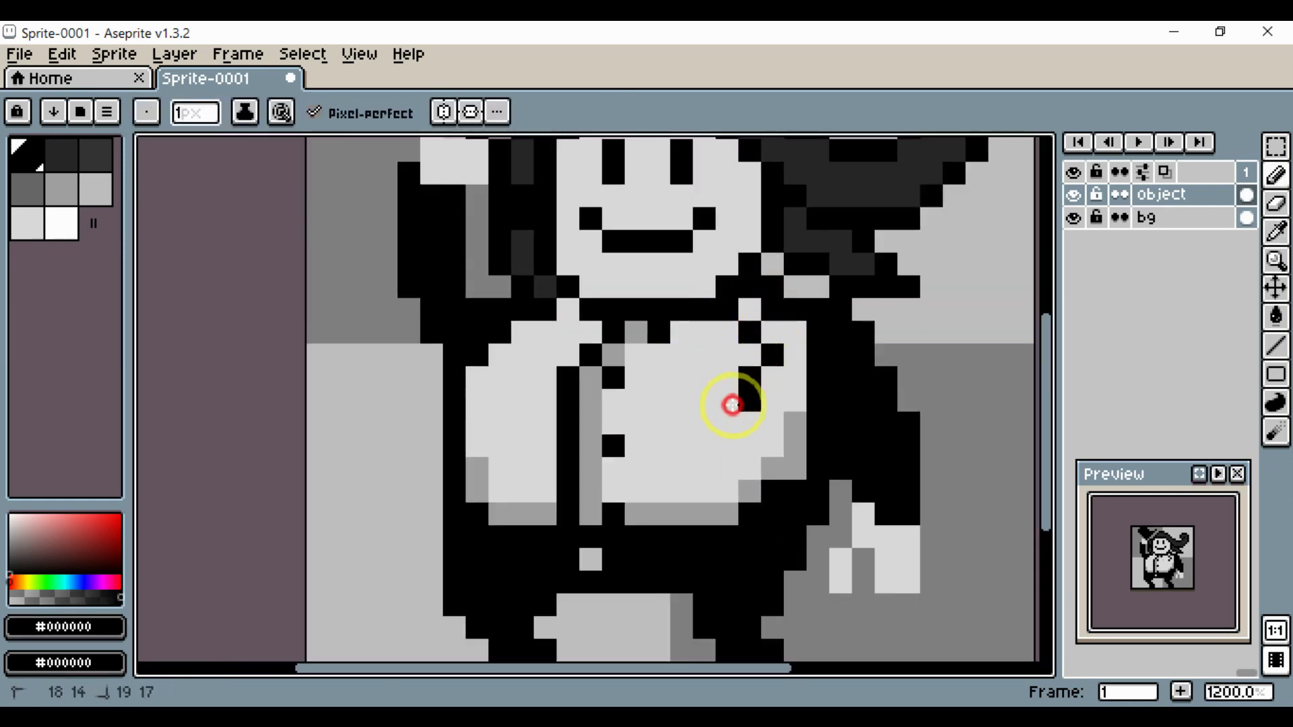
pyautogui.moveTo(750, 496)
pyautogui.mouseDown()
pyautogui.moveTo(786, 400)
pyautogui.moveTo(778, 419)
pyautogui.moveTo(753, 412)
pyautogui.moveTo(795, 364)
pyautogui.moveTo(782, 332)
pyautogui.mouseUp()
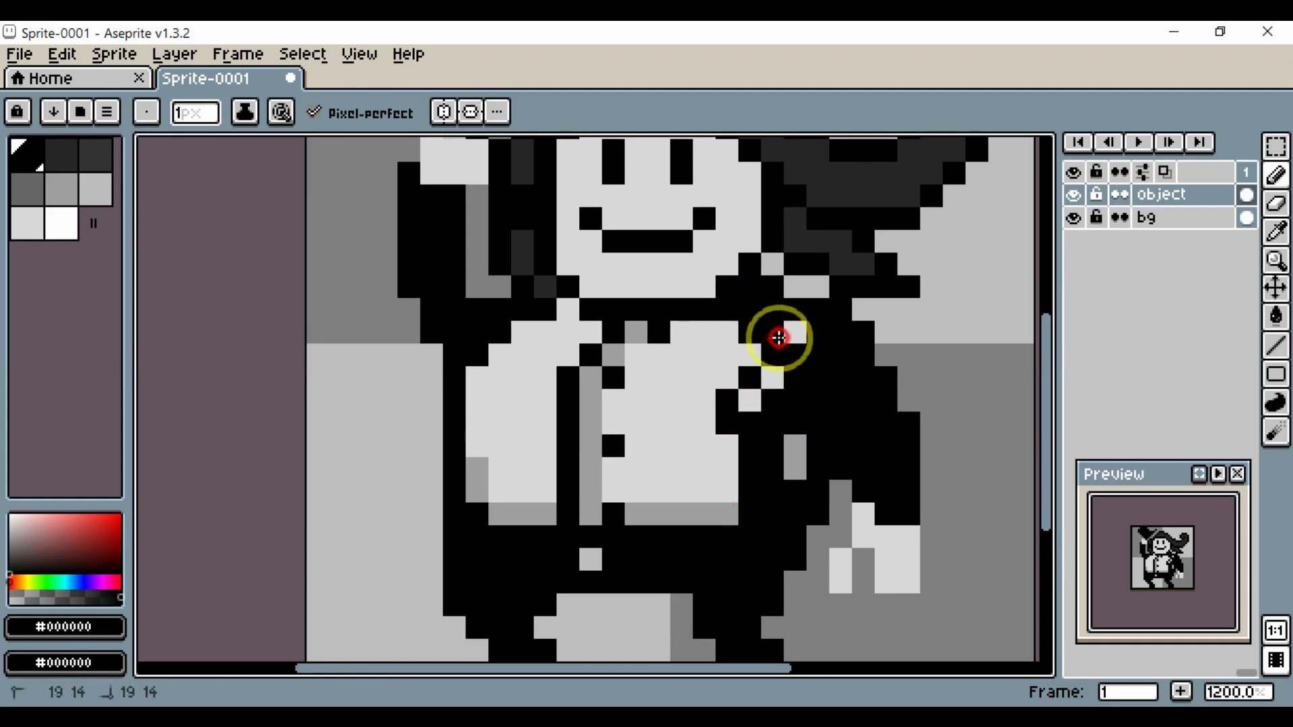
pyautogui.scroll(-5, 781, 375)
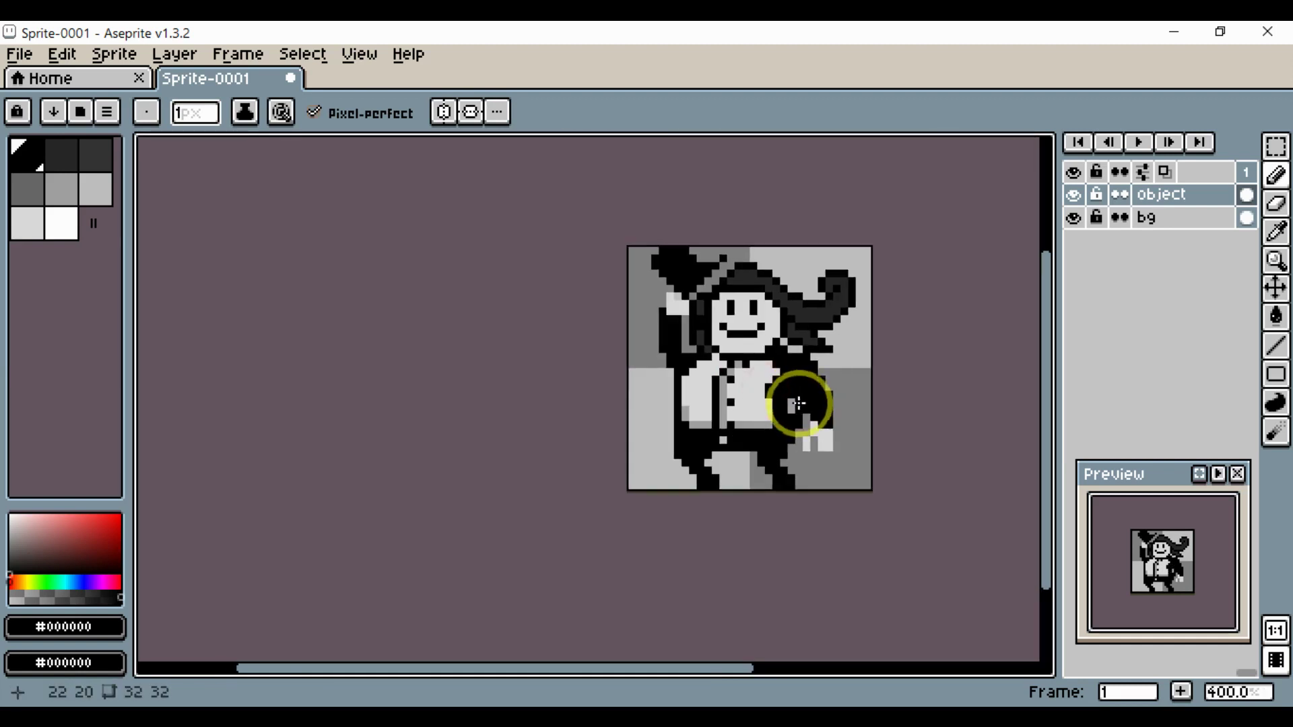
pyautogui.scroll(5, 799, 395)
pyautogui.click(818, 419)
pyautogui.scroll(-5, 815, 414)
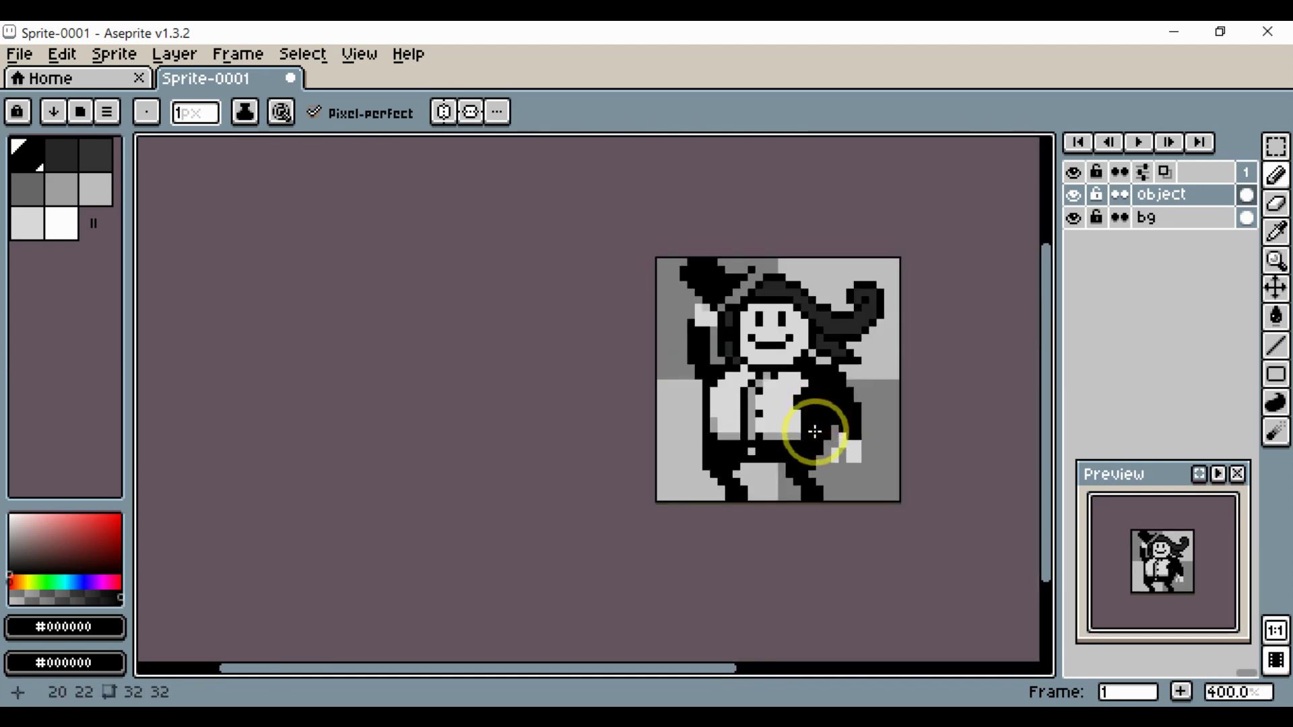
# Even out the shirt's edge beside the lowered arm with light grey pixels and trim its lower corner with black.
pyautogui.scroll(3, 815, 424)
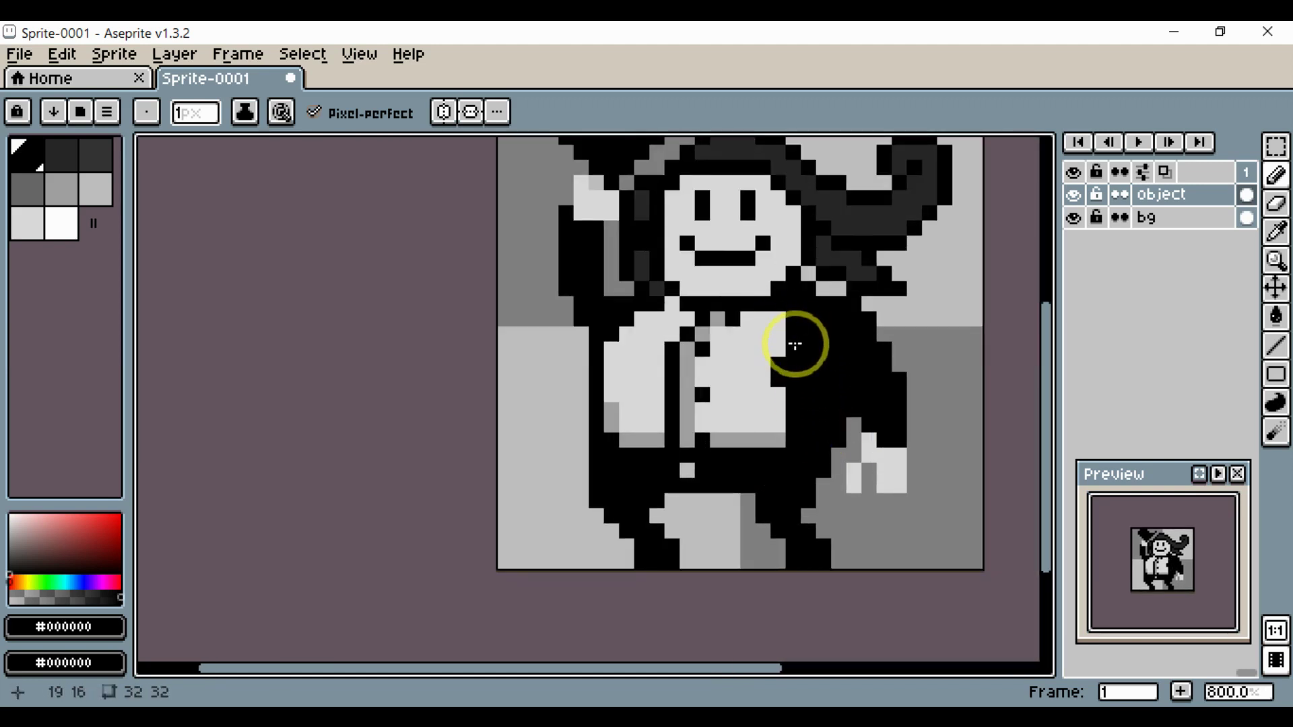
pyautogui.scroll(3, 791, 363)
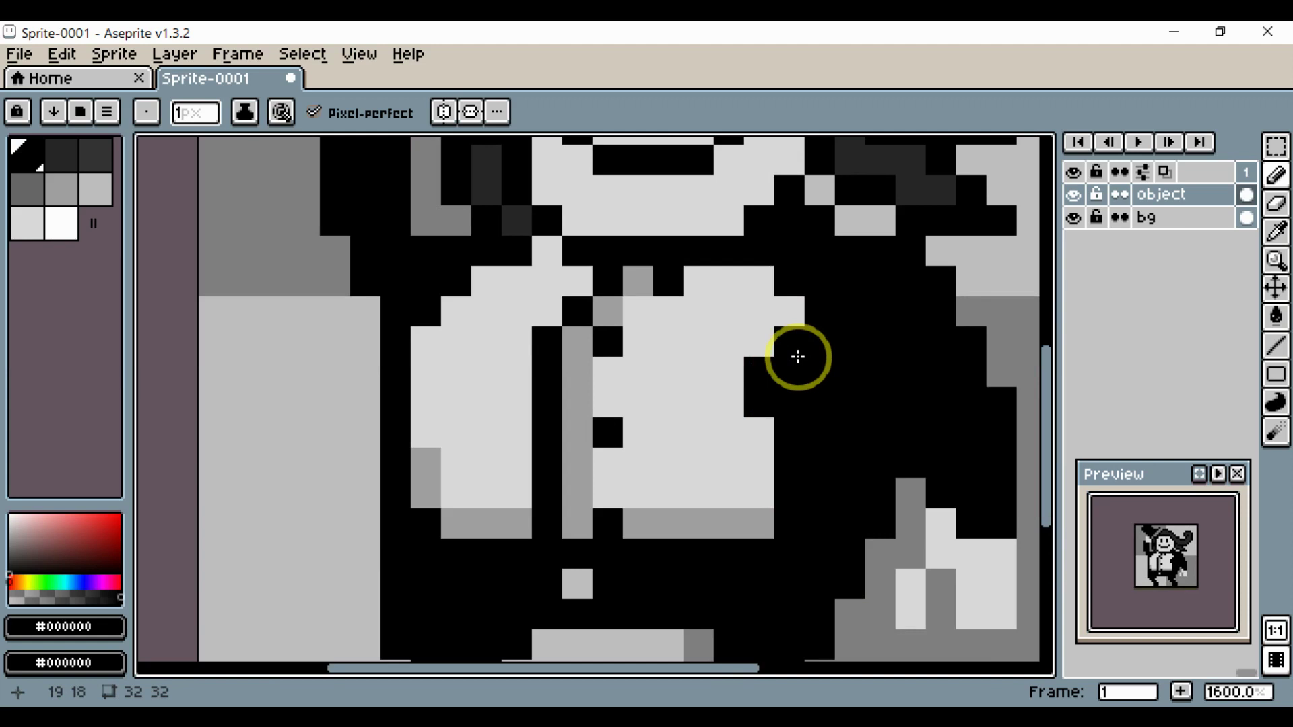
pyautogui.keyDown('alt'); pyautogui.click(710, 373); pyautogui.keyUp('alt')
pyautogui.moveTo(784, 342)
pyautogui.mouseDown()
pyautogui.moveTo(761, 412)
pyautogui.moveTo(773, 418)
pyautogui.moveTo(785, 380)
pyautogui.moveTo(765, 487)
pyautogui.moveTo(785, 490)
pyautogui.moveTo(754, 518)
pyautogui.moveTo(774, 528)
pyautogui.moveTo(793, 467)
pyautogui.moveTo(756, 466)
pyautogui.mouseUp()
pyautogui.click(781, 446)
pyautogui.keyDown('alt'); pyautogui.click(783, 491); pyautogui.keyUp('alt')
pyautogui.click(754, 514)
# Widen the shirt's upper corner near the neck towards the lowered arm with light grey #d9d9d9.
pyautogui.scroll(-3, 775, 535)
pyautogui.scroll(1, 775, 519)
pyautogui.click(793, 467)
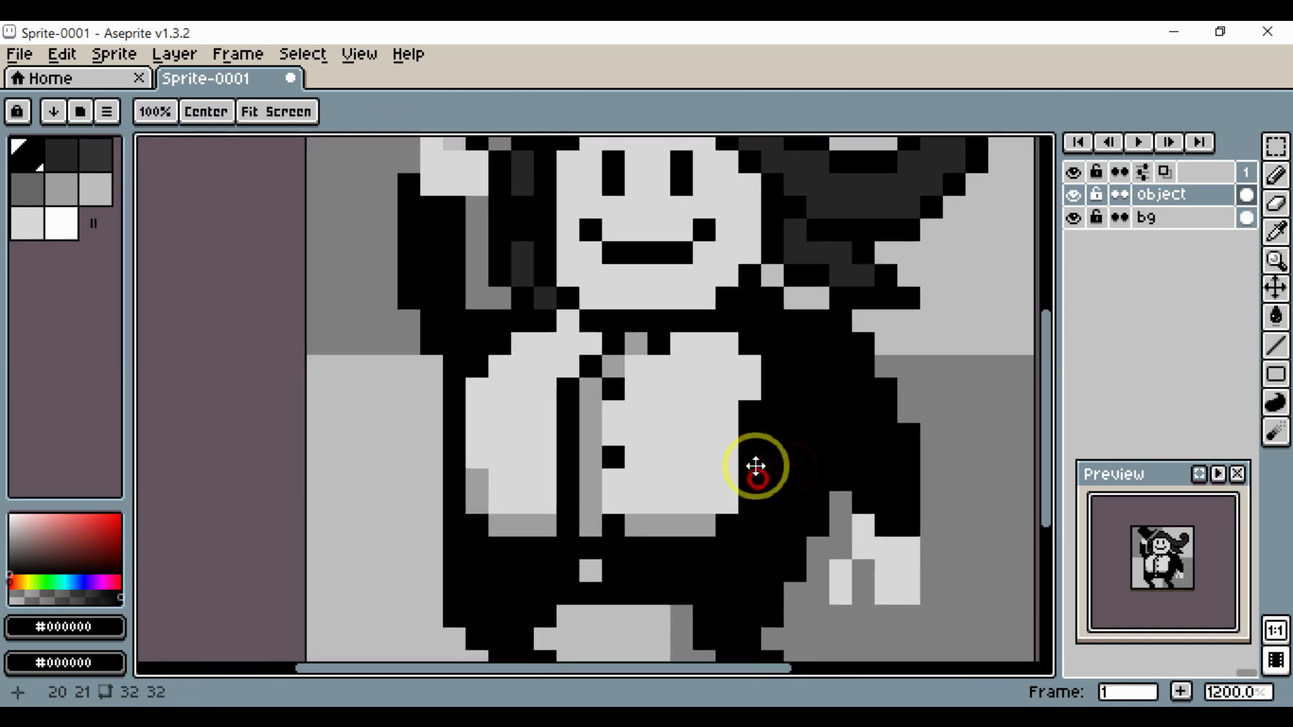
pyautogui.click(753, 387)
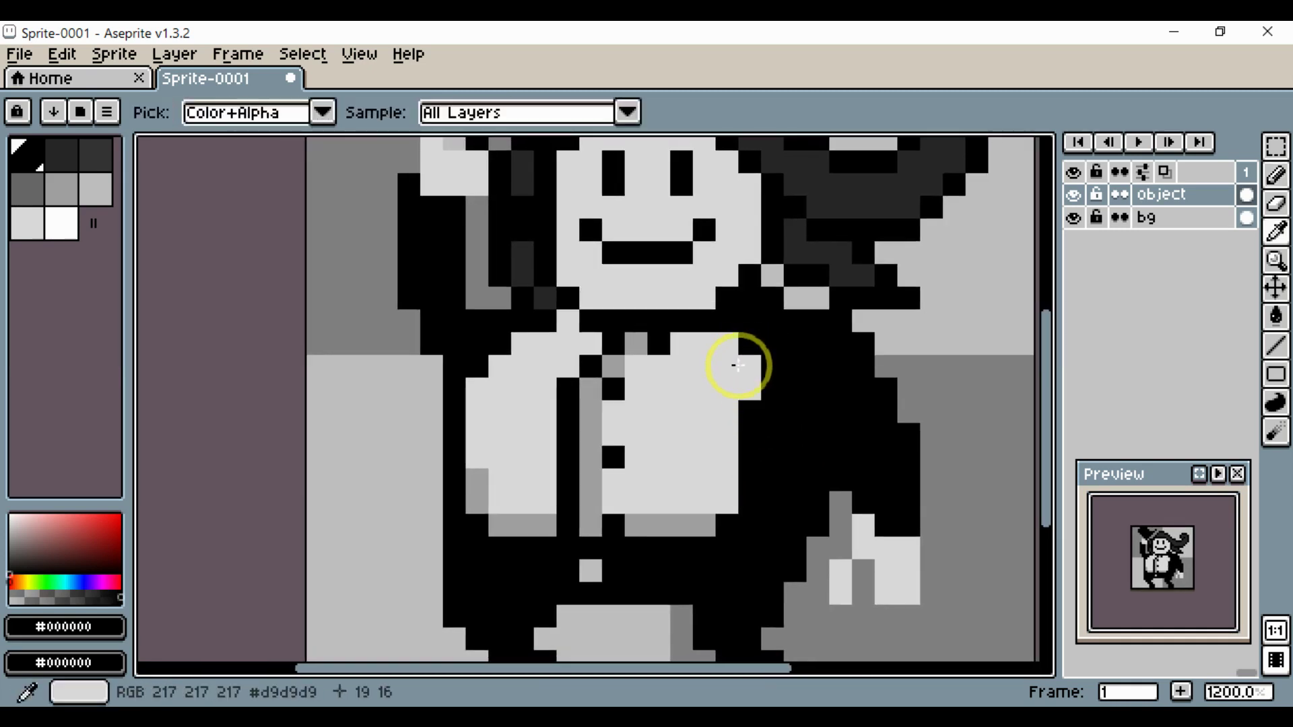
pyautogui.keyDown('alt'); pyautogui.click(739, 369); pyautogui.keyUp('alt')
pyautogui.click(756, 342)
pyautogui.scroll(-5, 755, 417)
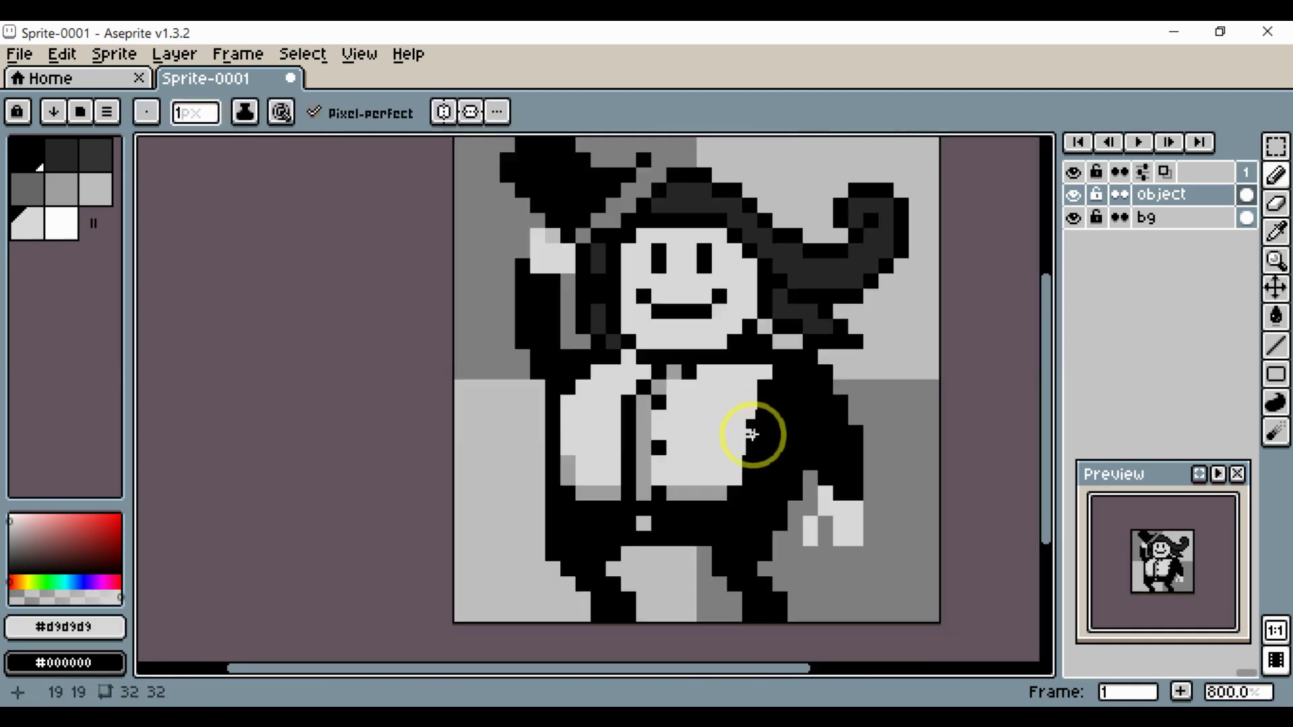
pyautogui.scroll(5, 774, 462)
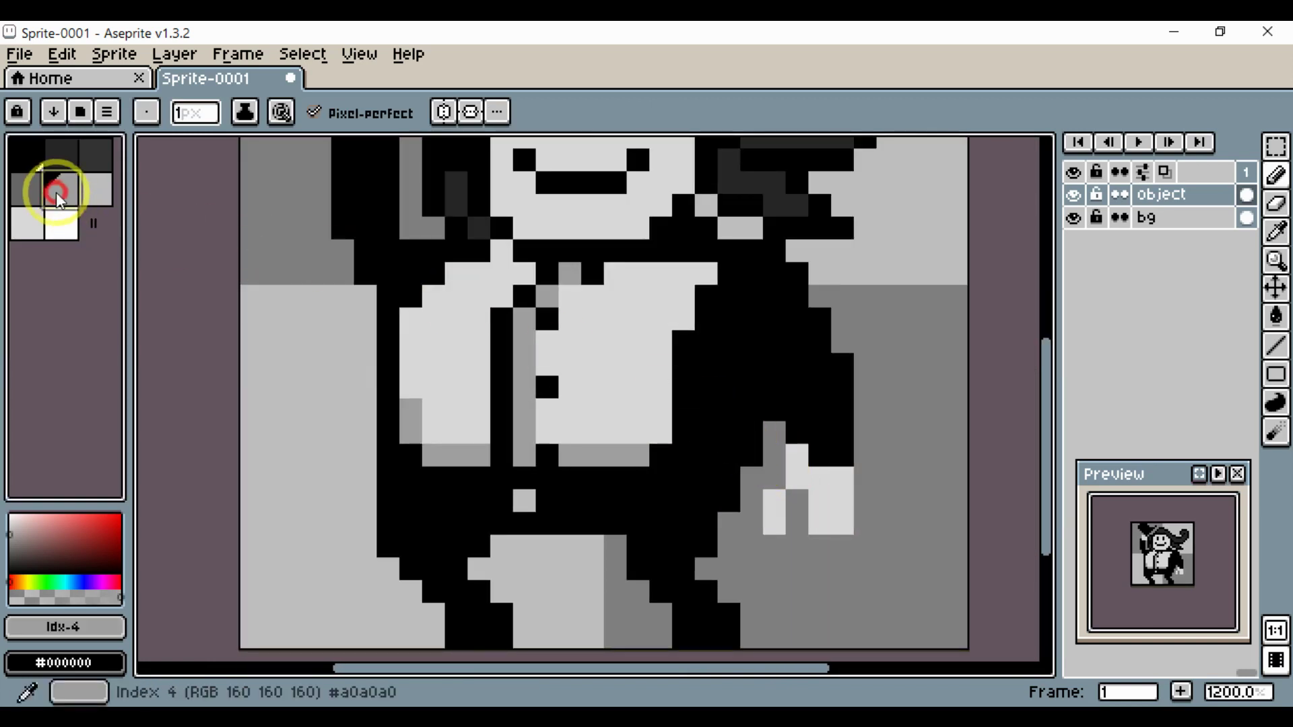
# Draw a dark grey #262626 jagged lapel line down the black jacket on the lowered-arm side.
pyautogui.click(62, 154)
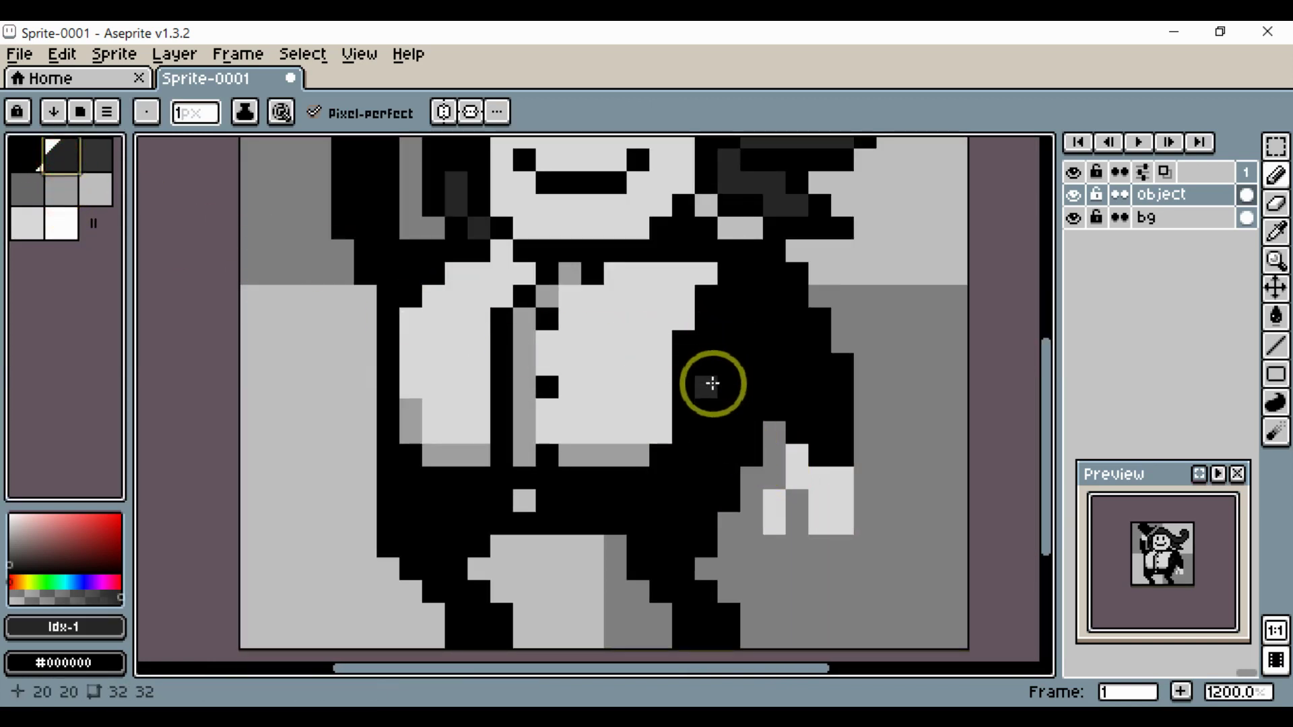
pyautogui.moveTo(707, 381); pyautogui.dragTo(757, 324)
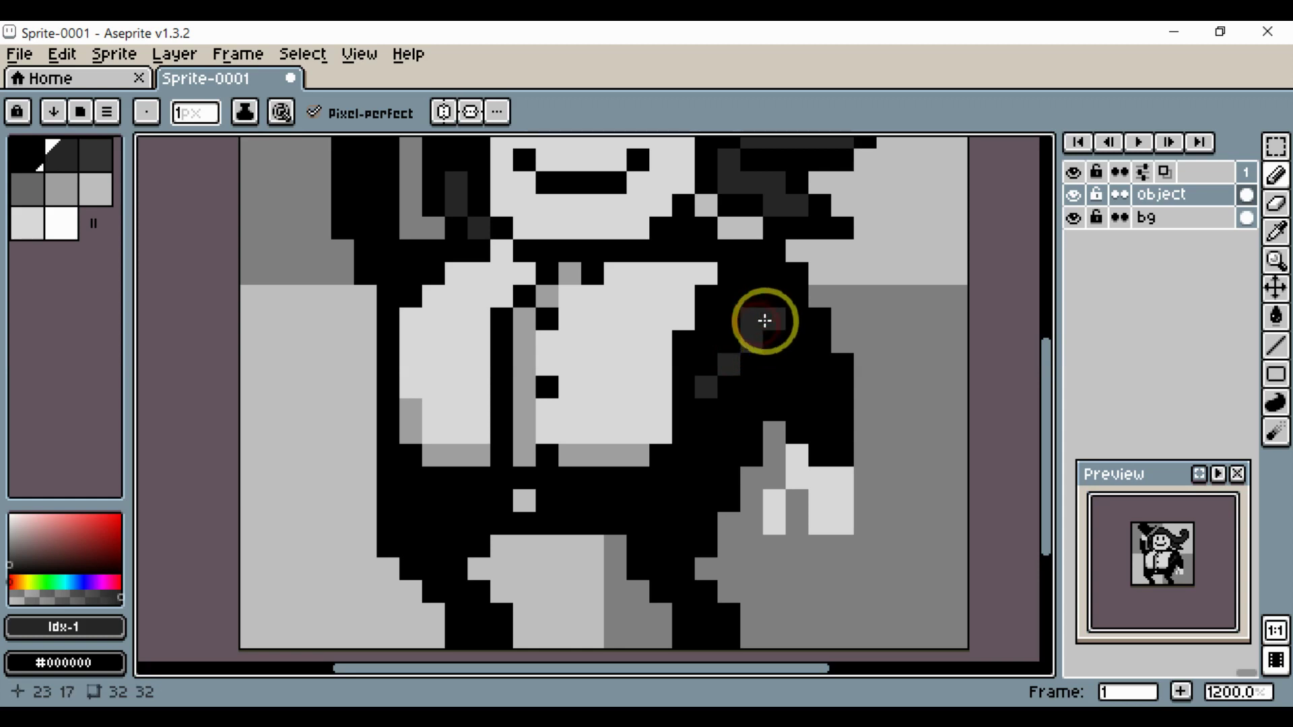
pyautogui.click(736, 277)
pyautogui.scroll(-4, 762, 327)
pyautogui.scroll(5, 736, 370)
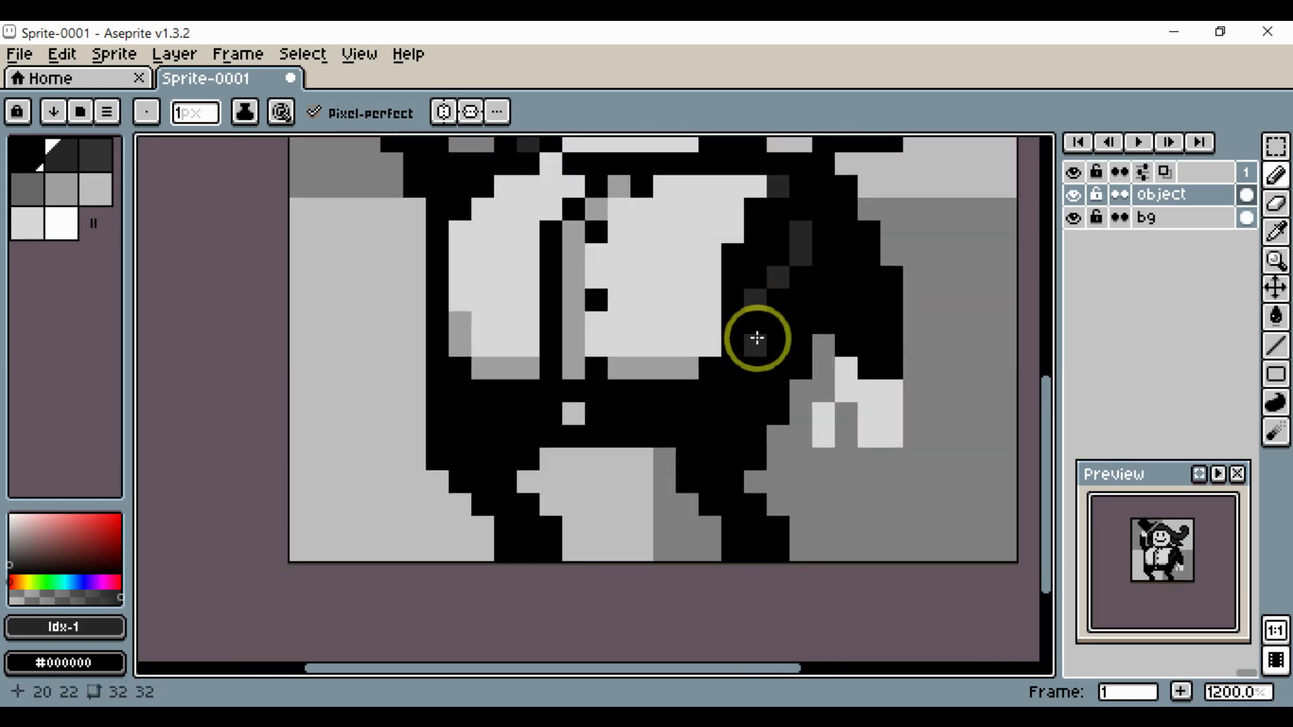
pyautogui.moveTo(770, 332); pyautogui.dragTo(732, 367)
pyautogui.scroll(-5, 761, 373)
pyautogui.scroll(3, 676, 365)
# Widen the black jacket side below the raised arm to two pixels.
pyautogui.moveTo(608, 308)
pyautogui.mouseDown()
pyautogui.moveTo(599, 338)
pyautogui.moveTo(621, 310)
pyautogui.moveTo(611, 439)
pyautogui.mouseUp()
pyautogui.scroll(2, 602, 327)
pyautogui.keyDown('alt'); pyautogui.click(619, 307); pyautogui.keyUp('alt')
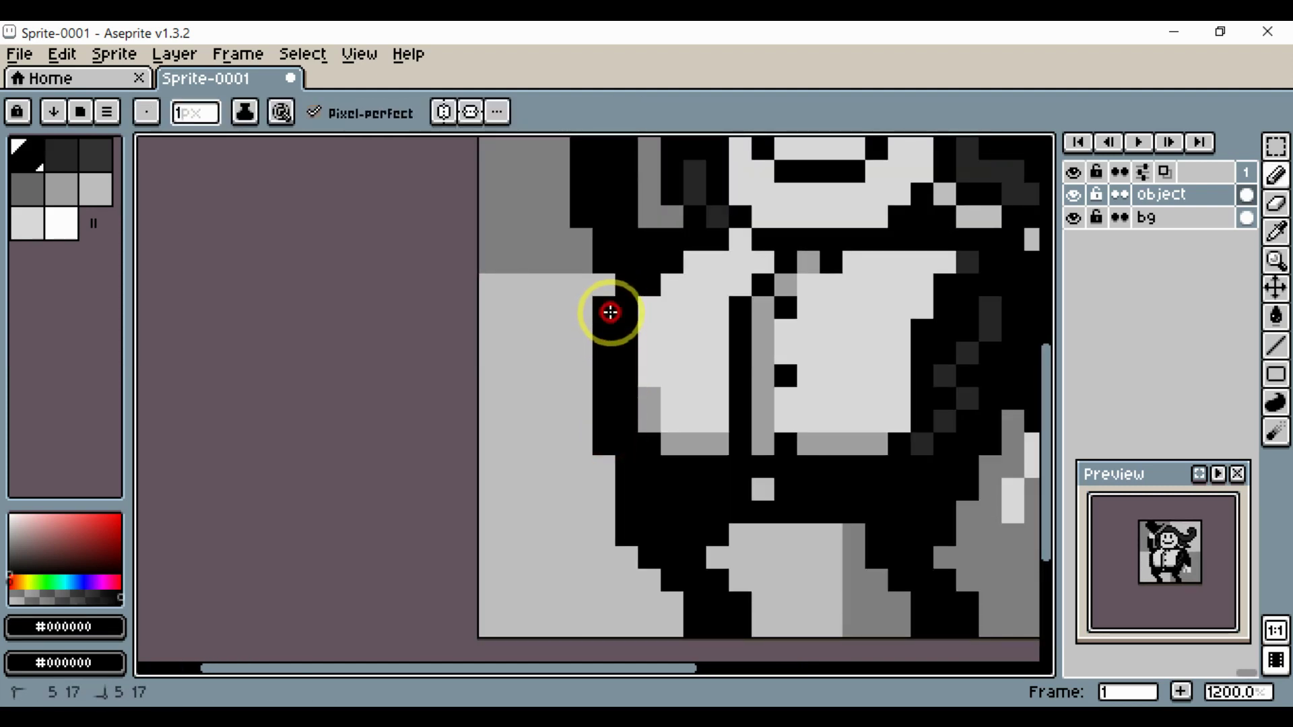
pyautogui.scroll(-5, 640, 375)
pyautogui.scroll(5, 620, 353)
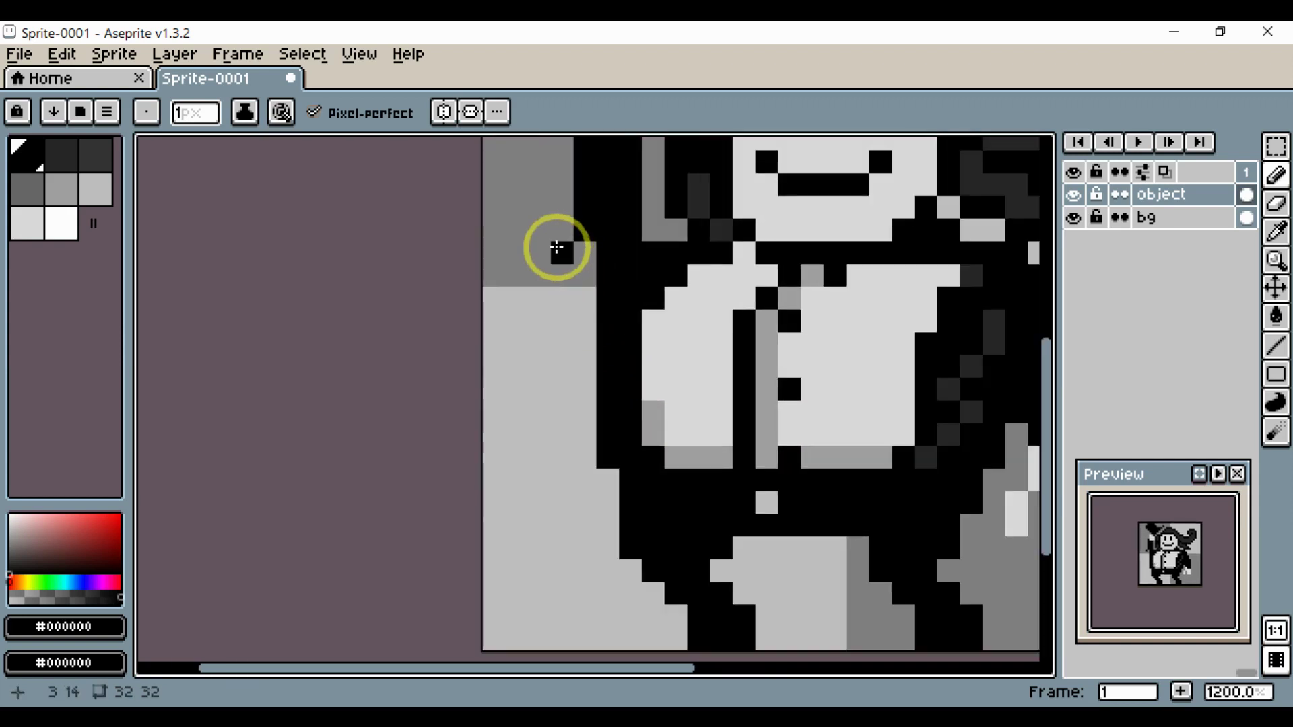
# Draw a black curved elbow outline on the outer side of the raised arm.
pyautogui.press('space')
pyautogui.moveTo(556, 231); pyautogui.dragTo(564, 362)
pyautogui.moveTo(574, 252)
pyautogui.mouseDown()
pyautogui.moveTo(543, 338)
pyautogui.moveTo(609, 413)
pyautogui.mouseUp()
pyautogui.keyDown('alt'); pyautogui.click(645, 313); pyautogui.keyUp('alt')
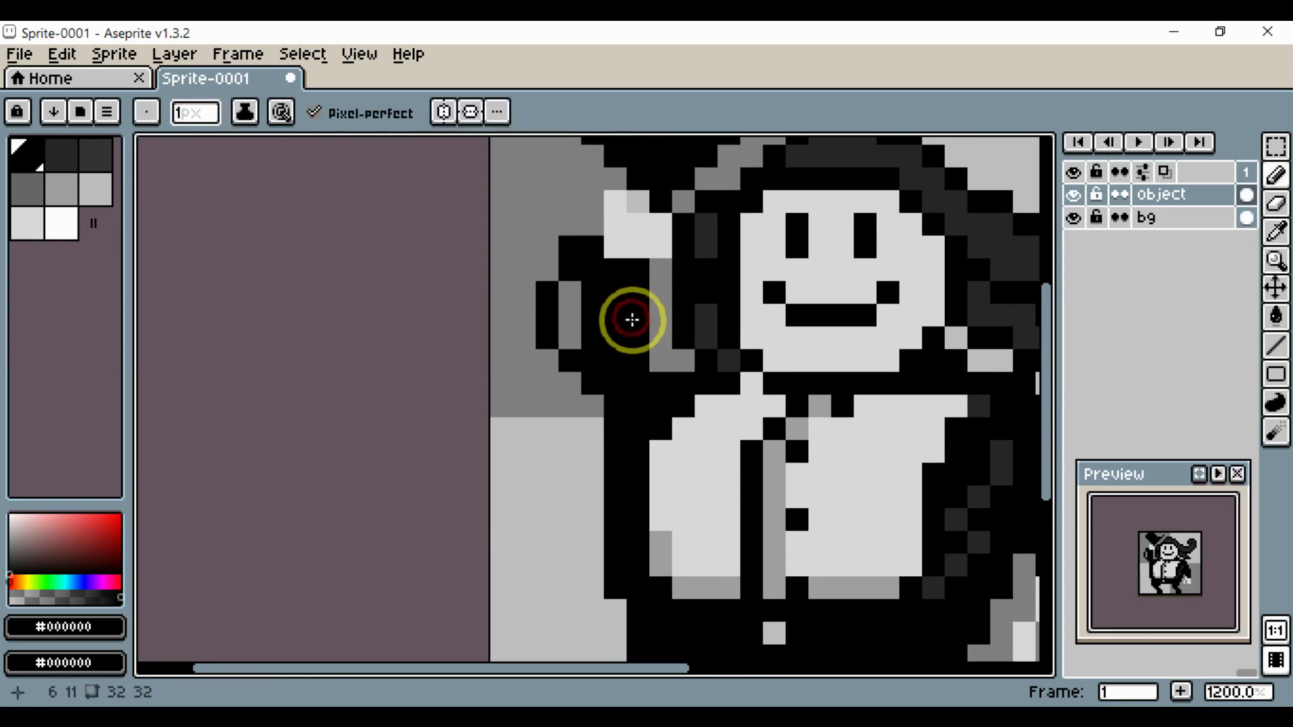
# Erase black pixels from the inner side of the raised arm to bend it at the elbow.
pyautogui.press('e')
pyautogui.click(630, 339)
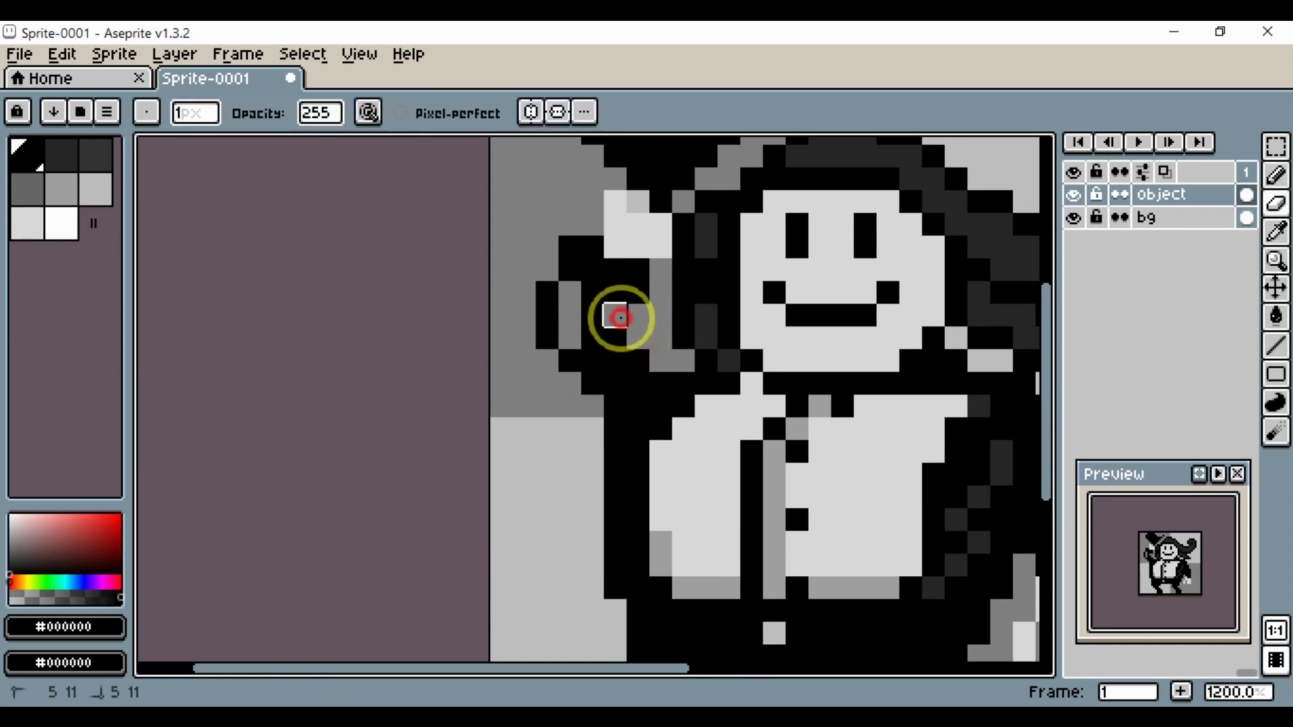
pyautogui.click(638, 294)
pyautogui.scroll(-5, 658, 375)
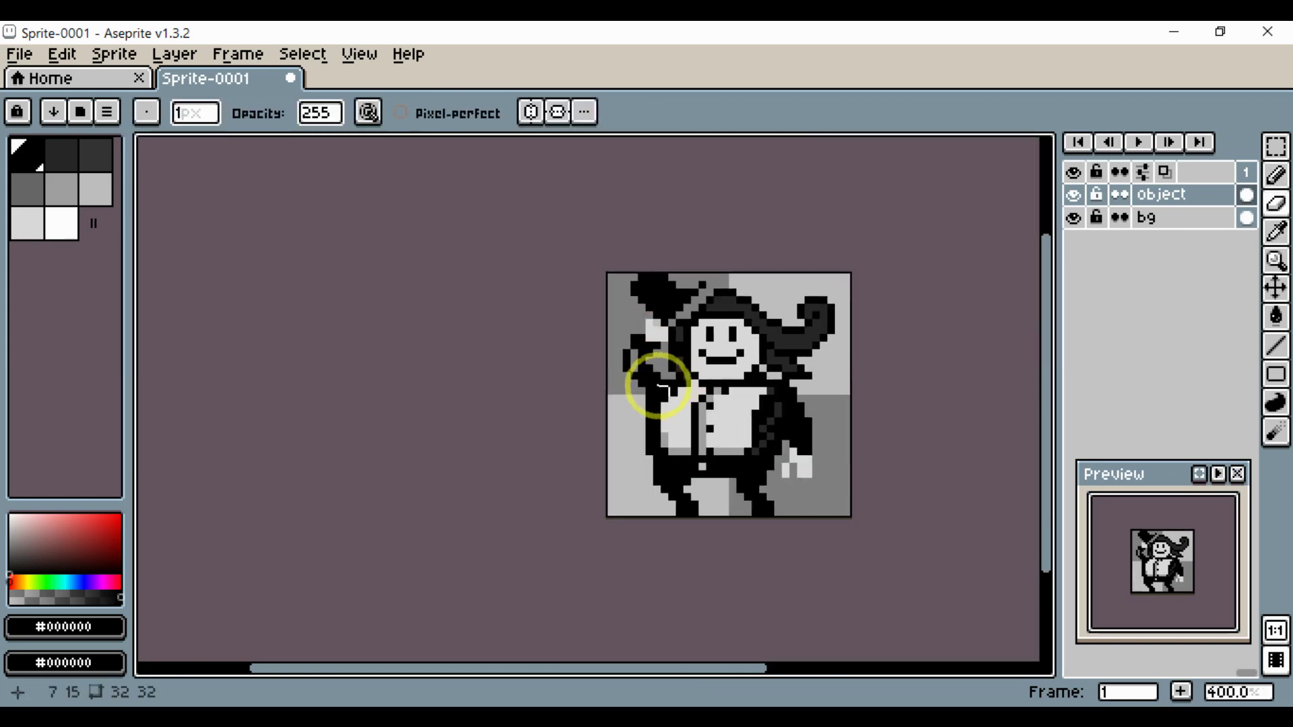
# Fill the gap inside the bent raised arm with black and extend the sleeve up beside the hand.
pyautogui.scroll(3, 657, 375)
pyautogui.keyDown('alt'); pyautogui.click(622, 362); pyautogui.keyUp('alt')
pyautogui.press('b')
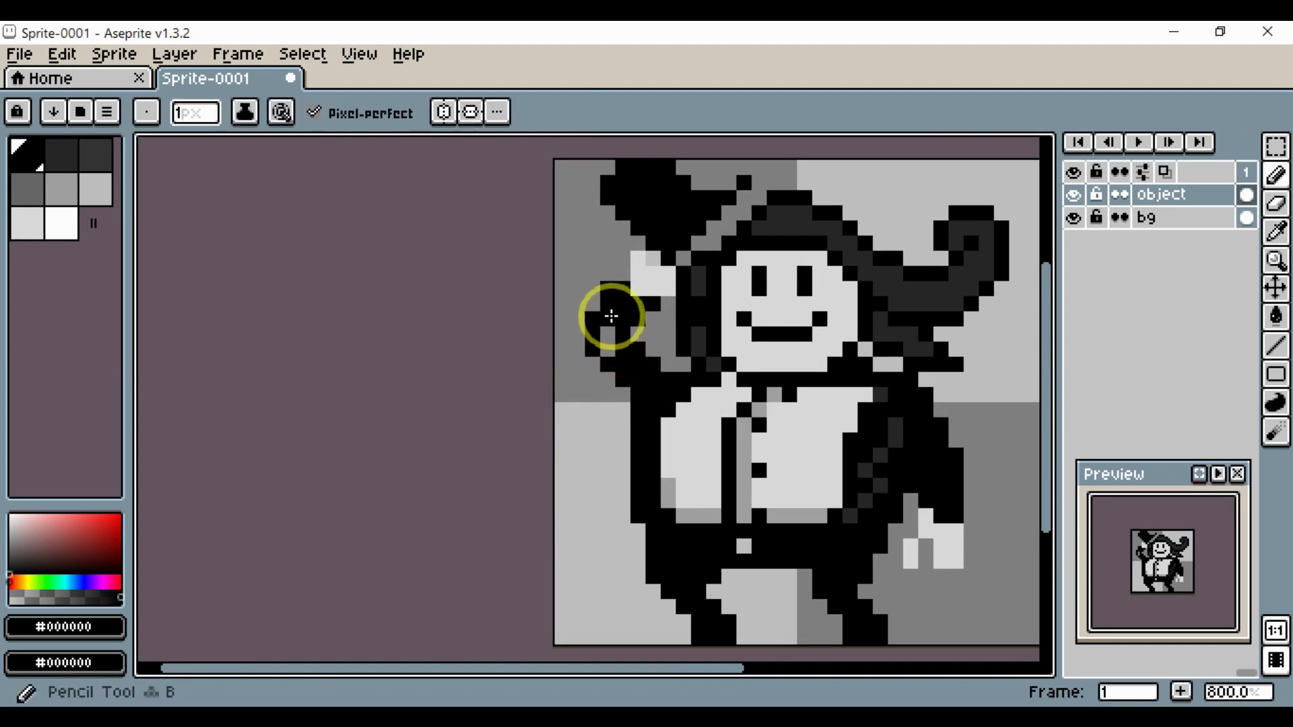
pyautogui.click(608, 351)
pyautogui.scroll(-3, 620, 337)
pyautogui.scroll(5, 625, 356)
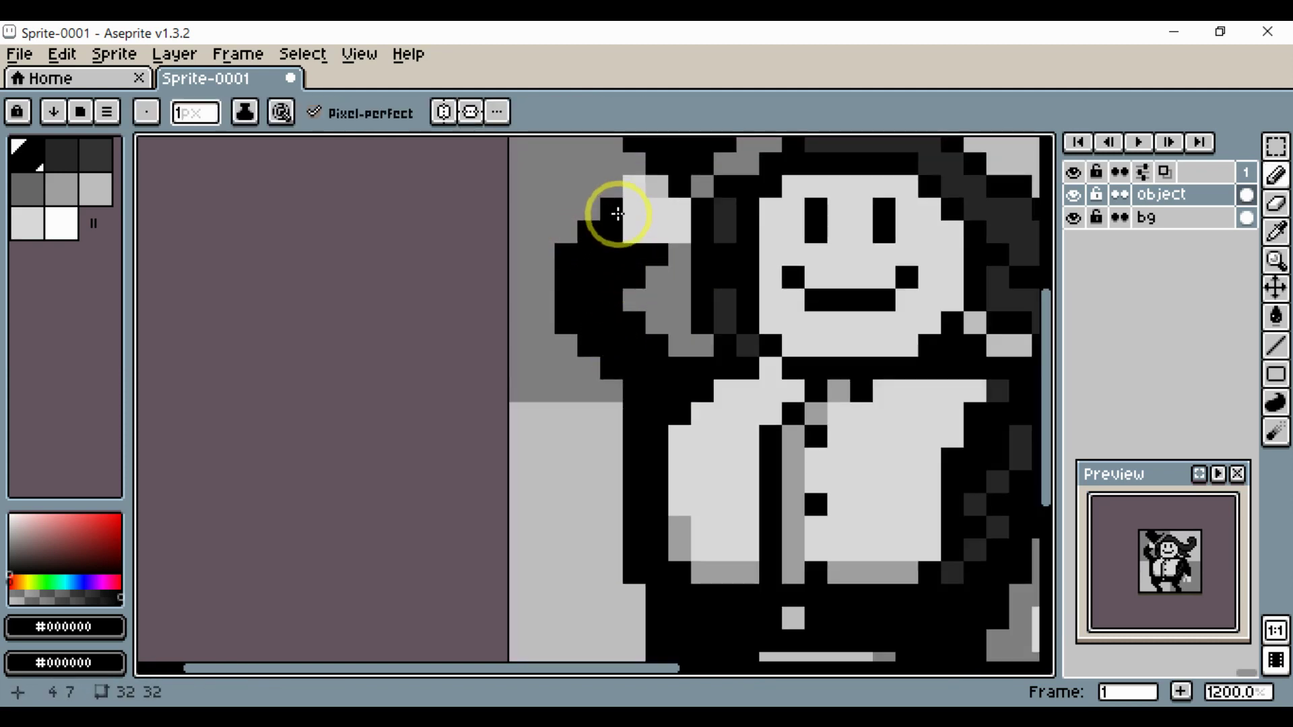
pyautogui.click(616, 210)
pyautogui.scroll(-5, 626, 269)
pyautogui.scroll(3, 579, 378)
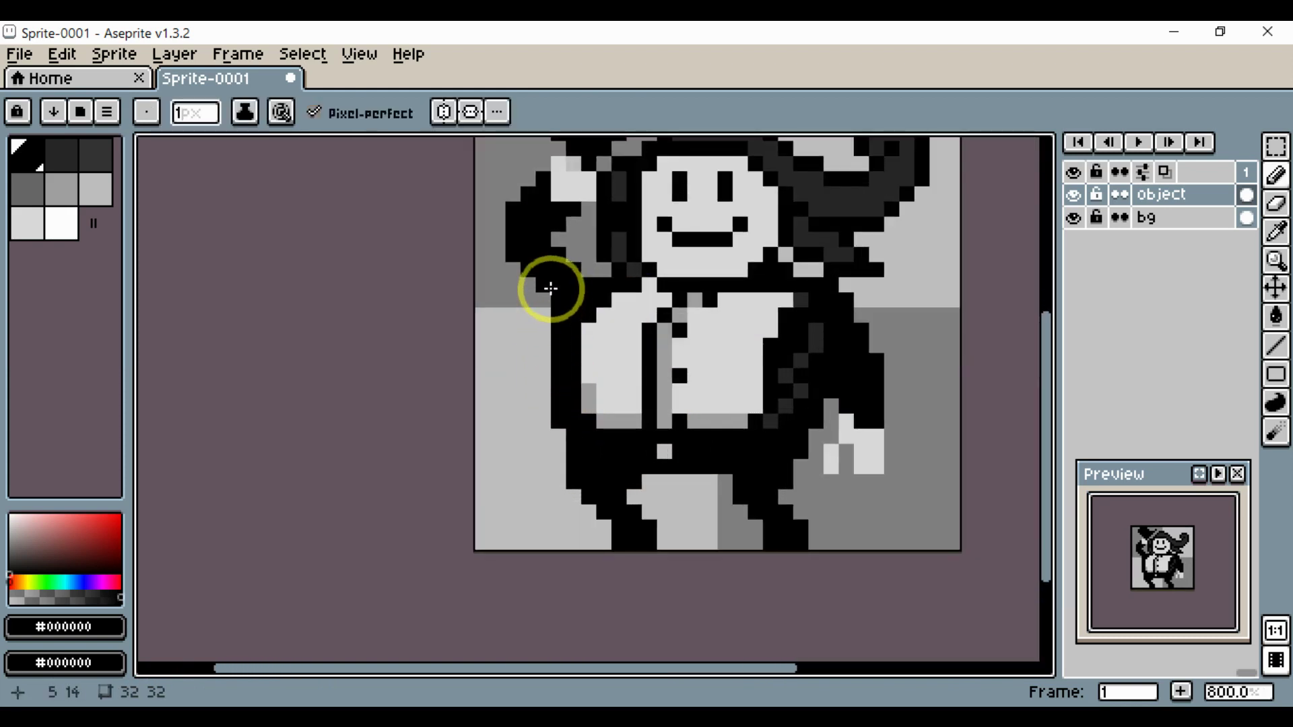
pyautogui.click(544, 304)
pyautogui.moveTo(546, 316); pyautogui.dragTo(541, 441)
pyautogui.hotkey('ctrl', 'z')
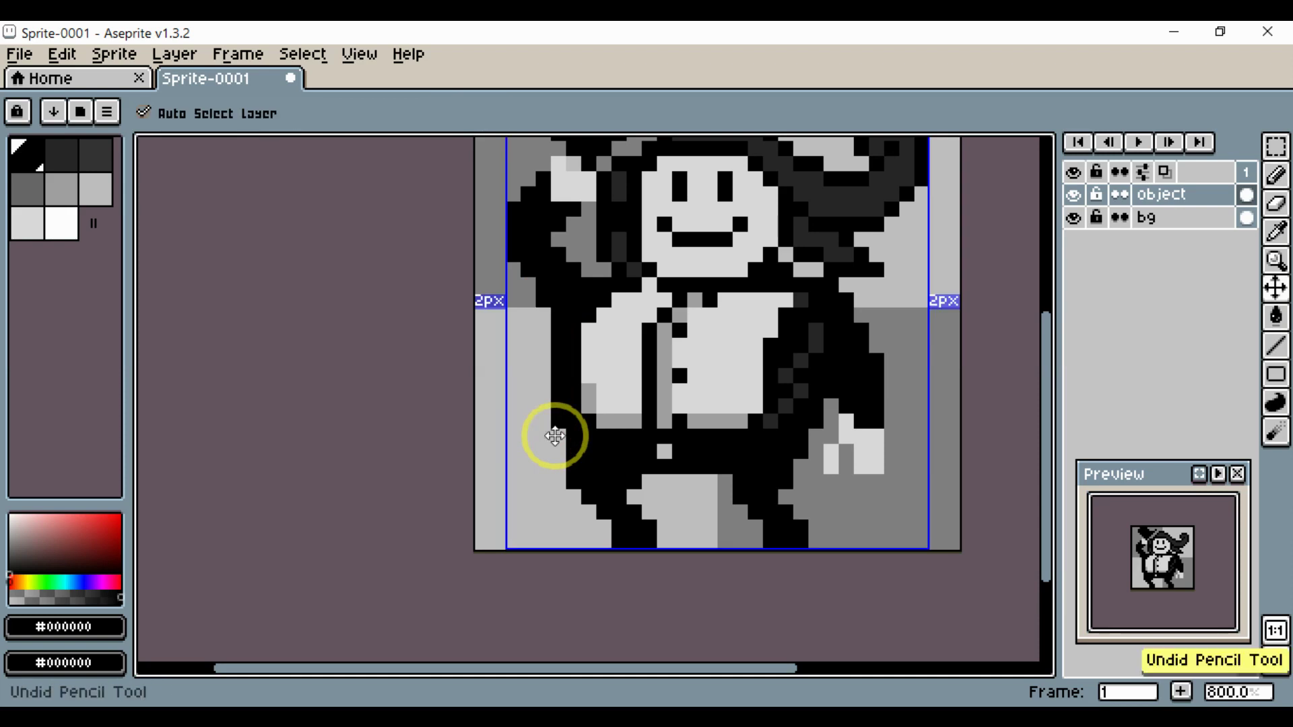
# Extend the jacket's lower outer corner at the hip on the raised-arm side with black.
pyautogui.scroll(-2, 558, 440)
pyautogui.scroll(2, 559, 427)
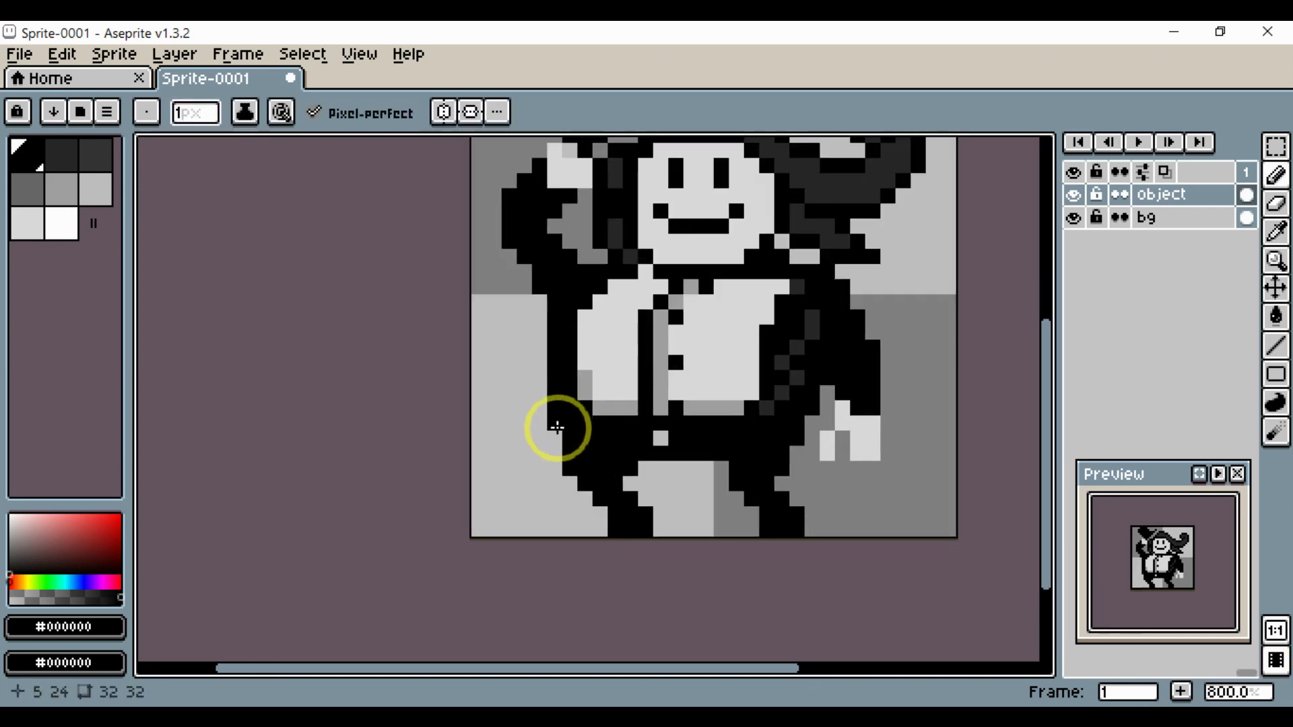
pyautogui.moveTo(557, 427); pyautogui.dragTo(565, 446)
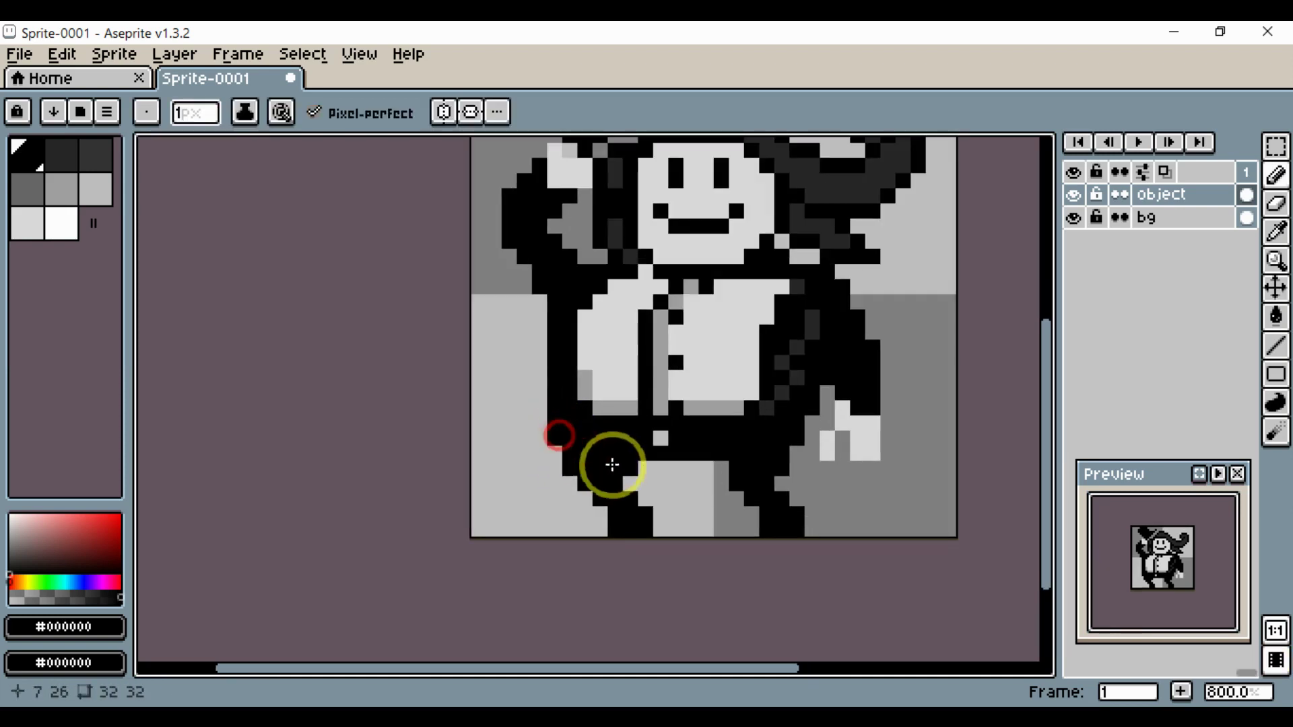
pyautogui.scroll(-3, 647, 472)
pyautogui.scroll(6, 741, 491)
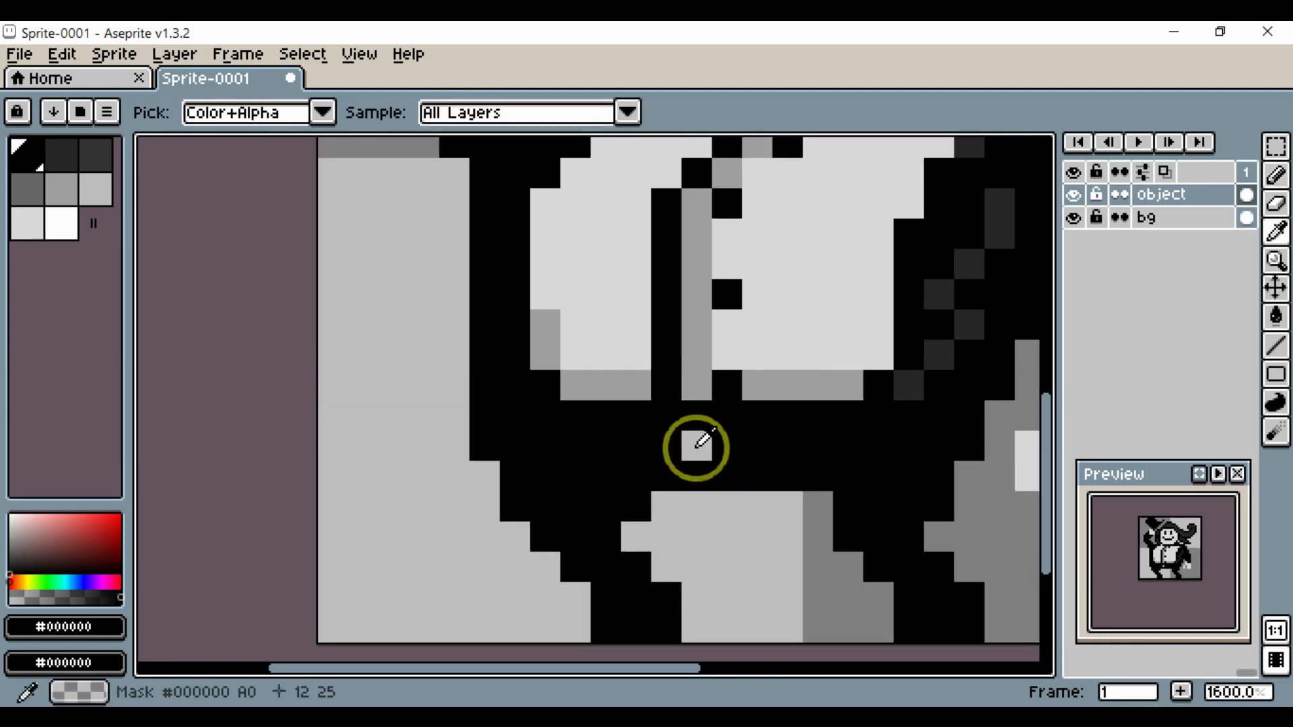
# Cut a short transparent strip above the belt buckle pixel and shade its ends with grey #a0a0a0.
pyautogui.keyDown('alt'); pyautogui.click(696, 446); pyautogui.keyUp('alt')
pyautogui.moveTo(635, 418); pyautogui.dragTo(672, 418)
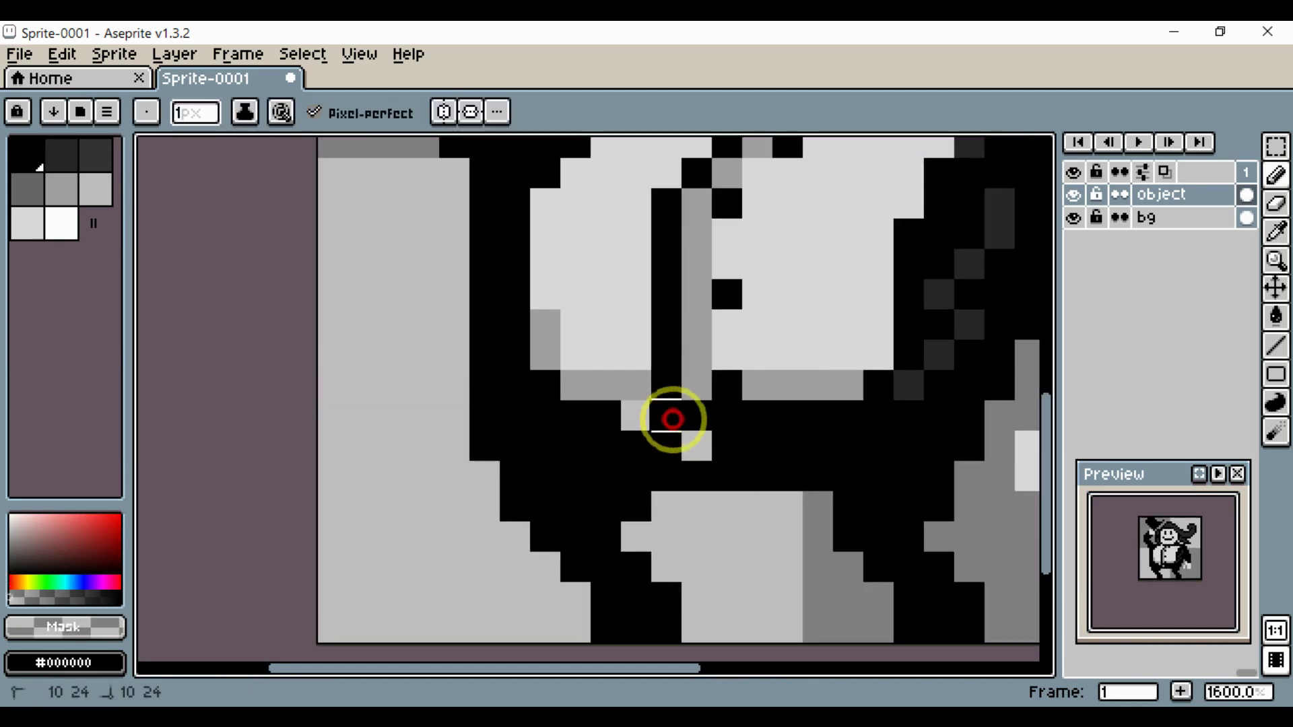
pyautogui.keyDown('alt'); pyautogui.click(697, 447); pyautogui.keyUp('alt')
pyautogui.keyDown('alt'); pyautogui.click(635, 391); pyautogui.keyUp('alt')
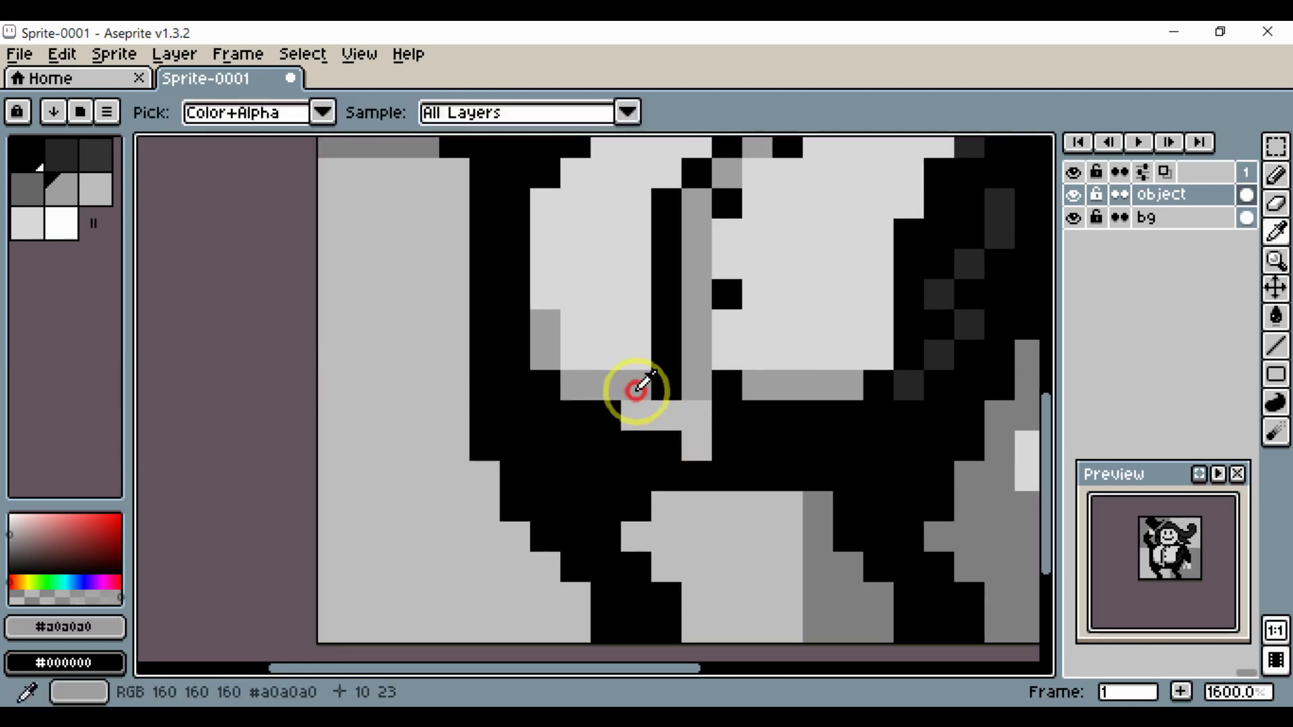
pyautogui.moveTo(637, 404); pyautogui.dragTo(696, 424)
pyautogui.scroll(-3, 734, 471)
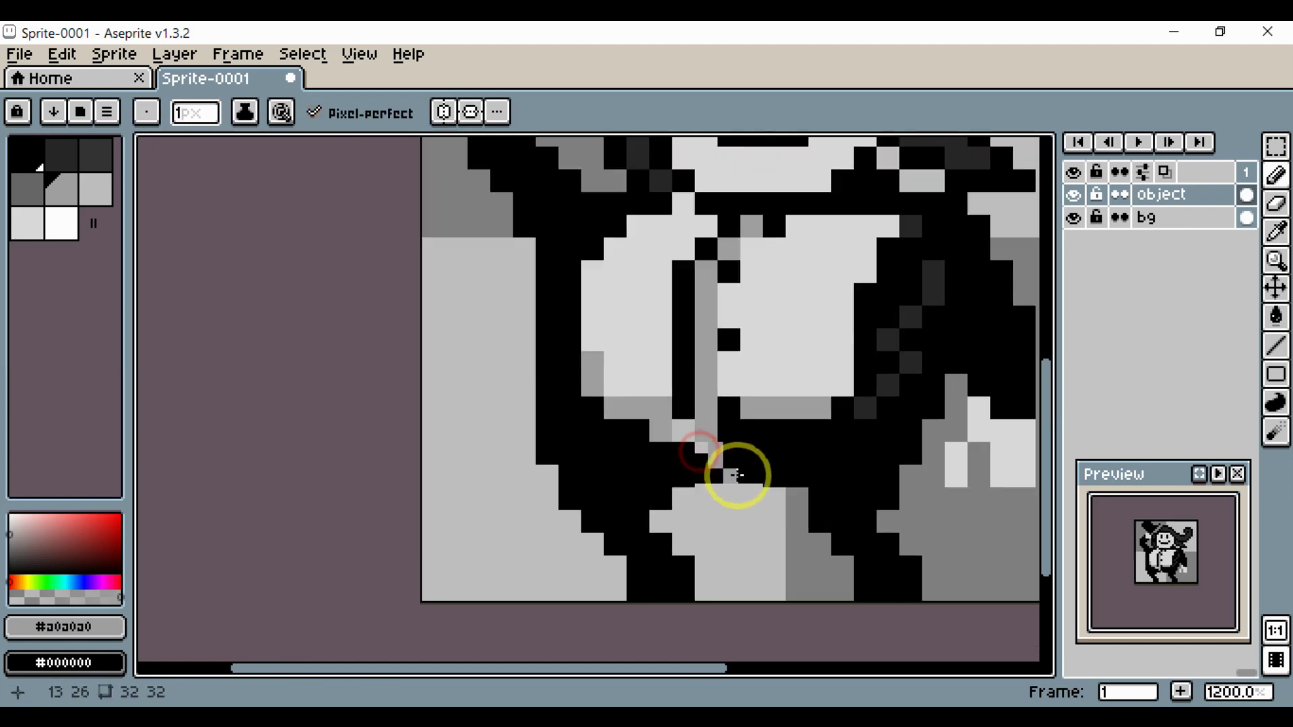
# Repaint the lower buckle pixel and the extra grey belt pixels black, keeping one transparent pixel below the jacket's front edge.
pyautogui.moveTo(749, 481); pyautogui.dragTo(797, 494)
pyautogui.scroll(2, 782, 485)
pyautogui.keyDown('alt'); pyautogui.click(767, 469); pyautogui.keyUp('alt')
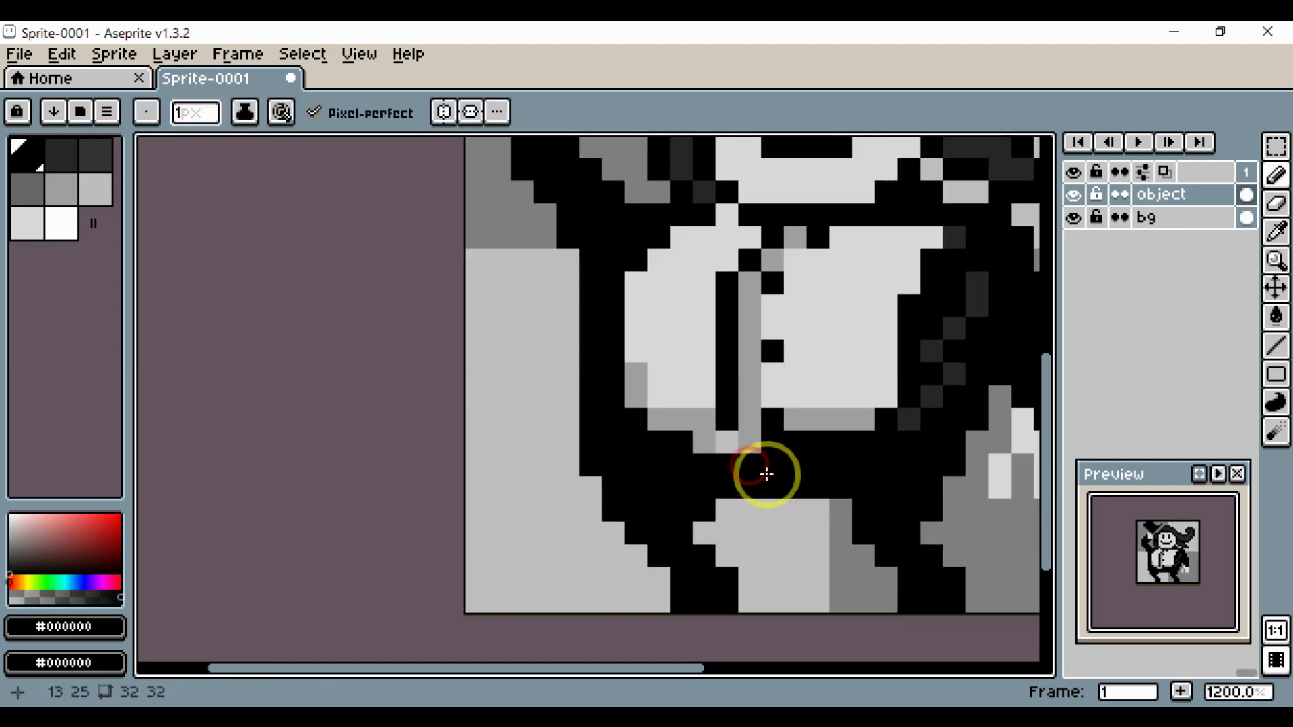
pyautogui.rightClick(759, 443)
pyautogui.moveTo(679, 491); pyautogui.dragTo(761, 498)
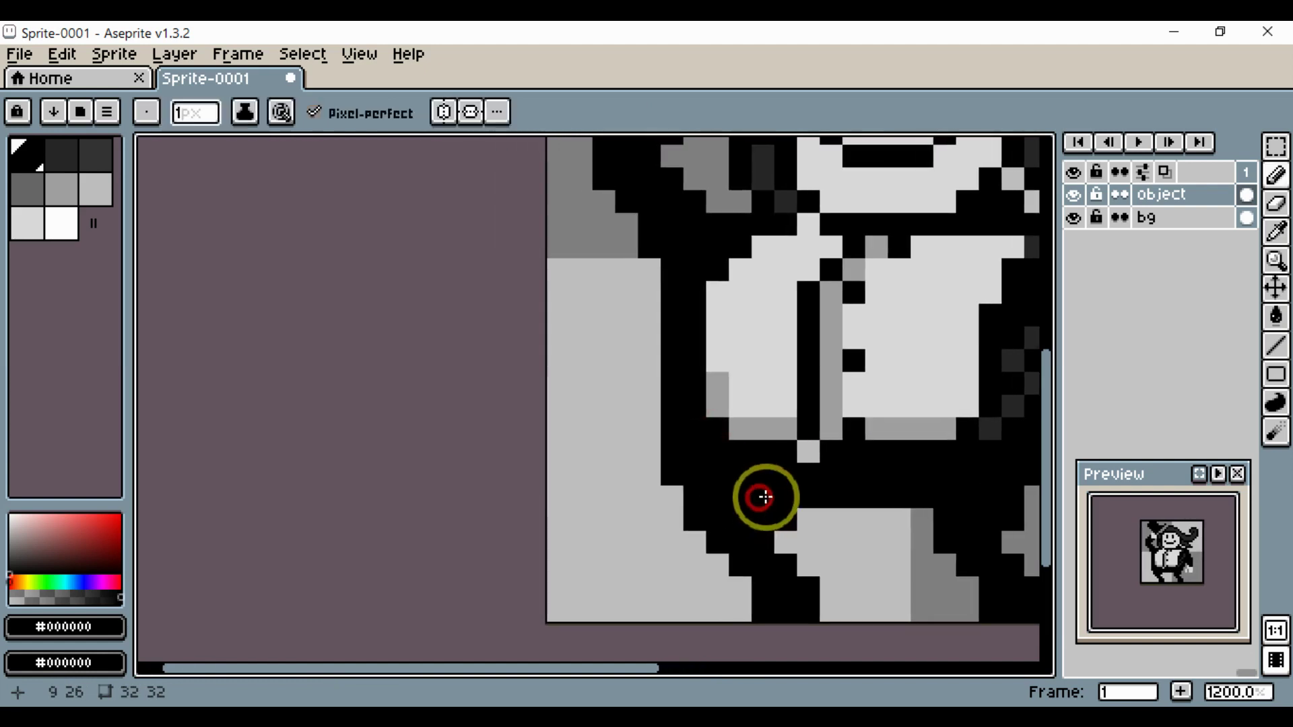
# Paint the grey shading row along the shirt's lower edge black.
pyautogui.scroll(3, 800, 476)
pyautogui.keyDown('alt'); pyautogui.click(826, 401); pyautogui.keyUp('alt')
pyautogui.moveTo(841, 401)
pyautogui.mouseDown()
pyautogui.moveTo(766, 456)
pyautogui.moveTo(685, 409)
pyautogui.moveTo(854, 415)
pyautogui.mouseUp()
pyautogui.keyDown('alt'); pyautogui.click(730, 398); pyautogui.keyUp('alt')
pyautogui.scroll(-5, 694, 414)
pyautogui.click(744, 418)
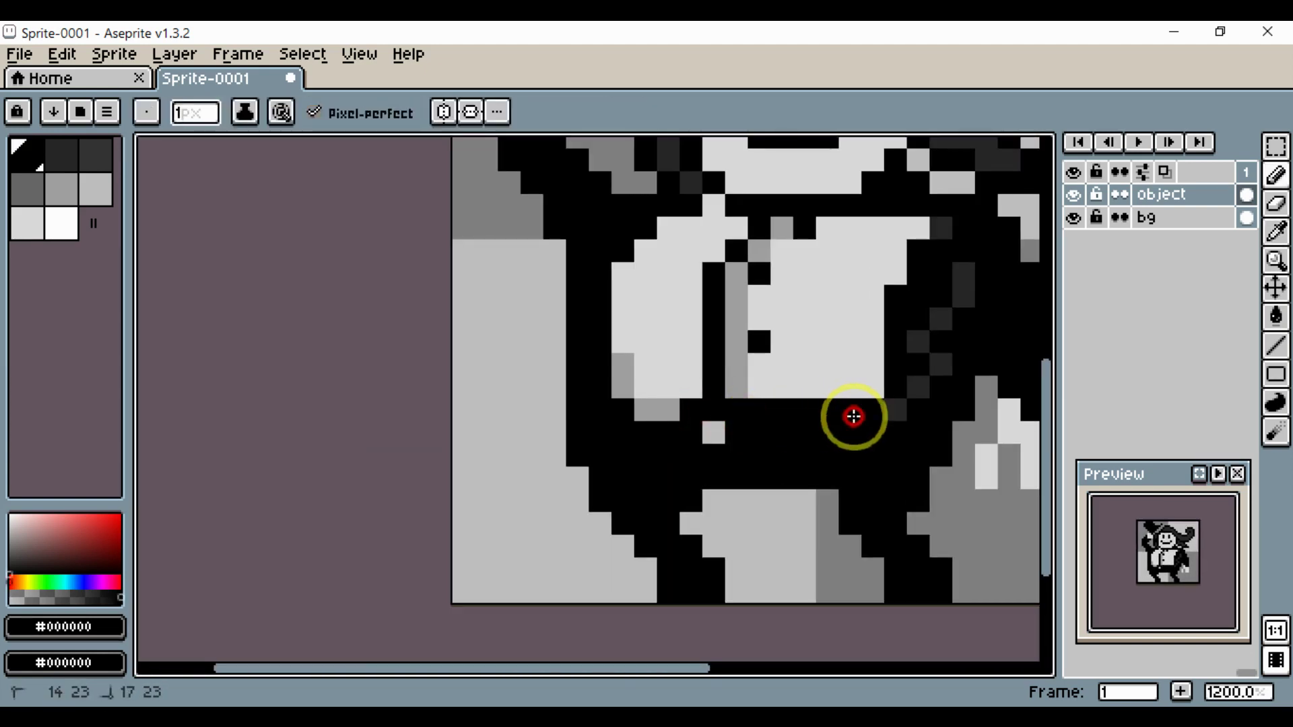
# Widen the transparent belt buckle below the shirt to a strip three pixels wide.
pyautogui.keyDown('alt'); pyautogui.click(724, 429); pyautogui.keyUp('alt')
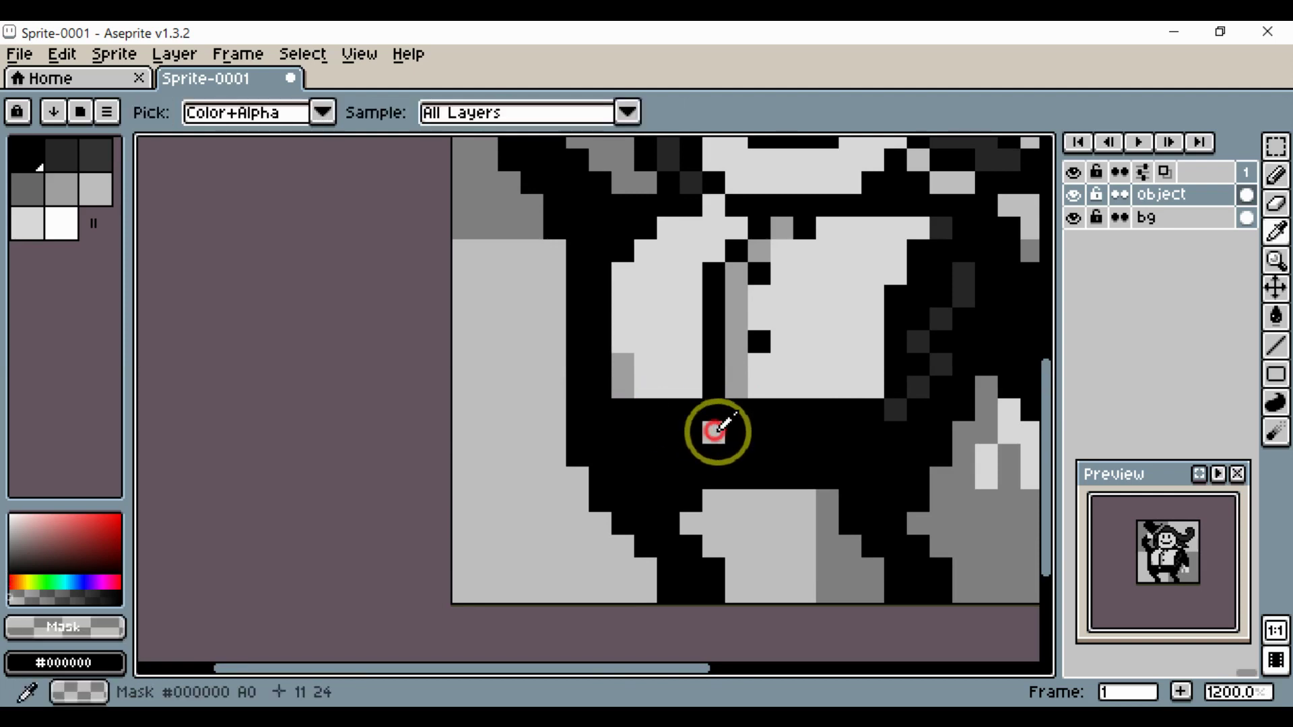
pyautogui.scroll(-3, 718, 445)
pyautogui.moveTo(721, 472); pyautogui.dragTo(683, 511)
pyautogui.scroll(3, 683, 510)
pyautogui.moveTo(683, 466); pyautogui.dragTo(676, 497)
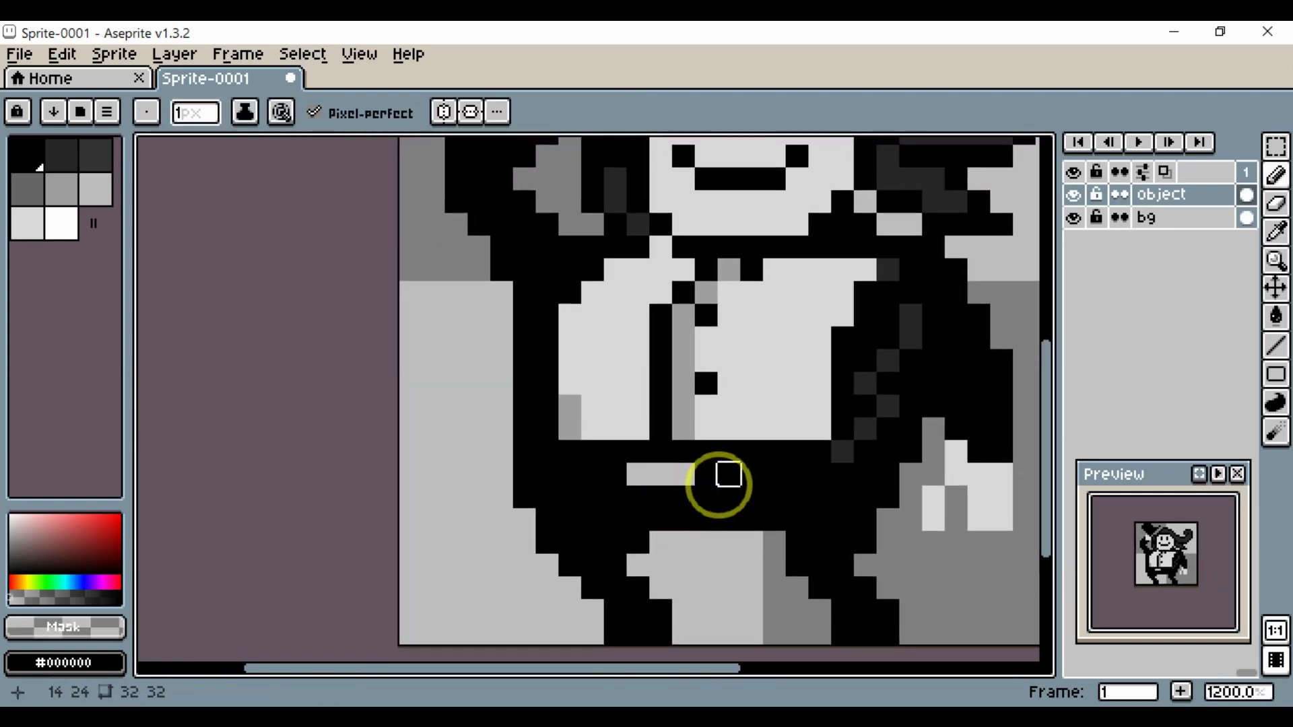
# Shade the lower edge and outer bottom corners of both shirt halves with grey #a0a0a0.
pyautogui.keyDown('alt'); pyautogui.click(691, 430); pyautogui.keyUp('alt')
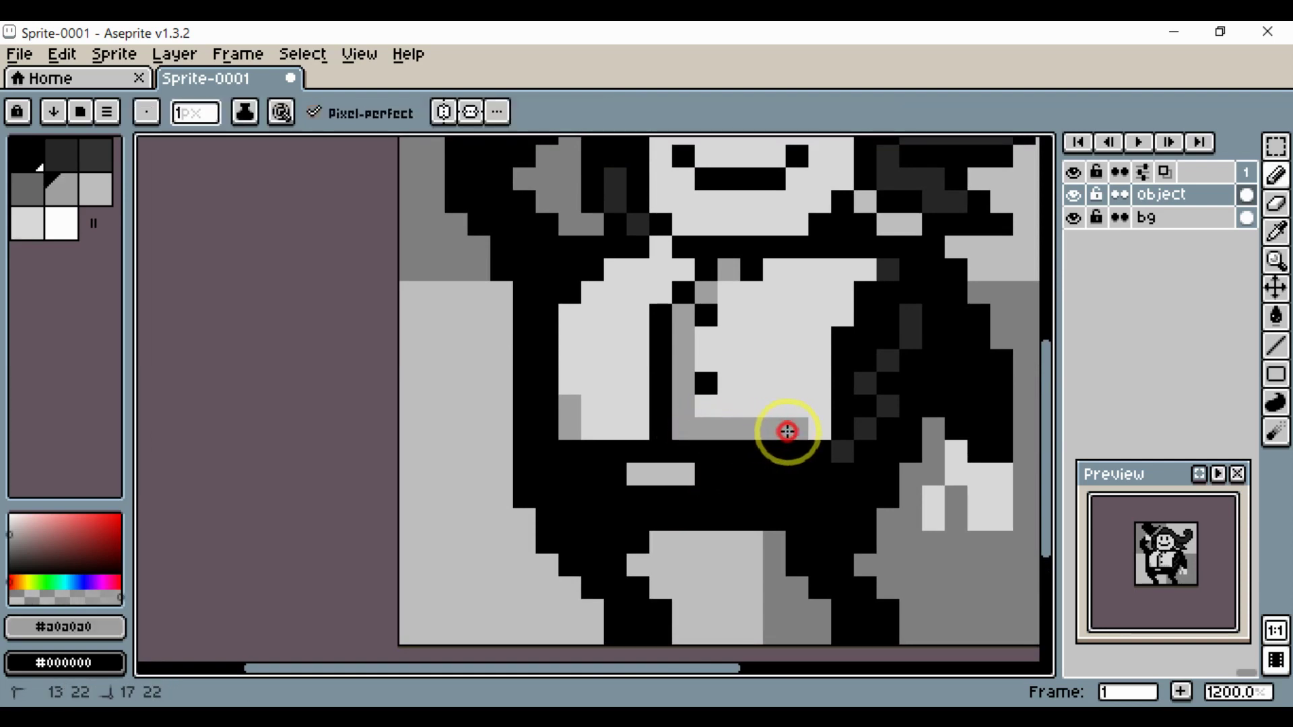
pyautogui.moveTo(787, 431); pyautogui.dragTo(822, 413)
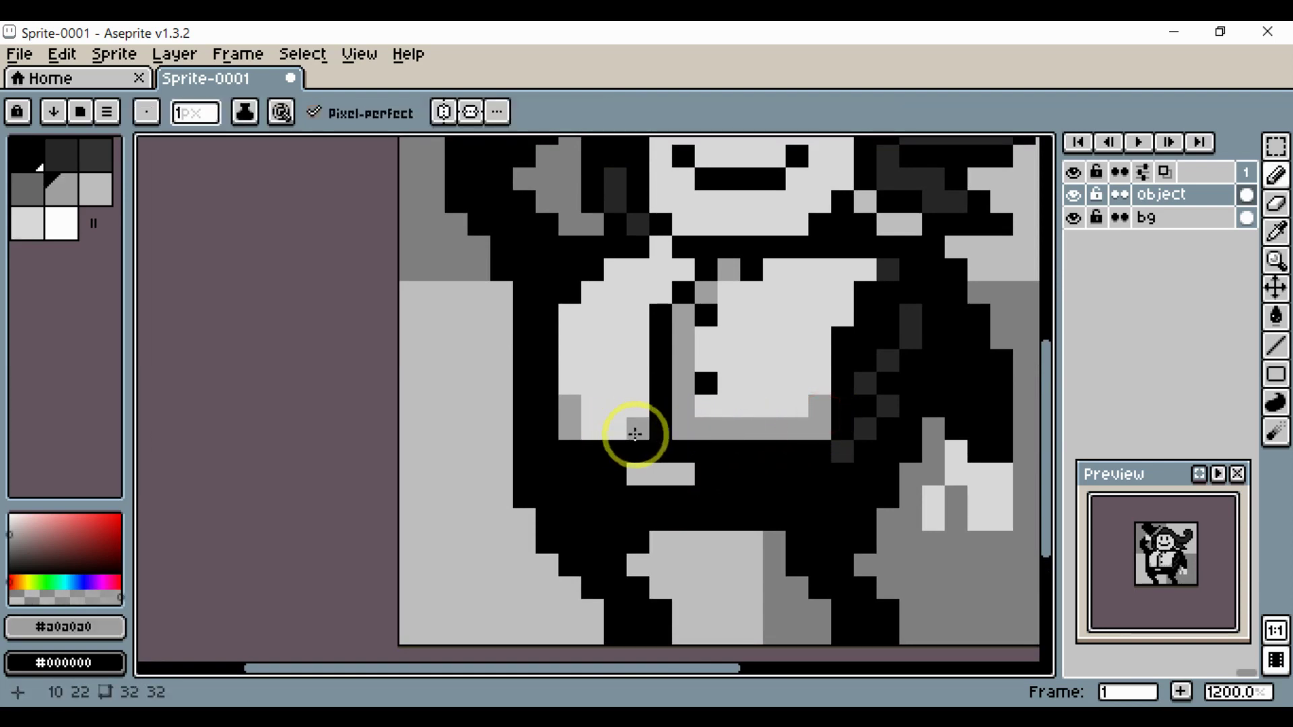
pyautogui.moveTo(635, 434); pyautogui.dragTo(586, 433)
pyautogui.moveTo(568, 341); pyautogui.dragTo(551, 383)
pyautogui.click(536, 435)
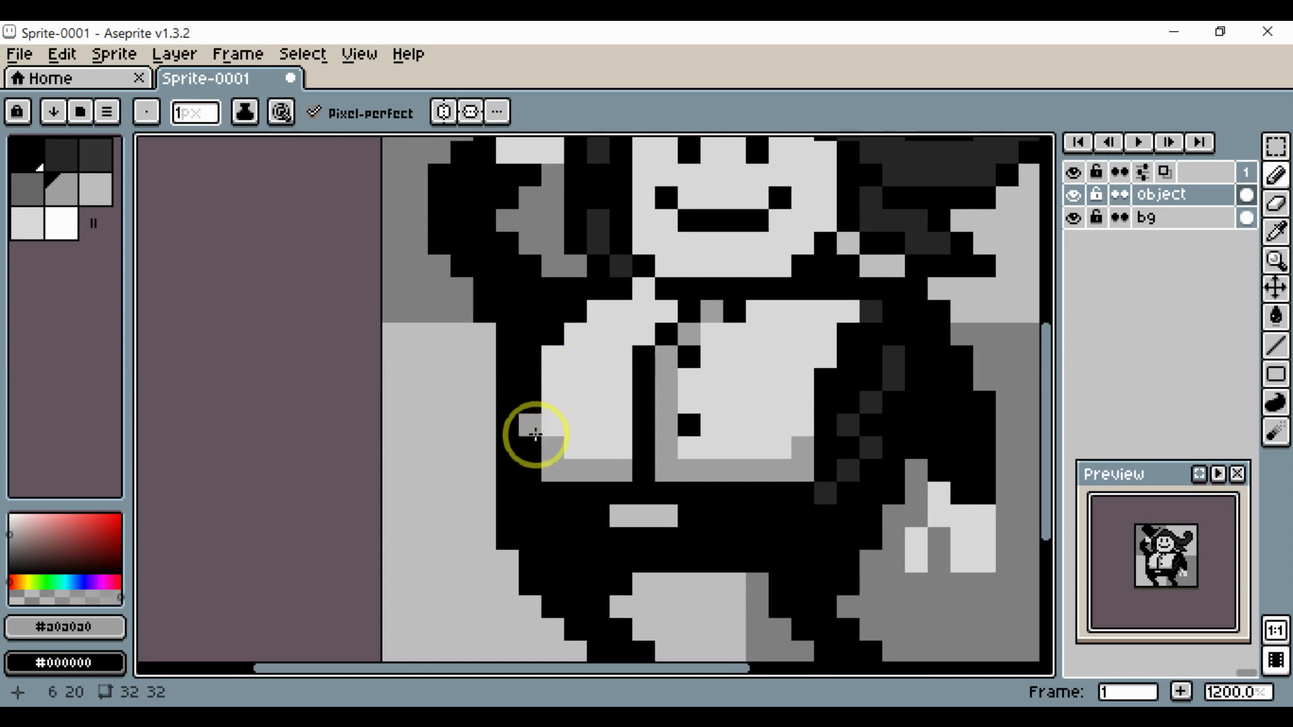
# Shade the shirt's upper corner and edge beside the lowered arm with grey #a0a0a0.
pyautogui.click(828, 358)
pyautogui.moveTo(850, 313)
pyautogui.mouseDown()
pyautogui.moveTo(869, 309)
pyautogui.moveTo(839, 357)
pyautogui.mouseUp()
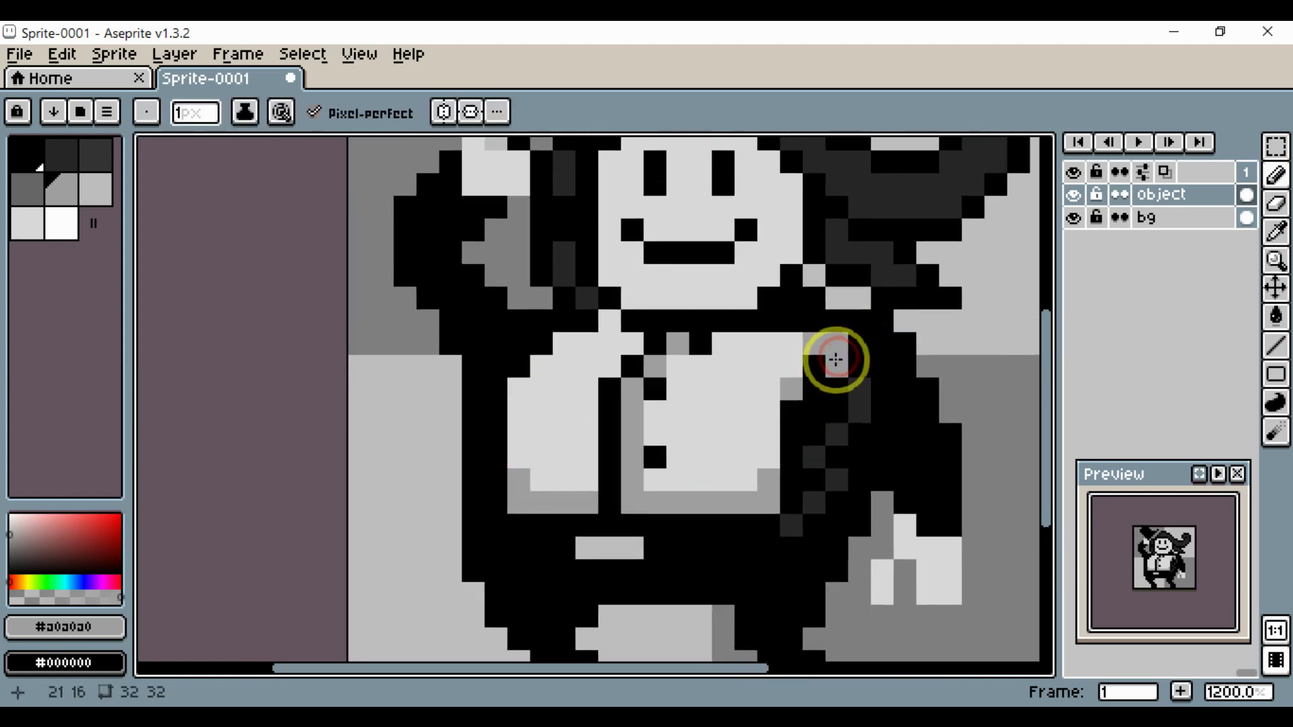
pyautogui.scroll(-2, 835, 360)
pyautogui.scroll(2, 827, 368)
pyautogui.scroll(-4, 828, 404)
pyautogui.scroll(1, 820, 525)
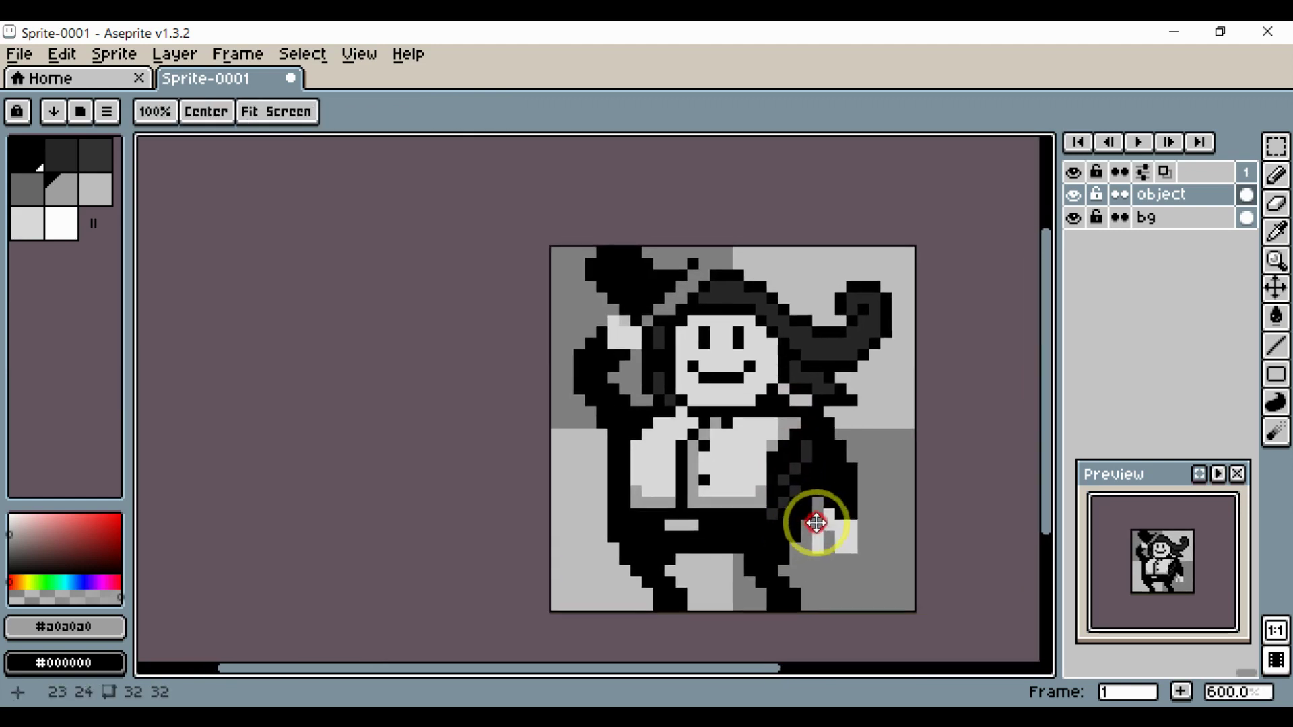
pyautogui.scroll(-1, 750, 538)
pyautogui.scroll(1, 744, 537)
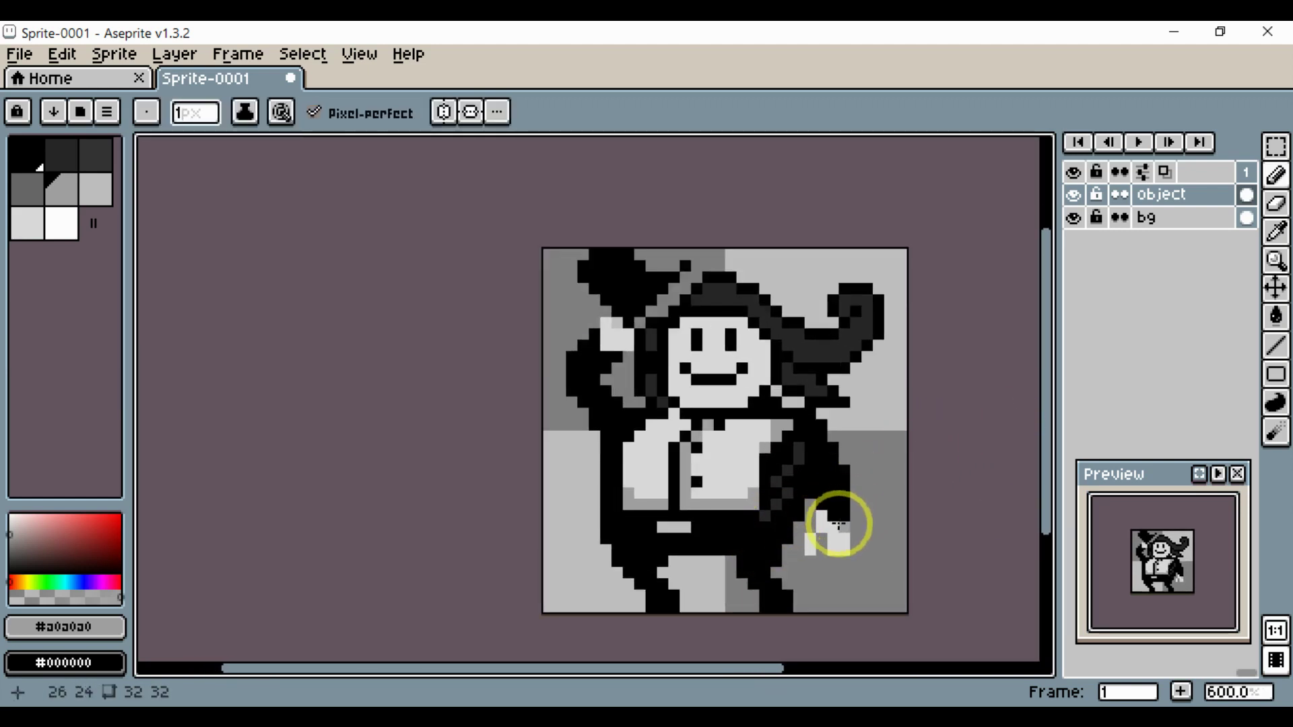
# Outline the lowered hand in black, including the gap between its thumb and fingers.
pyautogui.scroll(4, 836, 516)
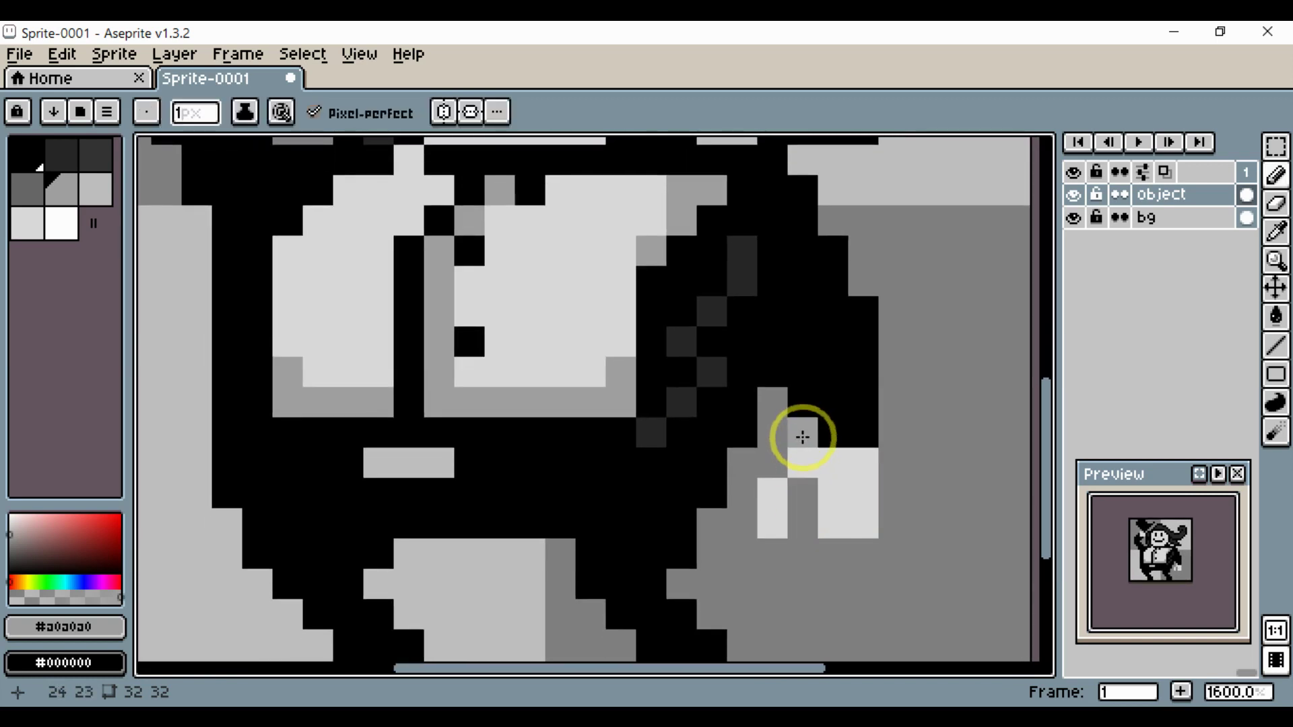
pyautogui.keyDown('alt'); pyautogui.click(802, 402); pyautogui.keyUp('alt')
pyautogui.click(774, 460)
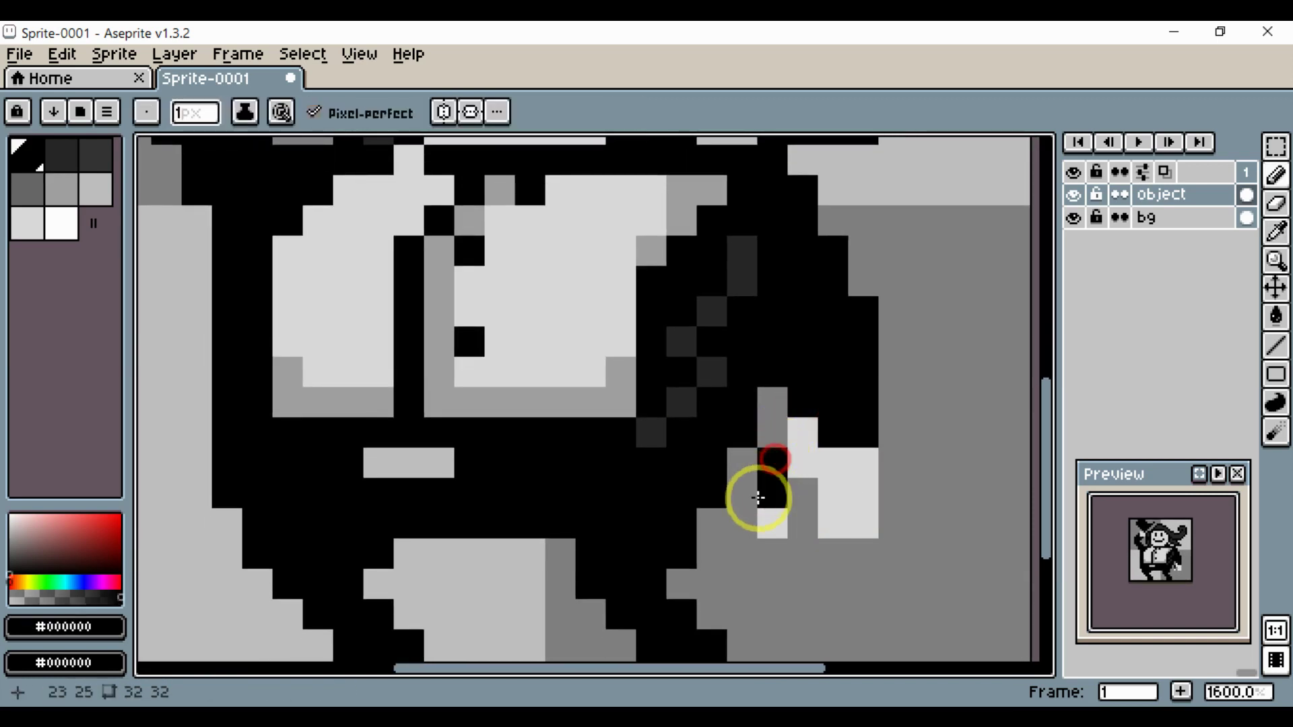
pyautogui.moveTo(765, 551)
pyautogui.mouseDown()
pyautogui.moveTo(803, 543)
pyautogui.moveTo(808, 507)
pyautogui.moveTo(822, 535)
pyautogui.moveTo(866, 543)
pyautogui.moveTo(892, 491)
pyautogui.moveTo(890, 530)
pyautogui.mouseUp()
pyautogui.click(821, 513)
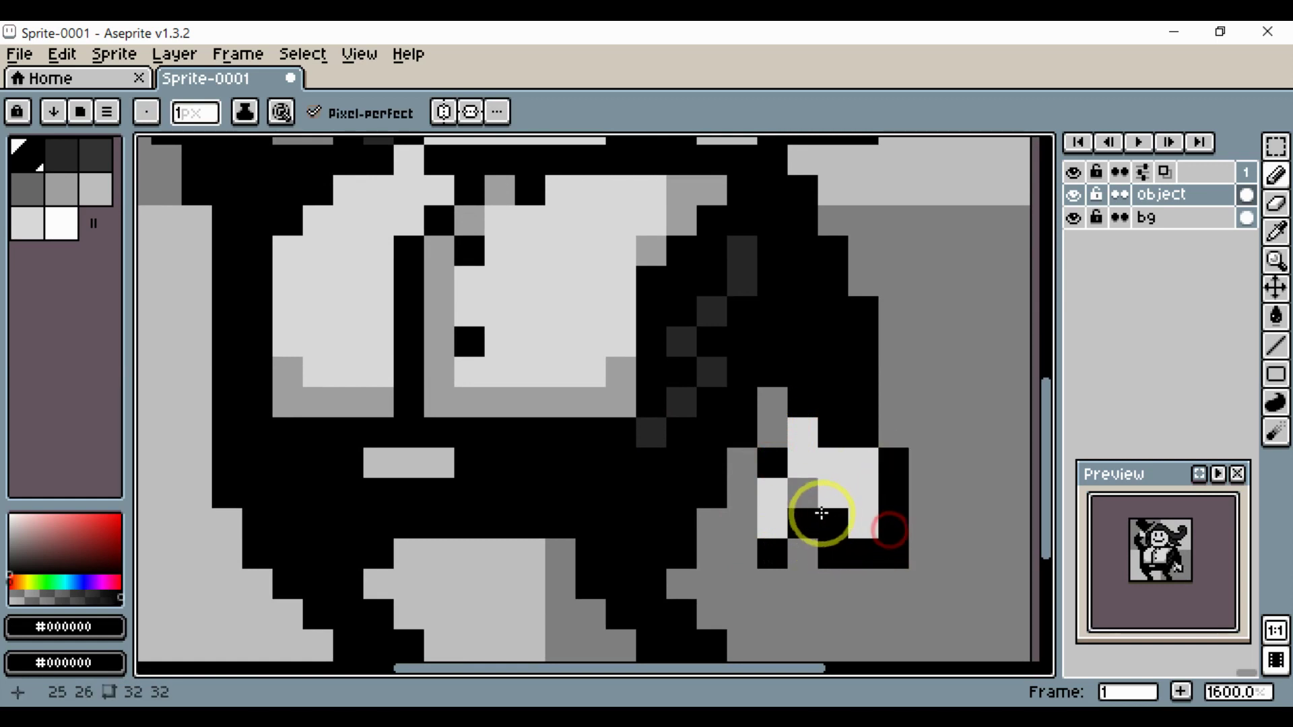
pyautogui.moveTo(748, 491); pyautogui.dragTo(750, 528)
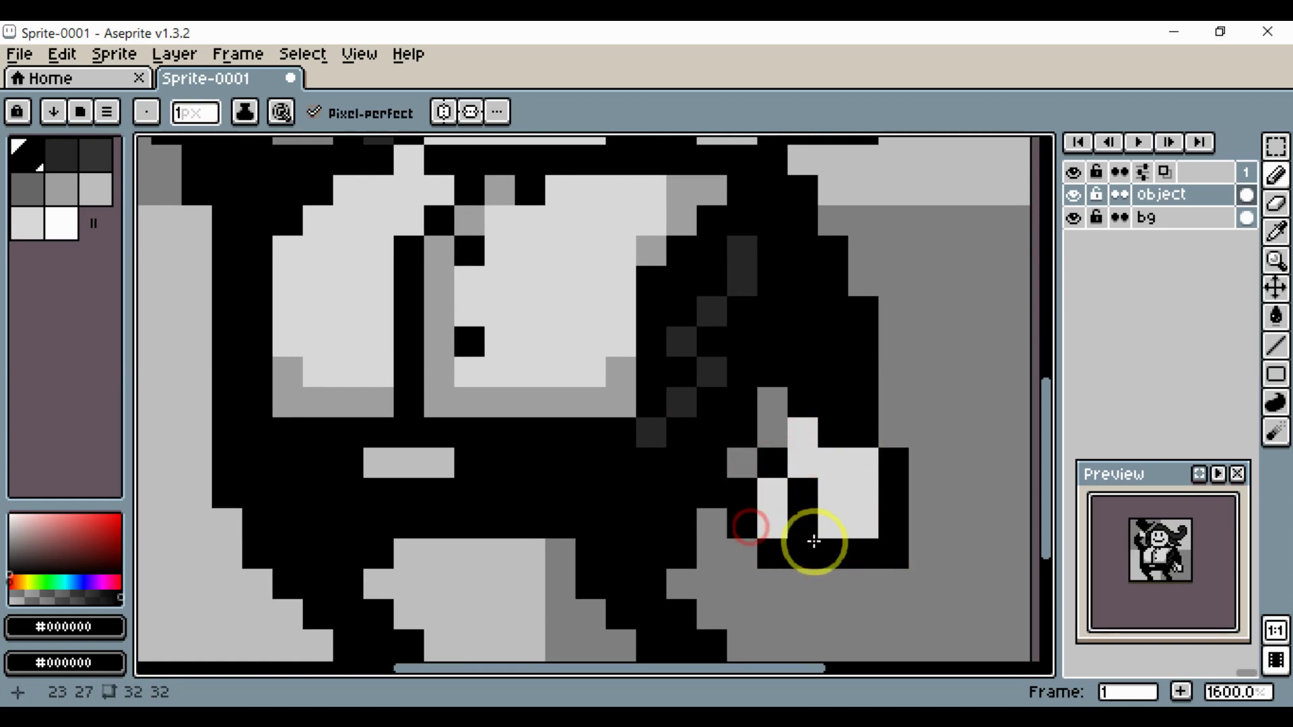
pyautogui.scroll(-4, 816, 541)
pyautogui.scroll(3, 836, 548)
pyautogui.scroll(-3, 779, 433)
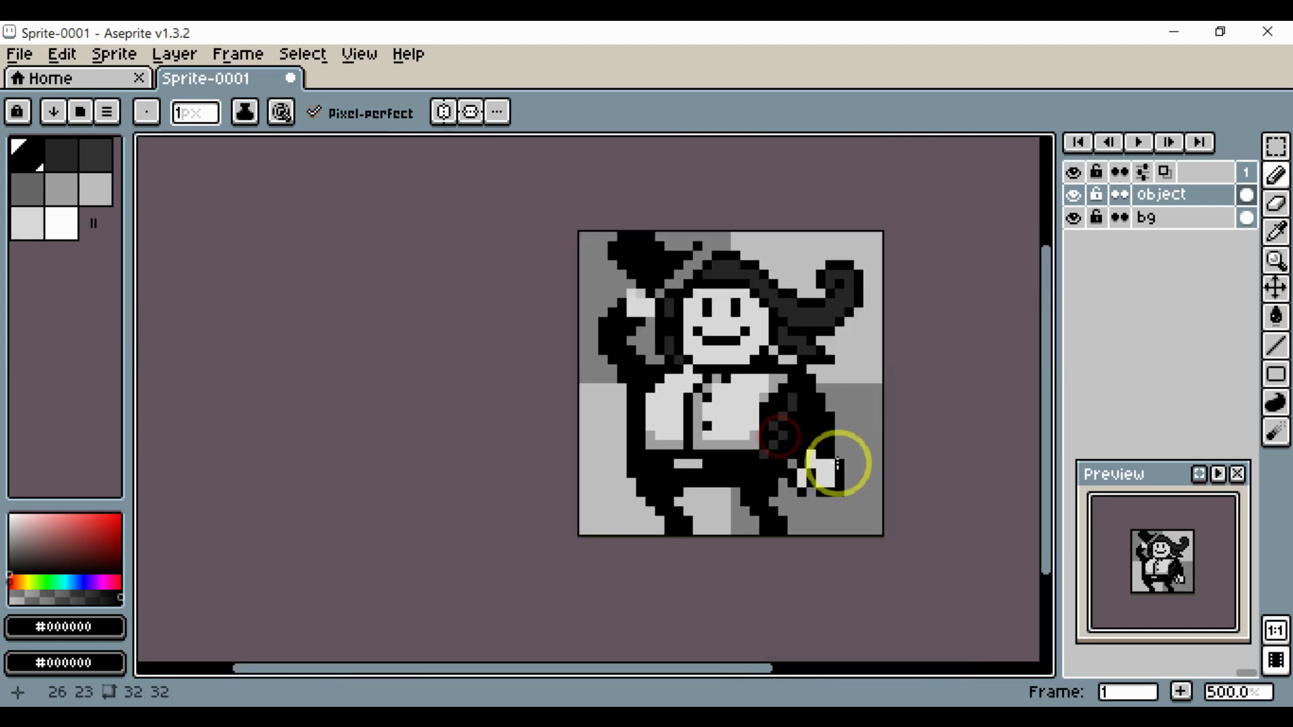
# Add a short vertical highlight in dark grey #262626 on the lowered arm's sleeve above the hand.
pyautogui.press('space')
pyautogui.scroll(4, 813, 493)
pyautogui.press('b')
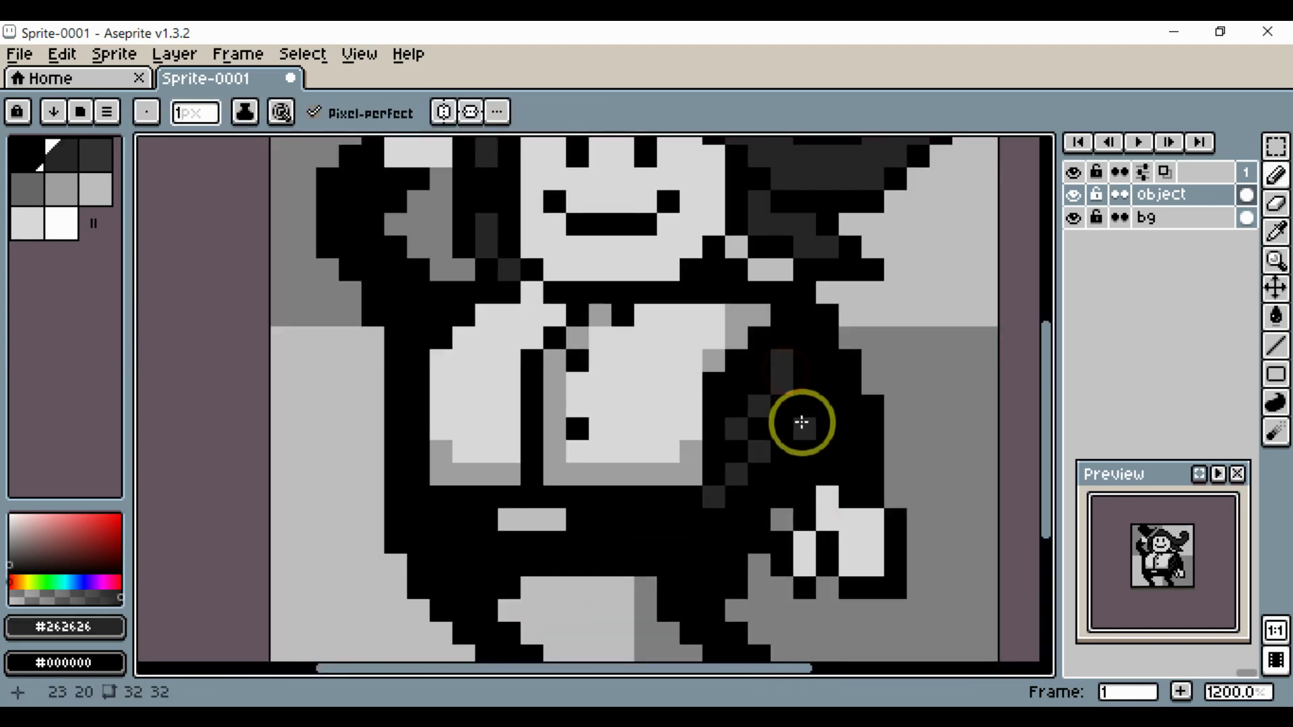
pyautogui.moveTo(800, 424); pyautogui.dragTo(808, 453)
pyautogui.scroll(-4, 810, 471)
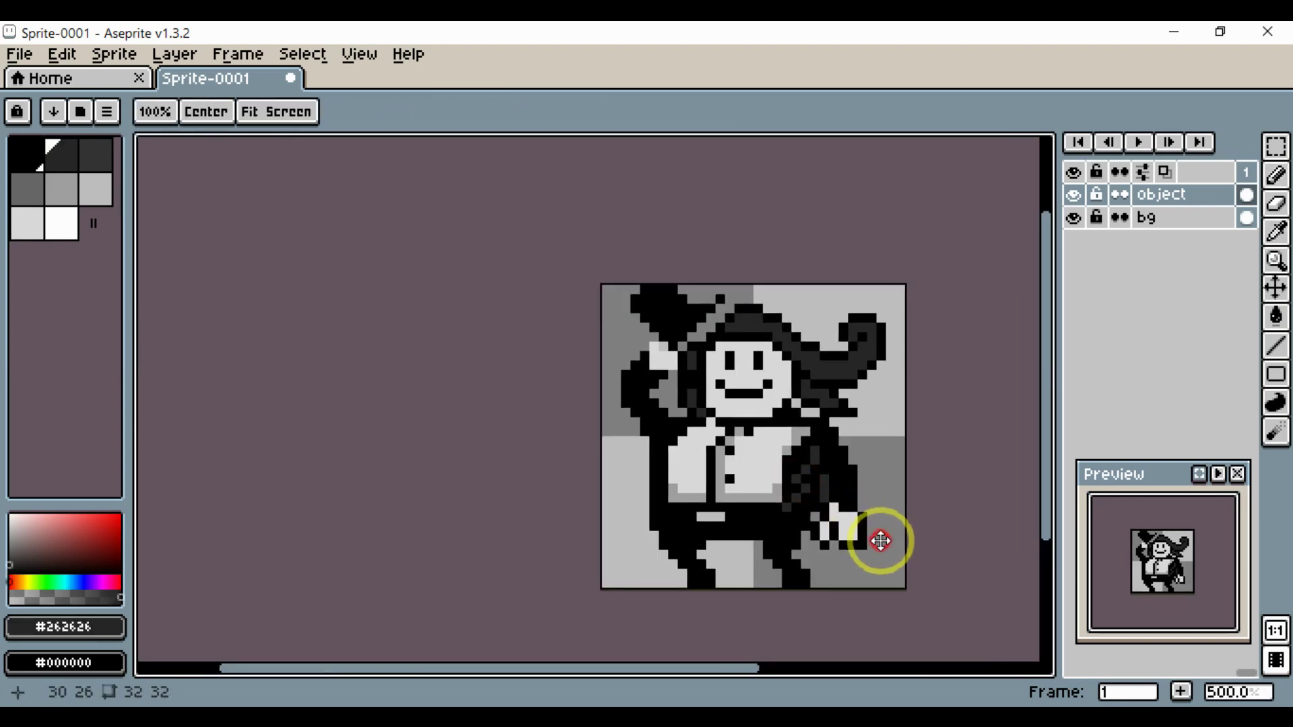
# Add dark grey #262626 highlights along the jacket's outer edge and the hip on the raised-arm side.
pyautogui.scroll(4, 771, 460)
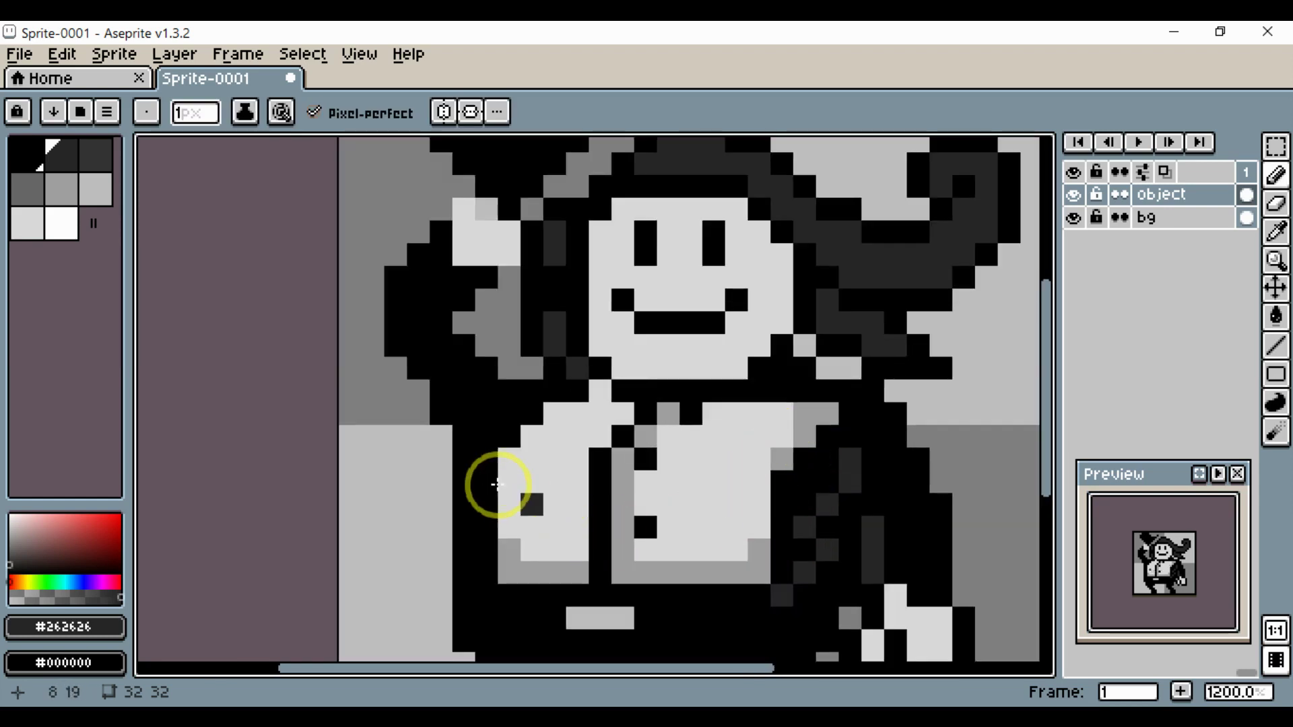
pyautogui.scroll(-4, 456, 548)
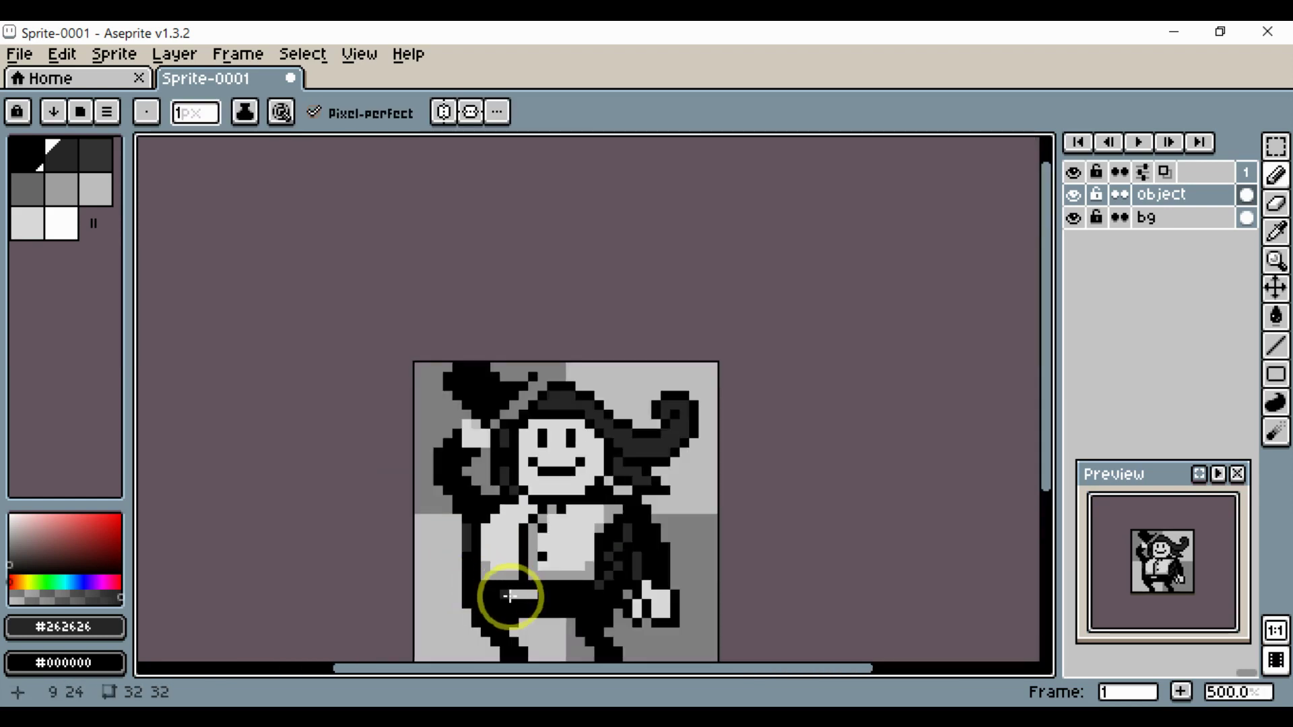
pyautogui.scroll(4, 508, 597)
pyautogui.press('space')
pyautogui.moveTo(487, 592)
pyautogui.mouseDown()
pyautogui.moveTo(528, 424)
pyautogui.moveTo(488, 473)
pyautogui.moveTo(531, 628)
pyautogui.mouseUp()
pyautogui.press('space')
pyautogui.moveTo(613, 352); pyautogui.dragTo(591, 499)
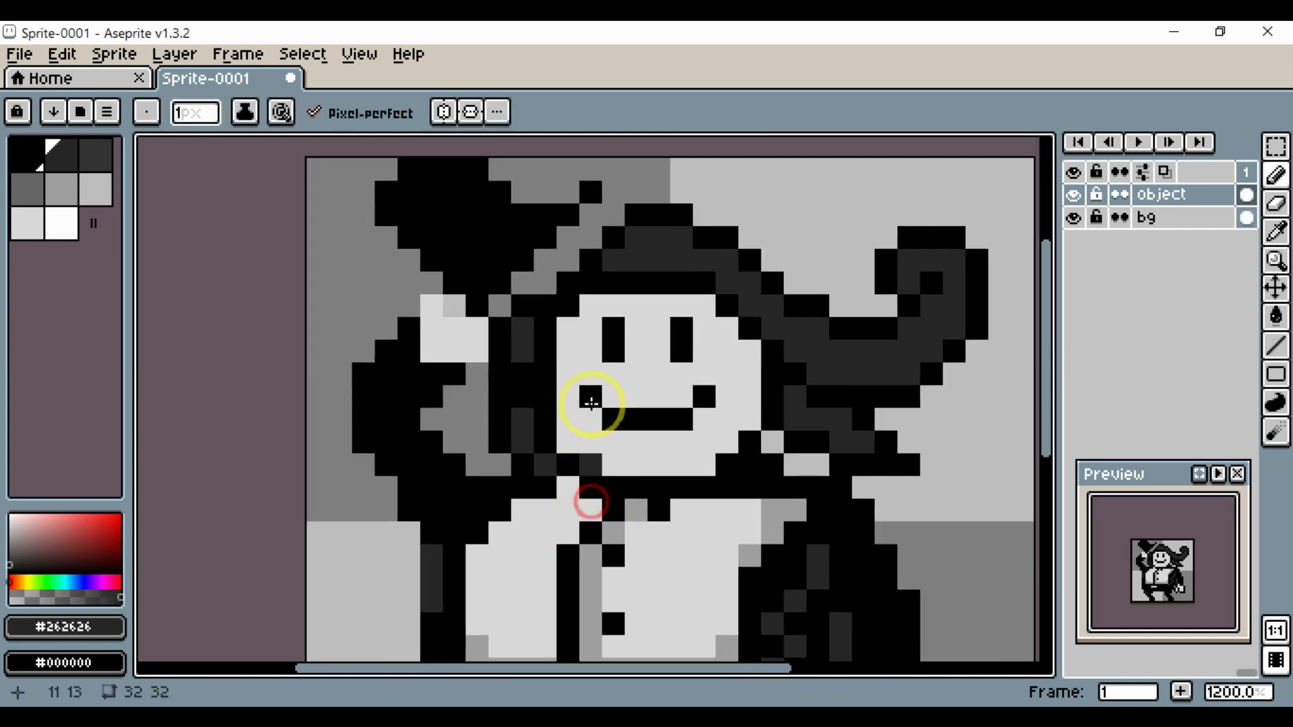
# Add palette index 3 grey highlights along the crown of the hair, its slope and the curled tip.
pyautogui.keyDown('alt'); pyautogui.click(640, 243); pyautogui.keyUp('alt')
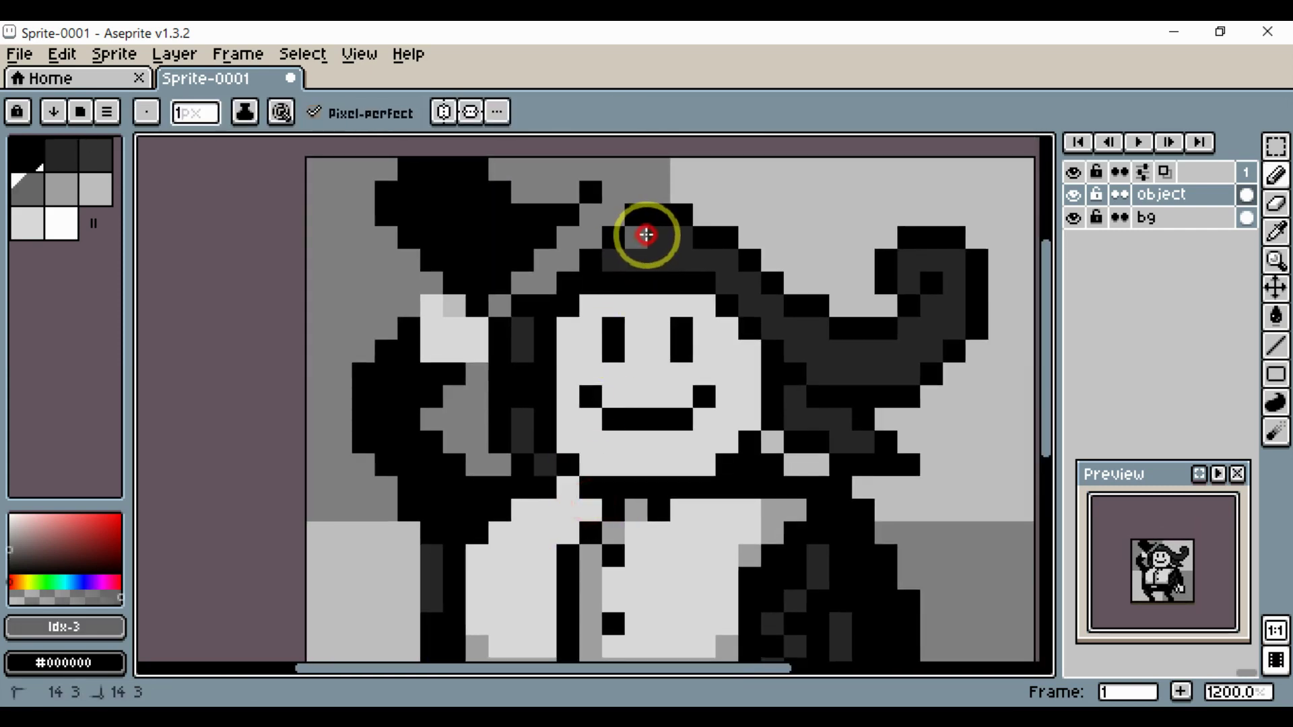
pyautogui.moveTo(646, 235)
pyautogui.mouseDown()
pyautogui.moveTo(717, 252)
pyautogui.moveTo(748, 280)
pyautogui.mouseUp()
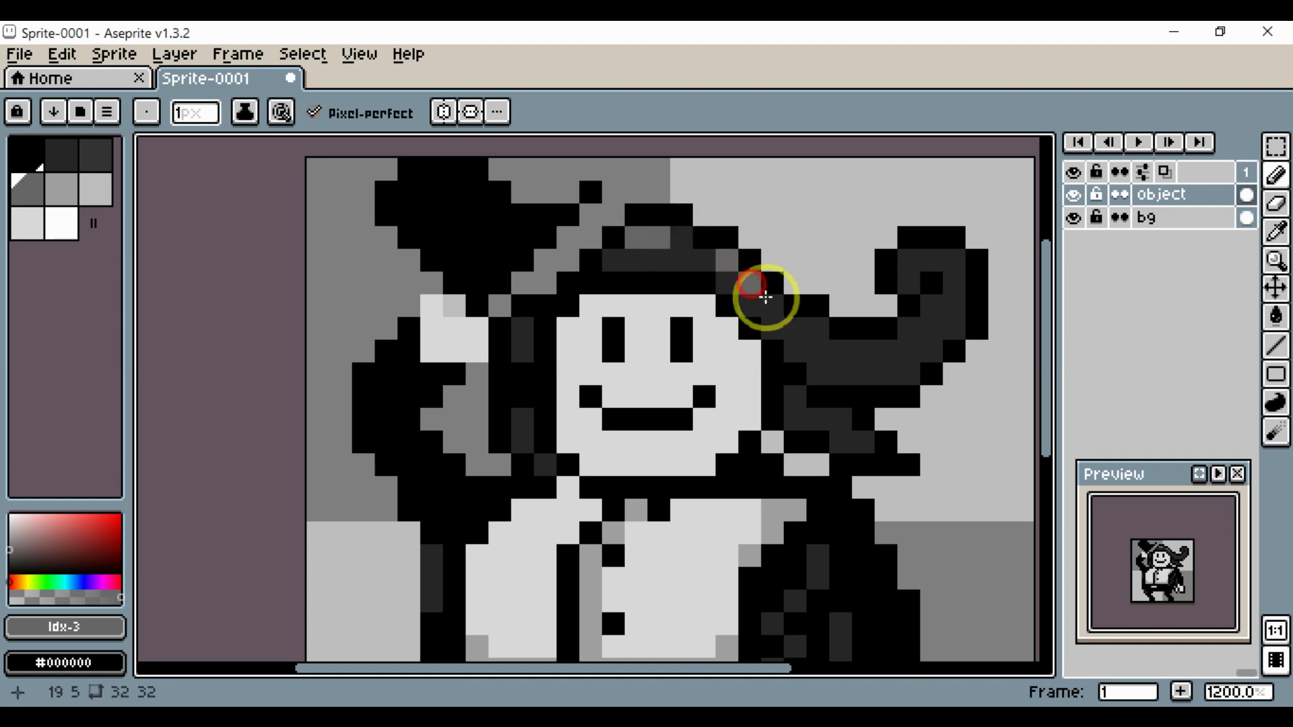
pyautogui.click(769, 300)
pyautogui.moveTo(879, 340); pyautogui.dragTo(860, 352)
pyautogui.moveTo(890, 289)
pyautogui.mouseDown()
pyautogui.moveTo(888, 273)
pyautogui.moveTo(909, 264)
pyautogui.mouseUp()
pyautogui.scroll(-4, 918, 303)
pyautogui.scroll(3, 902, 351)
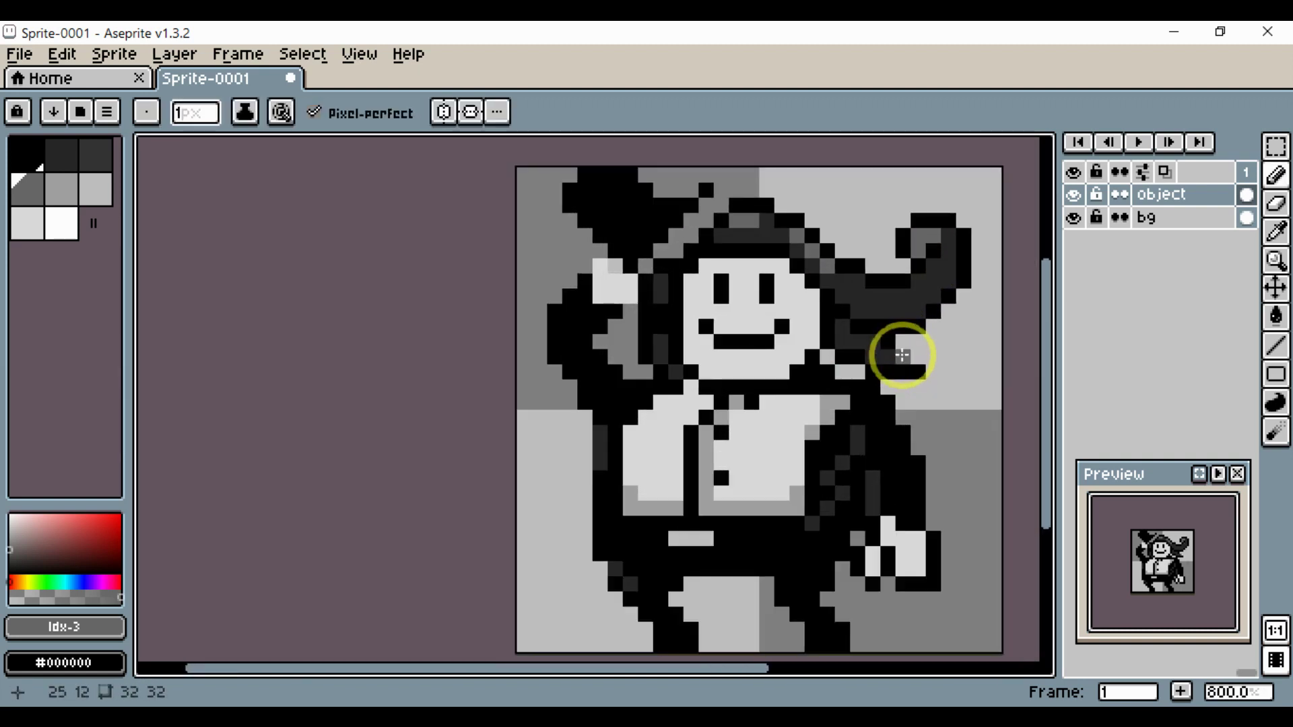
# Try painting pixels of the lower hair lock beside the face black, and undo the pencil strokes.
pyautogui.scroll(3, 845, 327)
pyautogui.keyDown('alt'); pyautogui.click(864, 335); pyautogui.keyUp('alt')
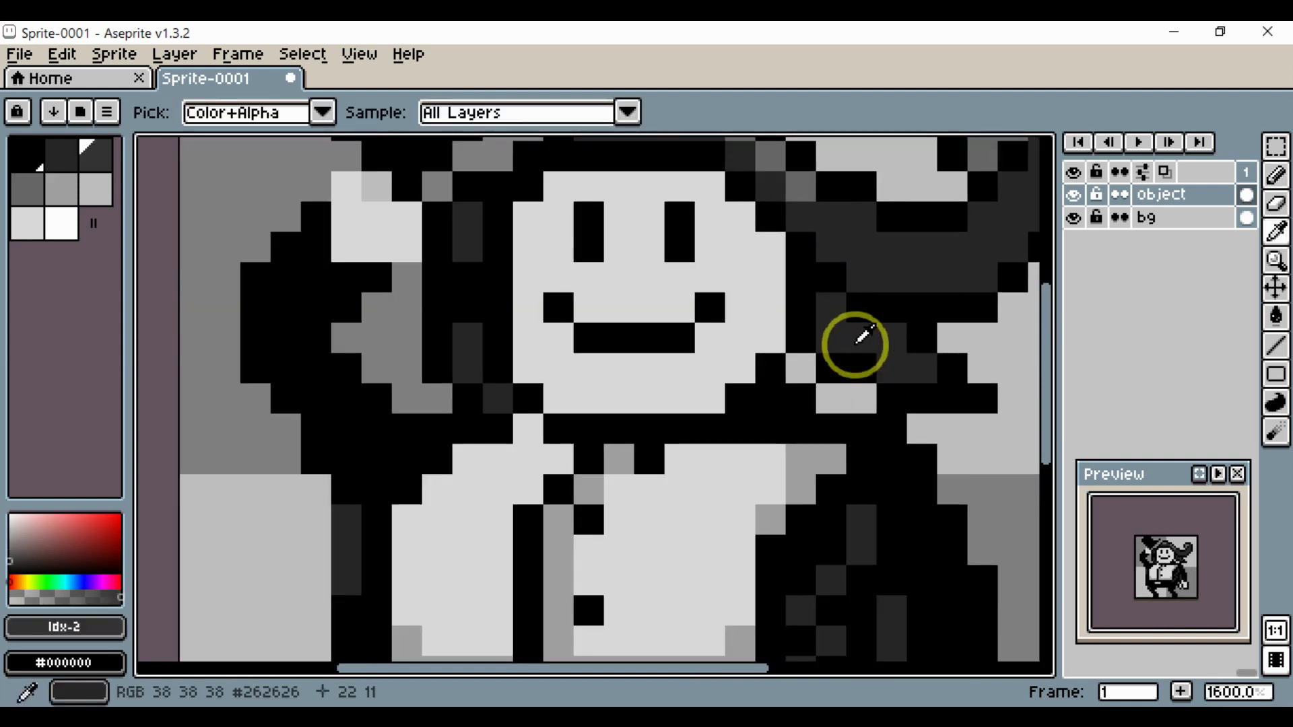
pyautogui.scroll(1, 855, 345)
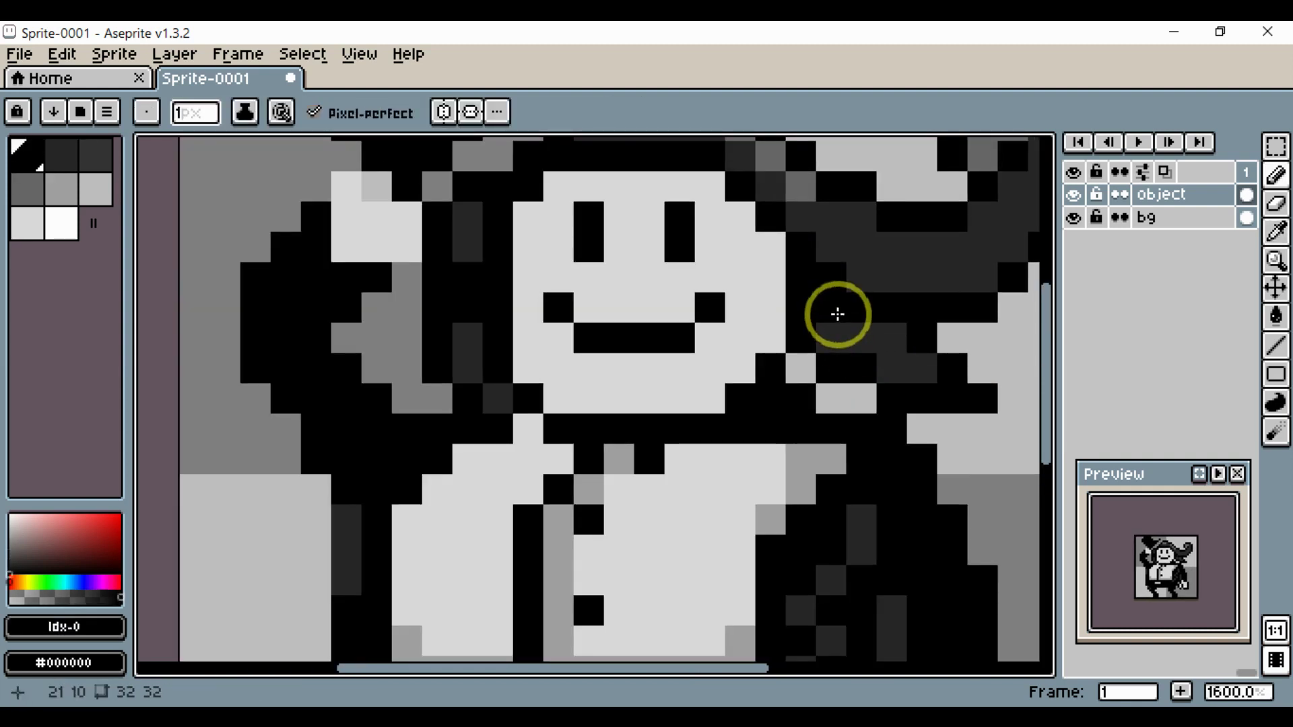
pyautogui.click(851, 338)
pyautogui.moveTo(865, 326); pyautogui.dragTo(834, 353)
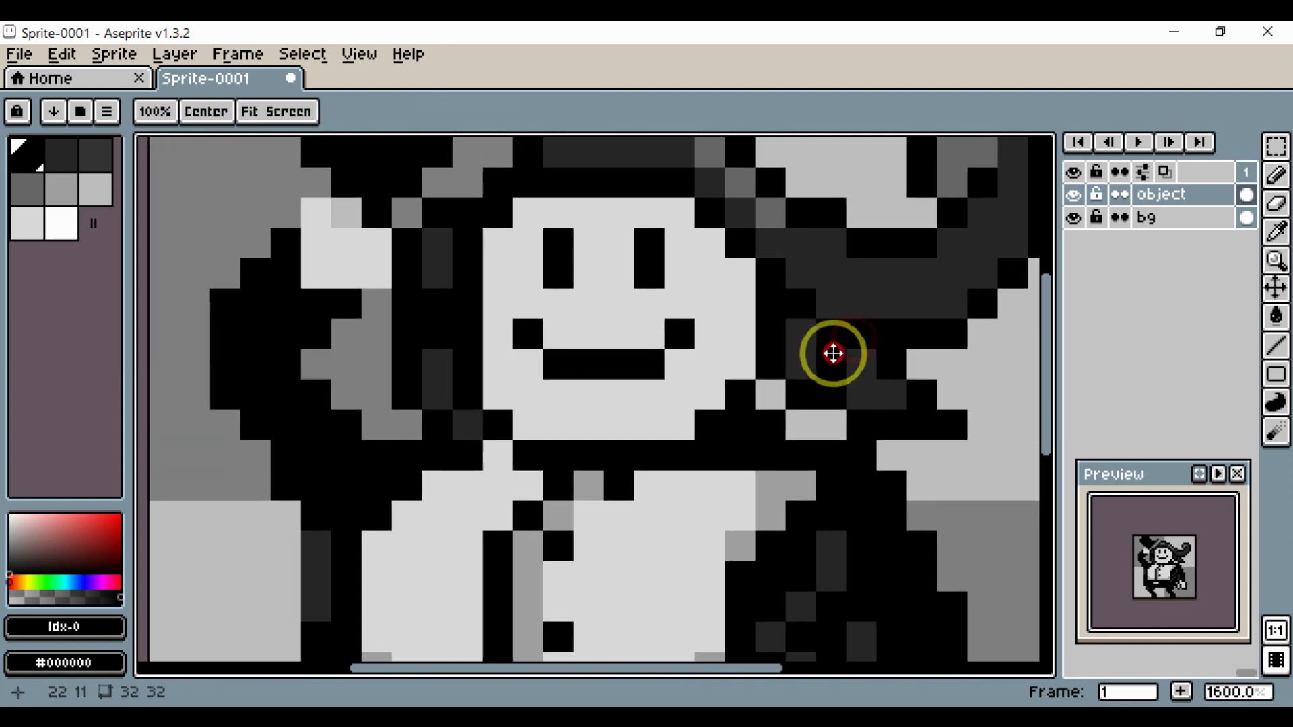
pyautogui.click(829, 300)
pyautogui.scroll(-3, 829, 300)
pyautogui.hotkey('ctrl', 'z')
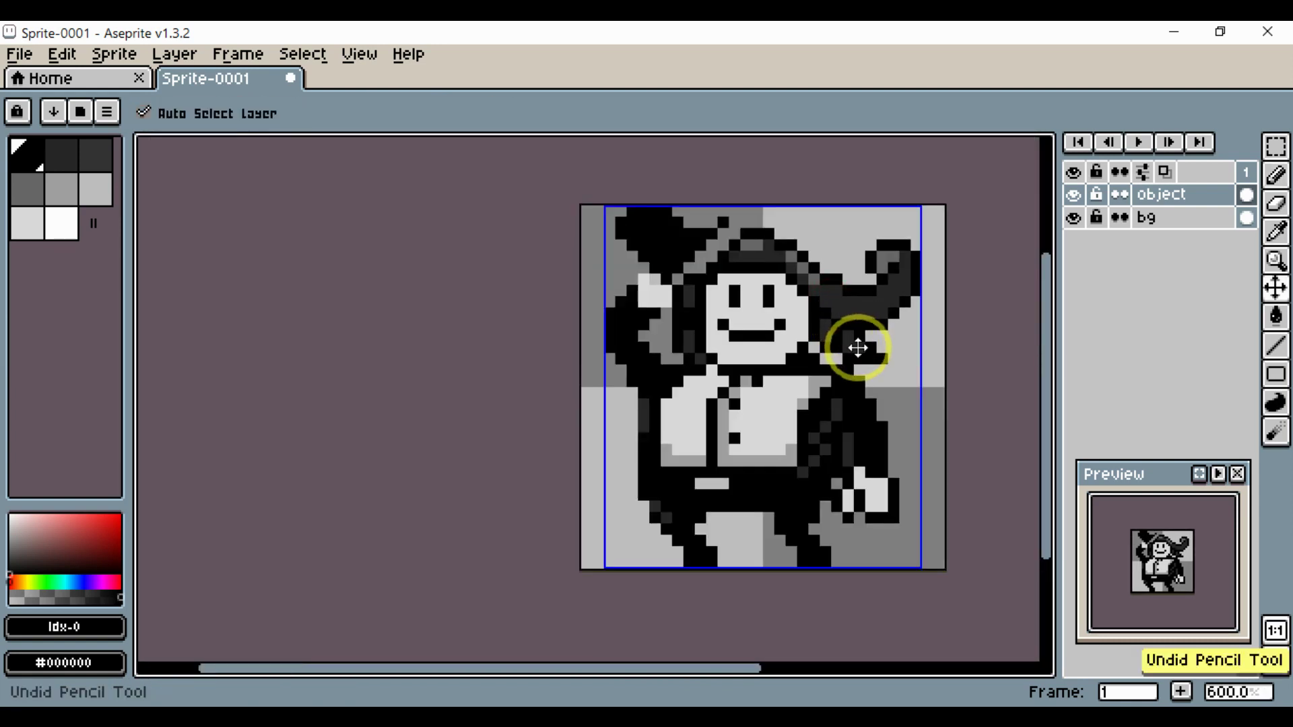
# Save the sprite in the aseprite documents folder as 48.aseprite.
pyautogui.moveTo(855, 346); pyautogui.dragTo(759, 434)
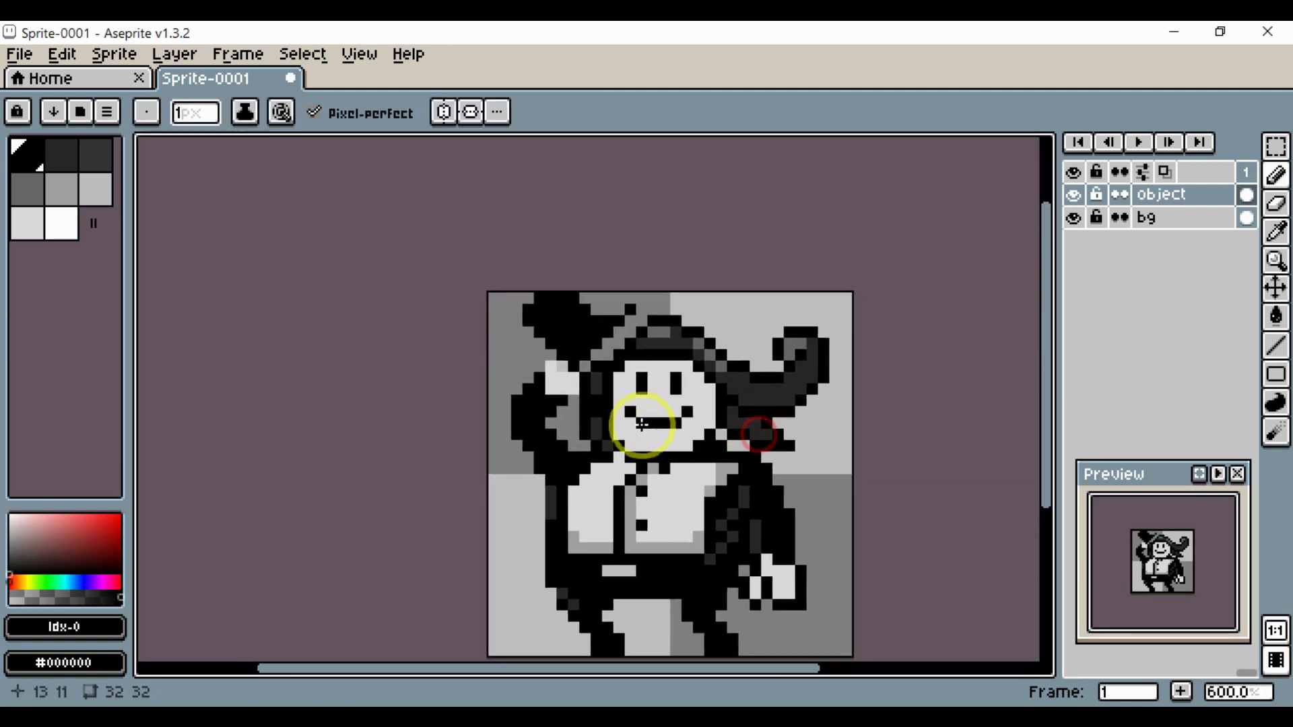
pyautogui.moveTo(697, 400); pyautogui.dragTo(660, 439)
pyautogui.press('ctrl')
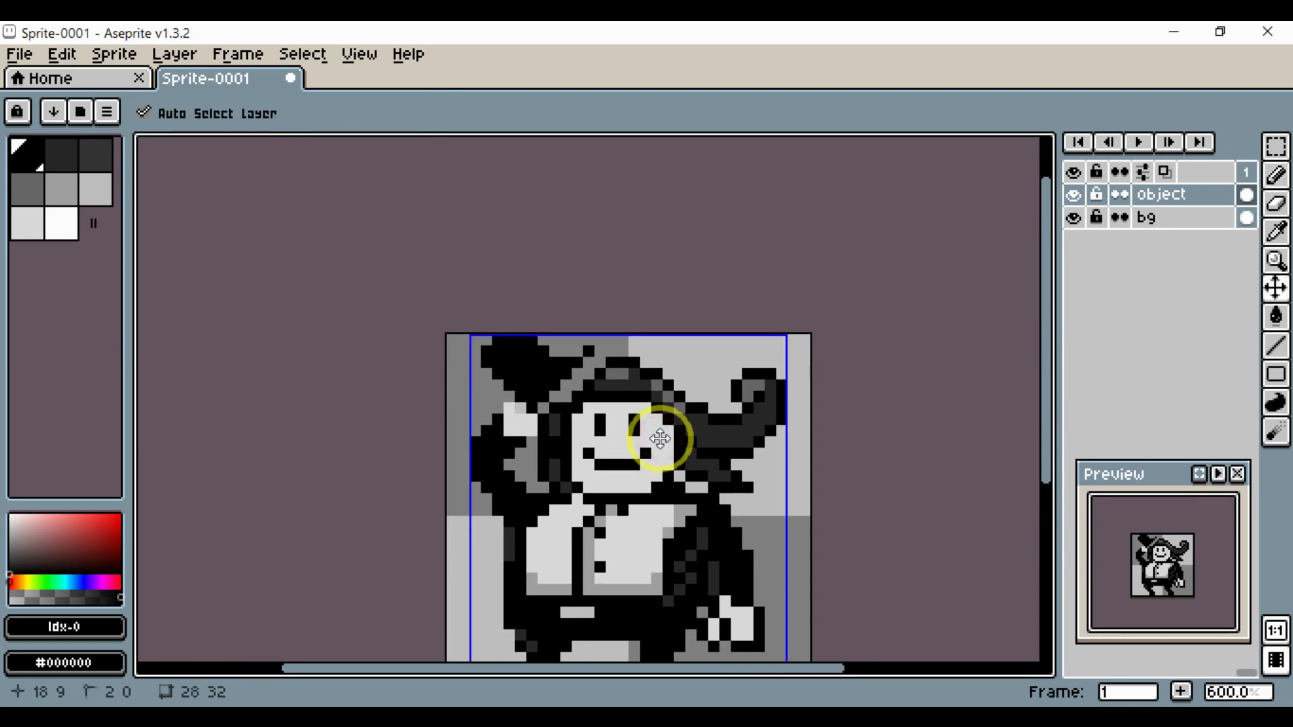
pyautogui.hotkey('ctrl', 's')
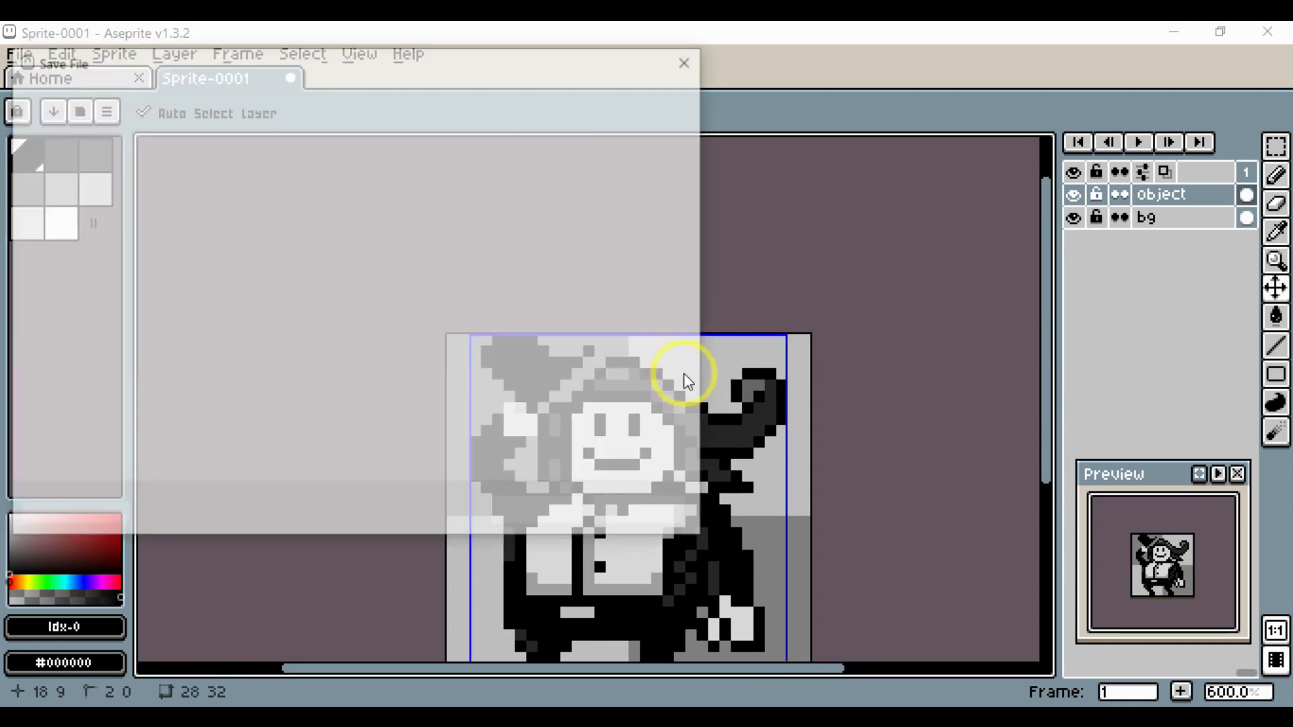
pyautogui.scroll(-11, 323, 256)
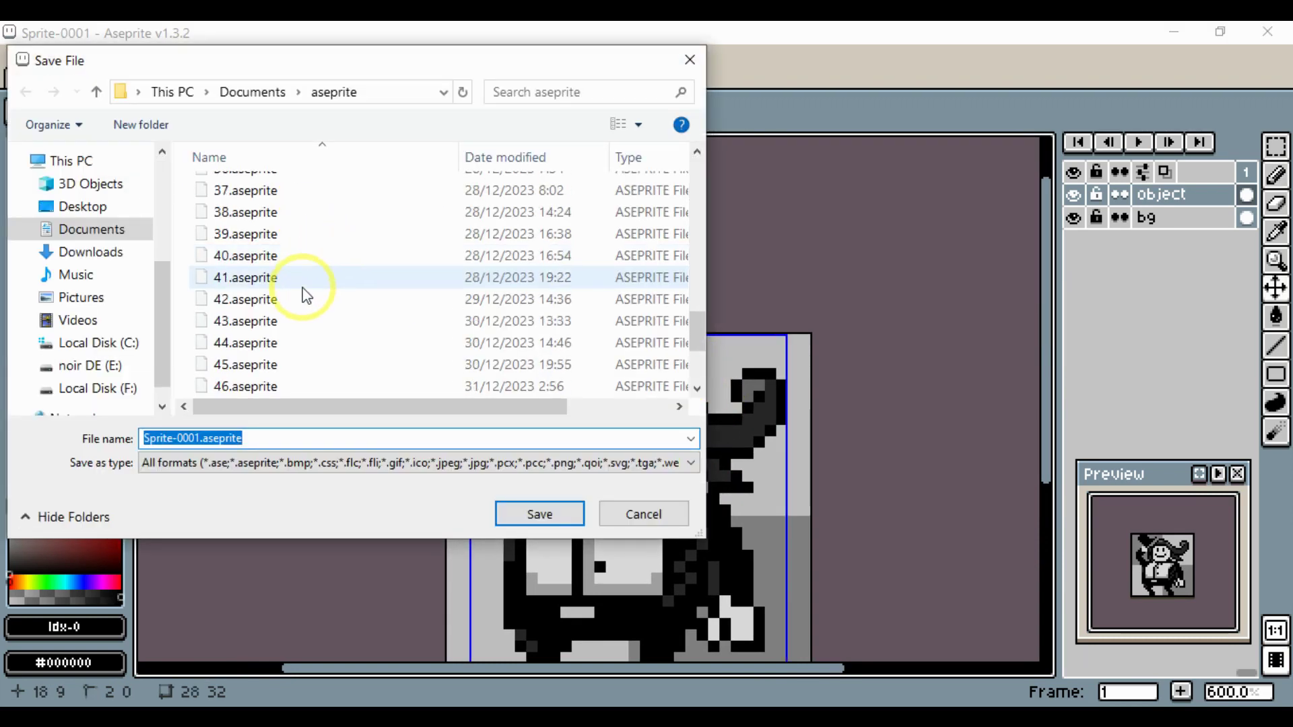
pyautogui.click(260, 255)
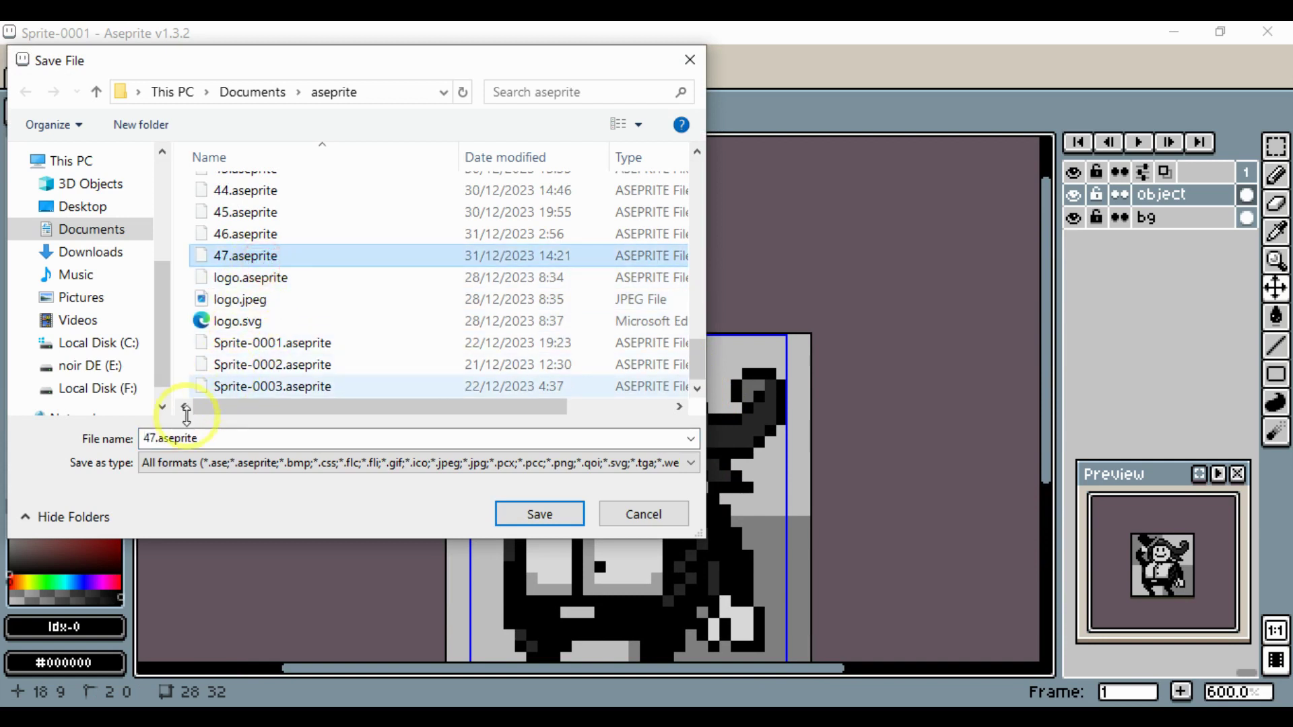
pyautogui.click(155, 438)
pyautogui.press('BackSpace')
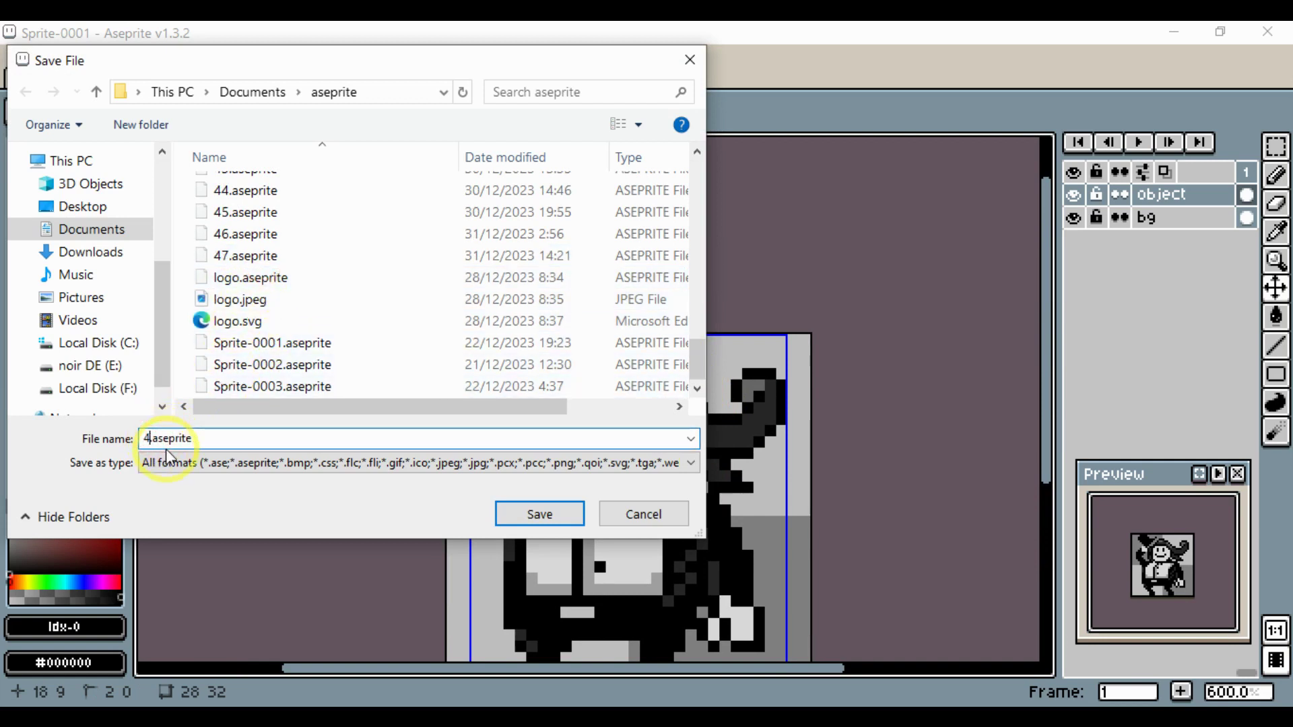
pyautogui.write('8')
pyautogui.click(539, 514)
# Flare the jacket's lower edge outward in black on the raised-arm side and paint over its dark grey edge highlight.
pyautogui.scroll(3, 705, 491)
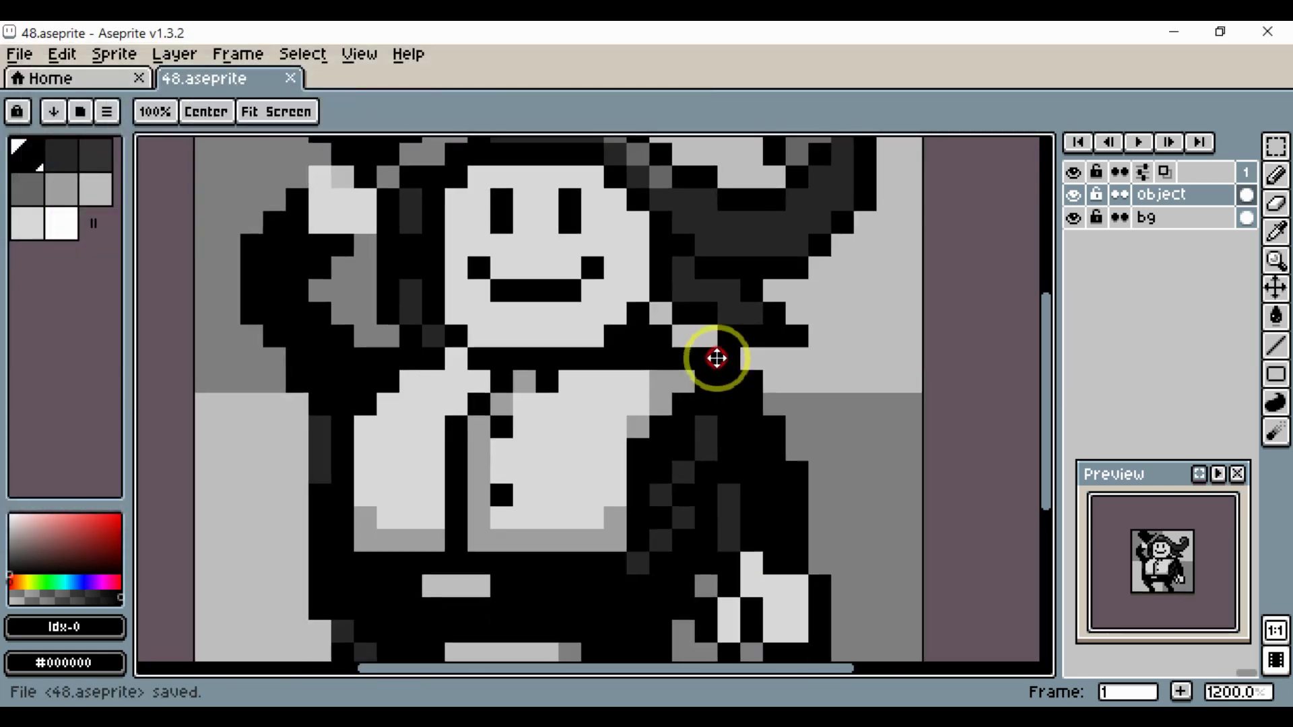
pyautogui.scroll(-3, 717, 357)
pyautogui.scroll(3, 472, 424)
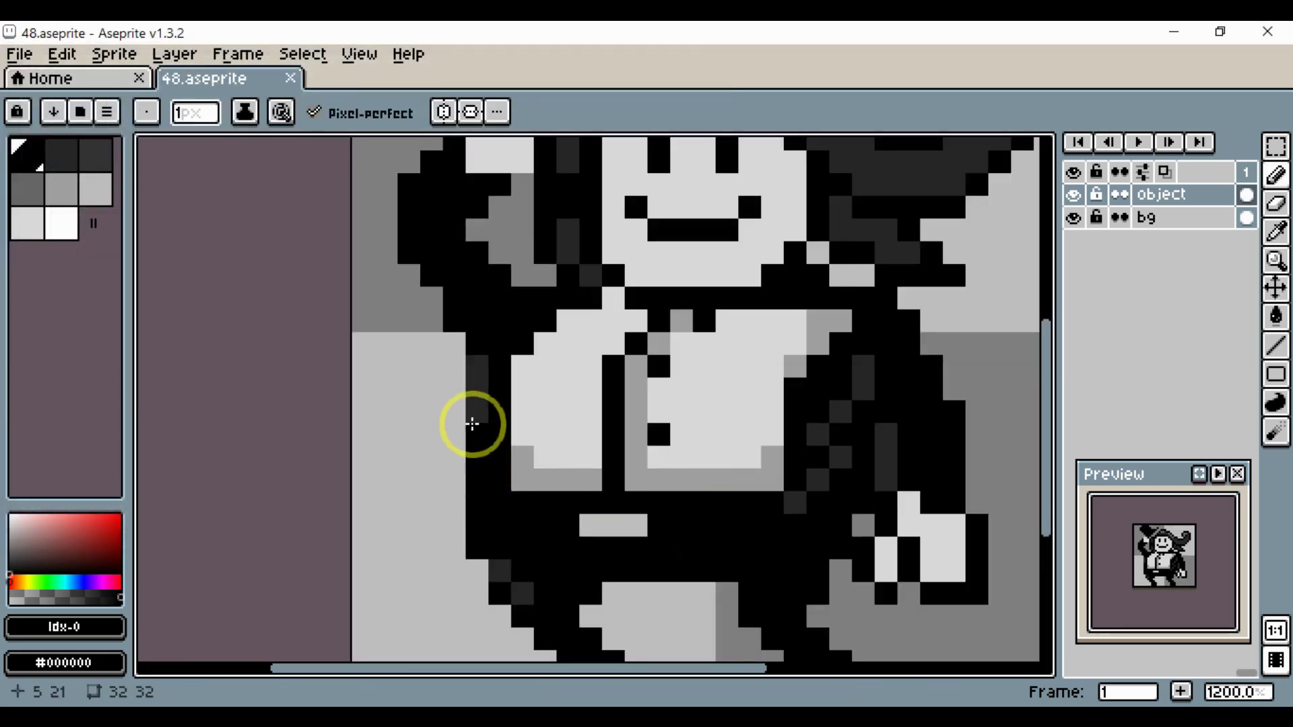
pyautogui.moveTo(464, 444); pyautogui.dragTo(442, 527)
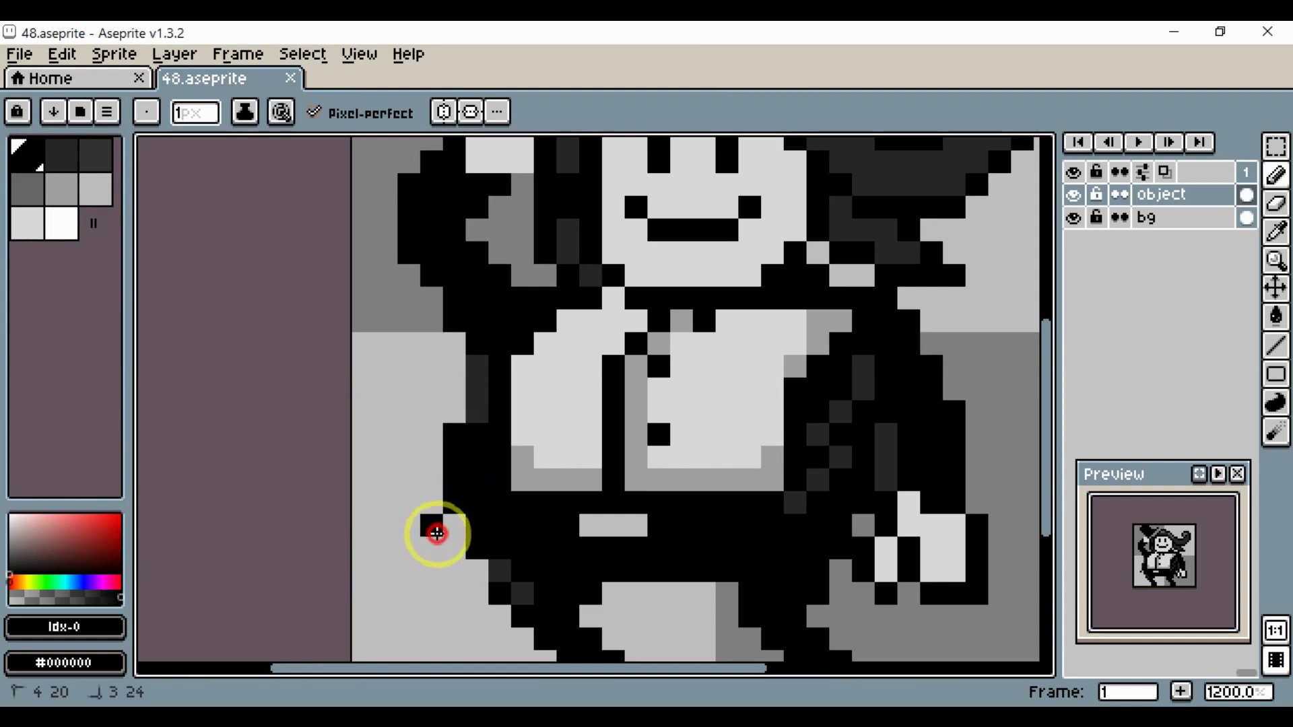
pyautogui.click(475, 413)
pyautogui.click(477, 374)
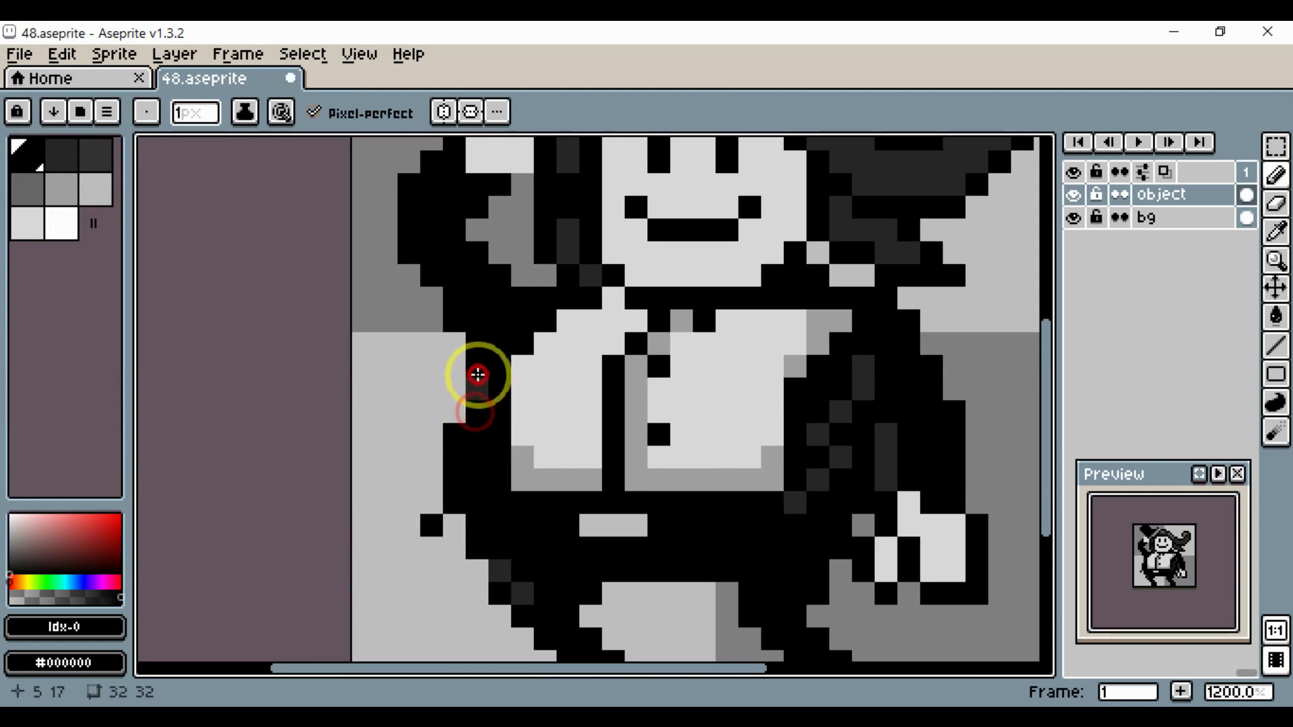
pyautogui.moveTo(478, 375); pyautogui.dragTo(462, 410)
pyautogui.click(437, 501)
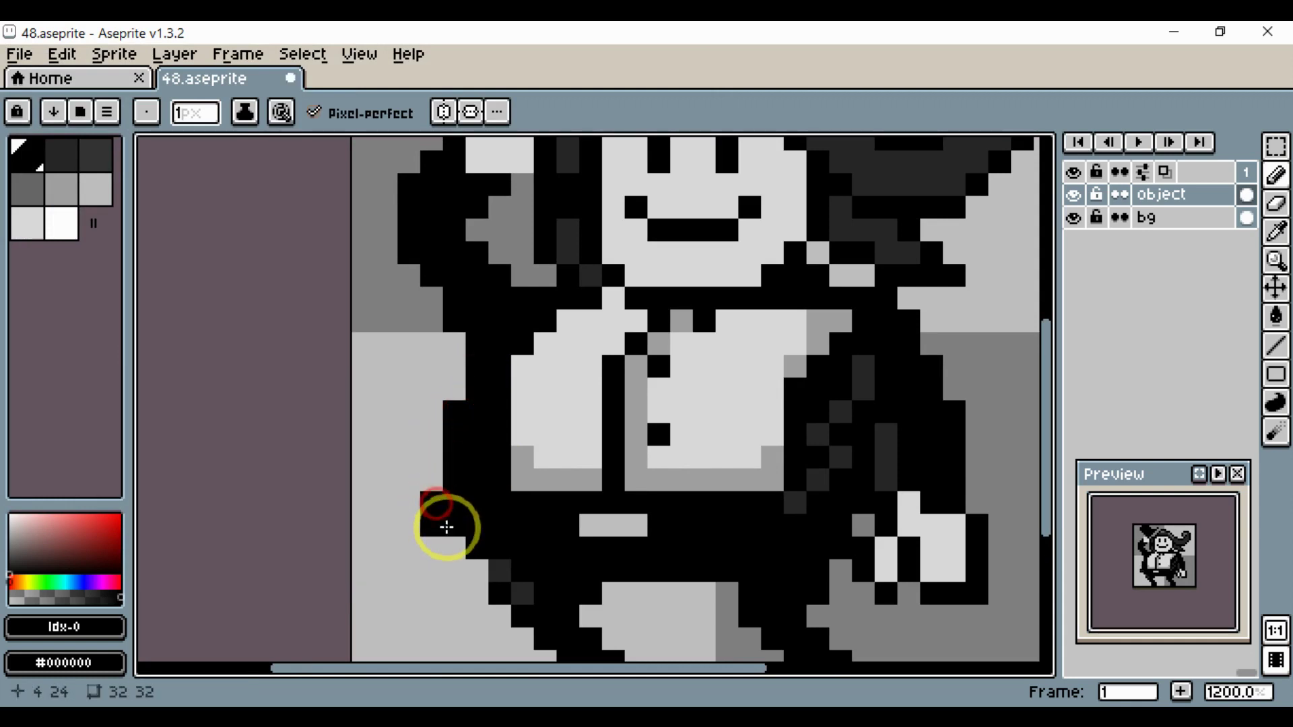
pyautogui.scroll(-4, 474, 539)
pyautogui.scroll(2, 569, 514)
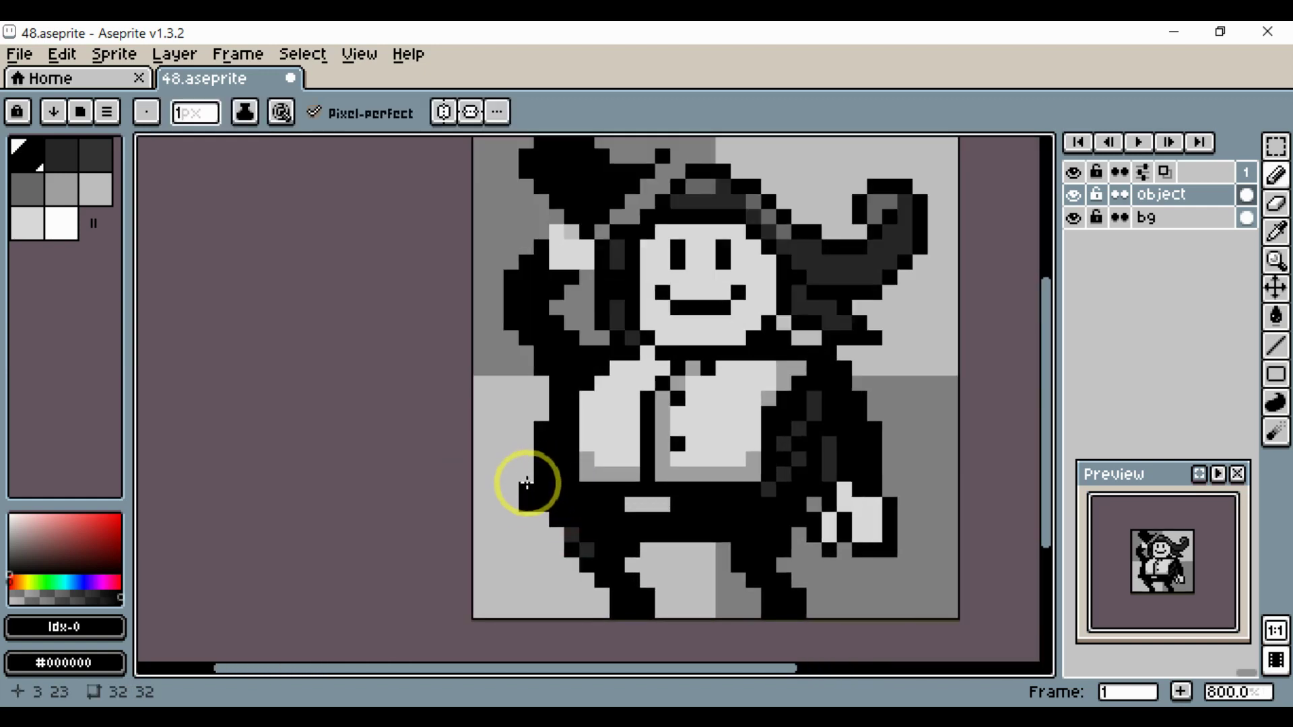
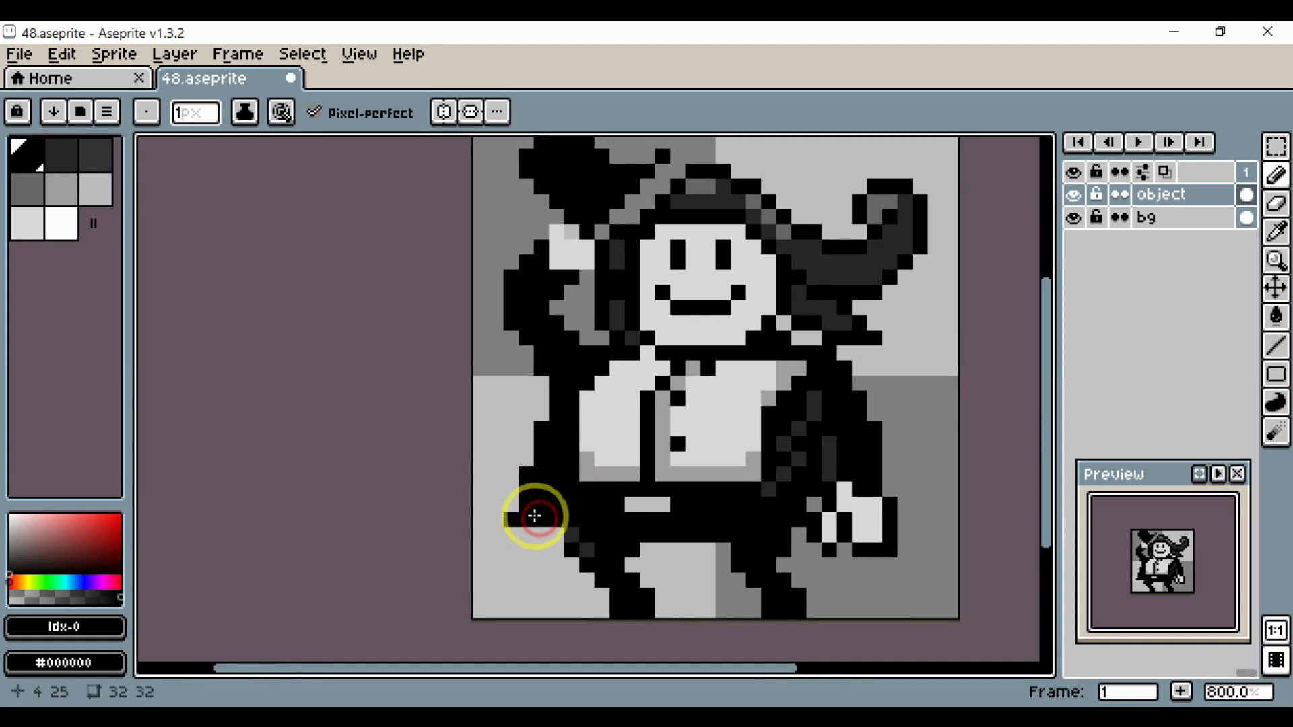
# Widen the shirt's lower corner on the raised-arm side with #d9d9d9 pixels, shading its lower edge in #a0a0a0.
pyautogui.scroll(-3, 554, 501)
pyautogui.scroll(3, 563, 482)
pyautogui.click(564, 483)
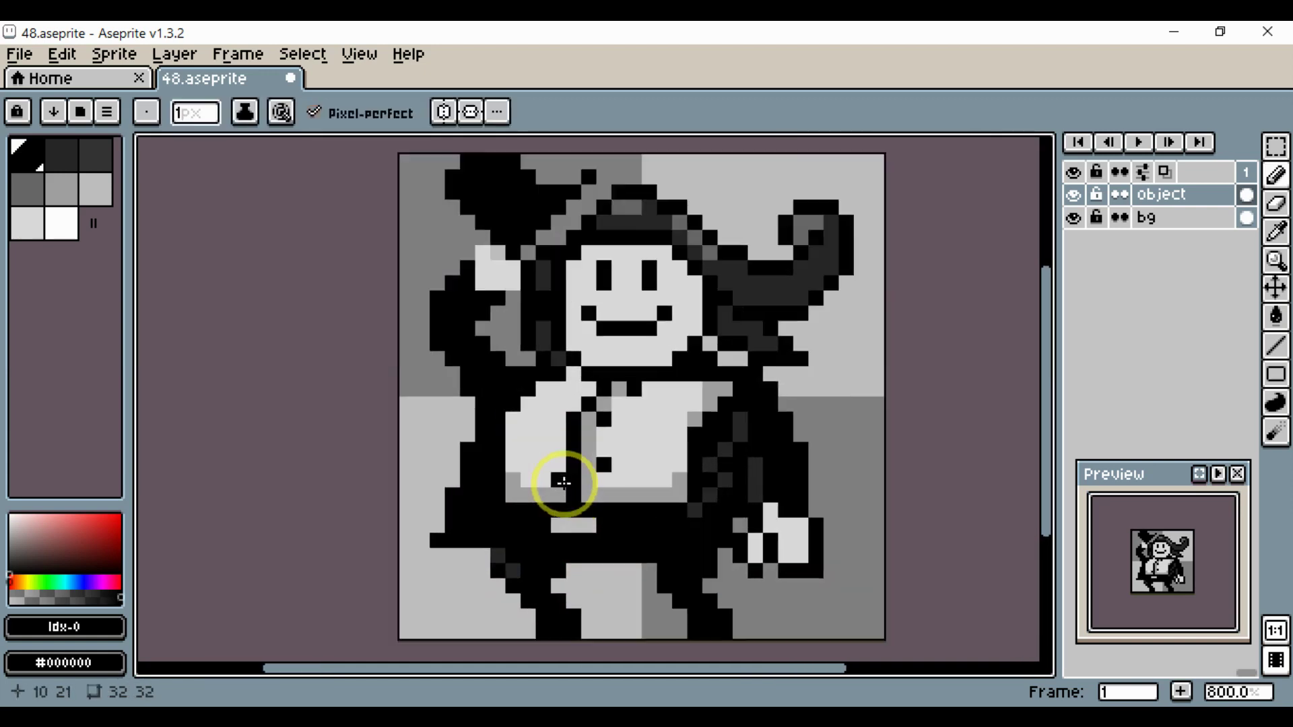
pyautogui.keyDown('alt'); pyautogui.click(514, 452); pyautogui.keyUp('alt')
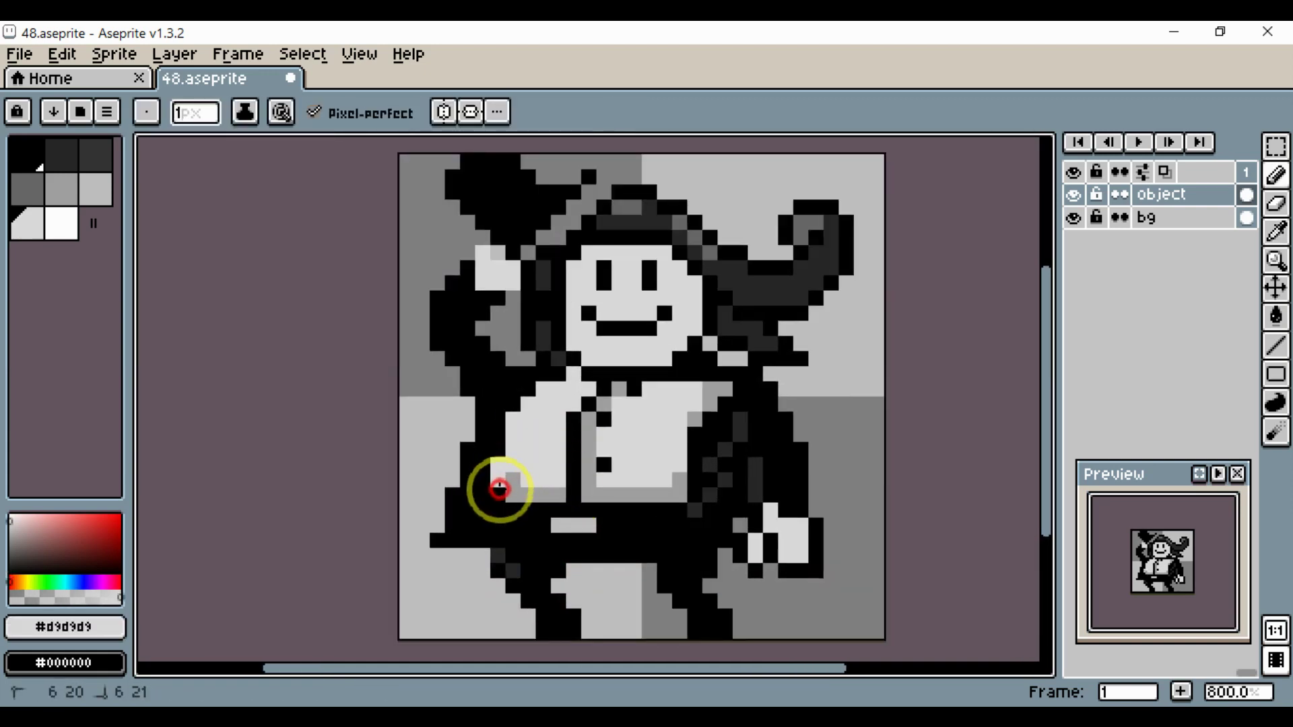
pyautogui.keyDown('alt'); pyautogui.click(499, 496); pyautogui.keyUp('alt')
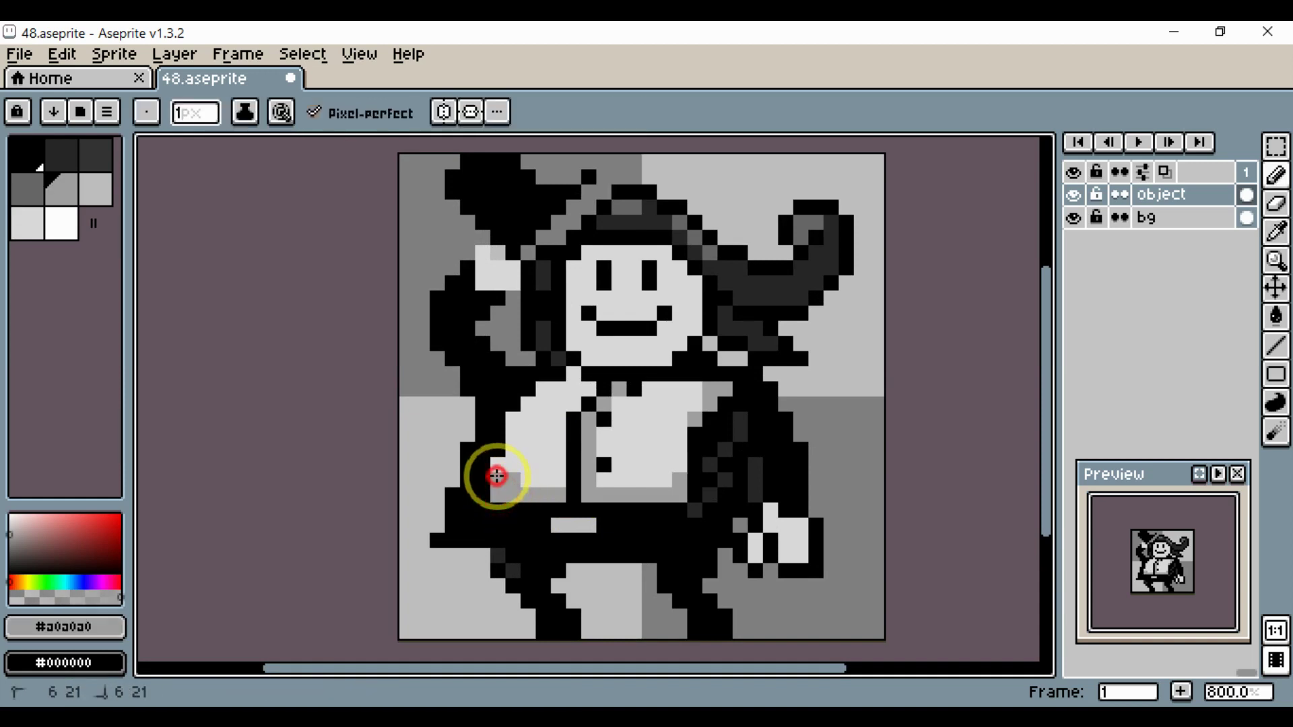
pyautogui.keyDown('alt'); pyautogui.click(497, 466); pyautogui.keyUp('alt')
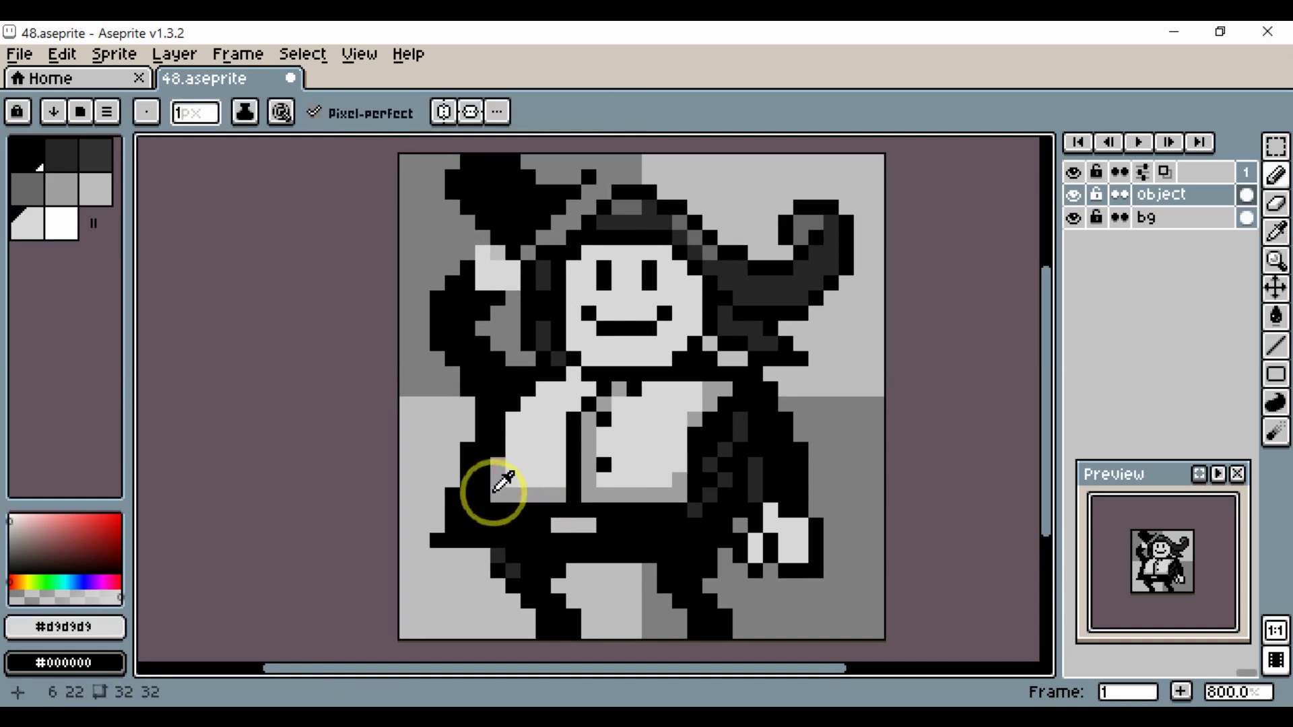
pyautogui.keyDown('alt'); pyautogui.click(505, 482); pyautogui.keyUp('alt')
pyautogui.scroll(-1, 495, 506)
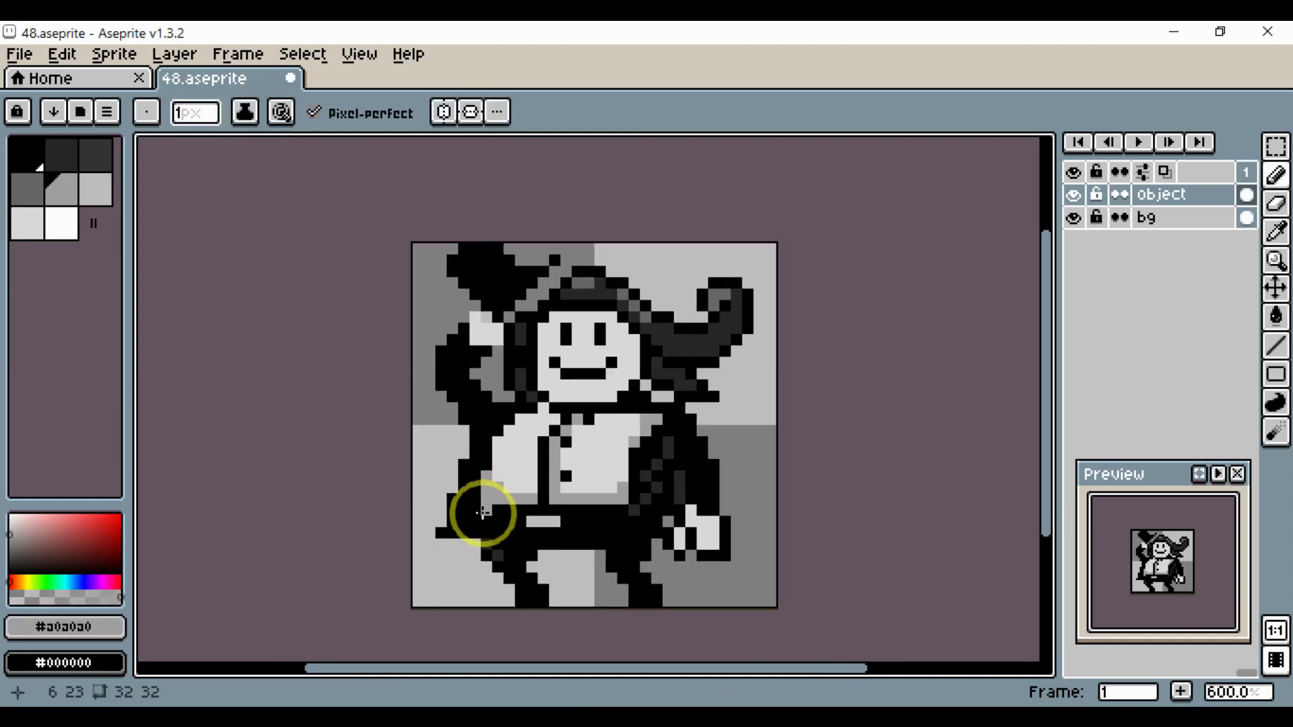
# Round off the shirt's bottom corner on the raised-arm side with black.
pyautogui.scroll(3, 483, 513)
pyautogui.keyDown('alt'); pyautogui.click(479, 516); pyautogui.keyUp('alt')
pyautogui.scroll(-3, 481, 512)
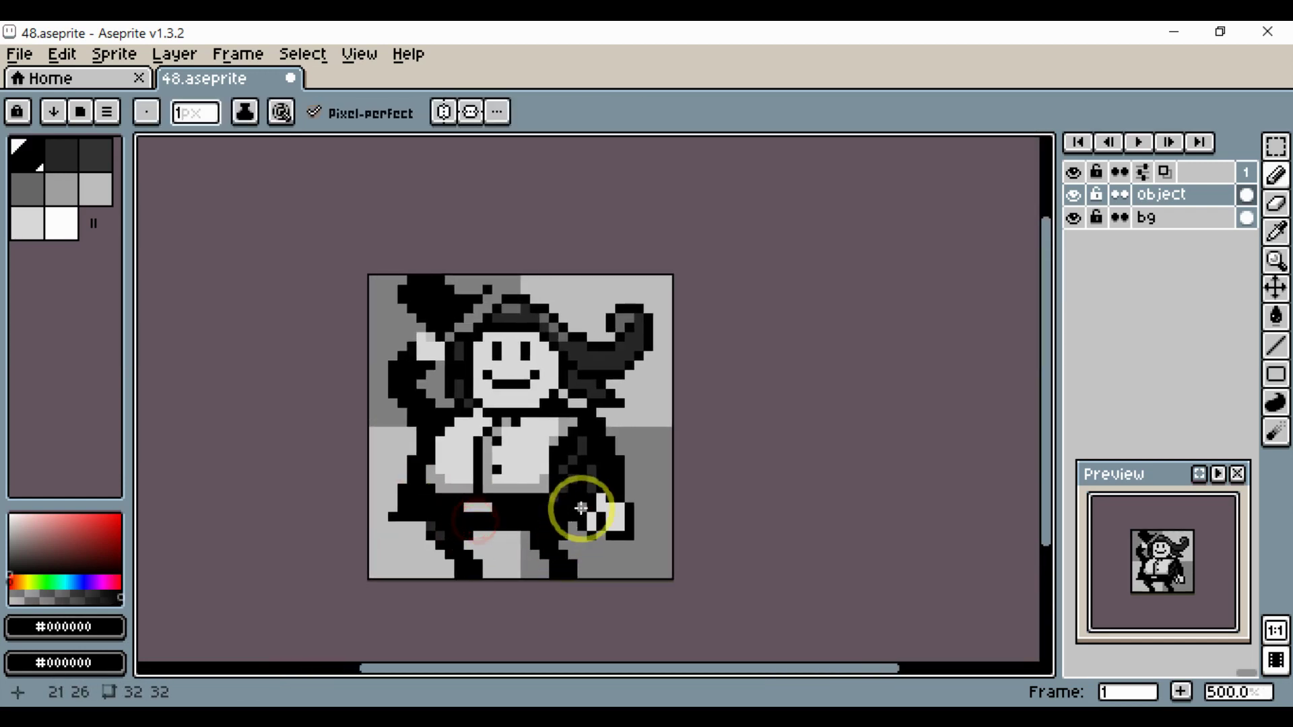
pyautogui.scroll(2, 534, 479)
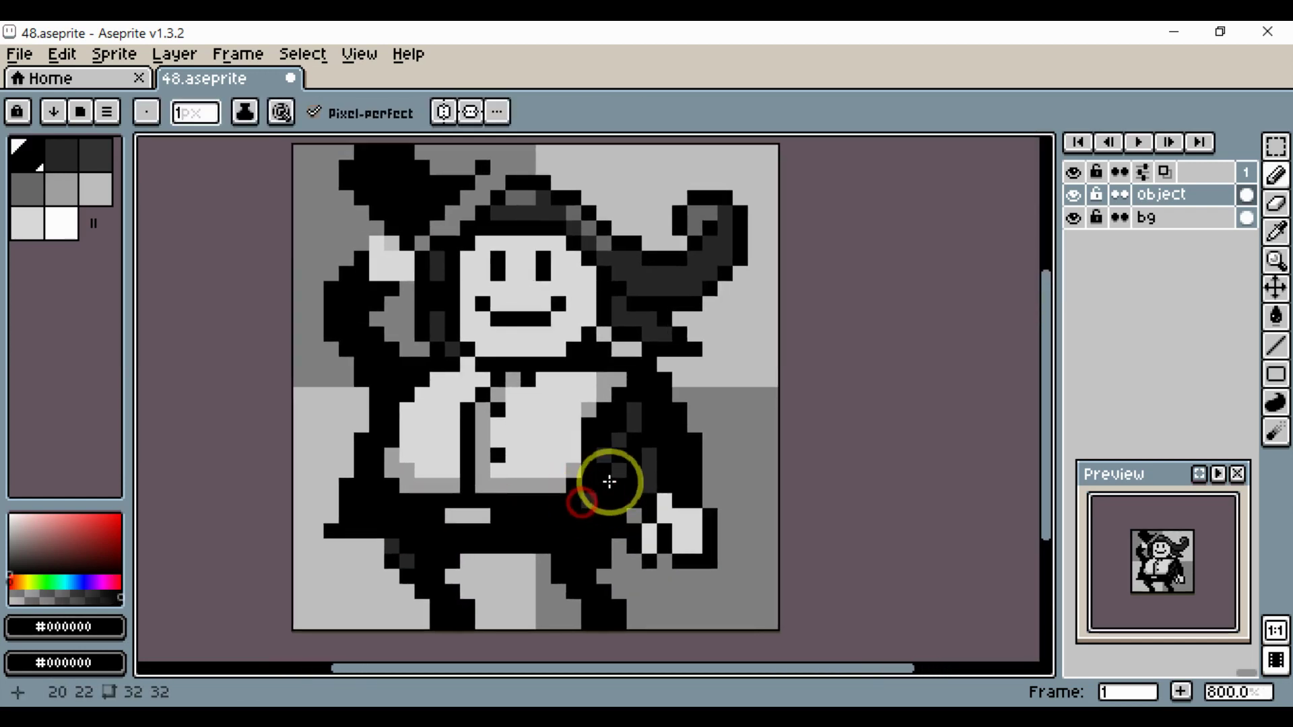
pyautogui.scroll(-2, 626, 495)
pyautogui.scroll(-1, 633, 502)
pyautogui.scroll(3, 584, 475)
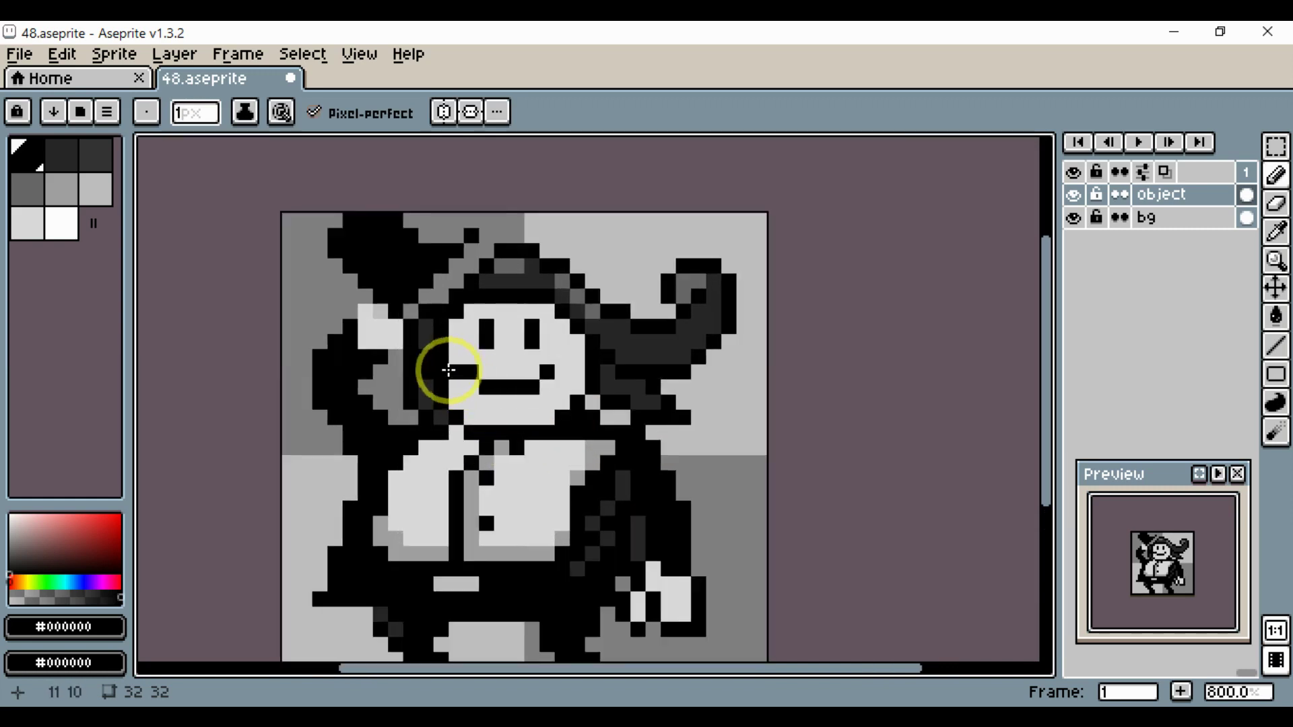
# Paint the wrist below the raised hand black to close the gap to the hair, and thicken the hat edge above the hand.
pyautogui.scroll(2, 387, 333)
pyautogui.moveTo(361, 343); pyautogui.dragTo(393, 391)
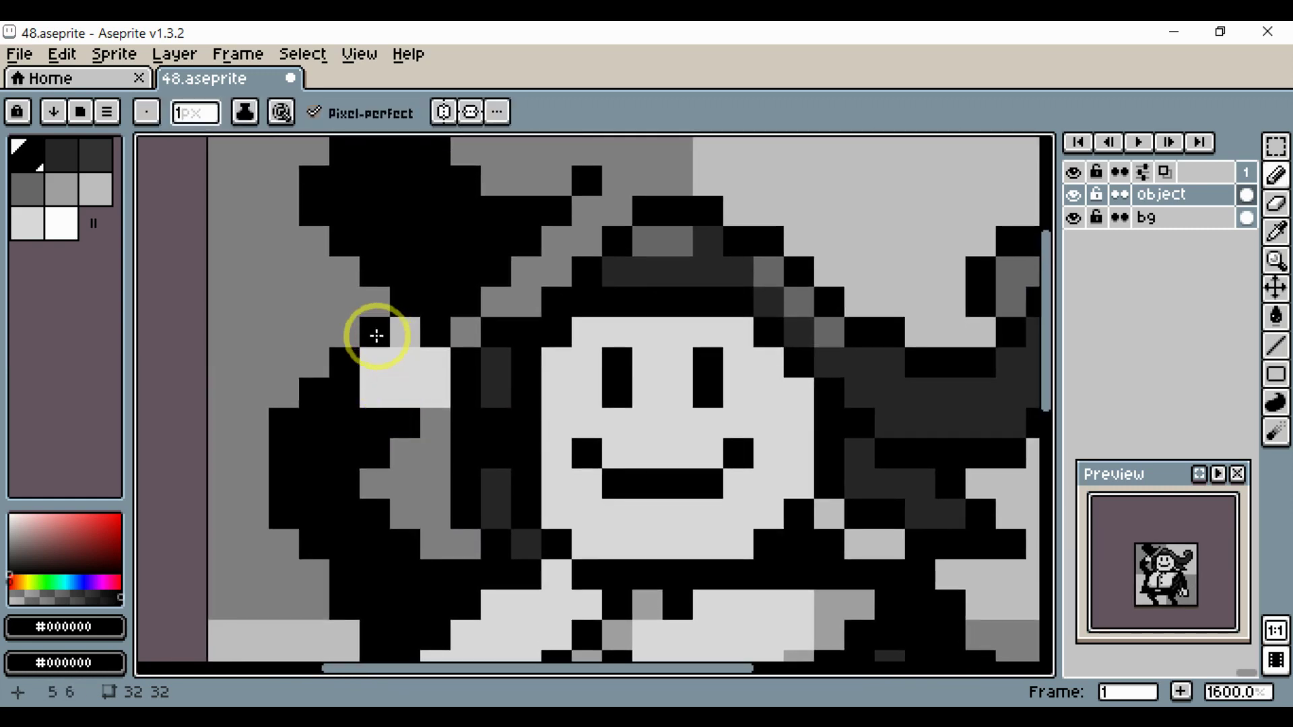
pyautogui.scroll(-4, 424, 438)
pyautogui.moveTo(542, 591); pyautogui.dragTo(666, 541)
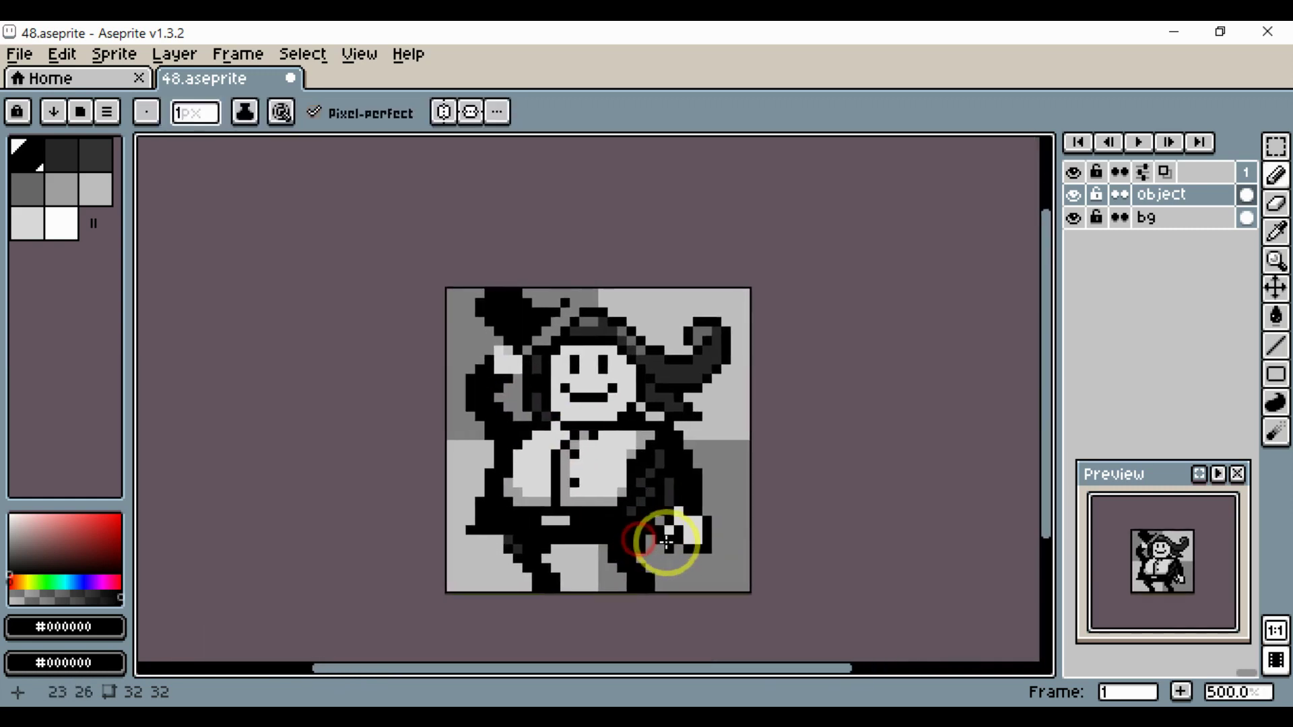
pyautogui.scroll(3, 603, 406)
pyautogui.click(427, 392)
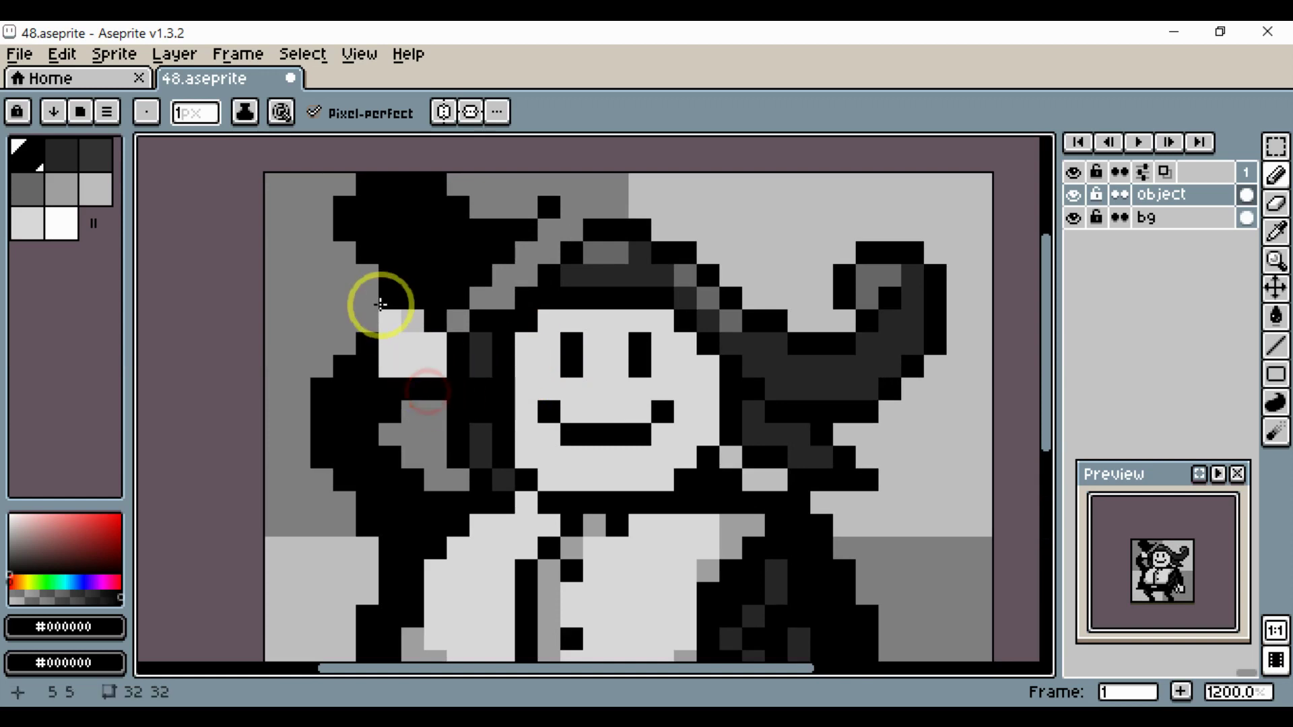
pyautogui.click(384, 306)
pyautogui.moveTo(429, 329); pyautogui.dragTo(543, 394)
pyautogui.scroll(-4, 547, 398)
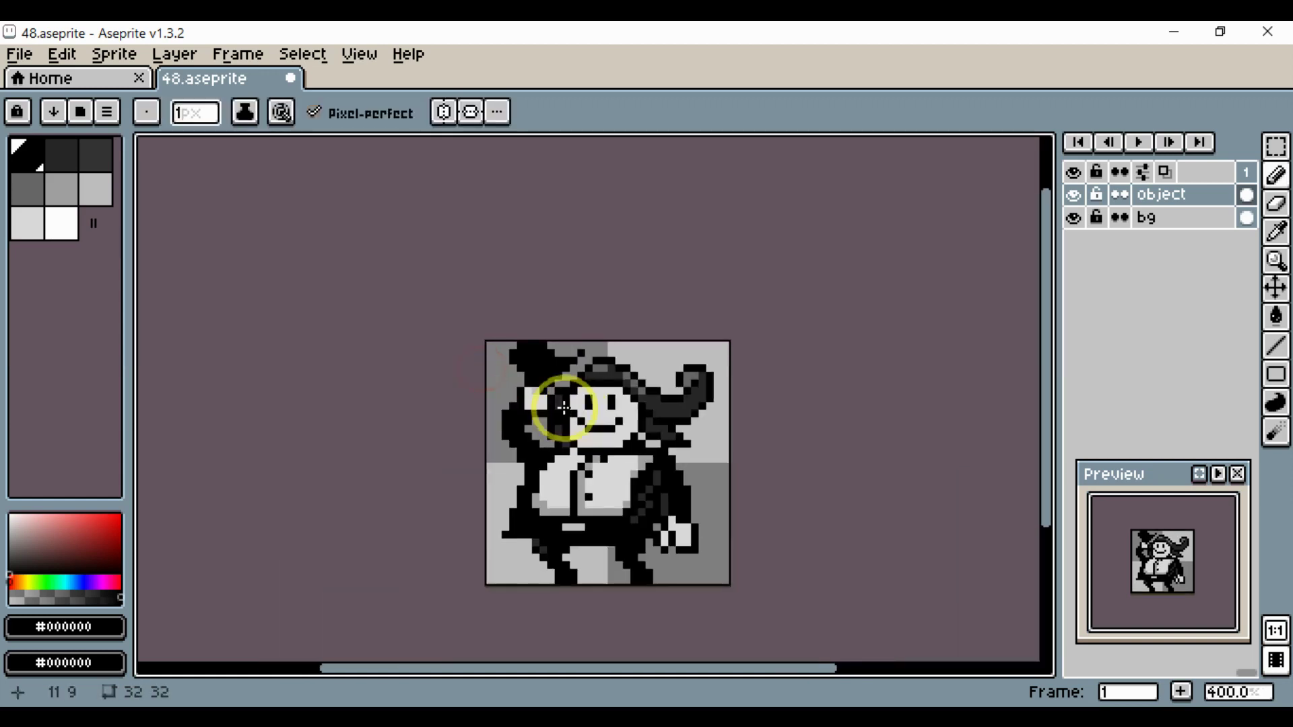
# Add palette index 1 dark grey highlights along the raised hat's outer edge and underside.
pyautogui.scroll(2, 501, 364)
pyautogui.scroll(3, 529, 375)
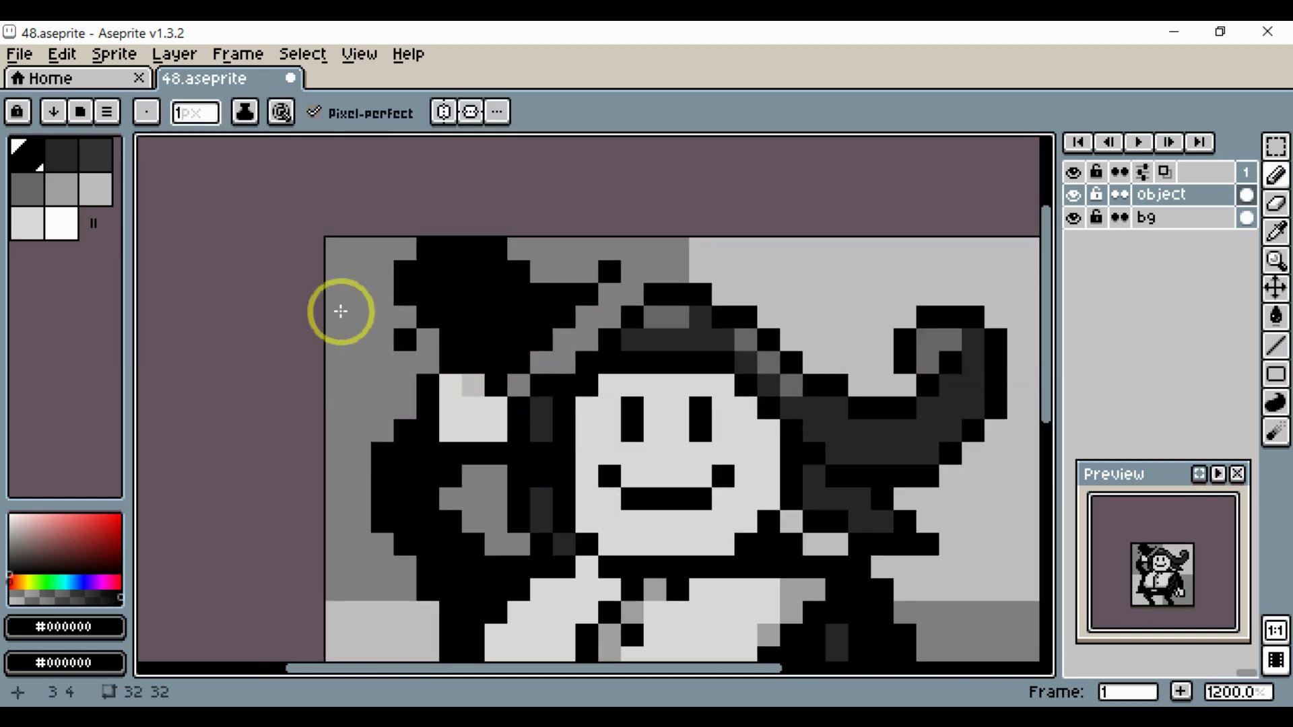
pyautogui.click(62, 161)
pyautogui.moveTo(410, 288)
pyautogui.mouseDown()
pyautogui.moveTo(458, 352)
pyautogui.moveTo(512, 344)
pyautogui.moveTo(562, 301)
pyautogui.mouseUp()
pyautogui.scroll(-4, 588, 364)
pyautogui.press('space')
pyautogui.moveTo(627, 406); pyautogui.dragTo(661, 416)
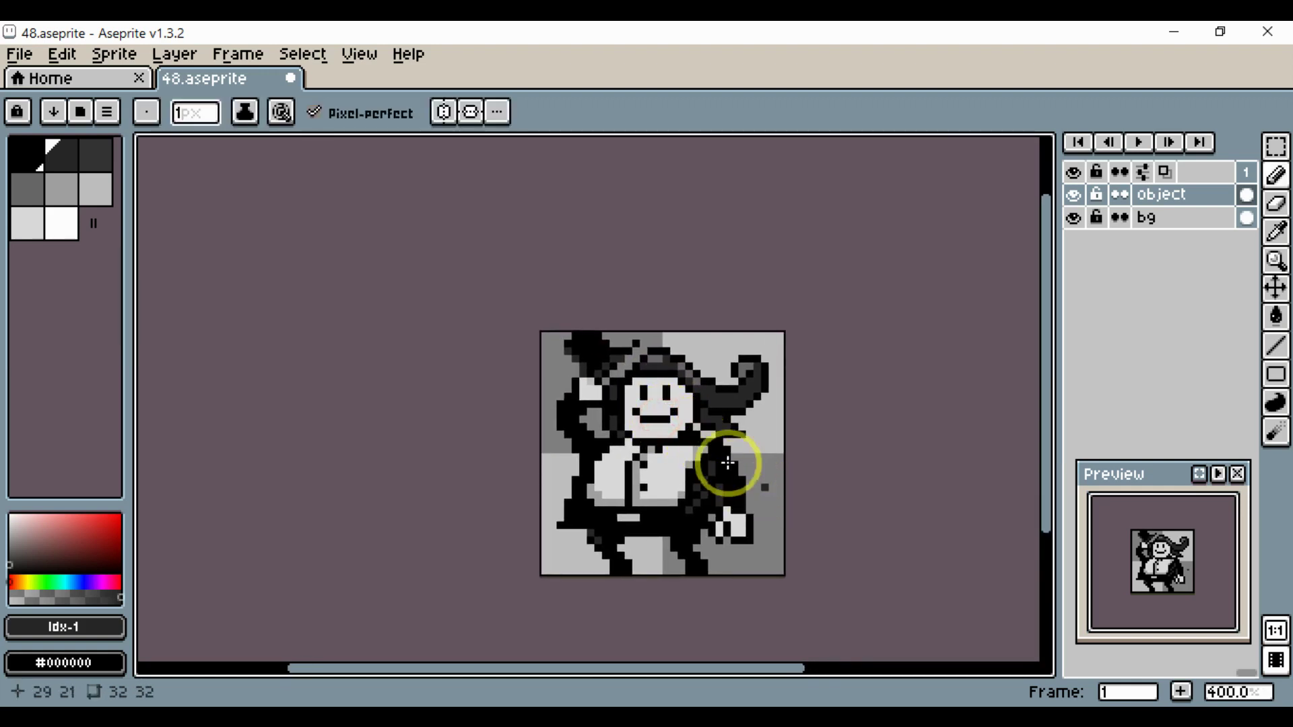
# Separate the fingers of the raised hand with black pixels where it holds the hat.
pyautogui.scroll(5, 597, 413)
pyautogui.keyDown('alt'); pyautogui.click(643, 402); pyautogui.keyUp('alt')
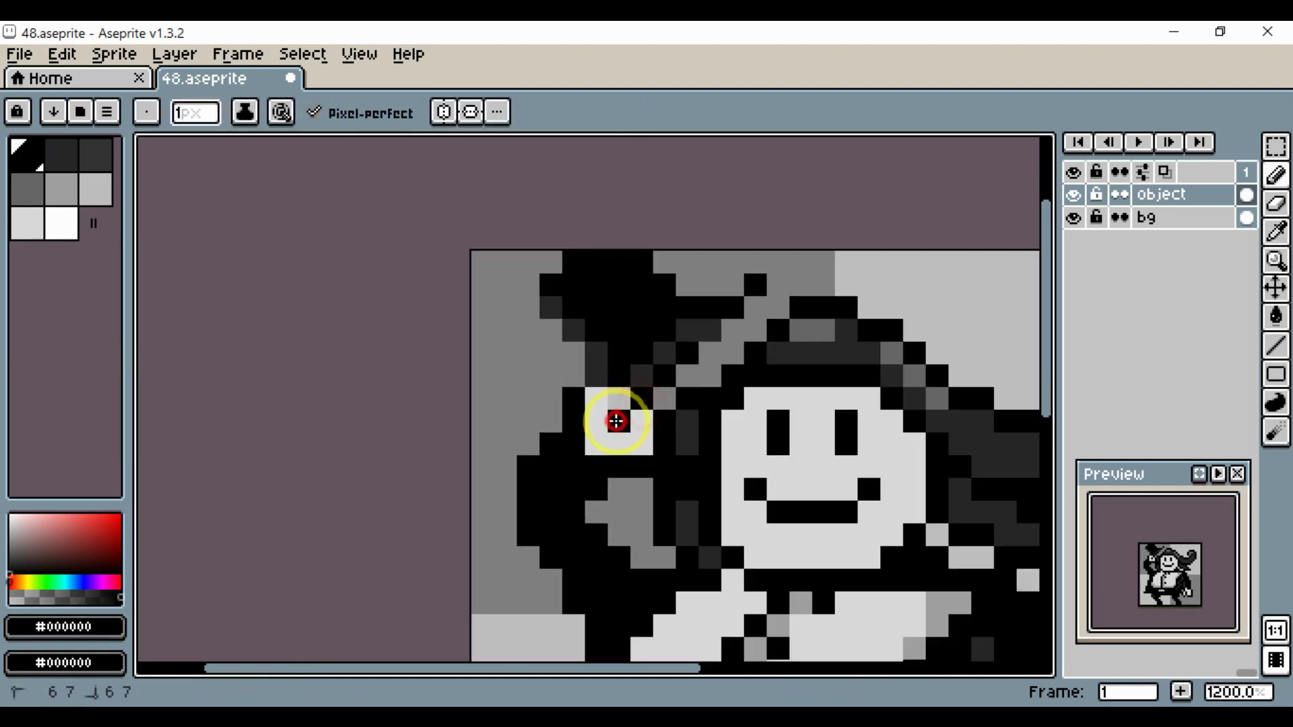
pyautogui.moveTo(612, 393); pyautogui.dragTo(640, 439)
pyautogui.scroll(-4, 641, 456)
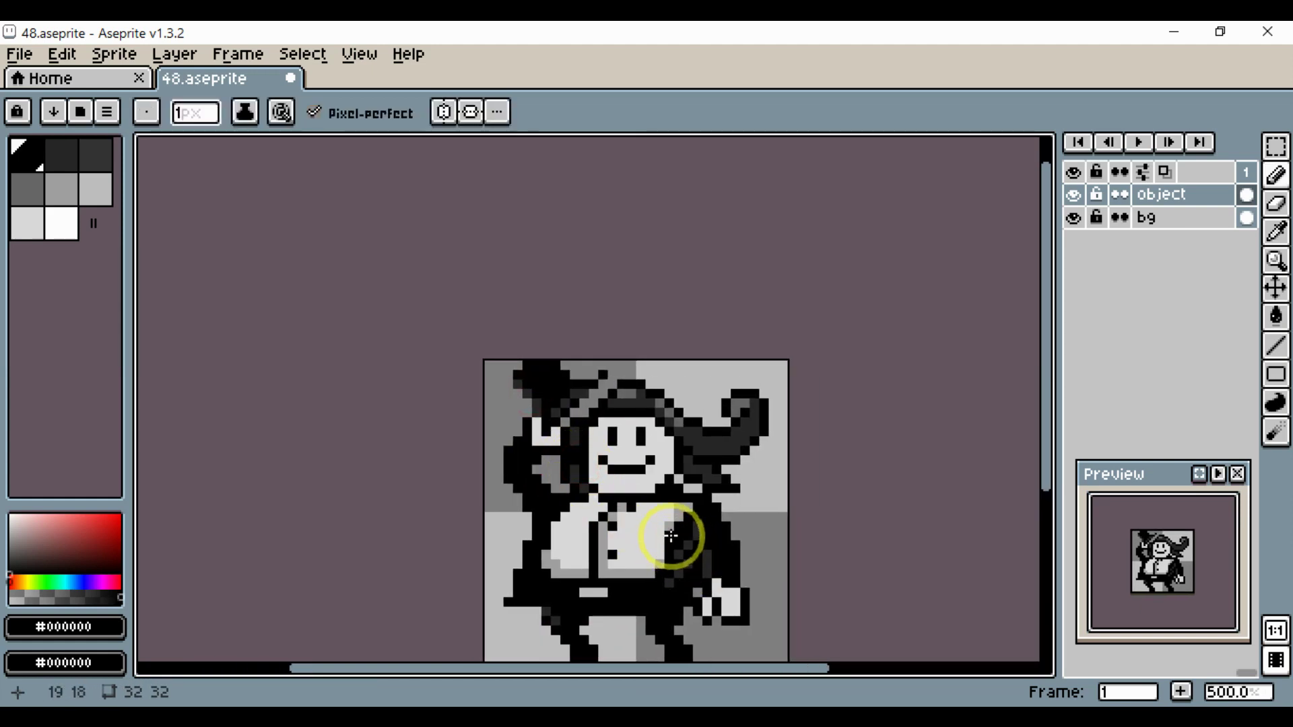
pyautogui.moveTo(649, 529); pyautogui.dragTo(626, 438)
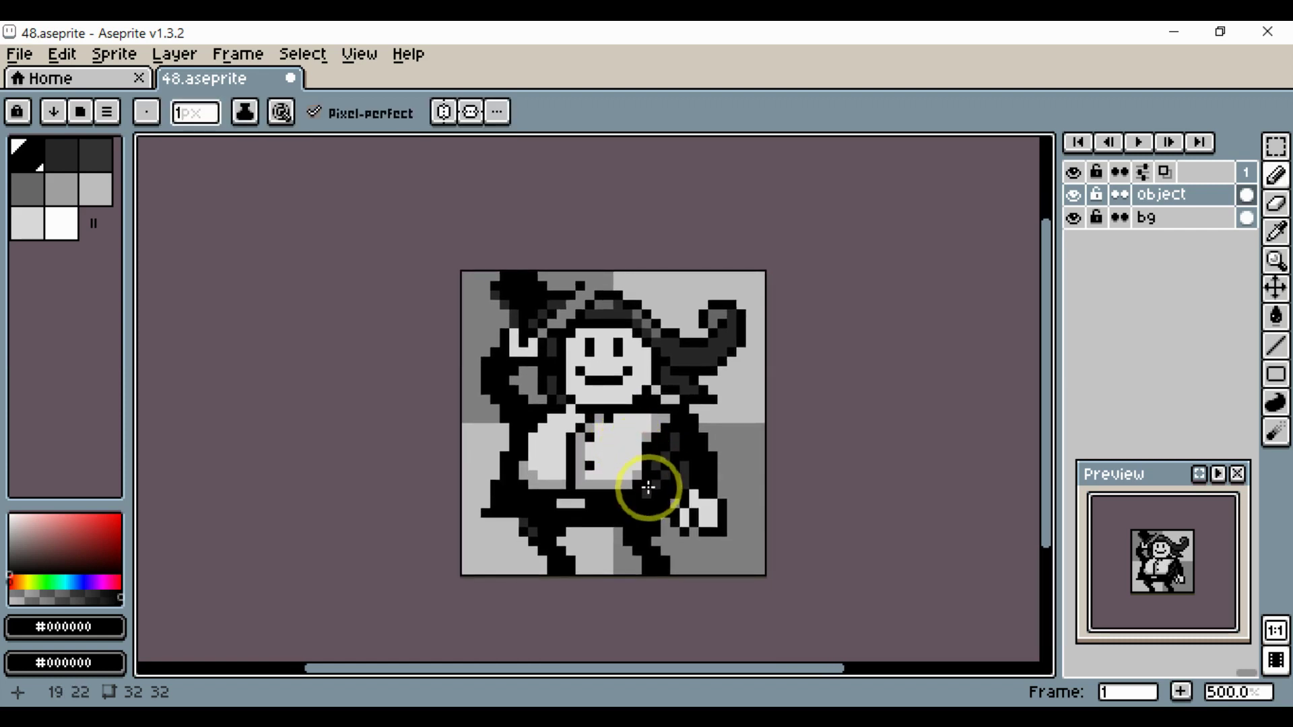
# Extend the shirt's collar beside the neck on the raised-arm side with #d9d9d9.
pyautogui.scroll(4, 528, 453)
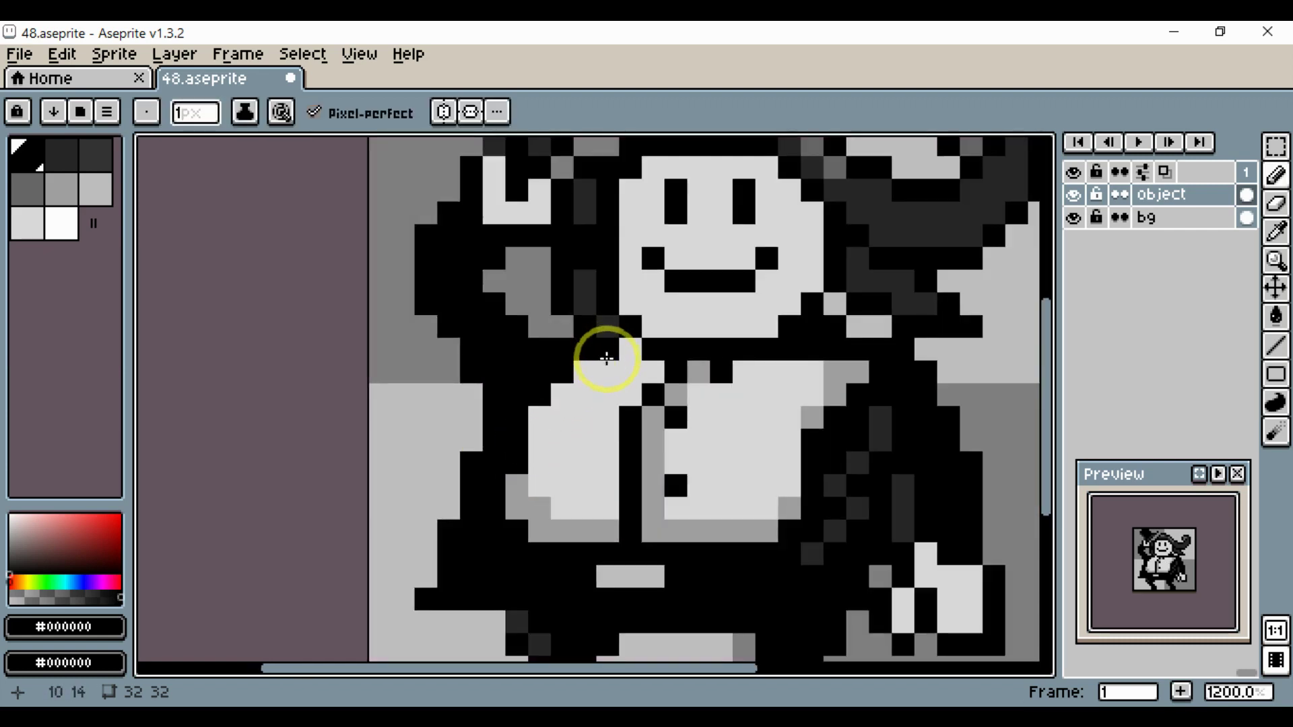
pyautogui.keyDown('alt'); pyautogui.click(608, 374); pyautogui.keyUp('alt')
pyautogui.scroll(-4, 594, 409)
pyautogui.scroll(4, 577, 456)
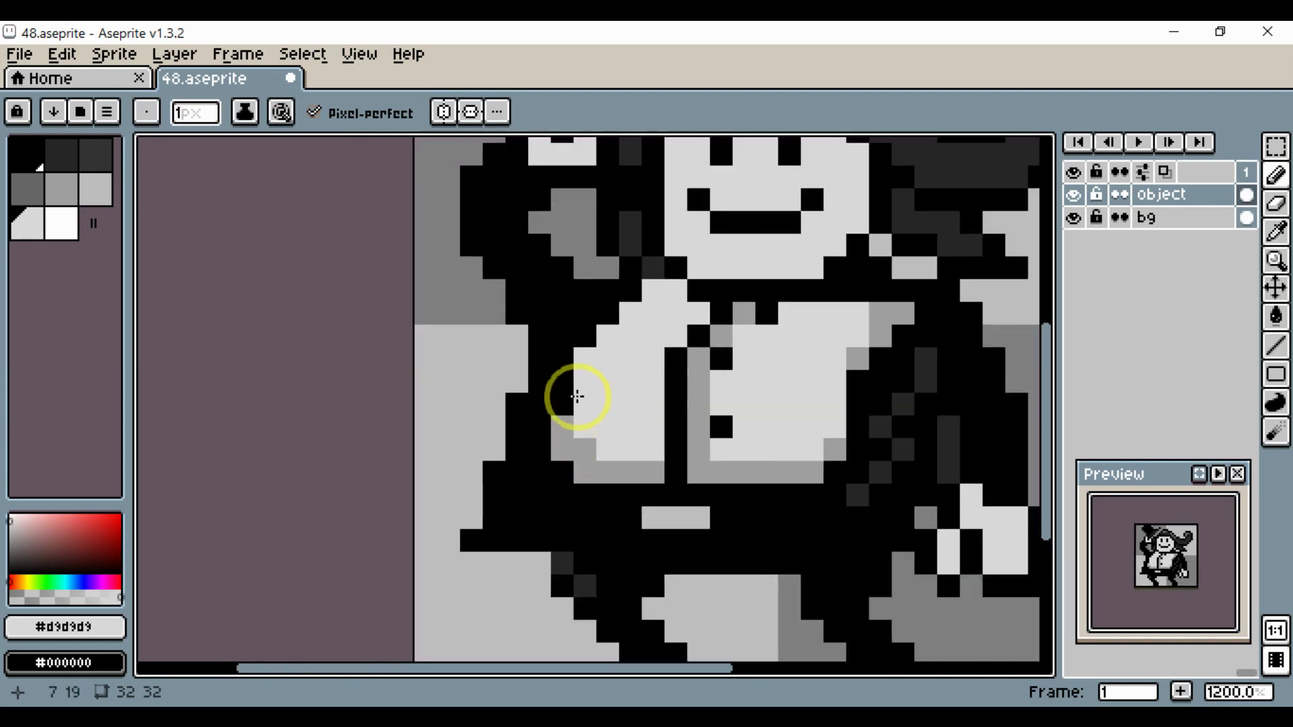
# Try trimming the shirt's upper outer edge on the raised-arm side with black.
pyautogui.keyDown('alt'); pyautogui.click(582, 360); pyautogui.keyUp('alt')
pyautogui.keyDown('alt'); pyautogui.click(584, 362); pyautogui.keyUp('alt')
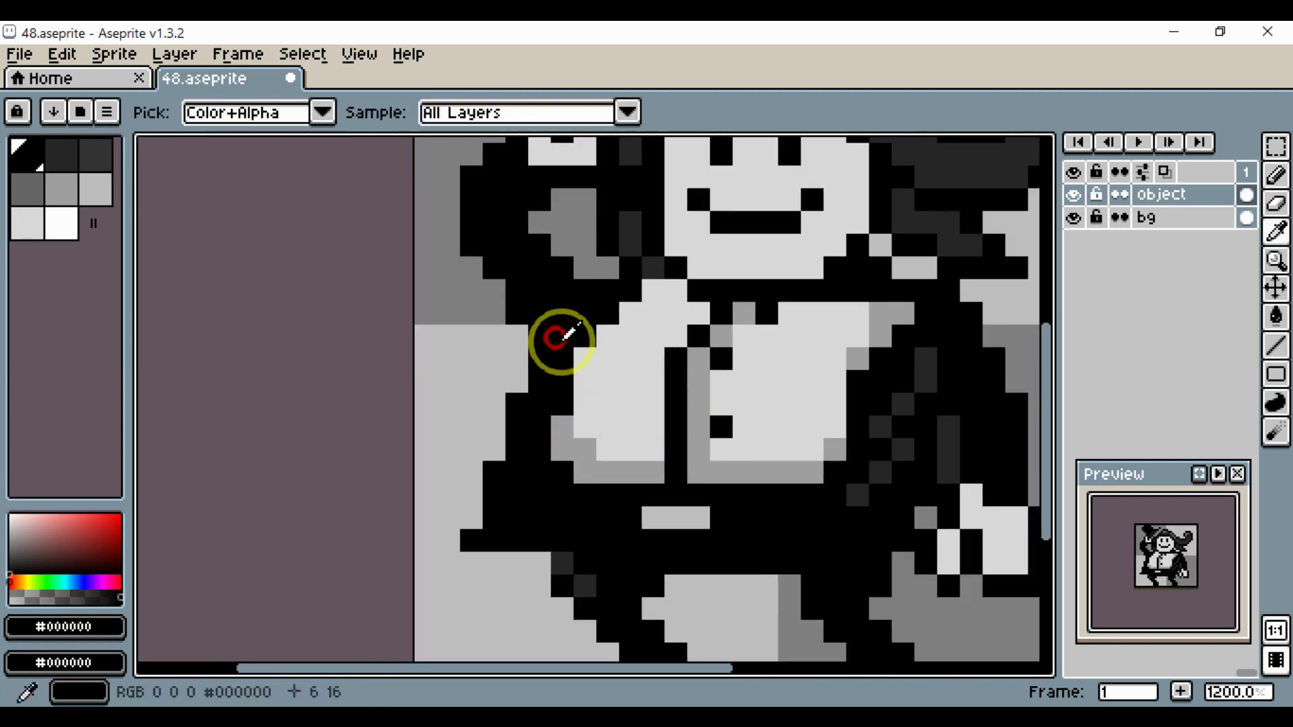
pyautogui.scroll(-4, 629, 413)
pyautogui.scroll(1, 552, 450)
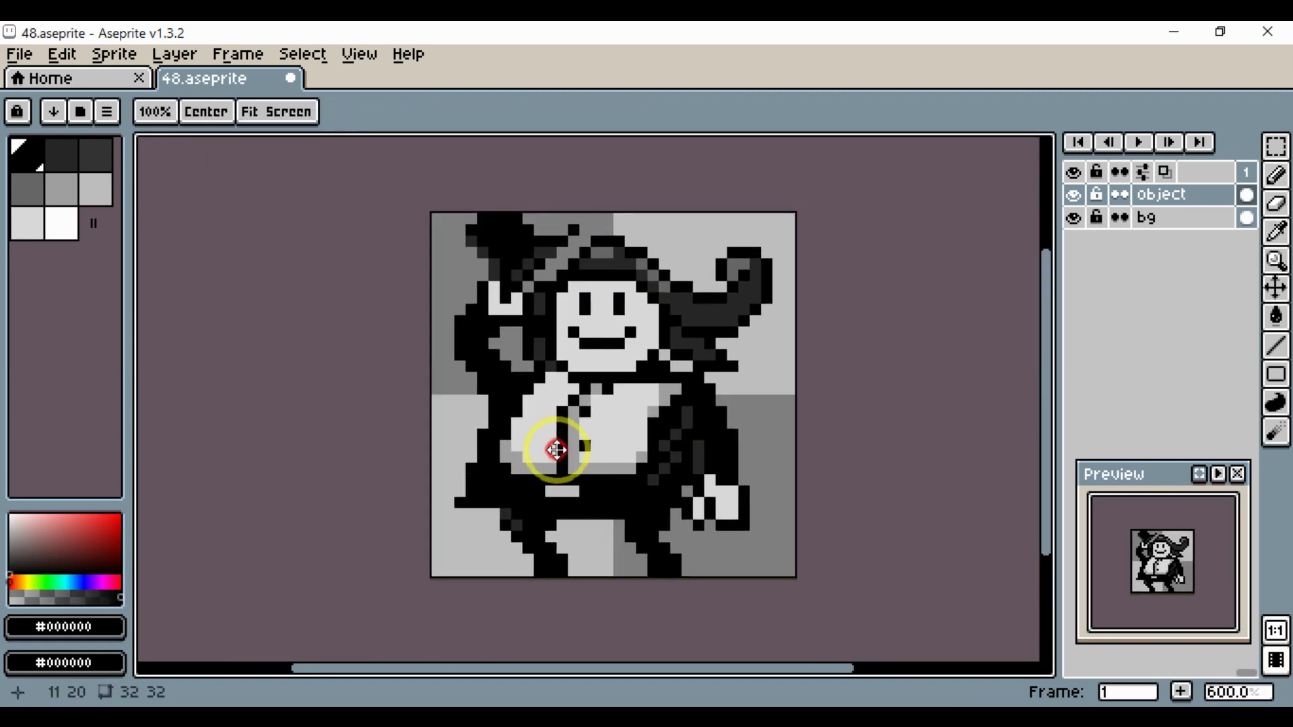
pyautogui.scroll(3, 653, 457)
pyautogui.moveTo(632, 450); pyautogui.dragTo(654, 454)
pyautogui.moveTo(564, 425); pyautogui.dragTo(684, 450)
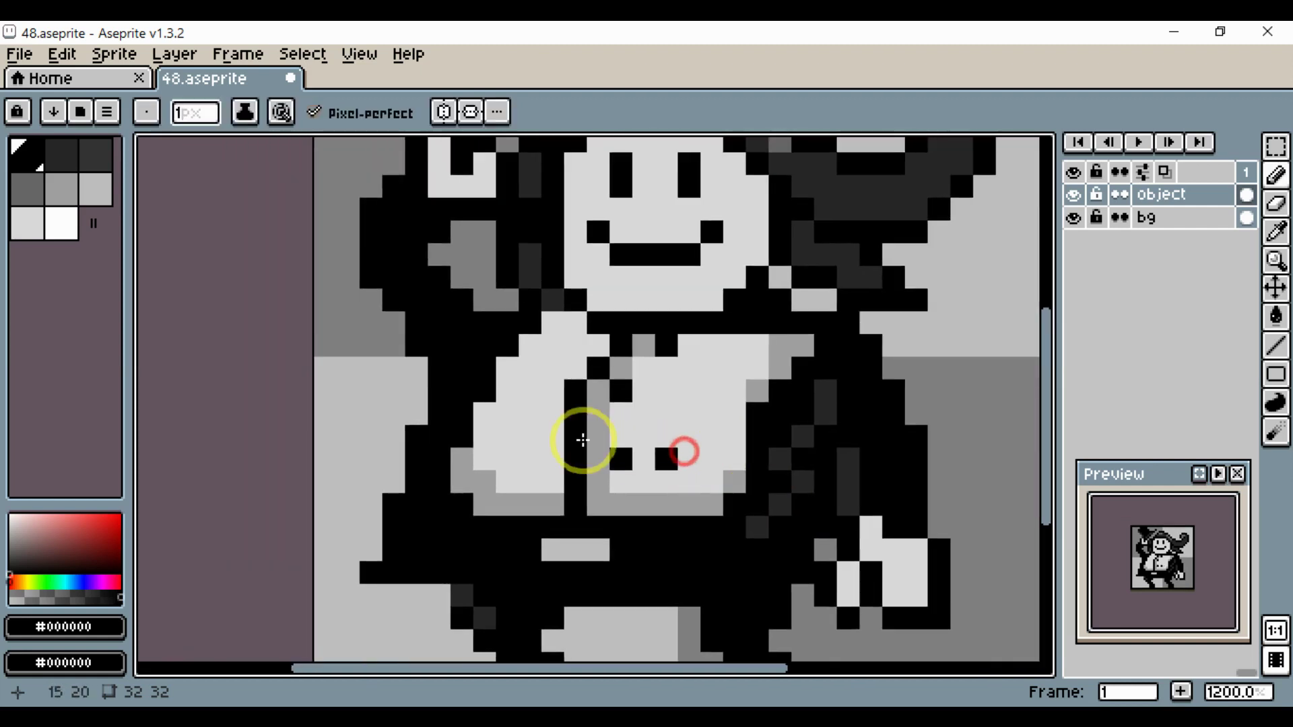
# Bulge the shirt's outer edge on the raised-arm side outward with #d9d9d9 pixels above the grey corner shading.
pyautogui.keyDown('alt'); pyautogui.click(514, 395); pyautogui.keyUp('alt')
pyautogui.click(491, 392)
pyautogui.moveTo(497, 412); pyautogui.dragTo(529, 416)
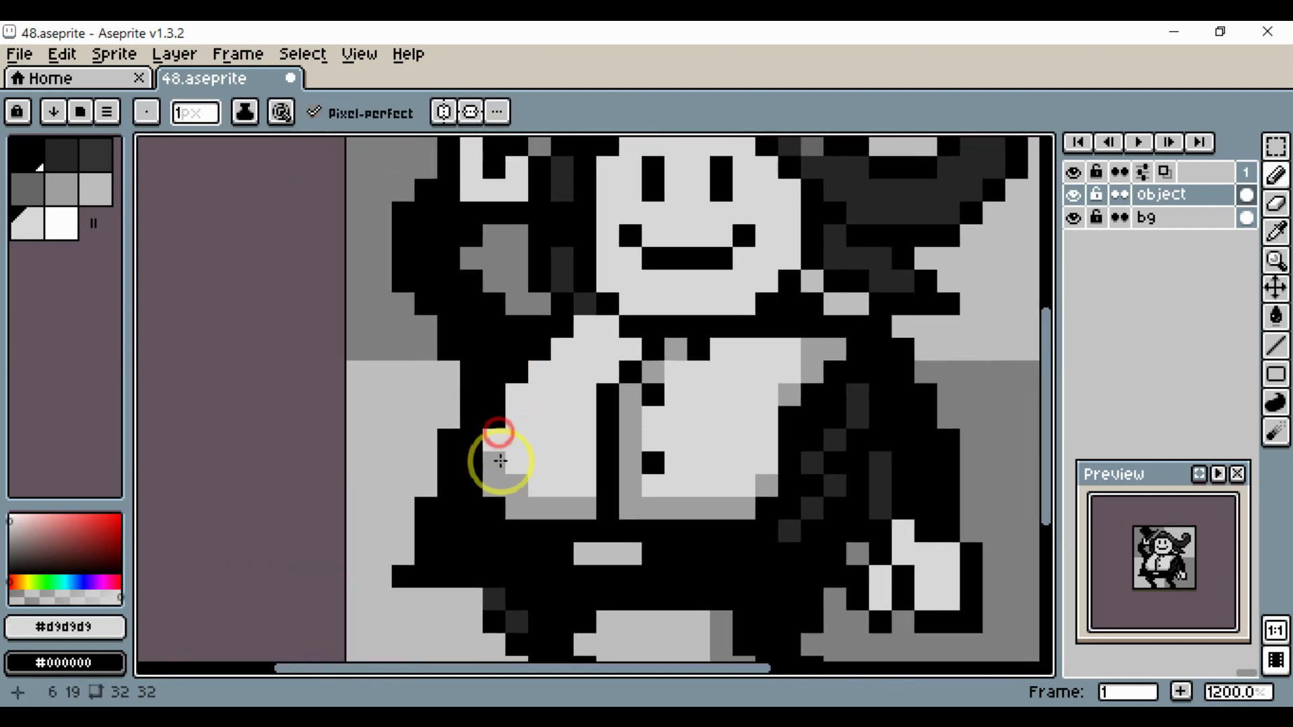
pyautogui.scroll(-2, 523, 437)
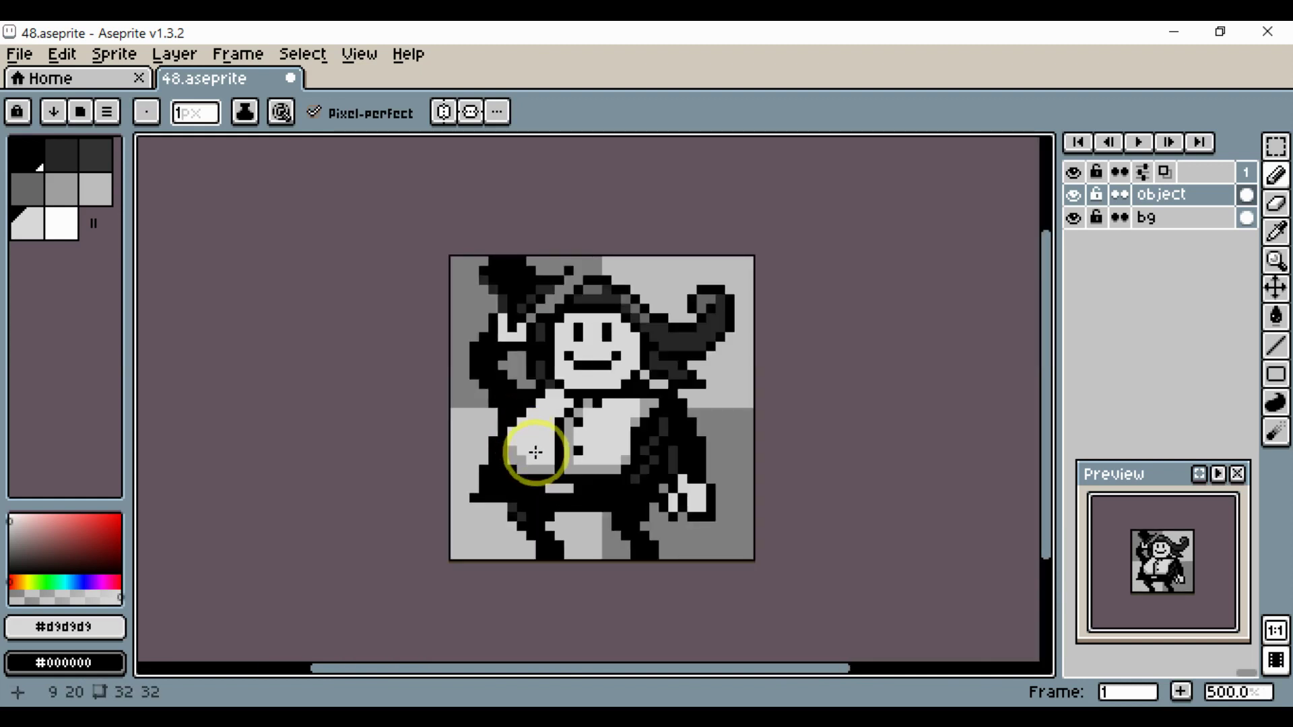
pyautogui.scroll(2, 517, 453)
pyautogui.moveTo(566, 440)
pyautogui.mouseDown()
pyautogui.moveTo(505, 472)
pyautogui.moveTo(470, 456)
pyautogui.mouseUp()
# Shade the top of the shirt beside the neck on the raised-arm side with #a0a0a0.
pyautogui.keyDown('alt'); pyautogui.click(519, 456); pyautogui.keyUp('alt')
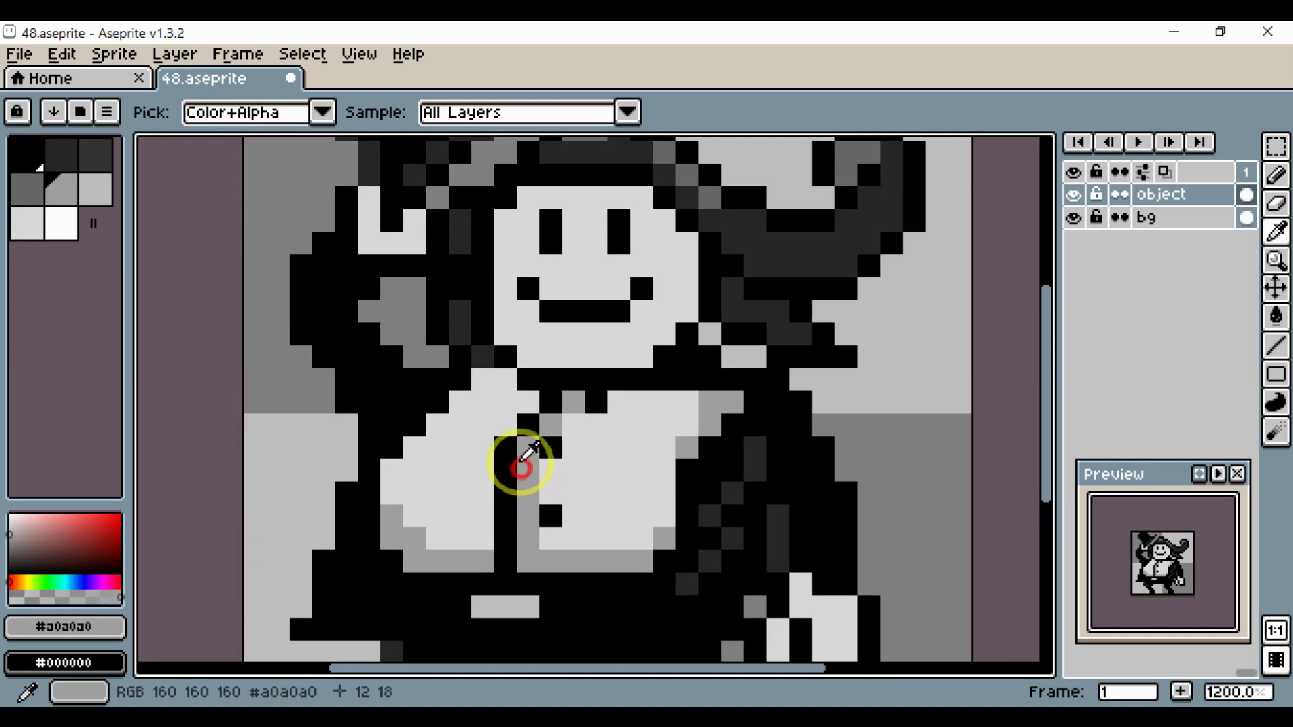
pyautogui.click(486, 384)
pyautogui.moveTo(503, 383)
pyautogui.mouseDown()
pyautogui.moveTo(548, 408)
pyautogui.moveTo(622, 408)
pyautogui.moveTo(701, 365)
pyautogui.mouseUp()
pyautogui.scroll(-5, 700, 381)
pyautogui.scroll(5, 728, 442)
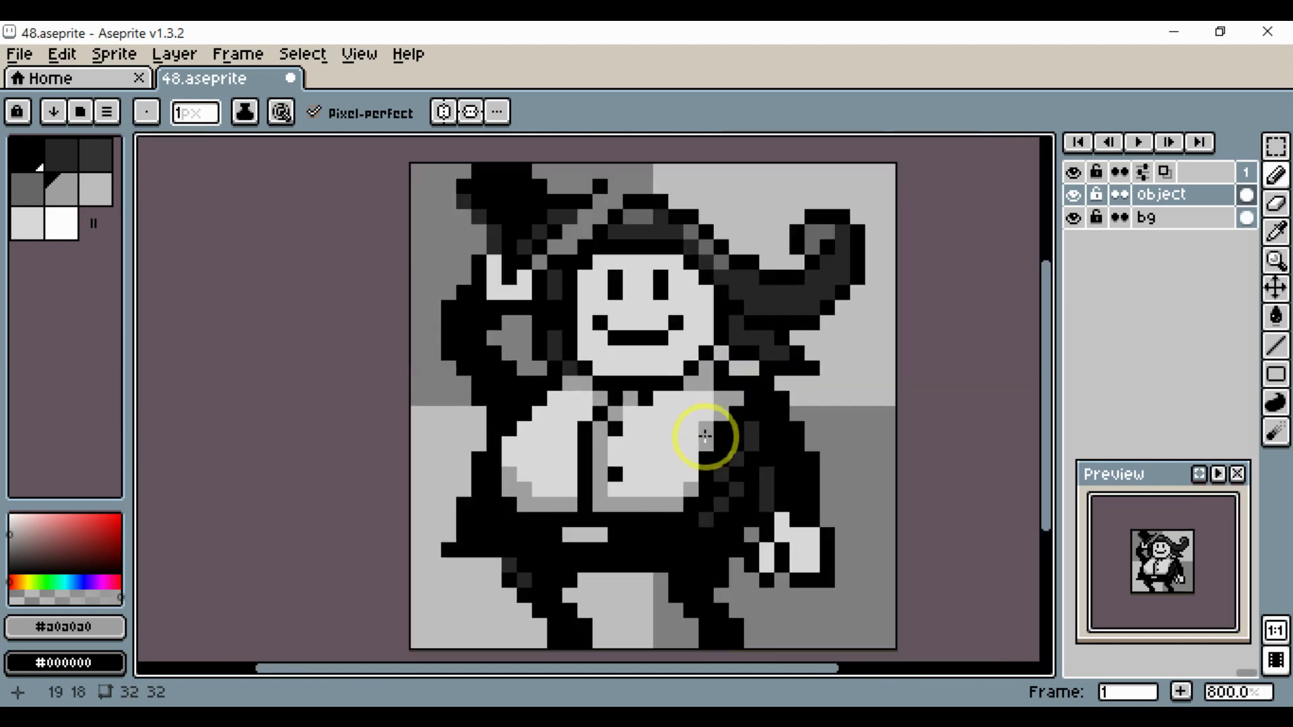
# Extend the shirt up to the chin on the lowered-arm side with #d9d9d9 pixels over the black neckline.
pyautogui.keyDown('alt'); pyautogui.click(695, 403); pyautogui.keyUp('alt')
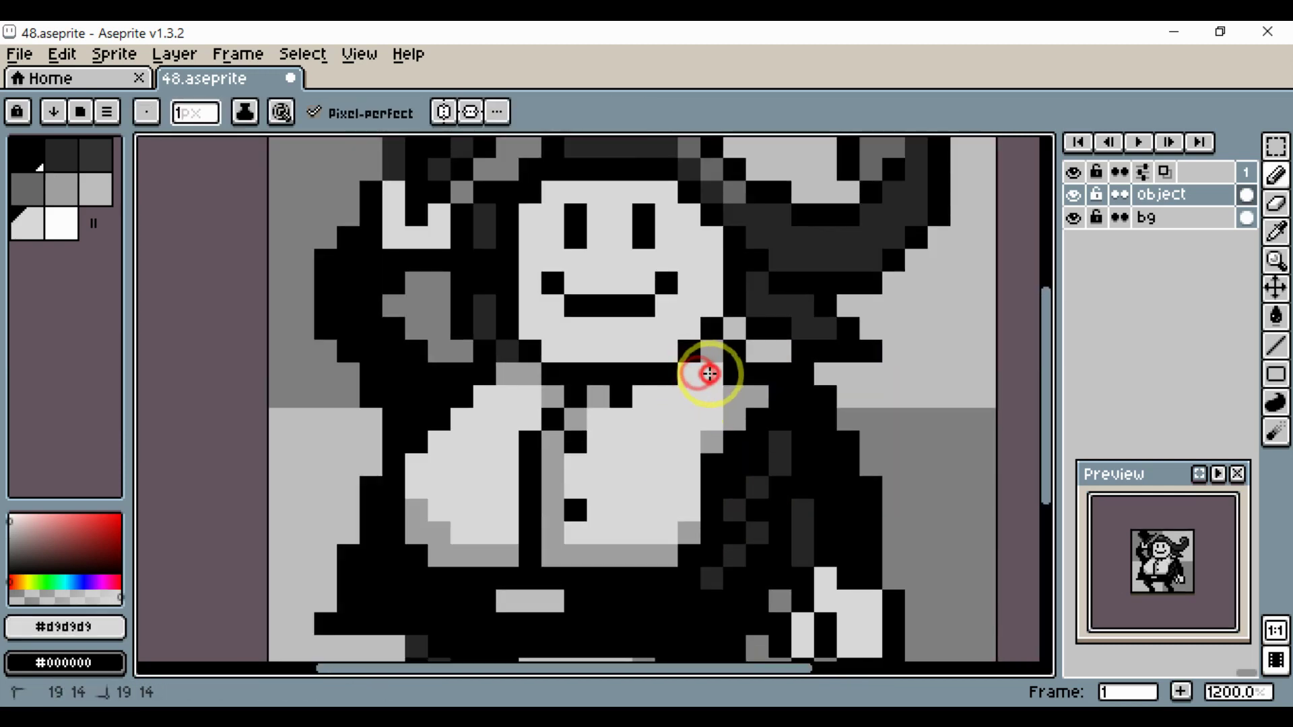
pyautogui.click(709, 374)
pyautogui.scroll(-2, 679, 390)
pyautogui.scroll(2, 703, 380)
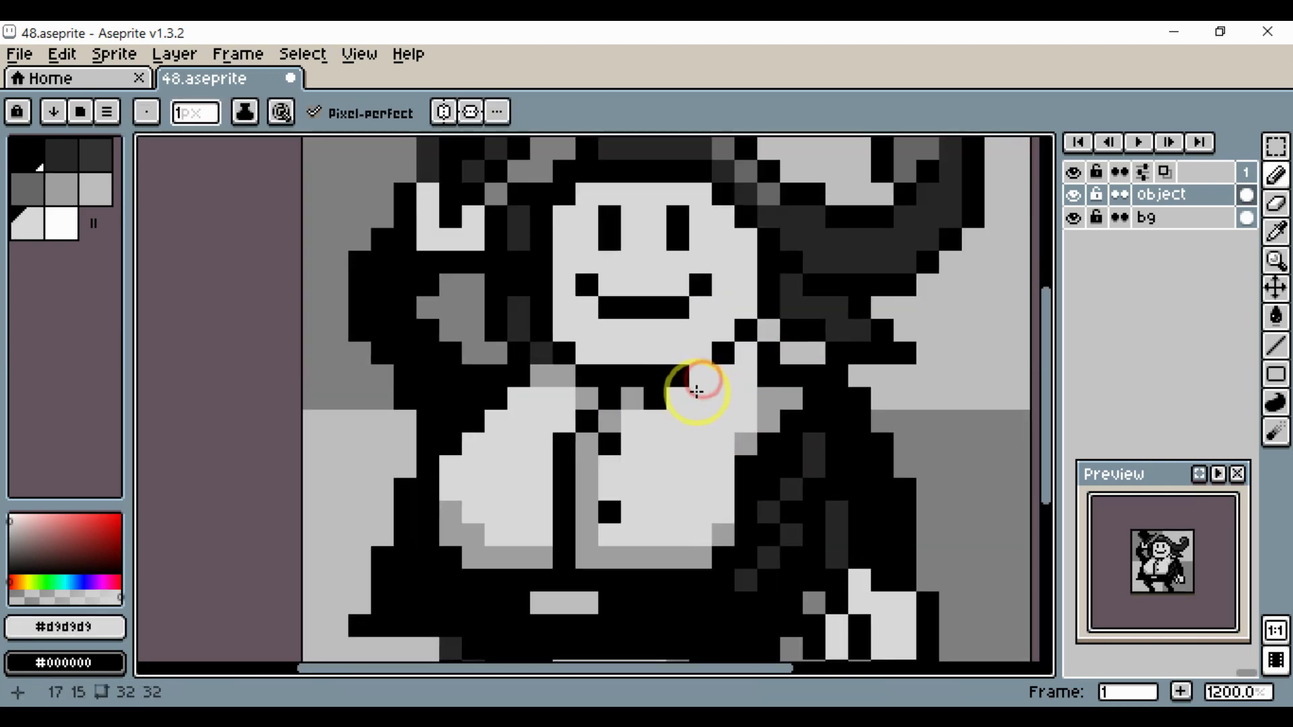
# Shade the shirt directly under the chin on the lowered-arm side with #a0a0a0 and touch up the neckline in black.
pyautogui.keyDown('alt'); pyautogui.click(764, 411); pyautogui.keyUp('alt')
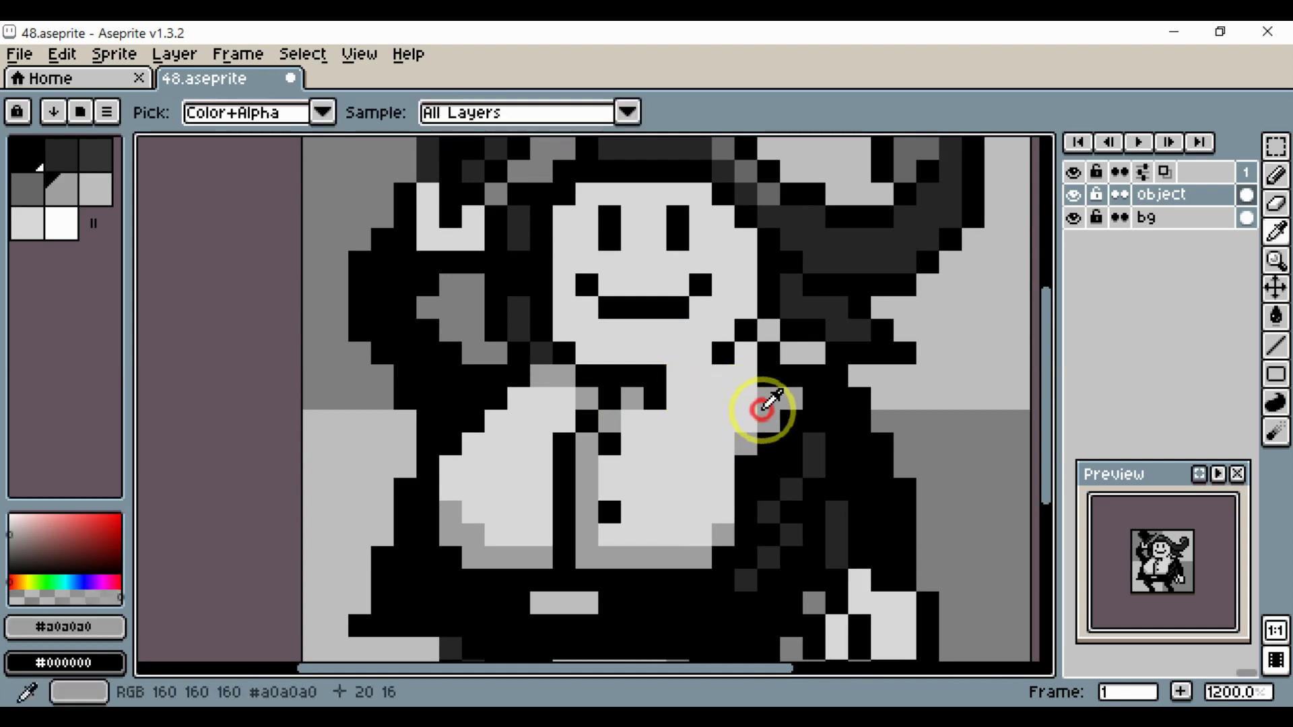
pyautogui.click(681, 381)
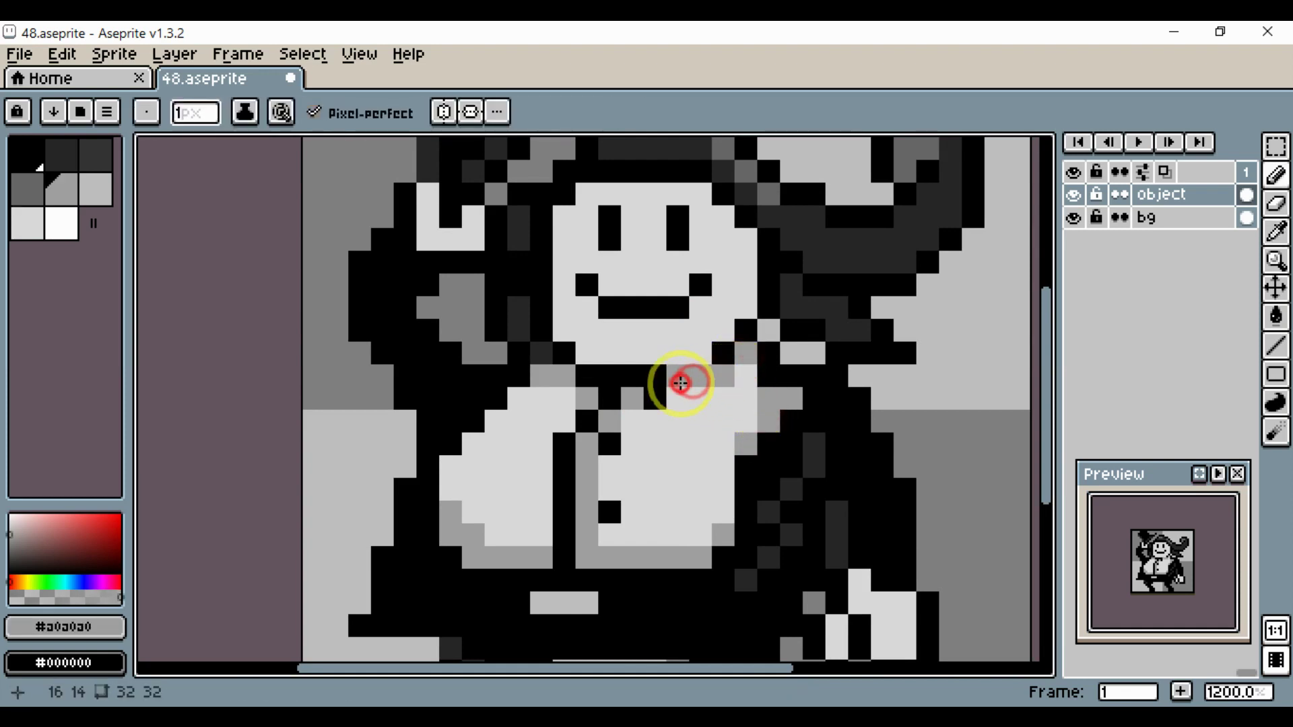
pyautogui.moveTo(696, 402); pyautogui.dragTo(727, 437)
pyautogui.keyDown('alt'); pyautogui.click(750, 389); pyautogui.keyUp('alt')
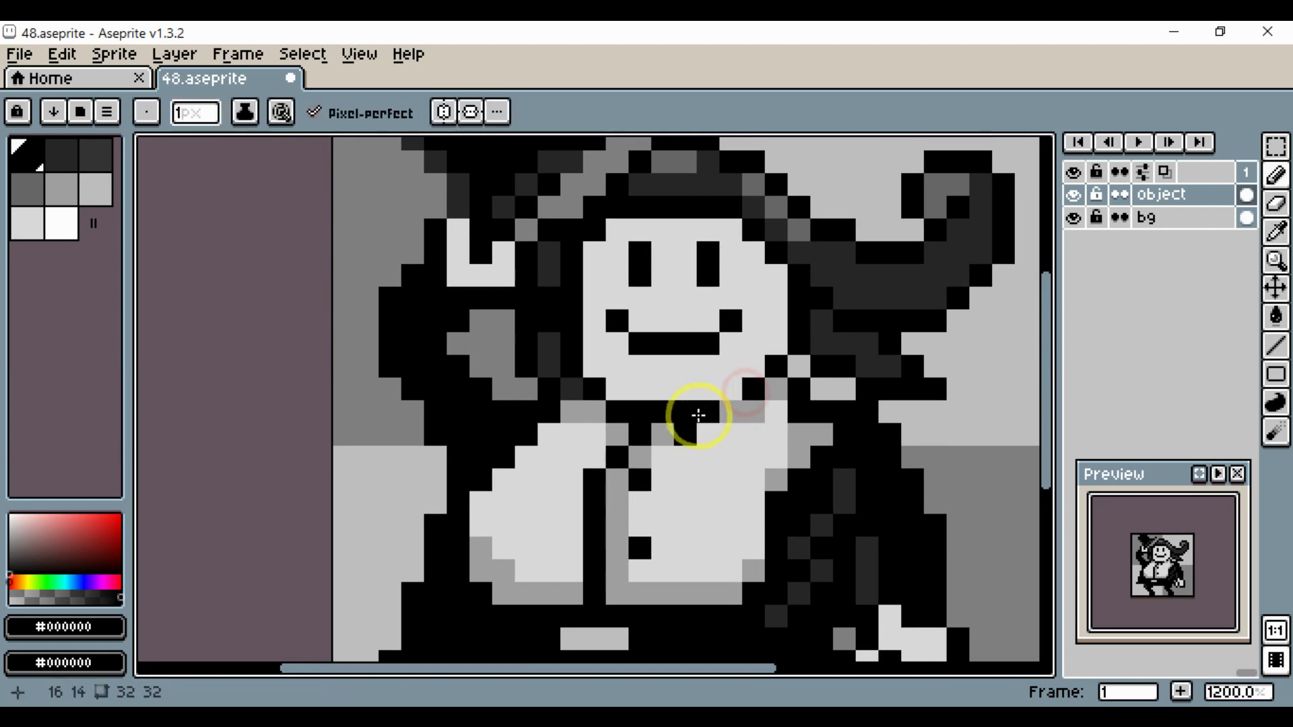
pyautogui.scroll(-6, 720, 411)
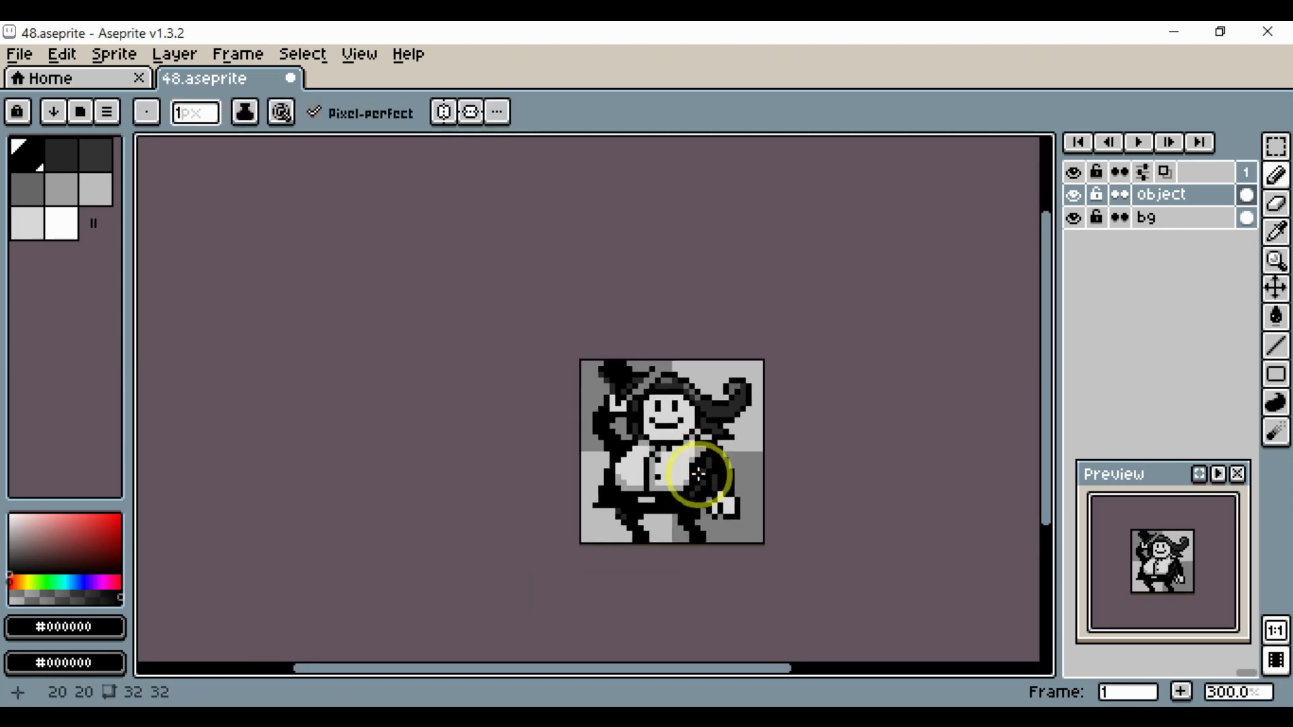
# Fill the bg layer's checkered squares with a pale cream of hue 37°, saturation 25 and value 100.
pyautogui.scroll(2, 701, 476)
pyautogui.click(1154, 216)
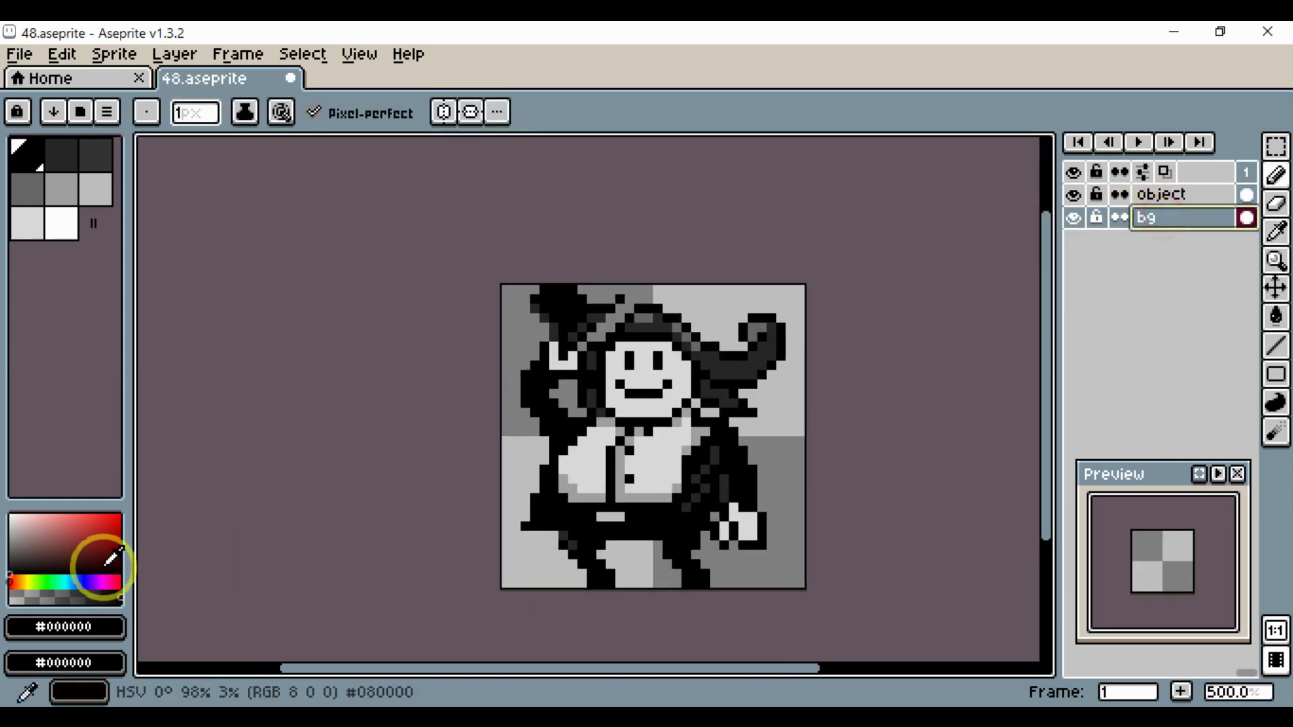
pyautogui.click(29, 509)
pyautogui.moveTo(29, 510)
pyautogui.mouseDown()
pyautogui.moveTo(49, 525)
pyautogui.moveTo(20, 513)
pyautogui.mouseUp()
pyautogui.moveTo(21, 582); pyautogui.dragTo(39, 505)
pyautogui.press('g')
pyautogui.click(514, 427)
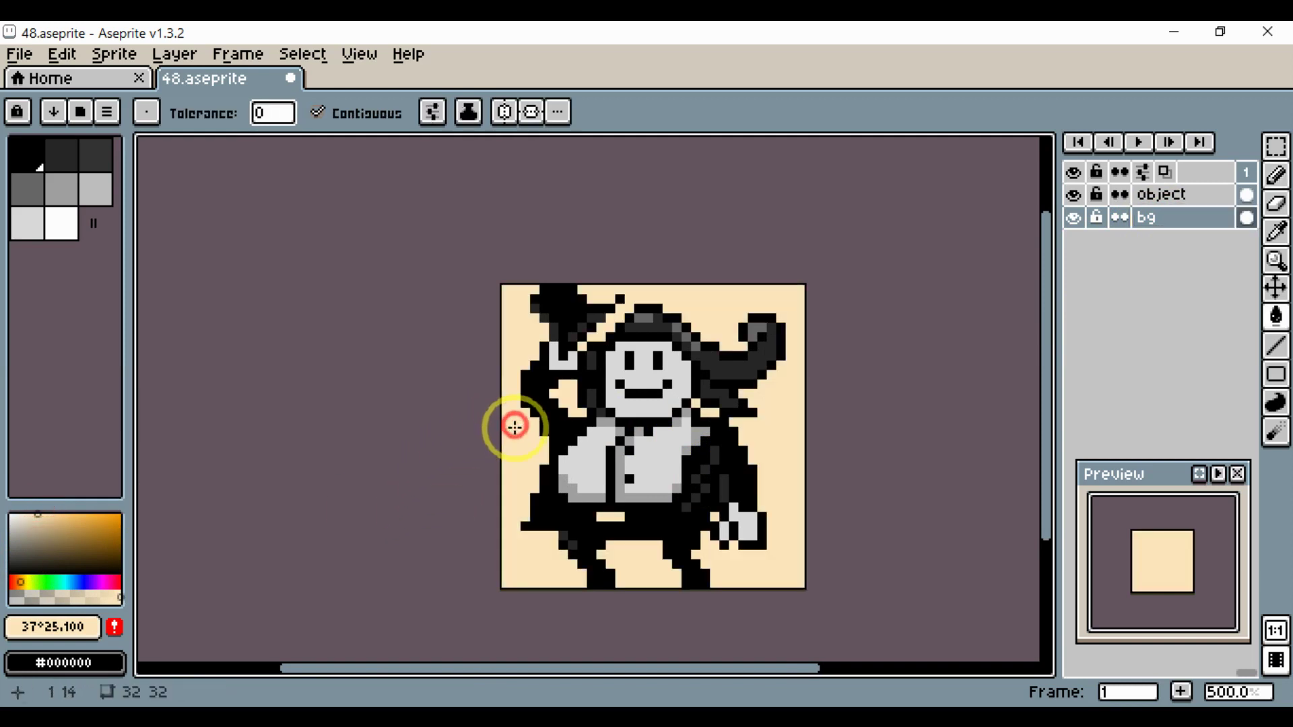
# Refill the bg layer with a paler cream of hue 38°, saturation 12 and value 100.
pyautogui.press('space')
pyautogui.moveTo(646, 477); pyautogui.dragTo(617, 478)
pyautogui.moveTo(37, 519); pyautogui.dragTo(23, 513)
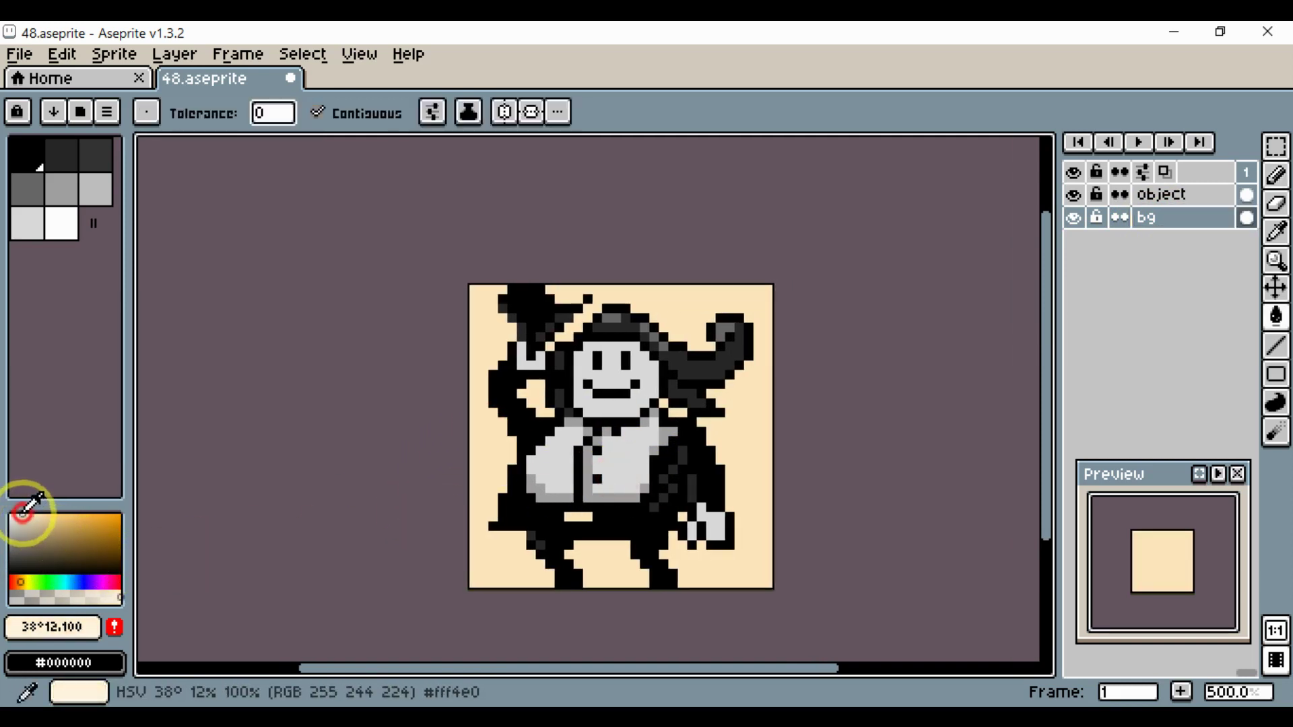
pyautogui.click(477, 456)
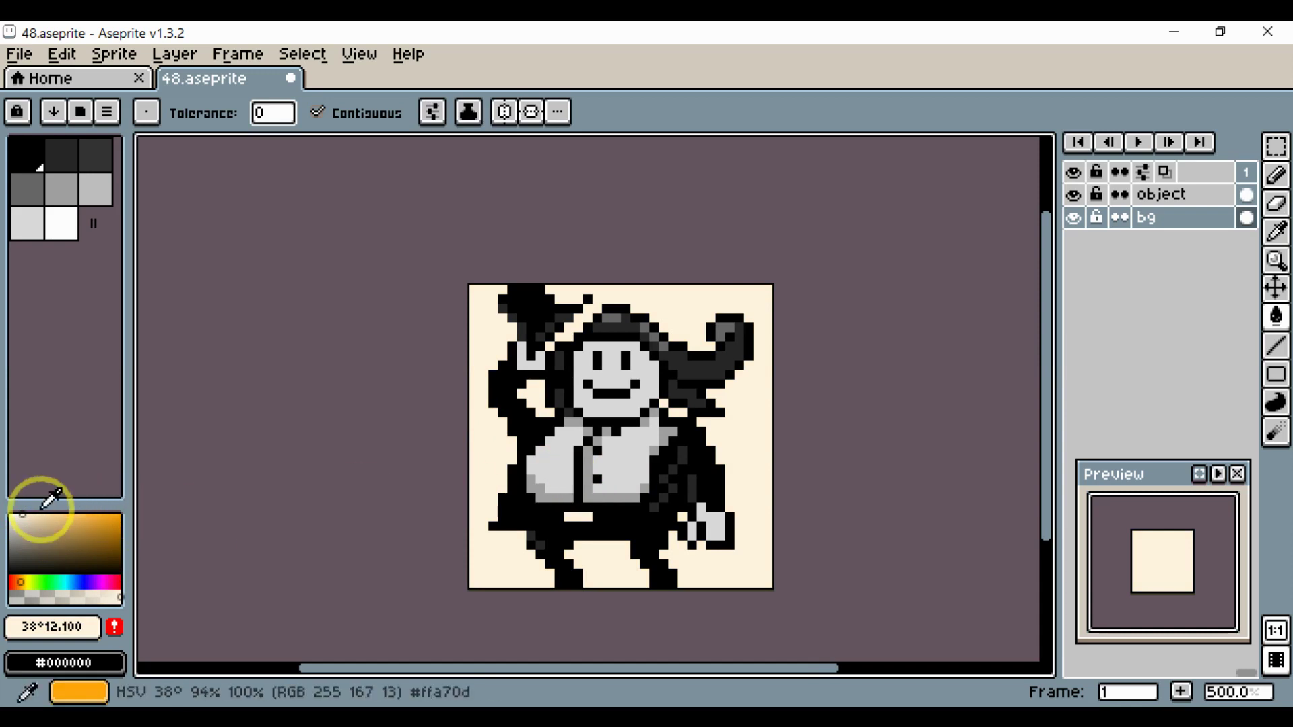
# Refill the bg layer with a light off-white of hue 38°, saturation 1 and value 90, and save the file.
pyautogui.click(12, 520)
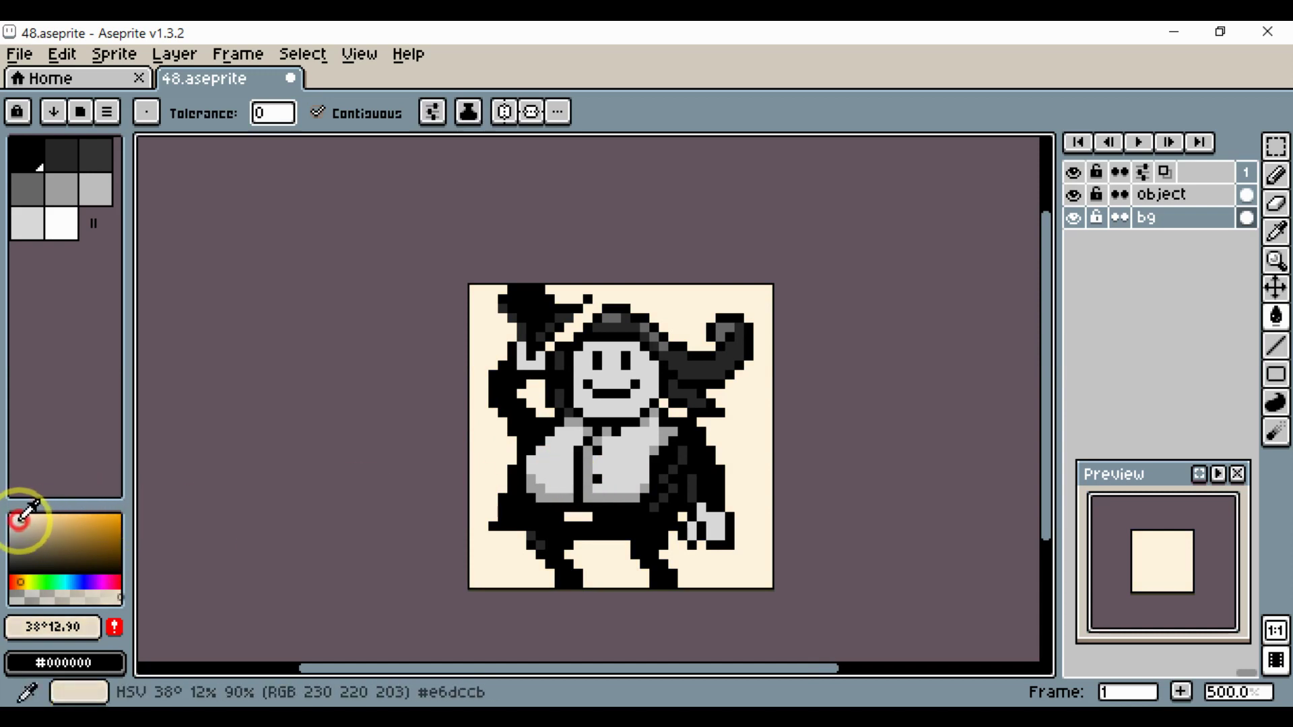
pyautogui.click(478, 458)
pyautogui.scroll(2, 679, 510)
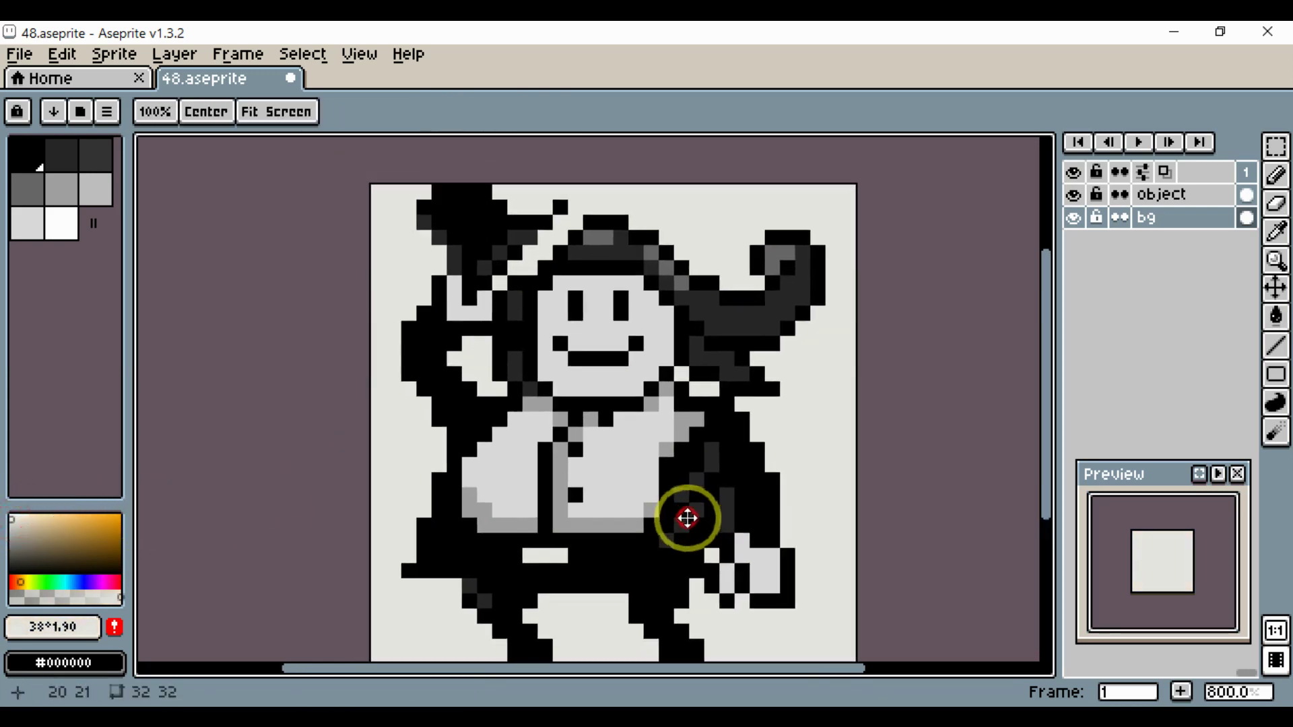
pyautogui.hotkey('ctrl', 's')
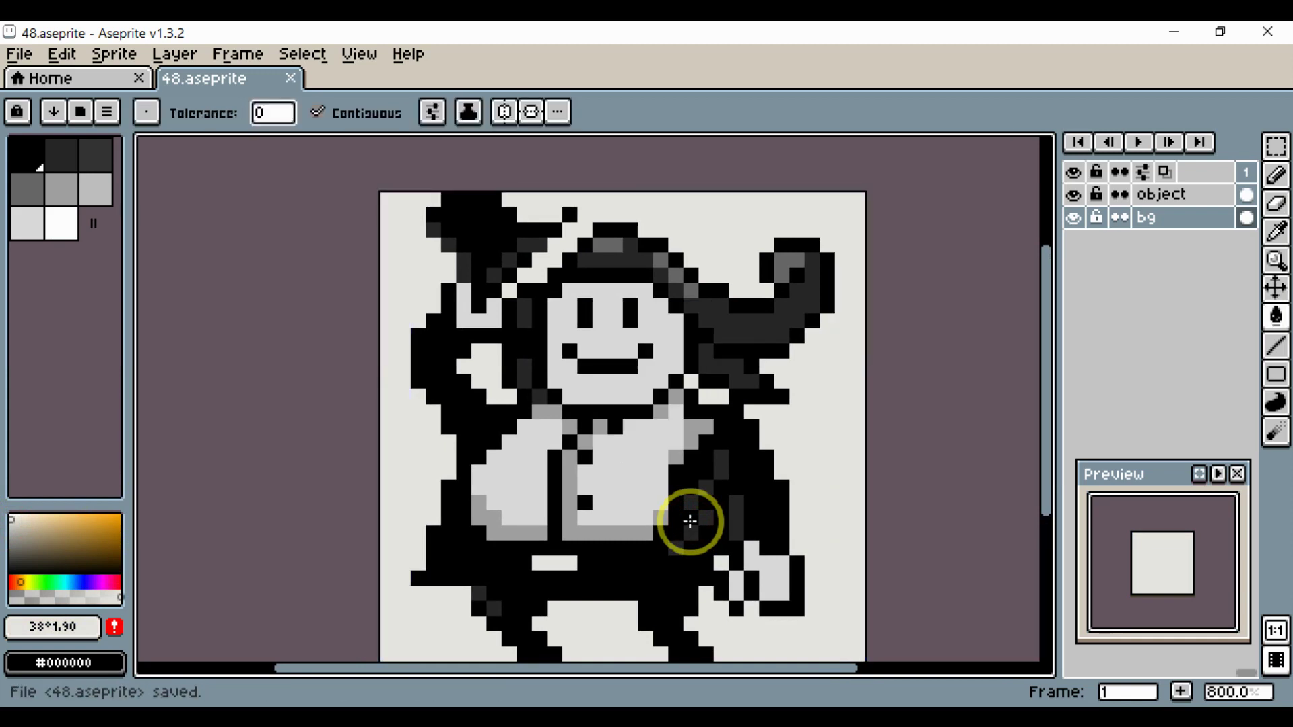
pyautogui.scroll(-4, 558, 353)
pyautogui.scroll(2, 620, 353)
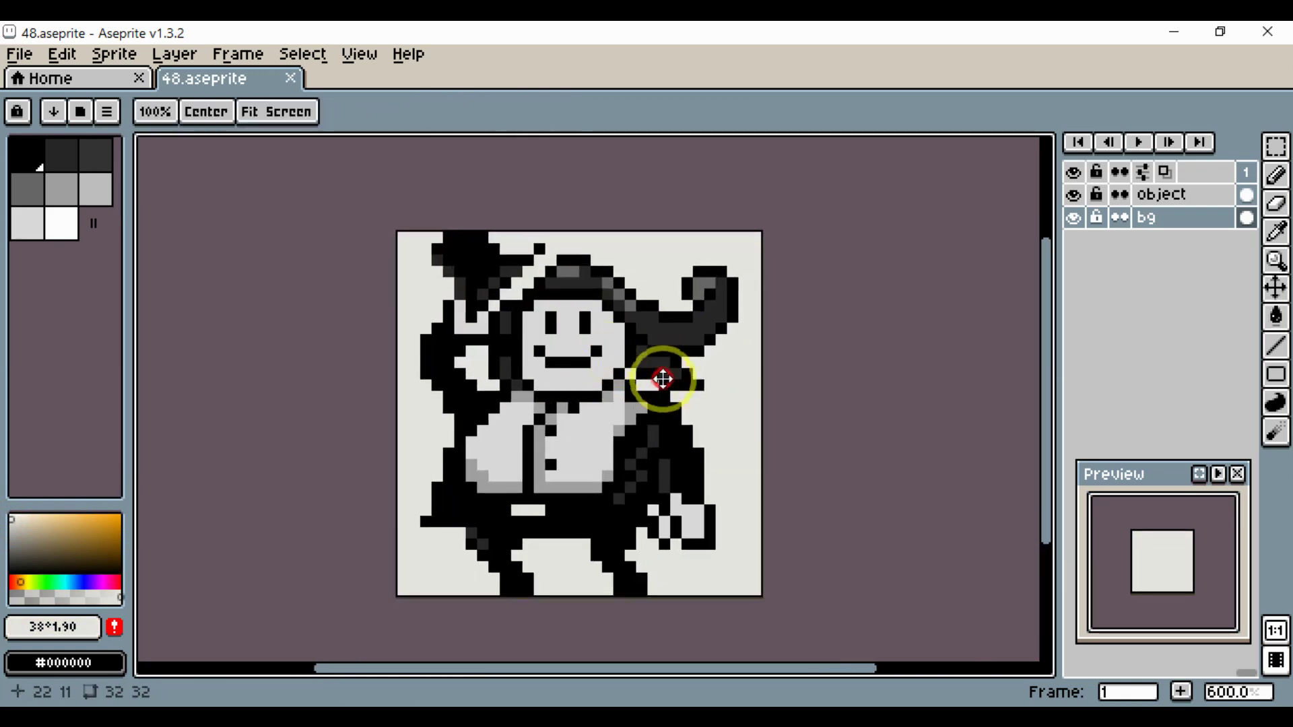
pyautogui.moveTo(660, 377); pyautogui.dragTo(679, 414)
pyautogui.hotkey('ctrl', 's')
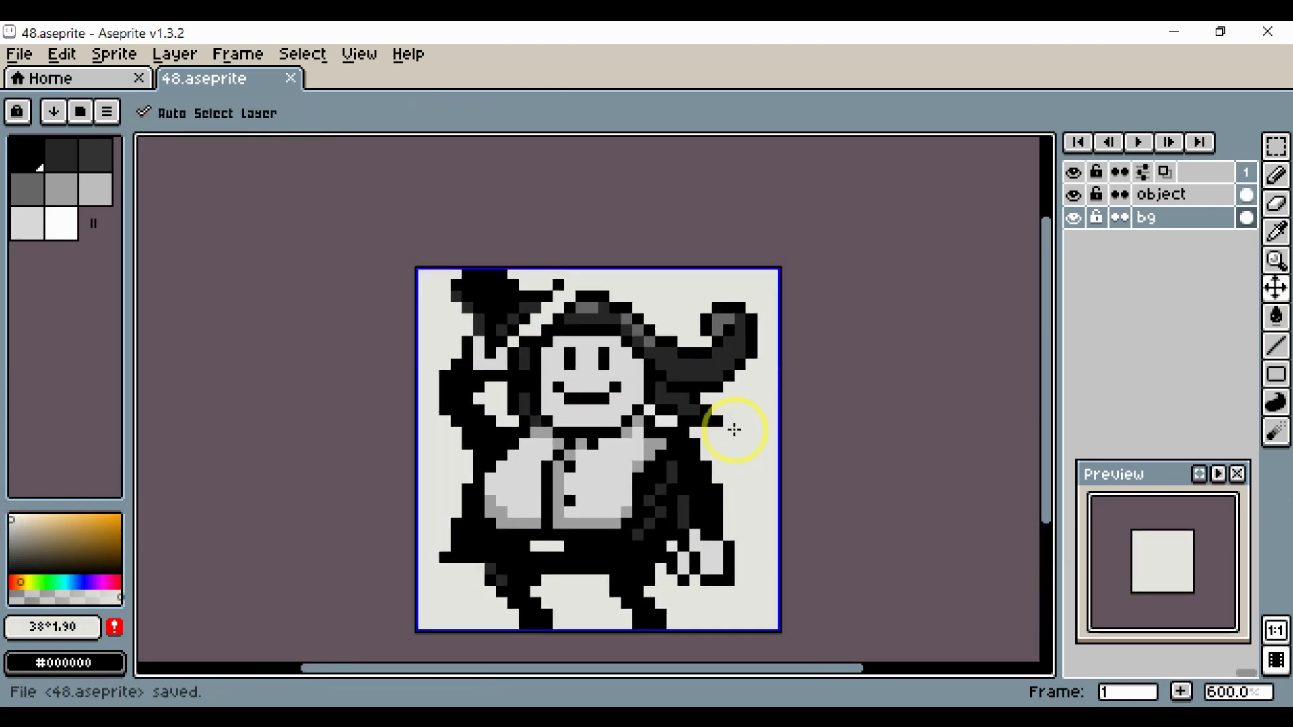
# On the object layer, shade the lowered hand's outer edge, finger and wrist with single pixels of the palette grey Idx-4.
pyautogui.scroll(2, 721, 426)
pyautogui.moveTo(715, 448); pyautogui.dragTo(767, 303)
pyautogui.press('g')
pyautogui.scroll(-1, 758, 462)
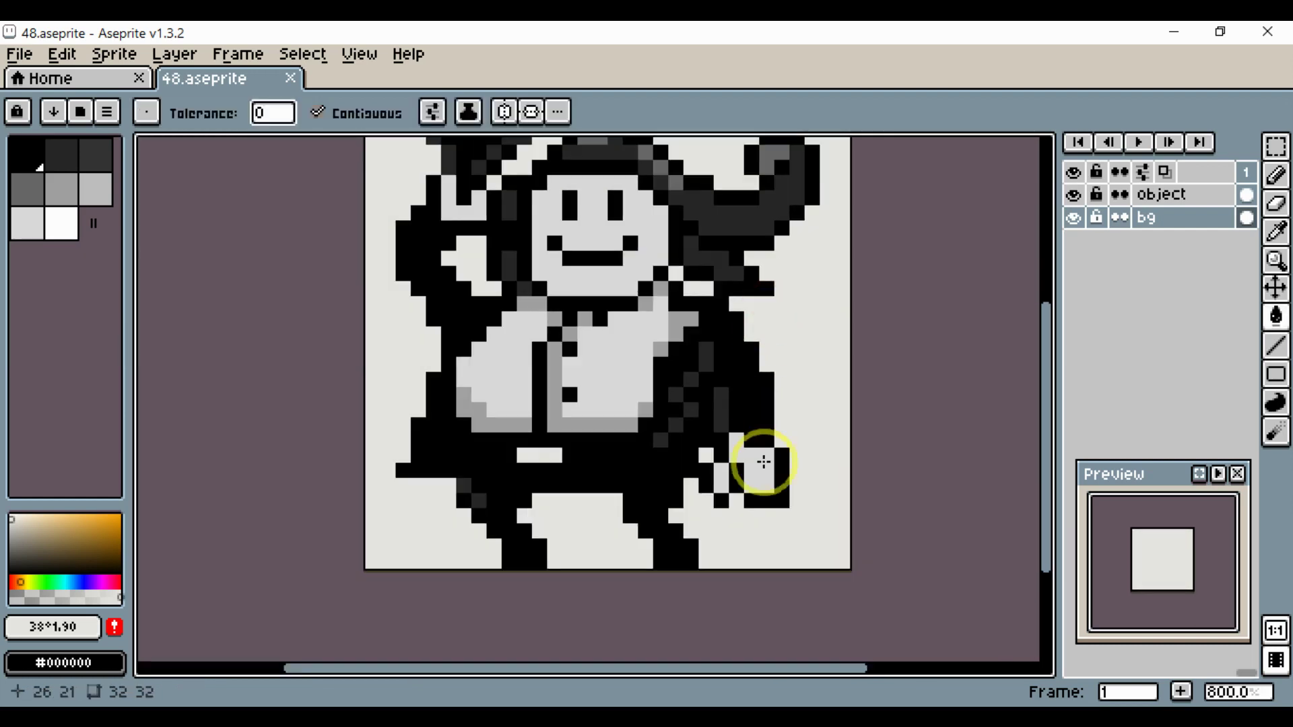
pyautogui.scroll(1, 759, 471)
pyautogui.click(34, 193)
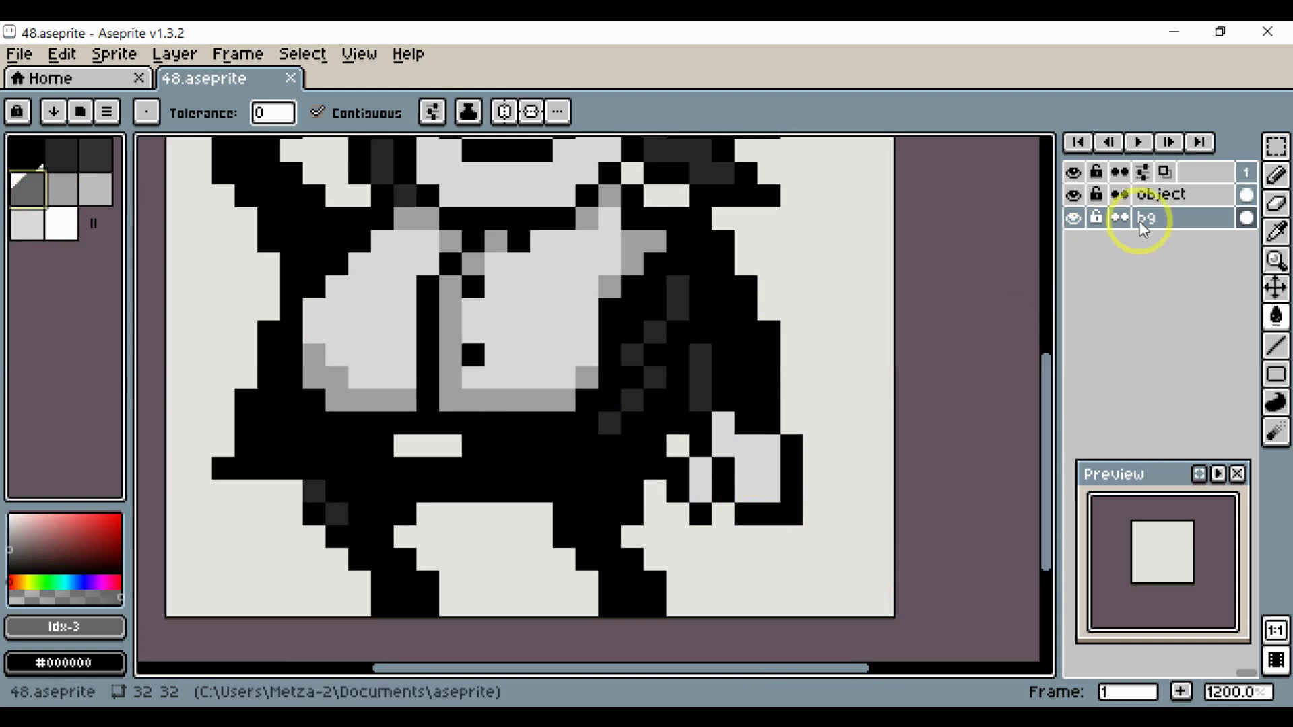
pyautogui.click(1171, 194)
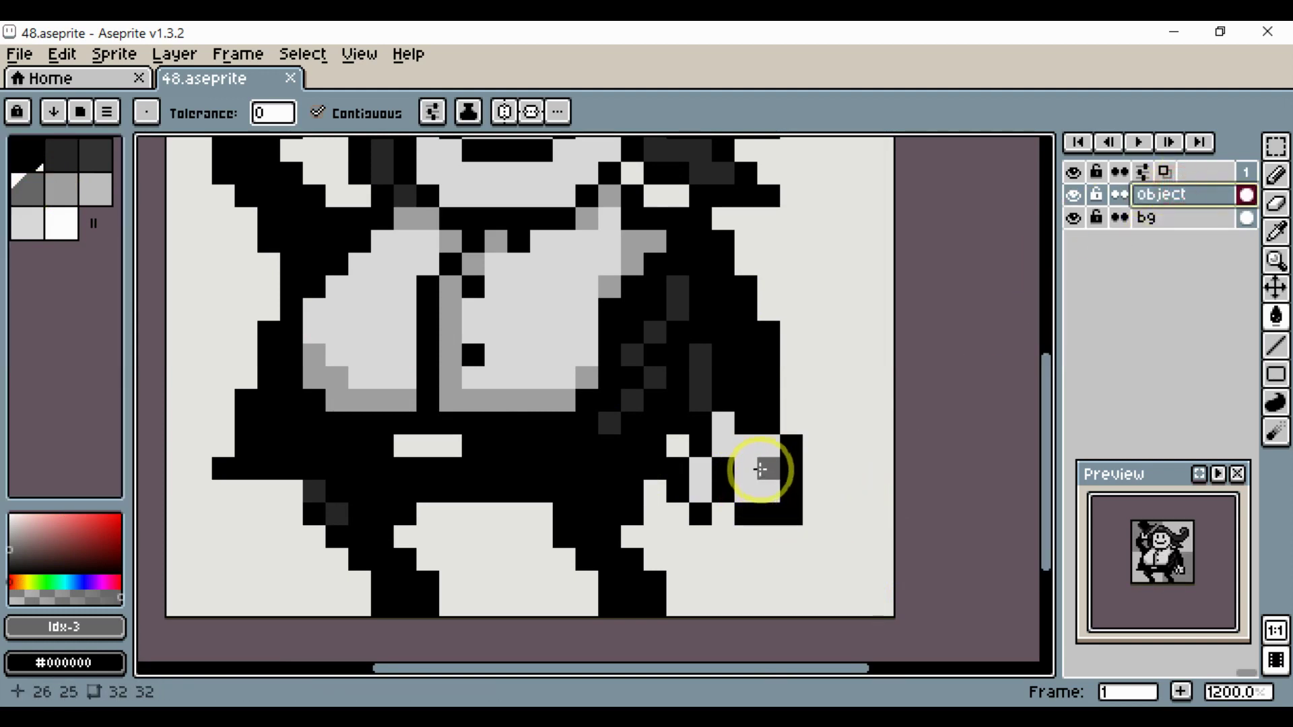
pyautogui.keyDown('alt'); pyautogui.scroll(1, 761, 472); pyautogui.keyUp('alt')
pyautogui.keyDown('alt'); pyautogui.scroll(-2, 760, 473); pyautogui.keyUp('alt')
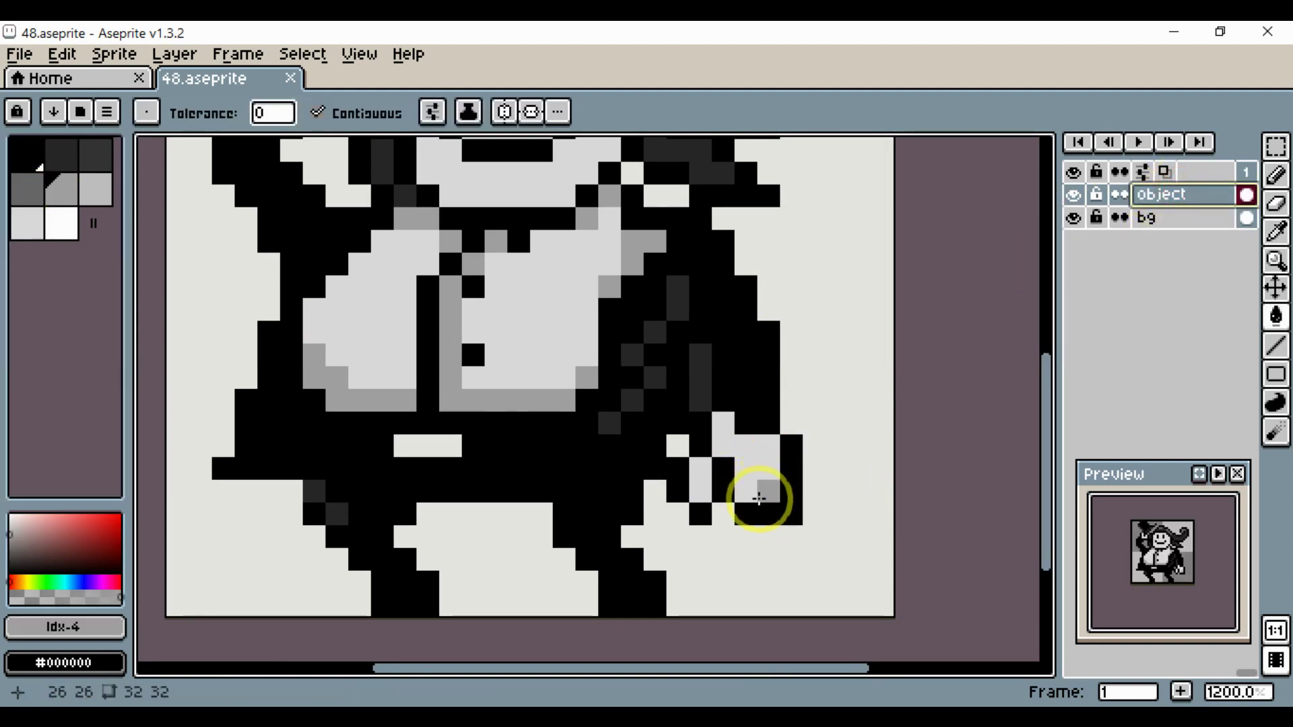
pyautogui.click(759, 496)
pyautogui.hotkey('ctrl', 'z')
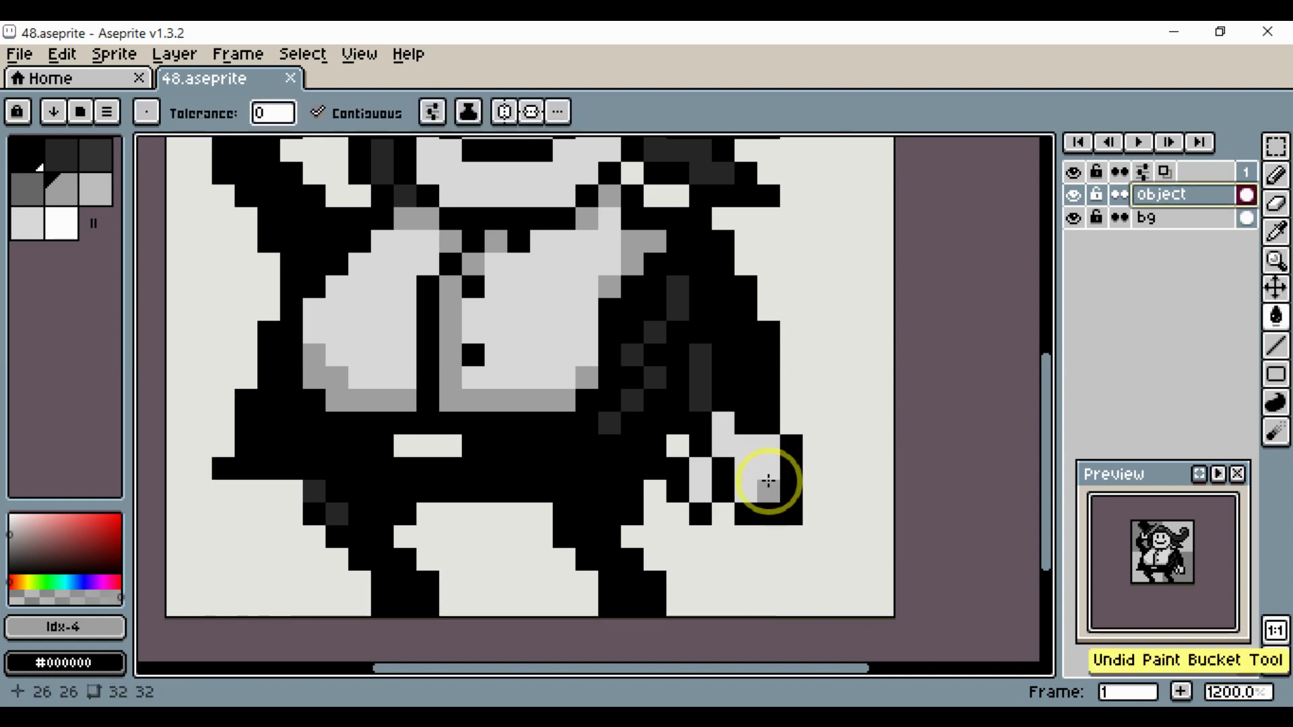
pyautogui.press('b')
pyautogui.click(767, 470)
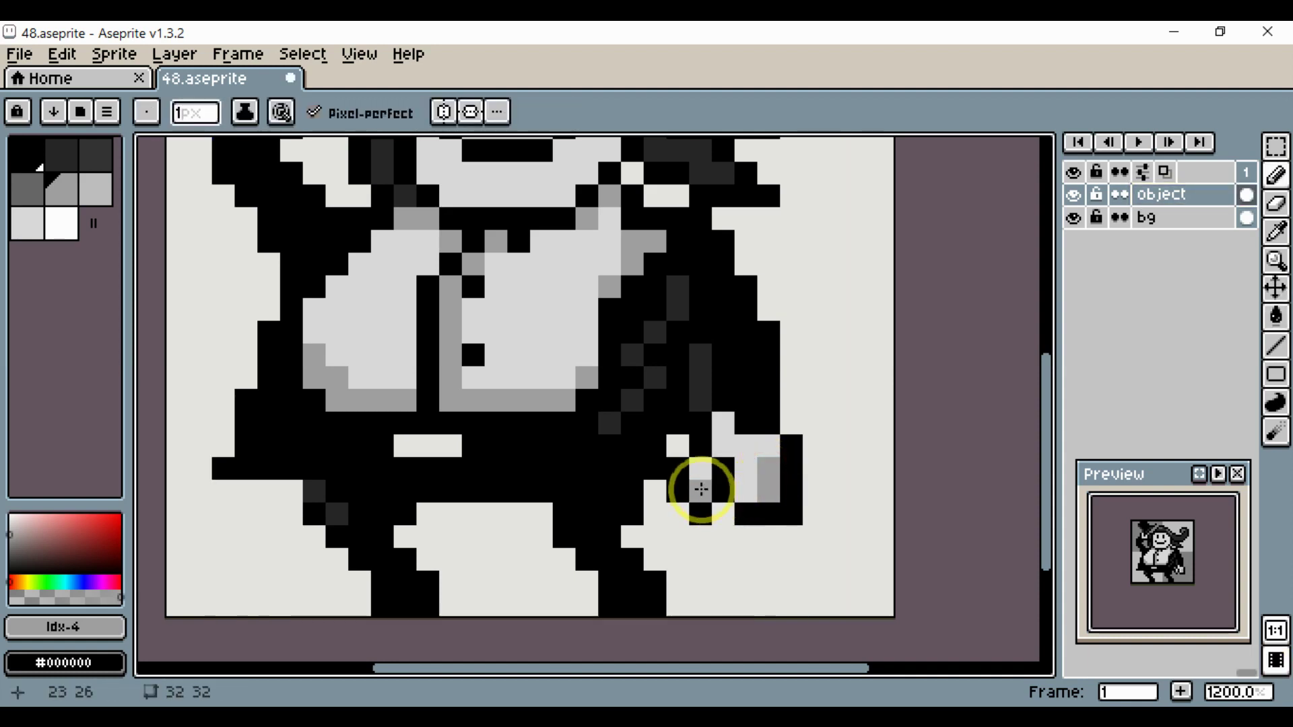
pyautogui.scroll(-2, 761, 491)
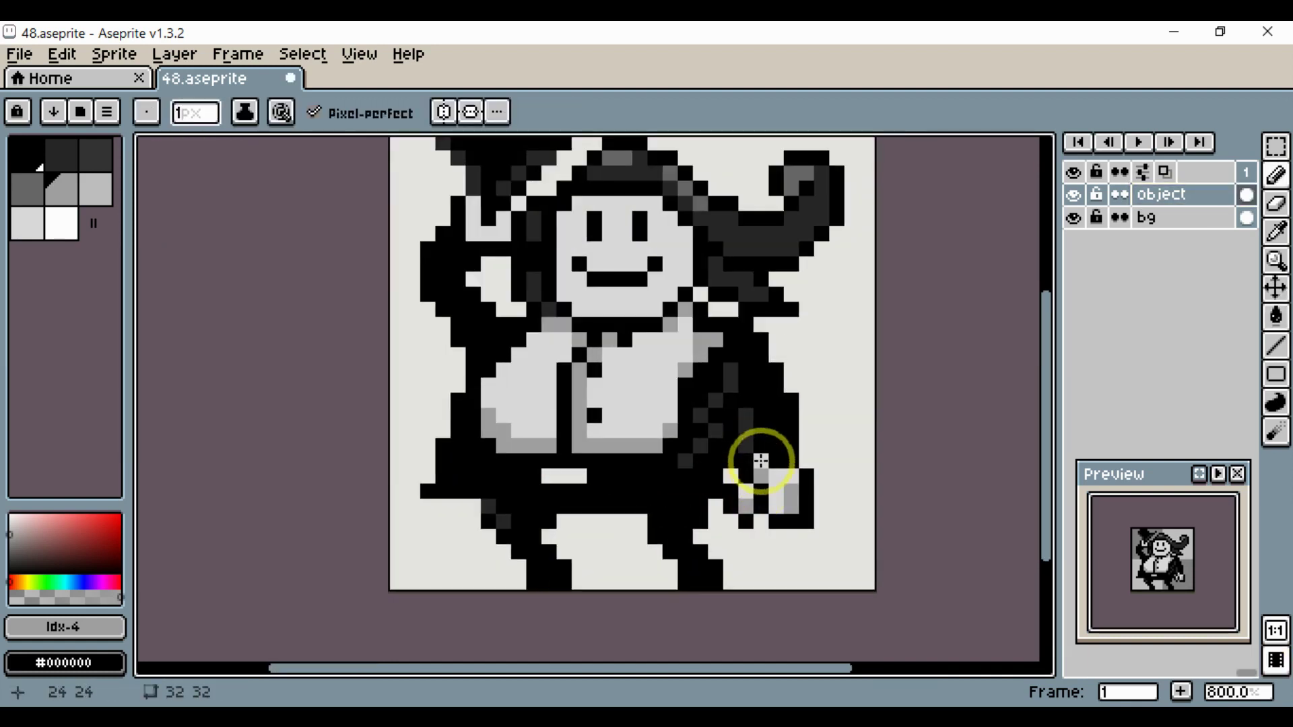
# Shade the base of the raised hand with a pixel of the same grey, Idx-4.
pyautogui.scroll(-3, 641, 366)
pyautogui.scroll(2, 643, 347)
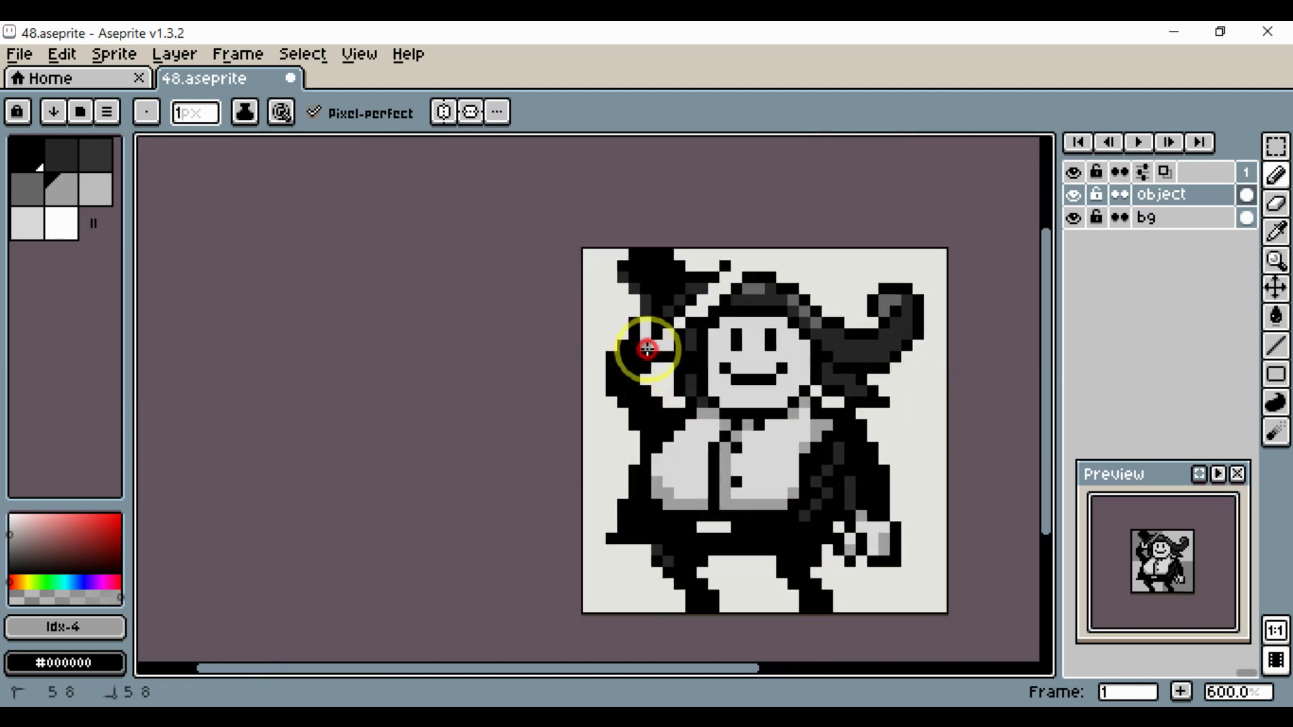
pyautogui.scroll(3, 739, 368)
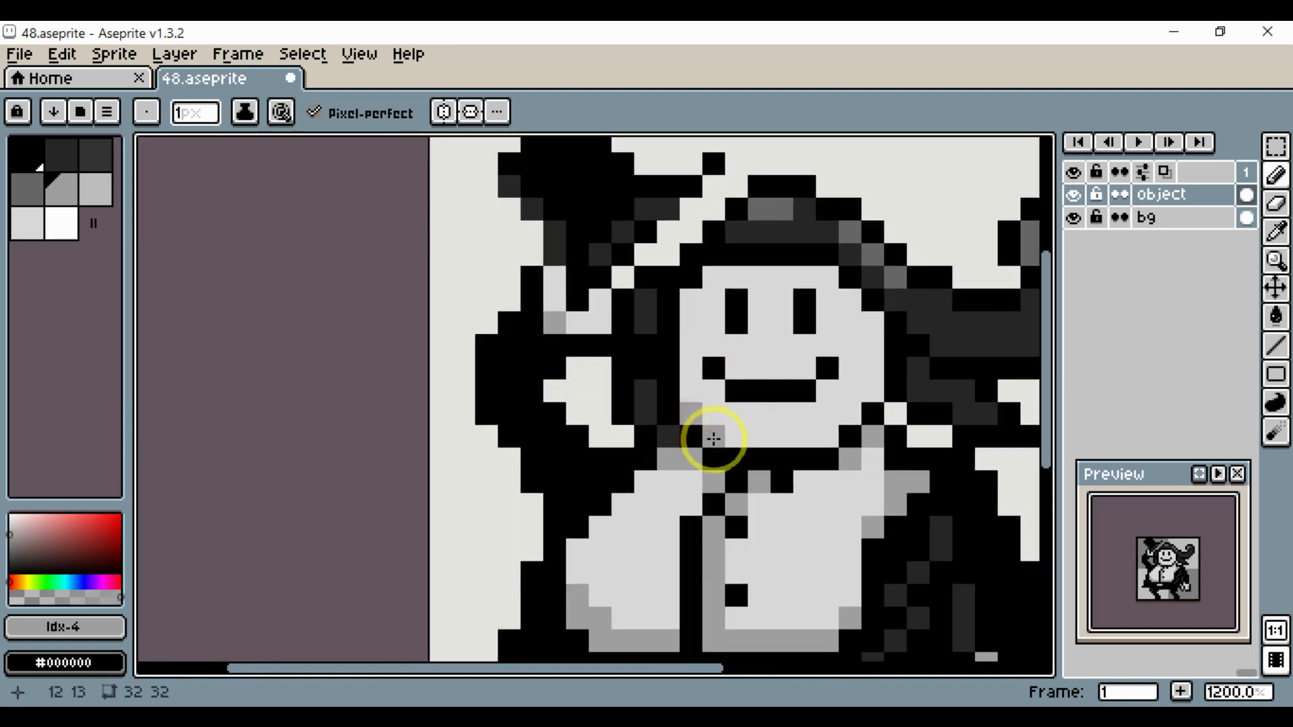
# Shade the face along the chin and up the cheek to the forehead on the lowered-arm side with the palette grey Idx-5.
pyautogui.click(27, 225)
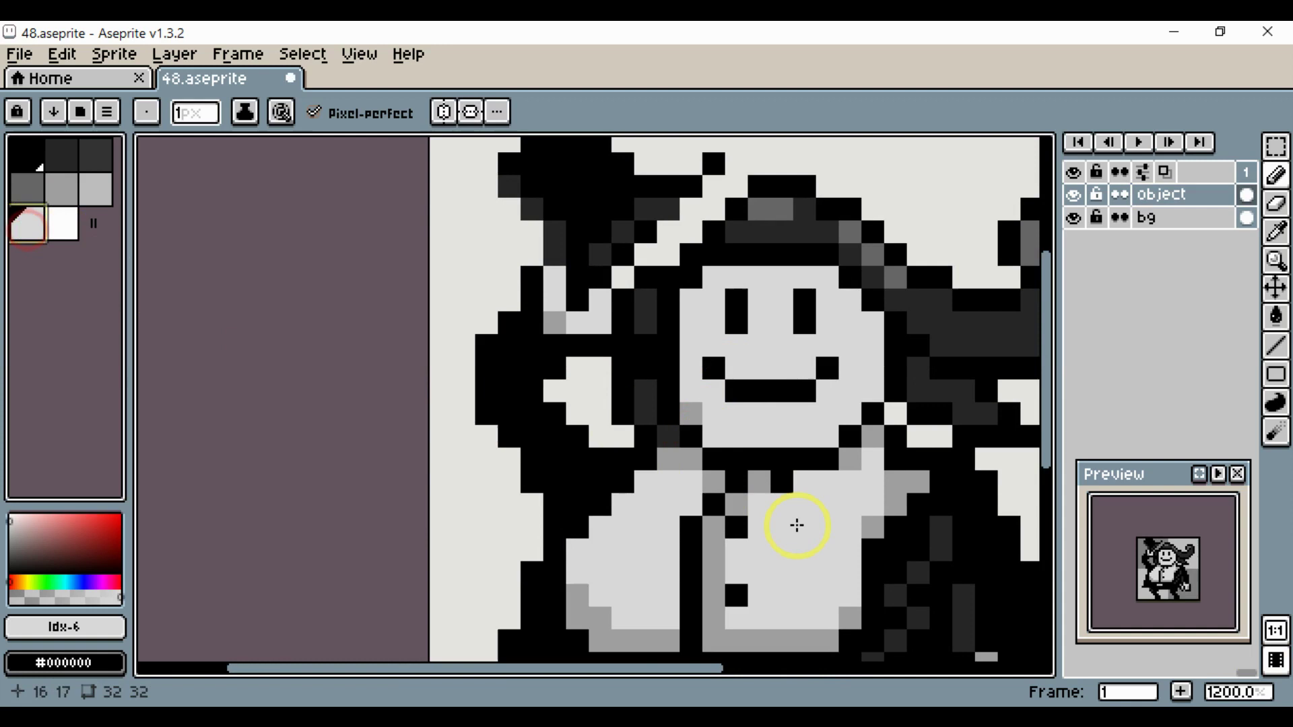
pyautogui.keyDown('alt'); pyautogui.click(708, 434); pyautogui.keyUp('alt')
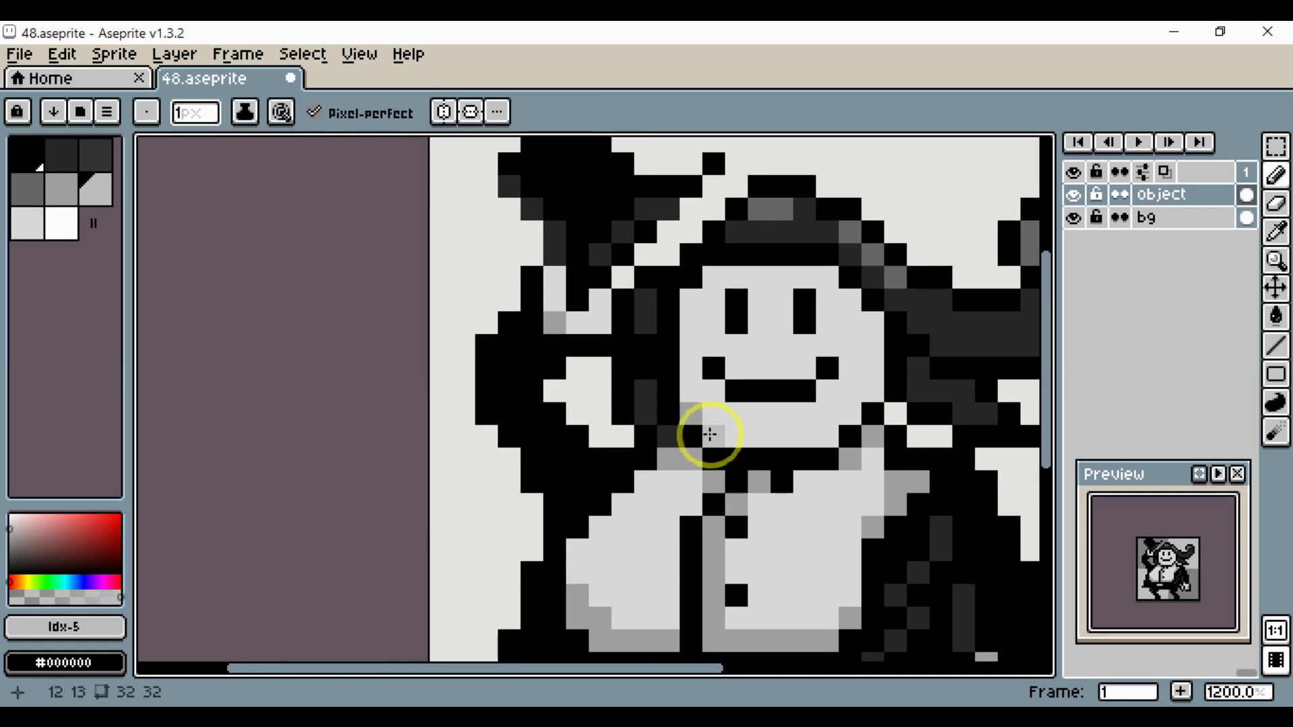
pyautogui.click(722, 438)
pyautogui.moveTo(797, 439); pyautogui.dragTo(827, 439)
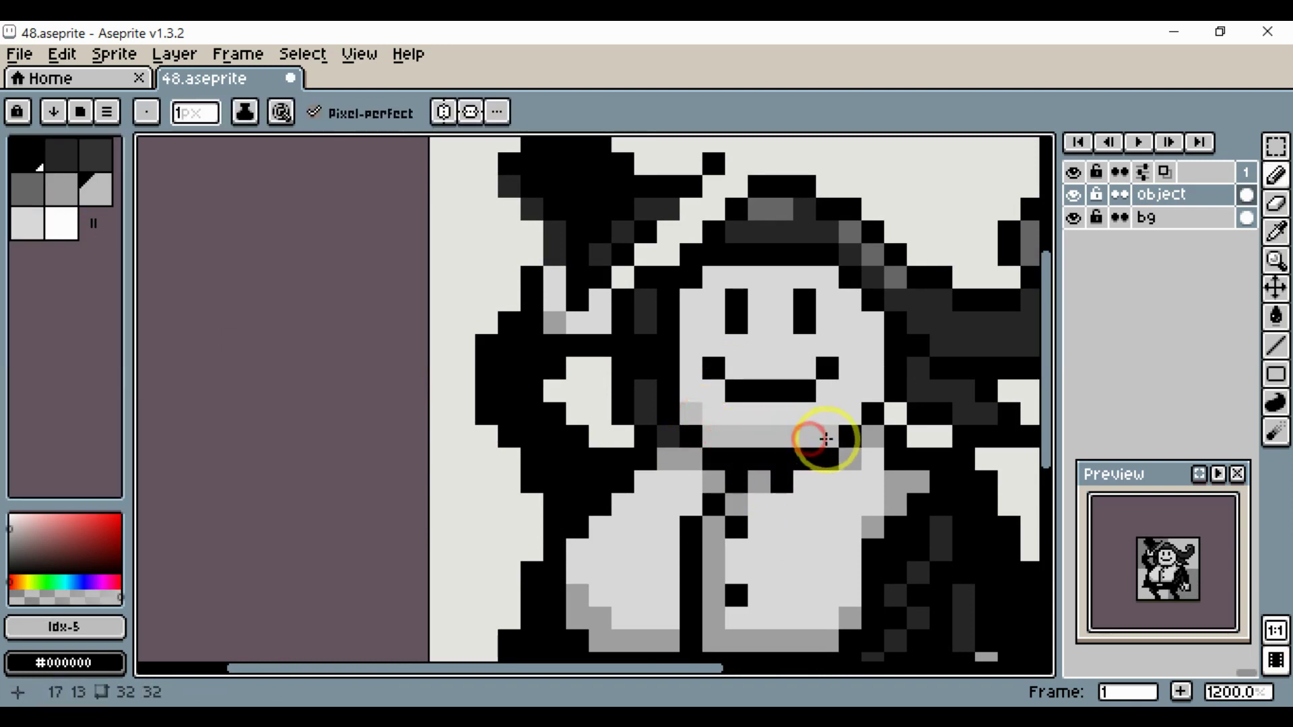
pyautogui.click(871, 393)
pyautogui.moveTo(879, 388); pyautogui.dragTo(868, 407)
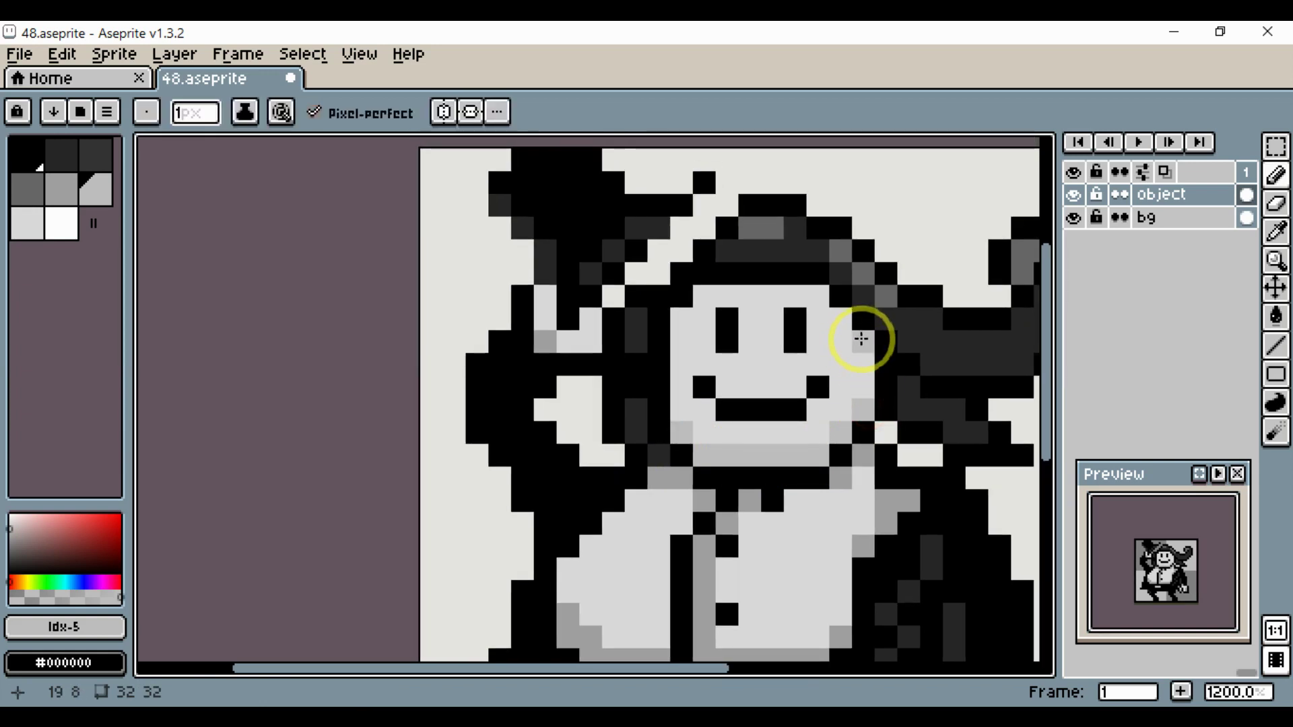
pyautogui.moveTo(860, 339)
pyautogui.mouseDown()
pyautogui.moveTo(863, 389)
pyautogui.moveTo(839, 414)
pyautogui.mouseUp()
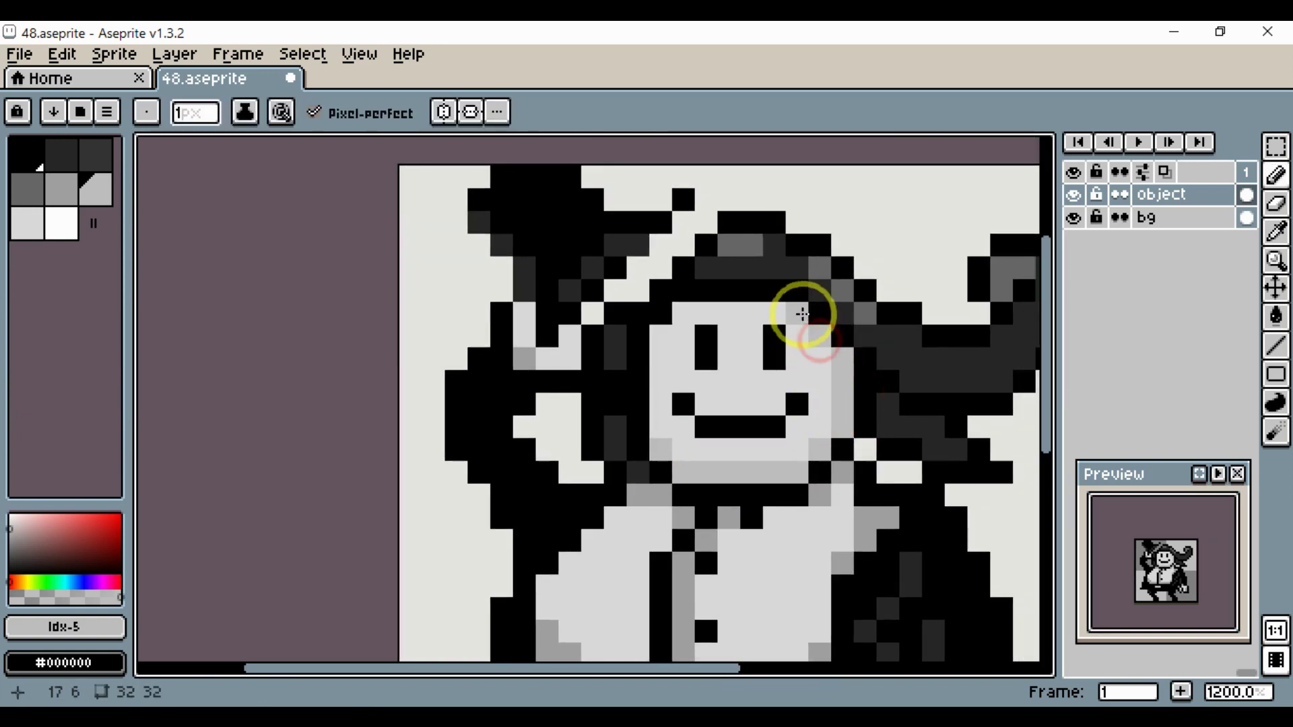
pyautogui.scroll(-3, 858, 367)
pyautogui.scroll(1, 766, 376)
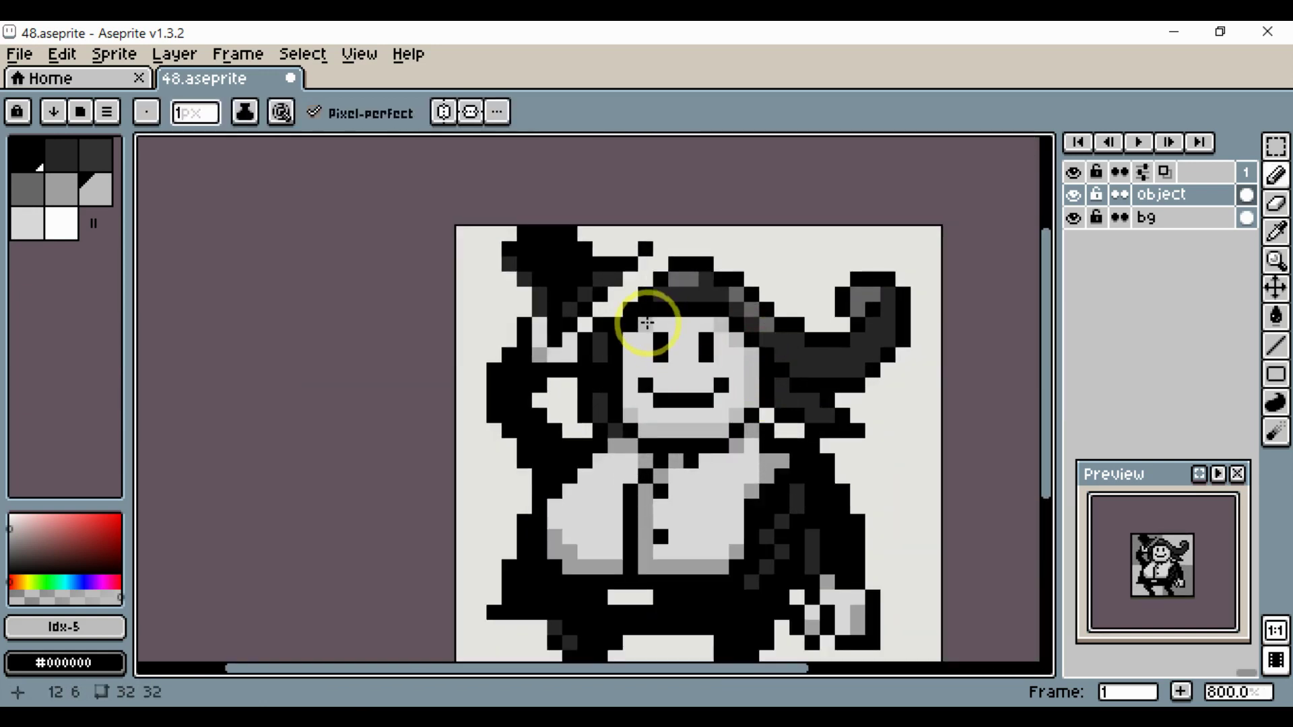
# Round off the face's upper corner on the raised-arm side with a black pixel.
pyautogui.scroll(3, 647, 324)
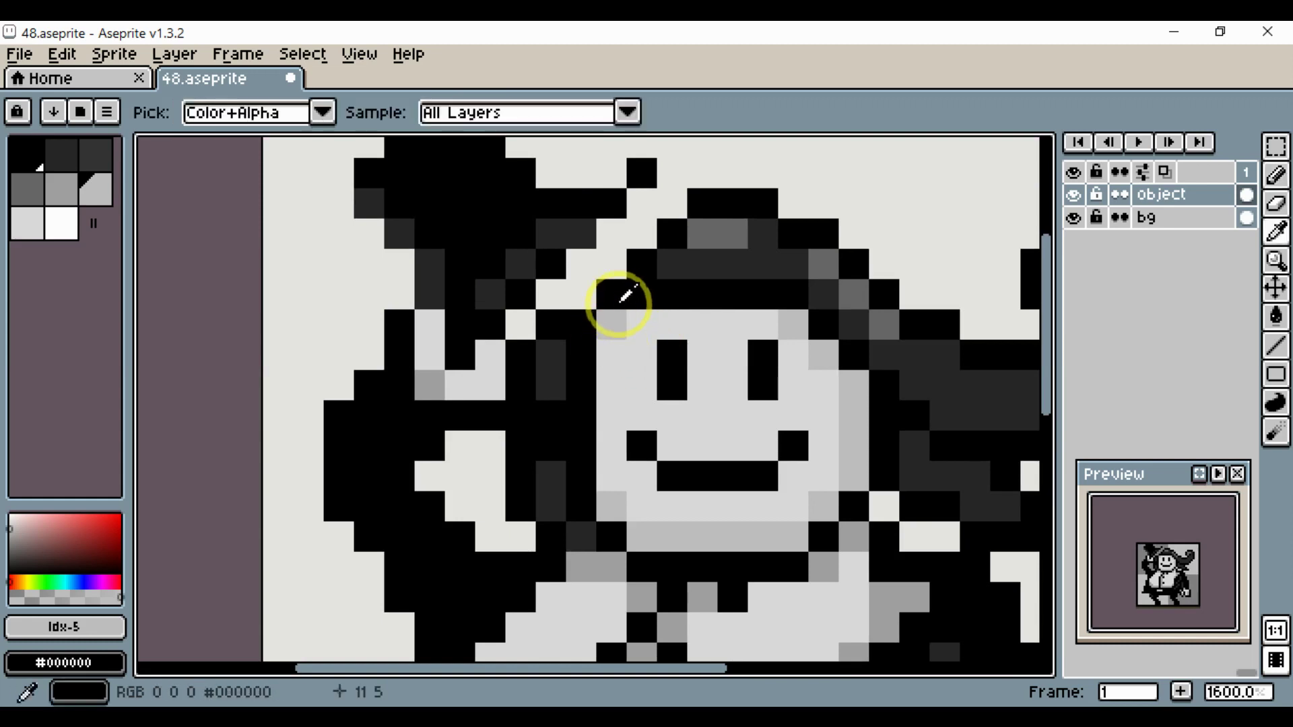
pyautogui.keyDown('alt'); pyautogui.click(620, 301); pyautogui.keyUp('alt')
pyautogui.click(607, 326)
pyautogui.scroll(-3, 617, 356)
pyautogui.moveTo(683, 378); pyautogui.dragTo(635, 410)
pyautogui.scroll(3, 577, 361)
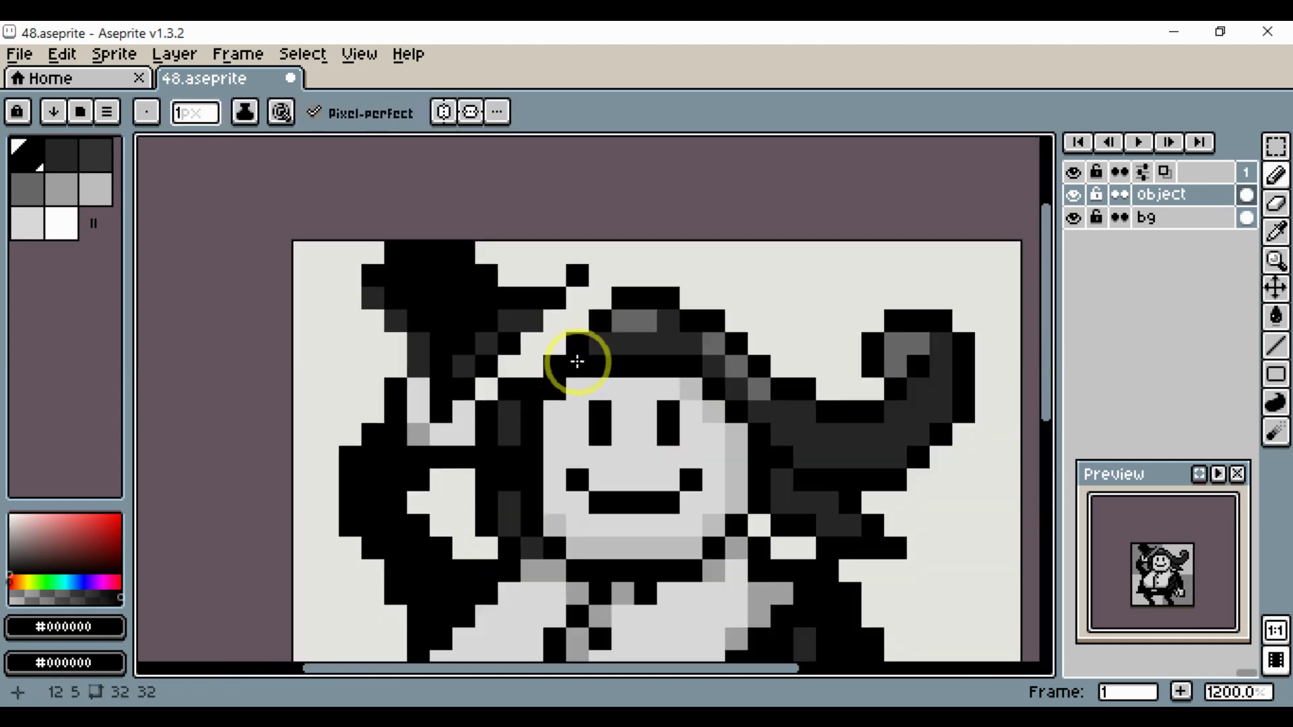
# Extend the head covering's front curve on the raised-arm side with #262626 pixels and redraw its outline in black.
pyautogui.keyDown('alt'); pyautogui.click(581, 345); pyautogui.keyUp('alt')
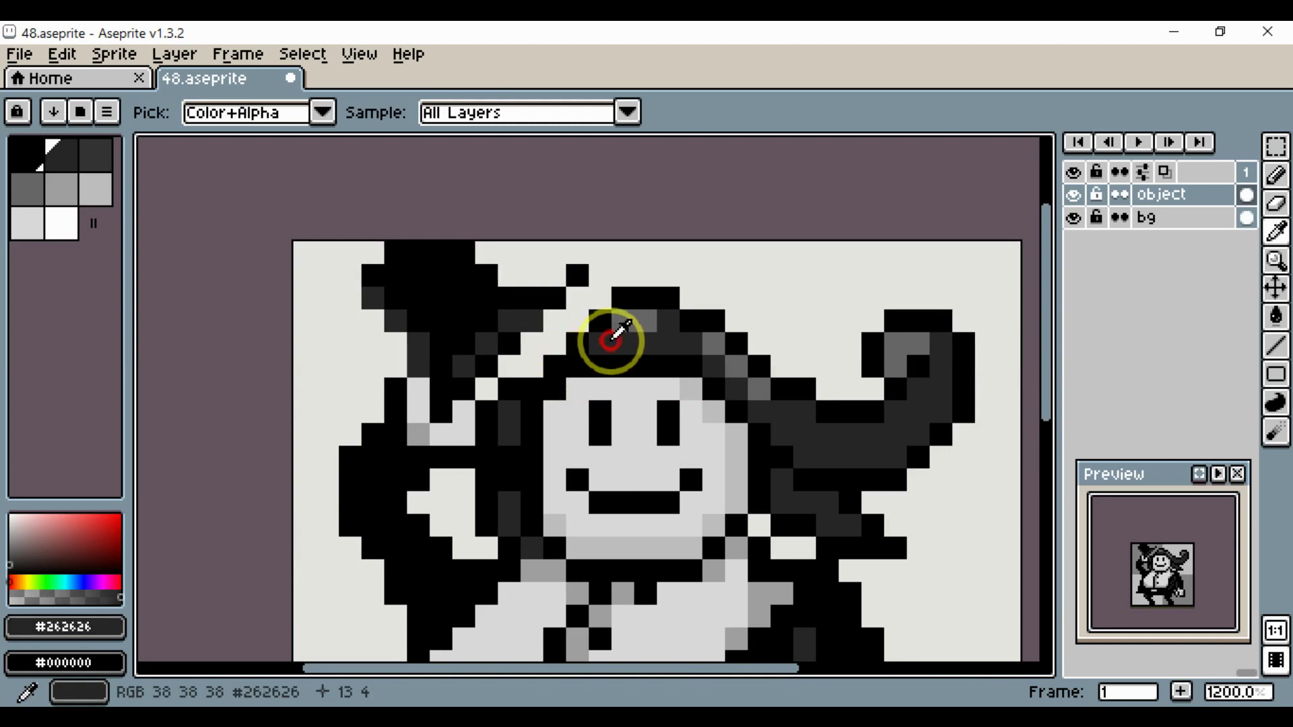
pyautogui.keyDown('alt'); pyautogui.click(557, 352); pyautogui.keyUp('alt')
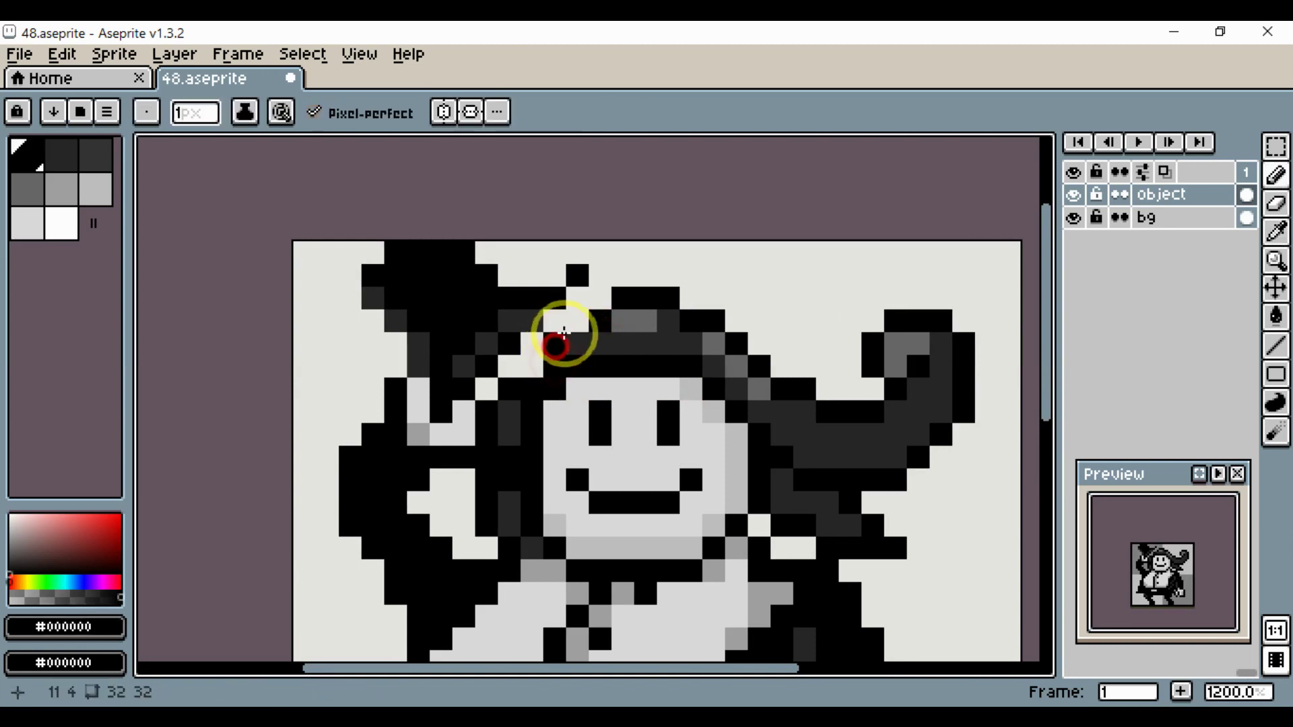
pyautogui.keyDown('alt'); pyautogui.click(592, 336); pyautogui.keyUp('alt')
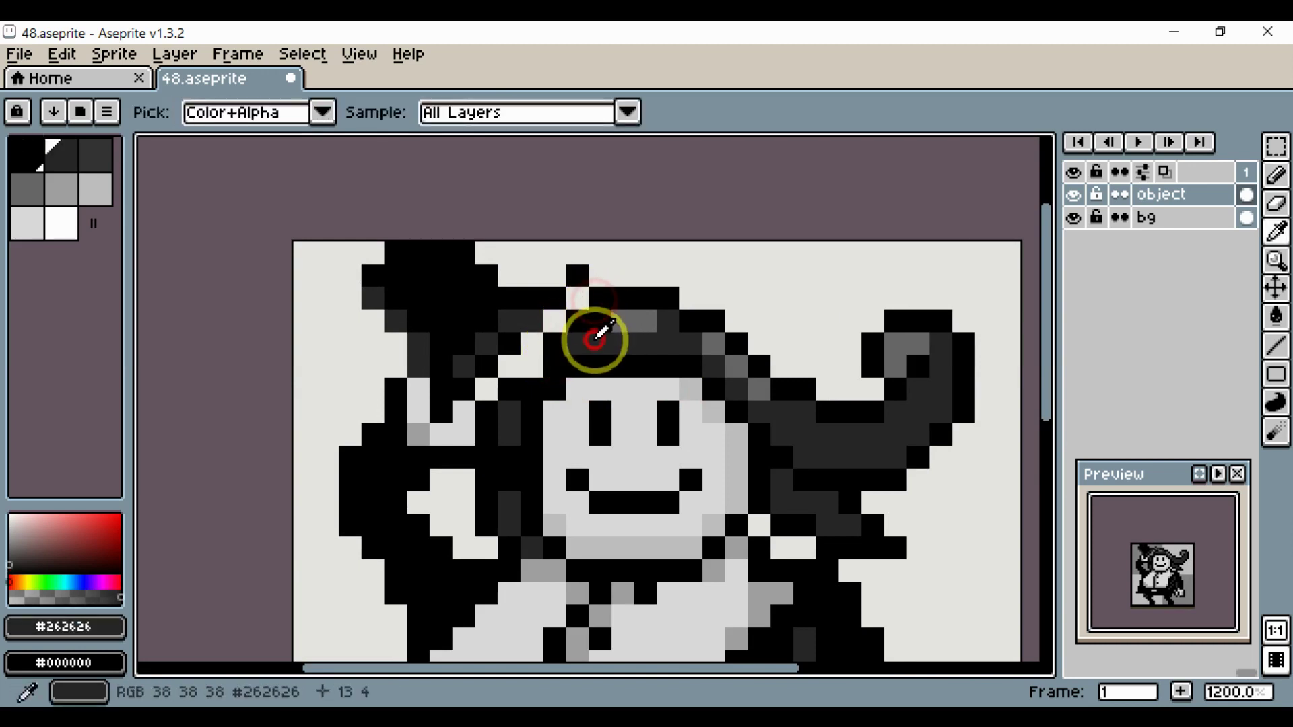
pyautogui.scroll(-4, 612, 346)
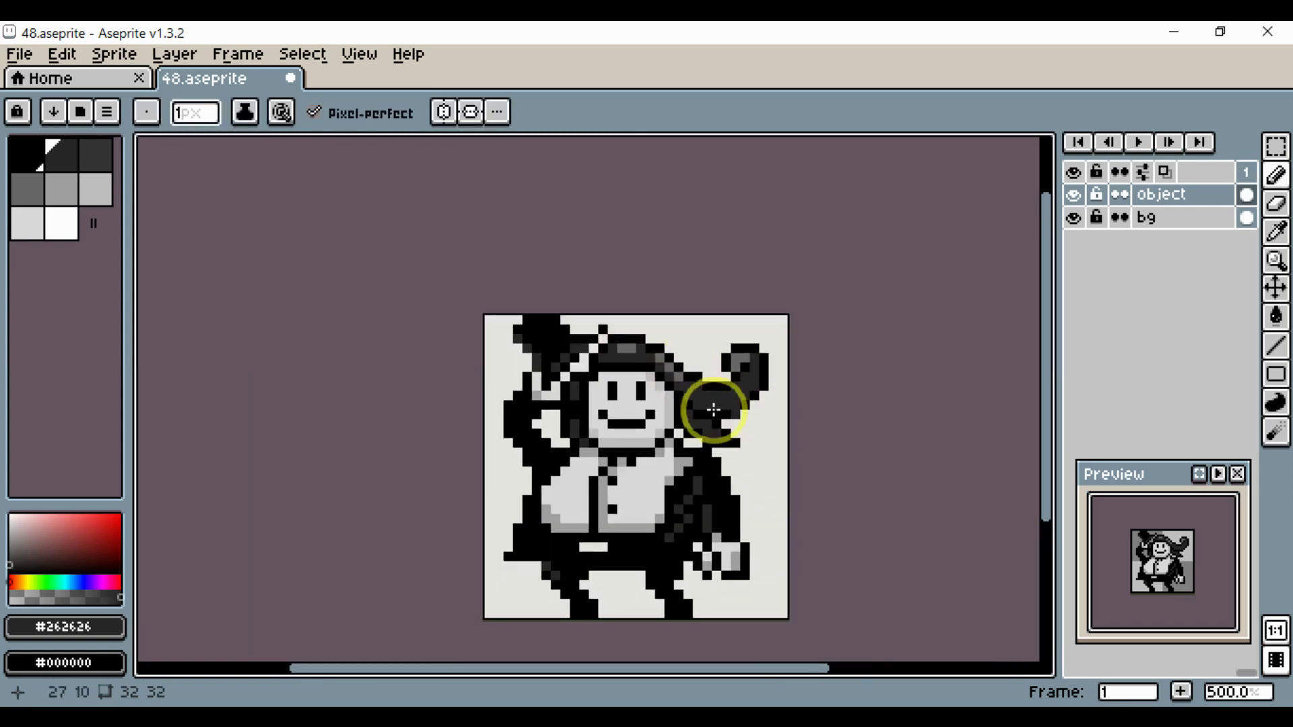
# Extend the dark lock beside the neck on the lowered-arm side downward with #262626 pixels.
pyautogui.scroll(2, 703, 404)
pyautogui.moveTo(672, 393); pyautogui.dragTo(745, 393)
pyautogui.moveTo(817, 434); pyautogui.dragTo(767, 389)
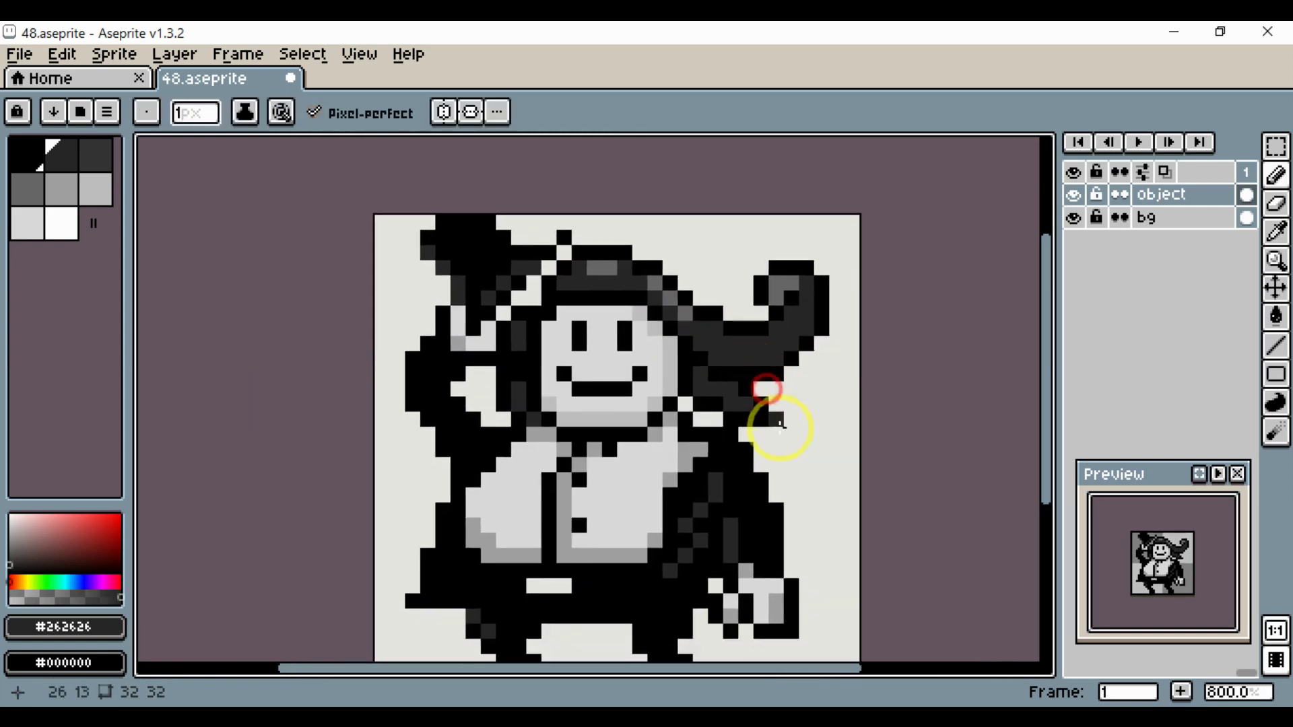
pyautogui.scroll(-3, 780, 423)
pyautogui.scroll(6, 787, 430)
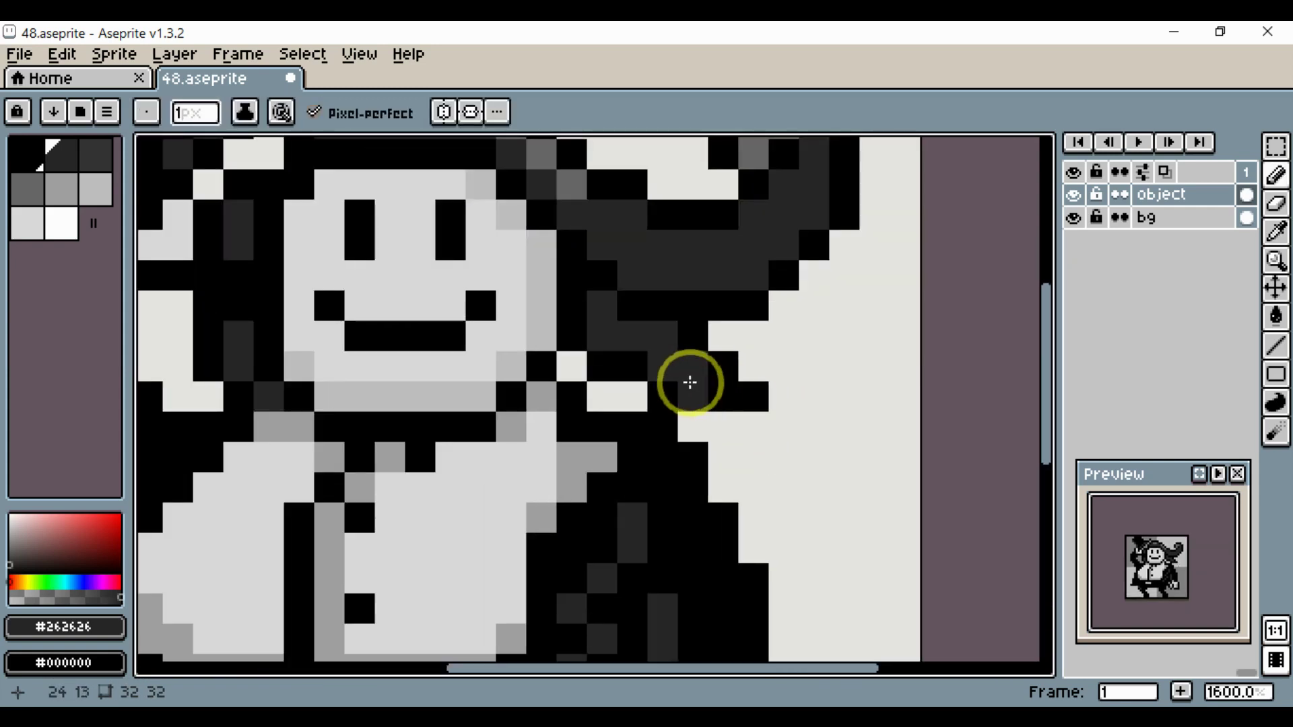
# Outline a lower tip for the lock above the lowered shoulder in black and fill it with #262626.
pyautogui.keyDown('alt'); pyautogui.click(724, 395); pyautogui.keyUp('alt')
pyautogui.click(765, 437)
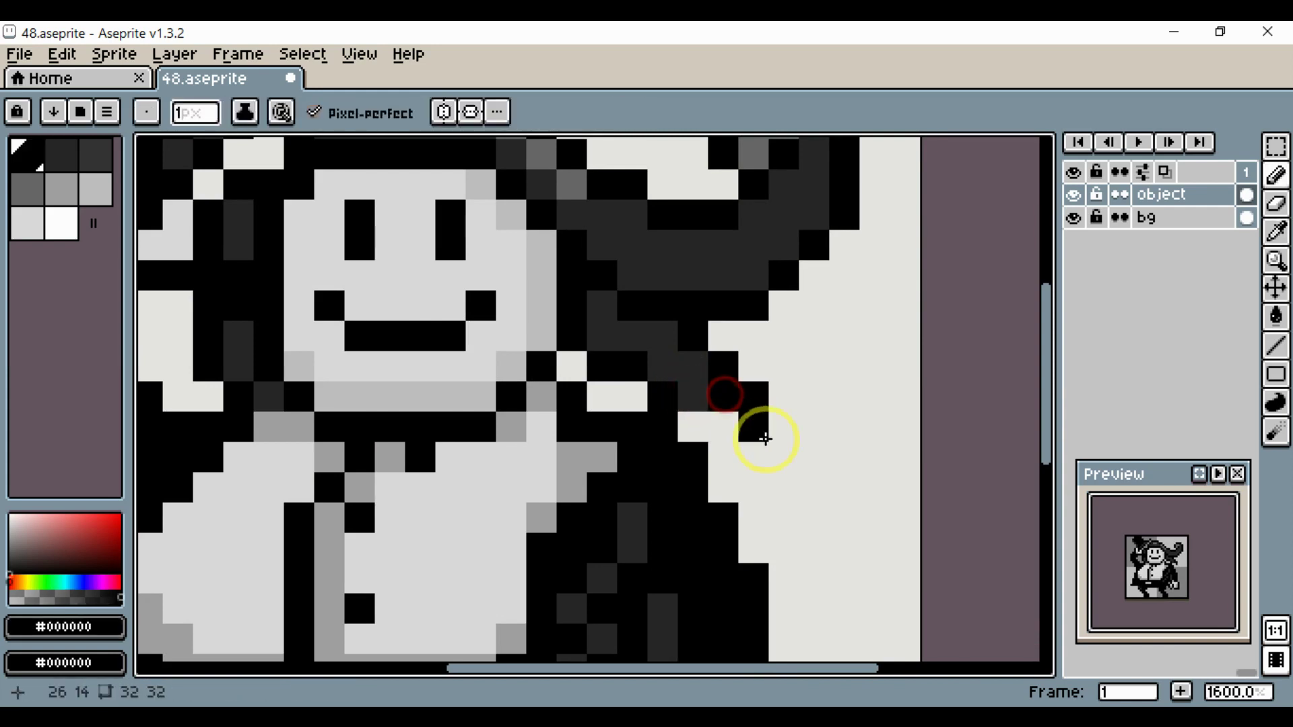
pyautogui.moveTo(750, 456); pyautogui.dragTo(721, 456)
pyautogui.keyDown('alt'); pyautogui.click(697, 397); pyautogui.keyUp('alt')
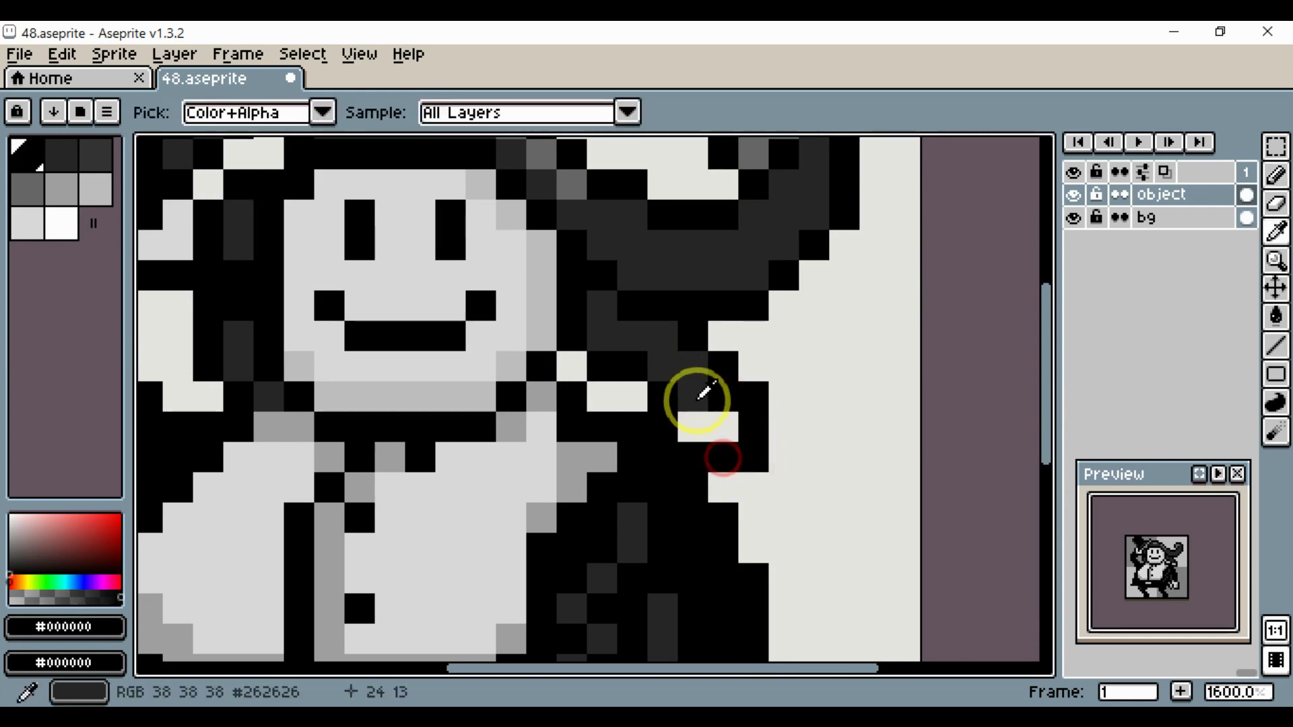
pyautogui.click(695, 427)
pyautogui.click(723, 427)
pyautogui.scroll(-4, 817, 485)
pyautogui.scroll(3, 824, 488)
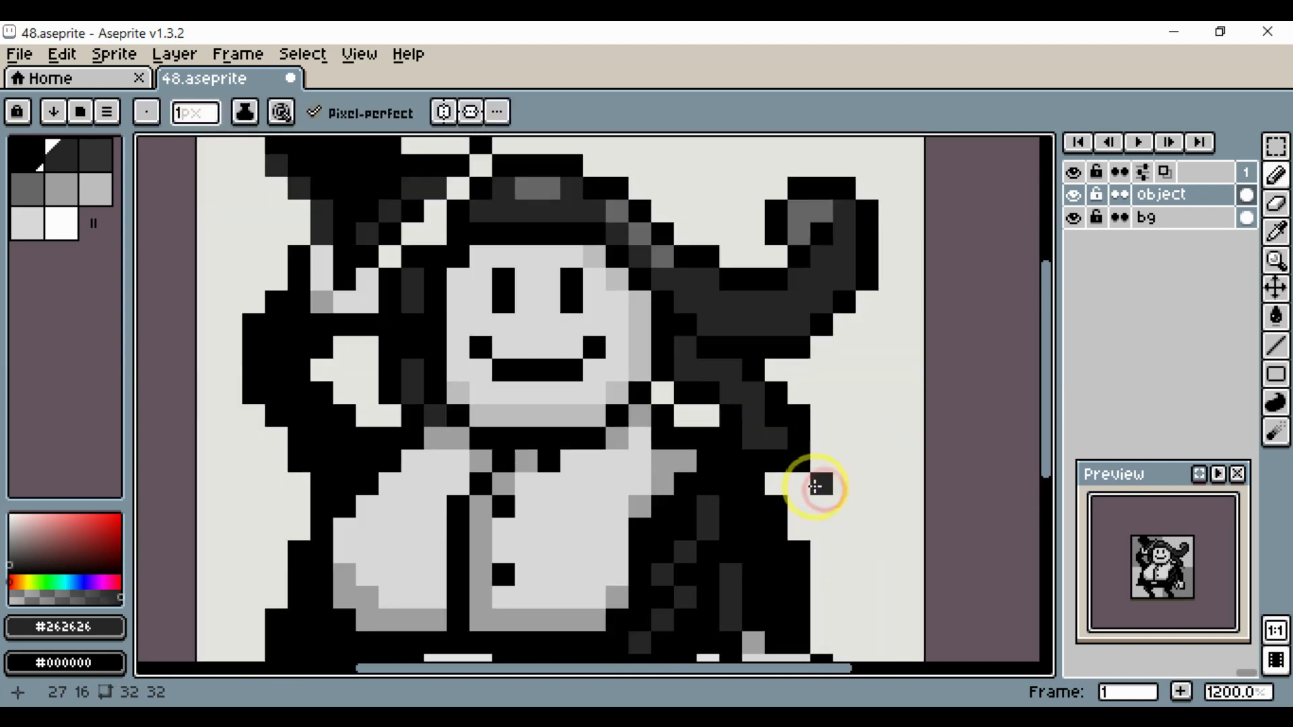
# Erase the outer corner pixel of the black outline at the lock's lower tip.
pyautogui.press('e')
pyautogui.scroll(-5, 798, 462)
pyautogui.scroll(6, 770, 476)
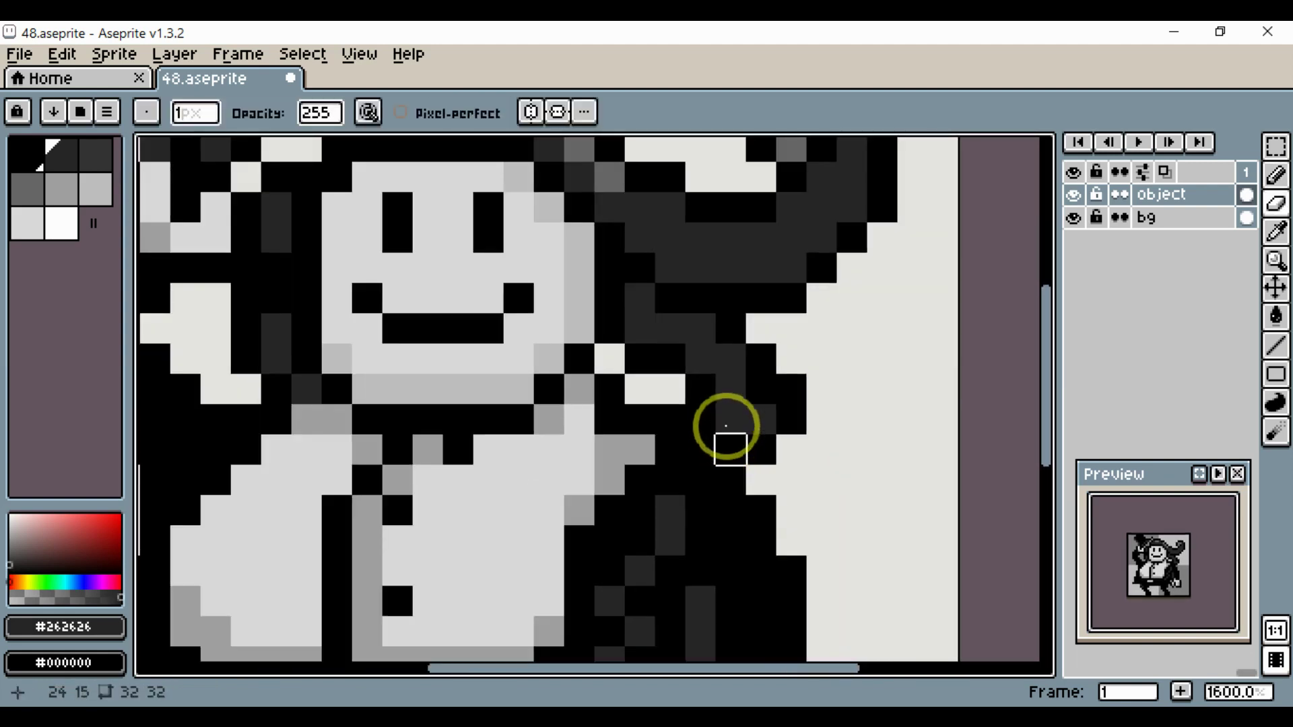
# Redraw the lock's inner edge beside the neck in black and thicken its upper part with #262626 pixels.
pyautogui.keyDown('alt'); pyautogui.click(669, 367); pyautogui.keyUp('alt')
pyautogui.press('b')
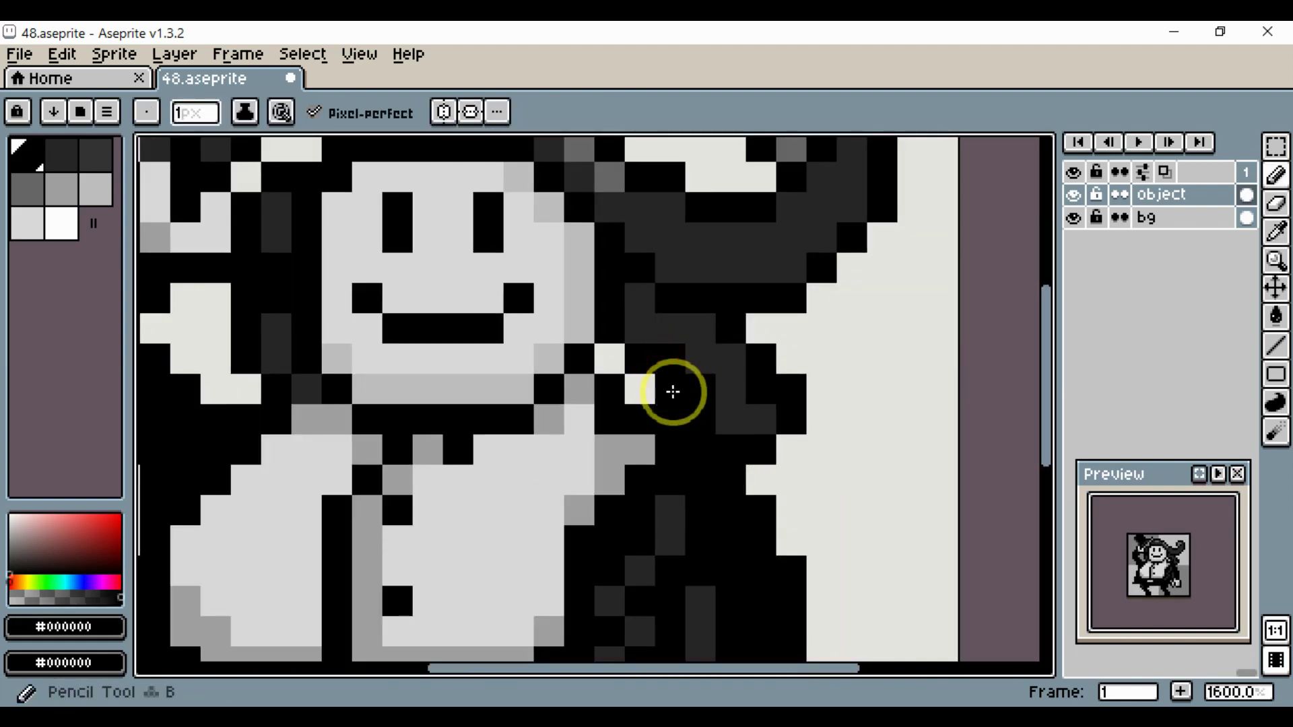
pyautogui.click(673, 390)
pyautogui.keyDown('alt'); pyautogui.click(729, 402); pyautogui.keyUp('alt')
pyautogui.click(699, 383)
pyautogui.click(670, 359)
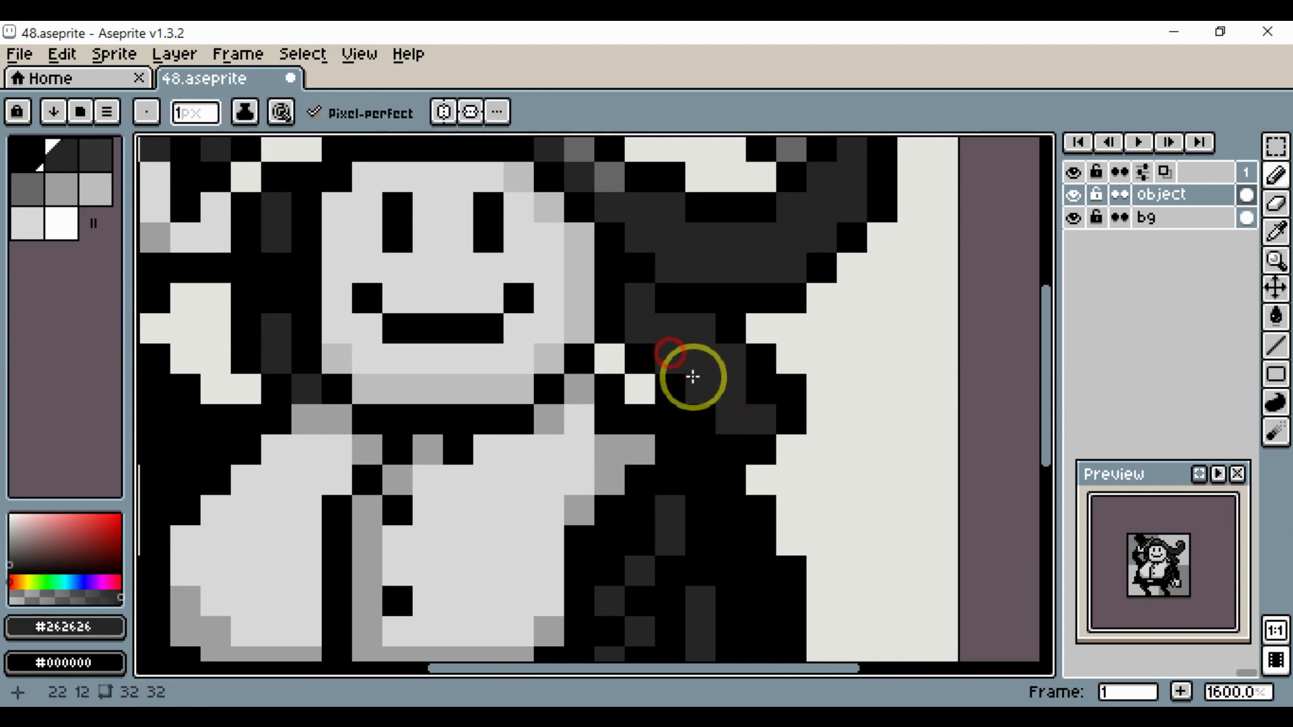
# Extend the lower lock diagonally outward past the lowered shoulder with #262626 pixels.
pyautogui.scroll(-3, 695, 380)
pyautogui.moveTo(707, 389); pyautogui.dragTo(821, 451)
pyautogui.scroll(3, 862, 488)
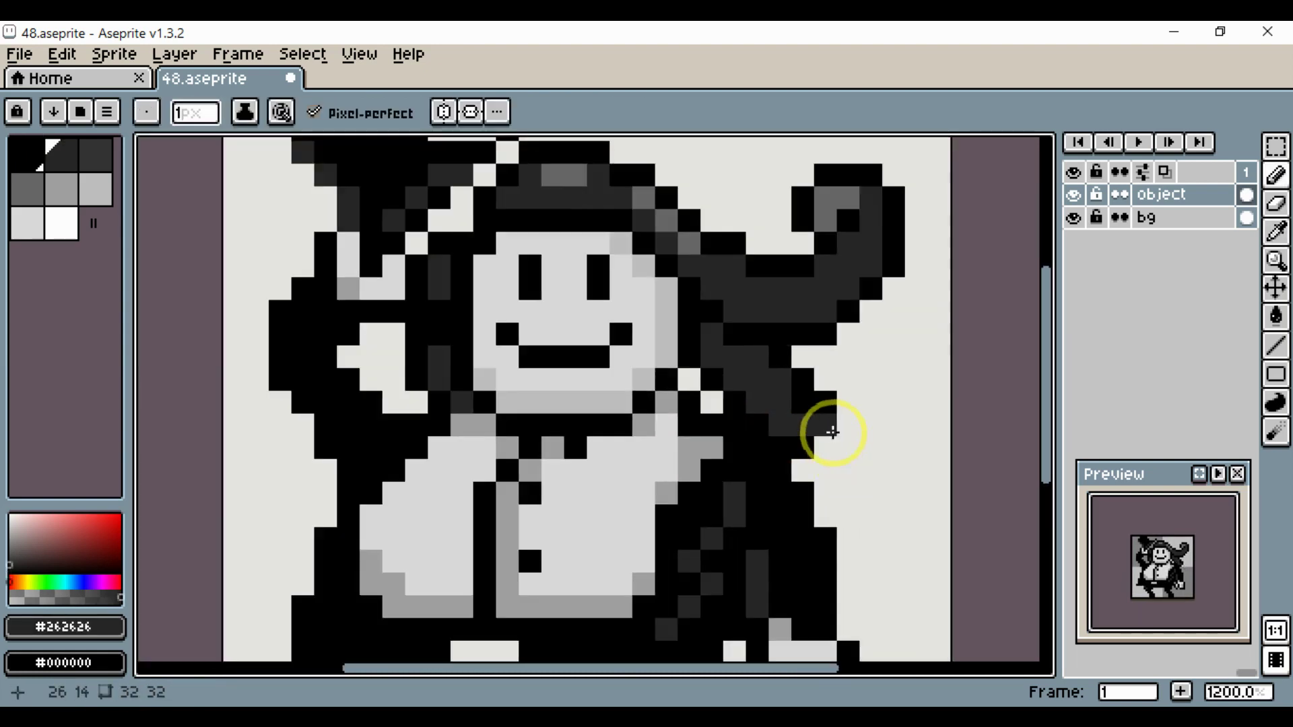
pyautogui.keyDown('alt'); pyautogui.click(832, 431); pyautogui.keyUp('alt')
pyautogui.keyDown('shift'); pyautogui.click(894, 480); pyautogui.keyUp('shift')
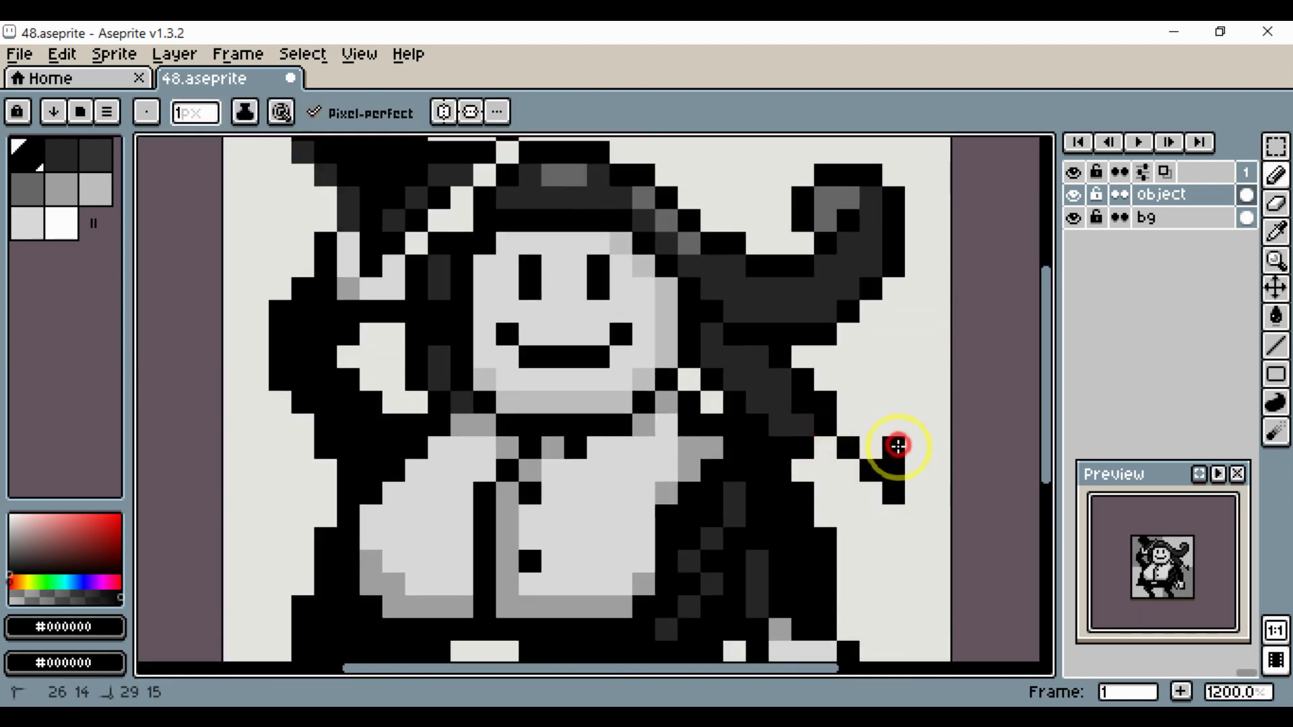
pyautogui.hotkey('ctrl', 'z')
pyautogui.hotkey('ctrl', 'z')
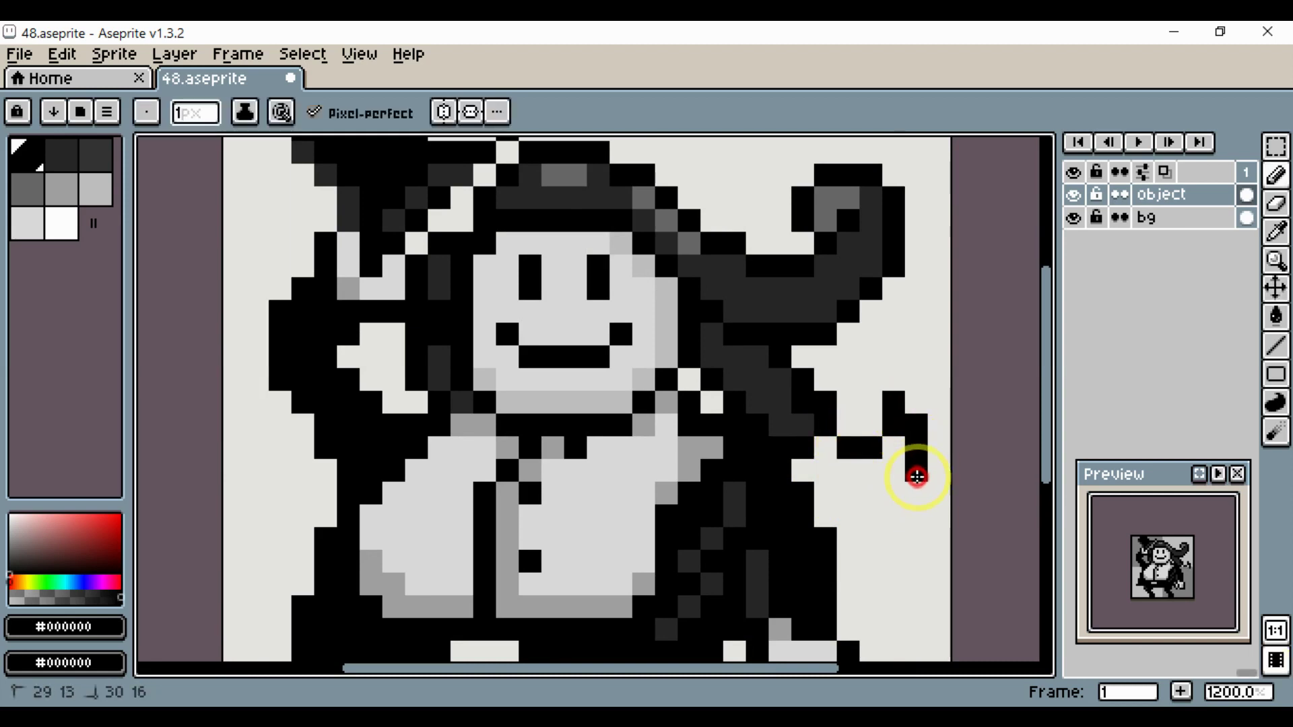
# Outline an upturned tip for the lower lock in black and fill it with #262626.
pyautogui.moveTo(836, 493)
pyautogui.mouseDown()
pyautogui.moveTo(799, 460)
pyautogui.moveTo(791, 414)
pyautogui.moveTo(828, 468)
pyautogui.moveTo(895, 466)
pyautogui.mouseUp()
pyautogui.keyDown('alt'); pyautogui.click(793, 410); pyautogui.keyUp('alt')
pyautogui.keyDown('alt'); pyautogui.click(802, 434); pyautogui.keyUp('alt')
pyautogui.scroll(2, 912, 445)
pyautogui.scroll(-6, 913, 445)
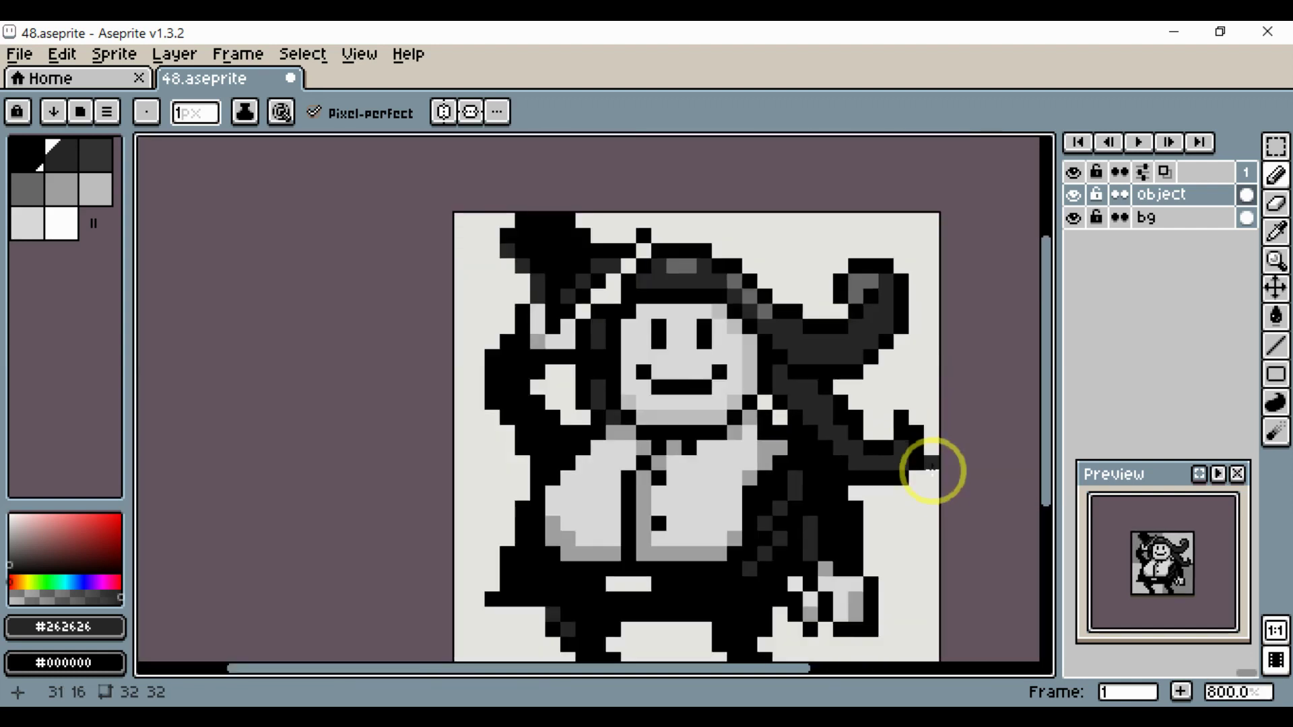
pyautogui.scroll(5, 930, 491)
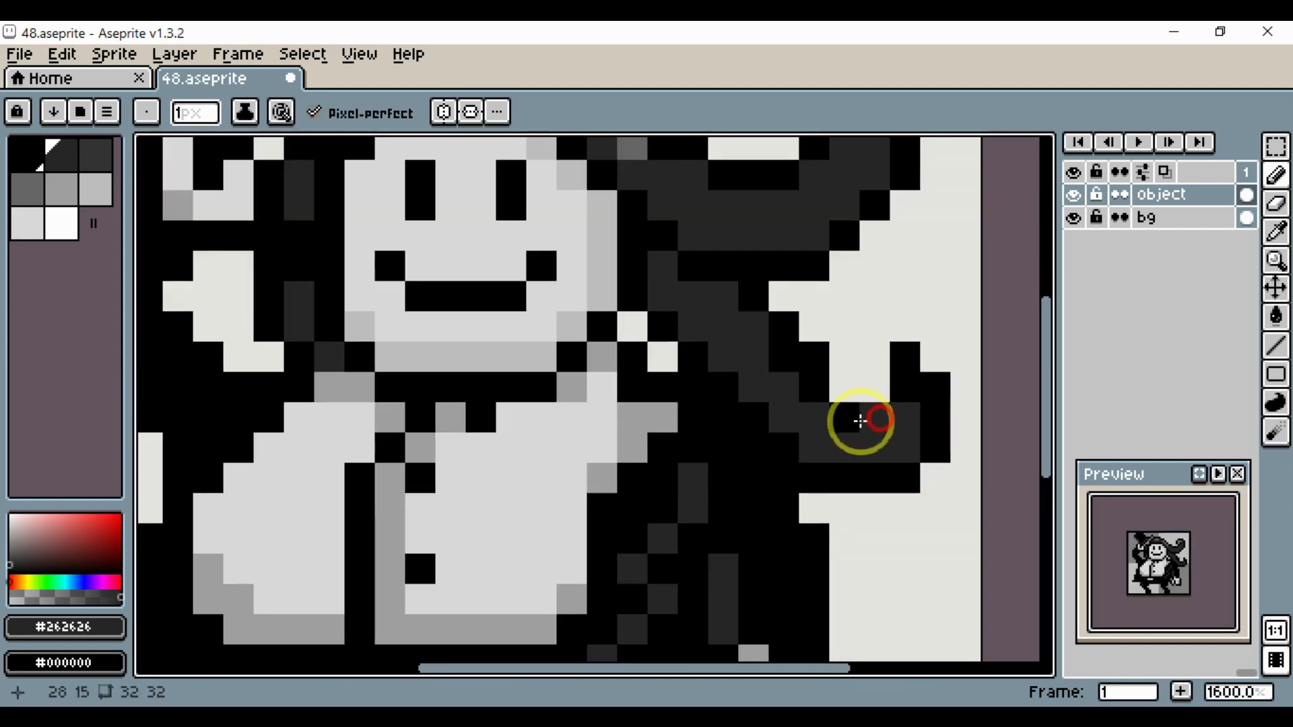
pyautogui.keyDown('alt'); pyautogui.click(858, 417); pyautogui.keyUp('alt')
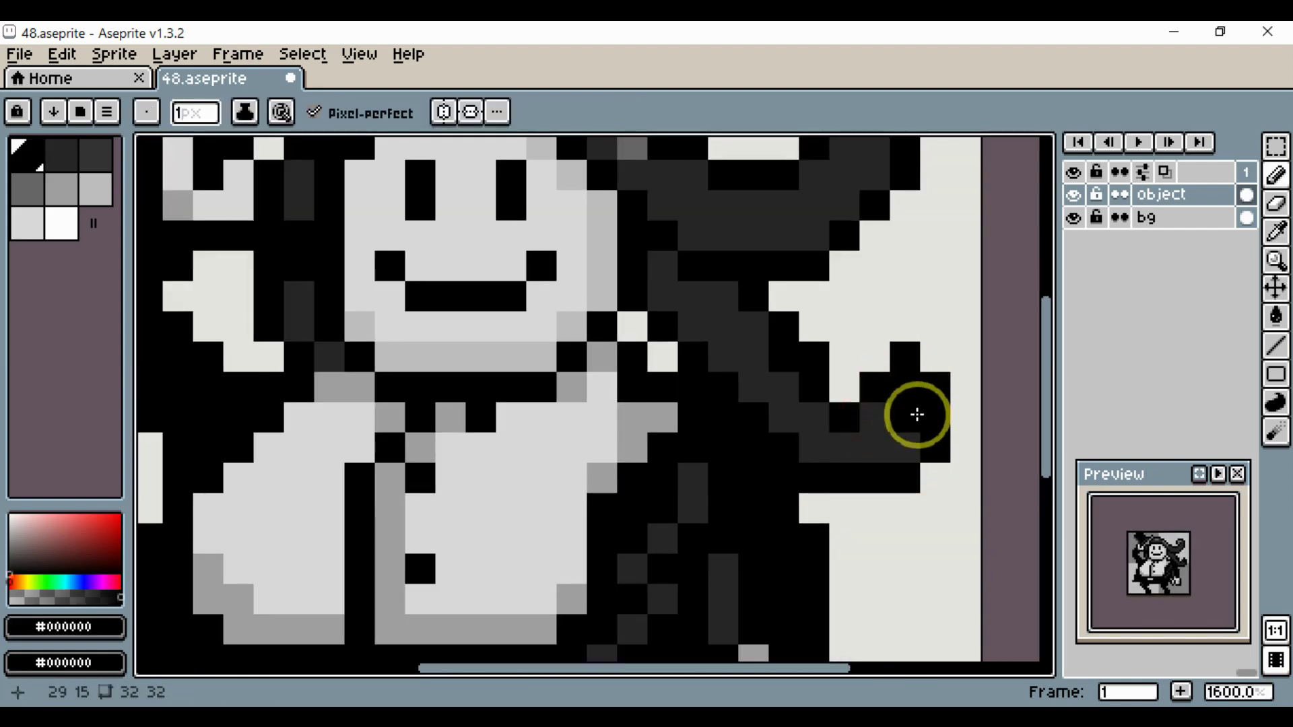
# Erase the outer and upper black outline pixels of the lower lock's upturned tip.
pyautogui.press('e')
pyautogui.moveTo(932, 446); pyautogui.dragTo(925, 378)
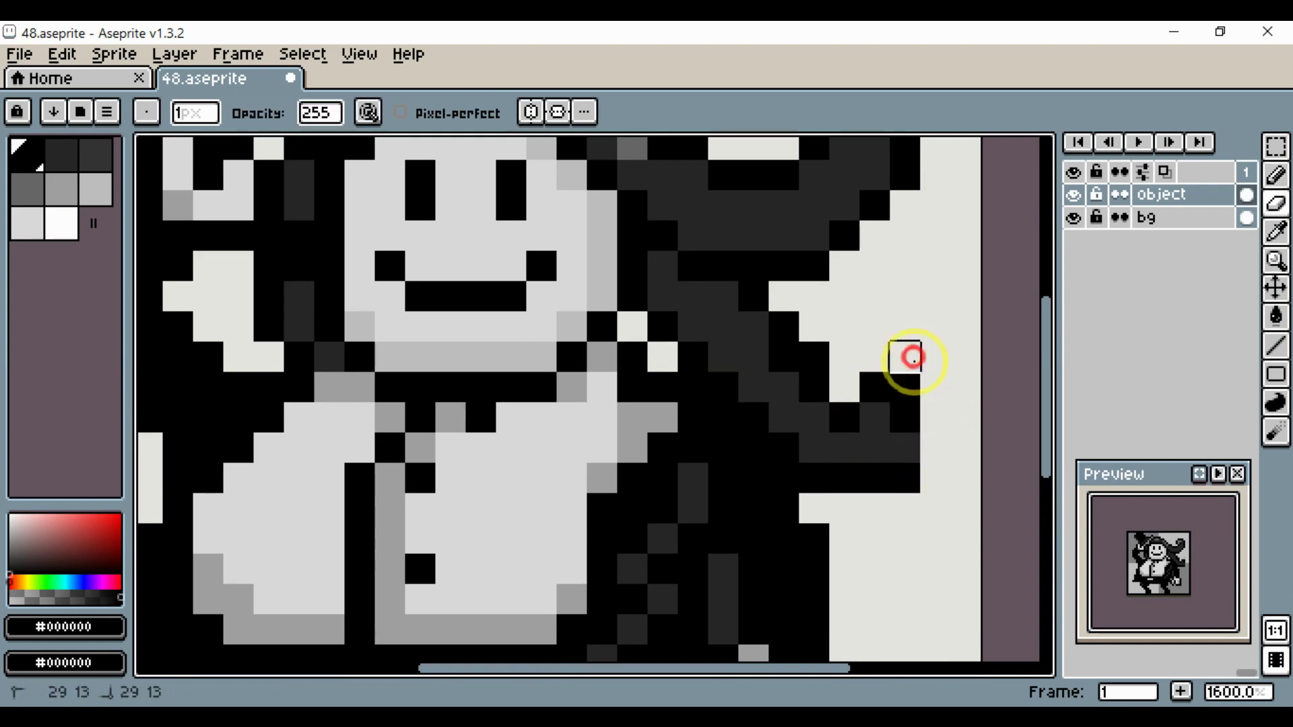
pyautogui.click(919, 381)
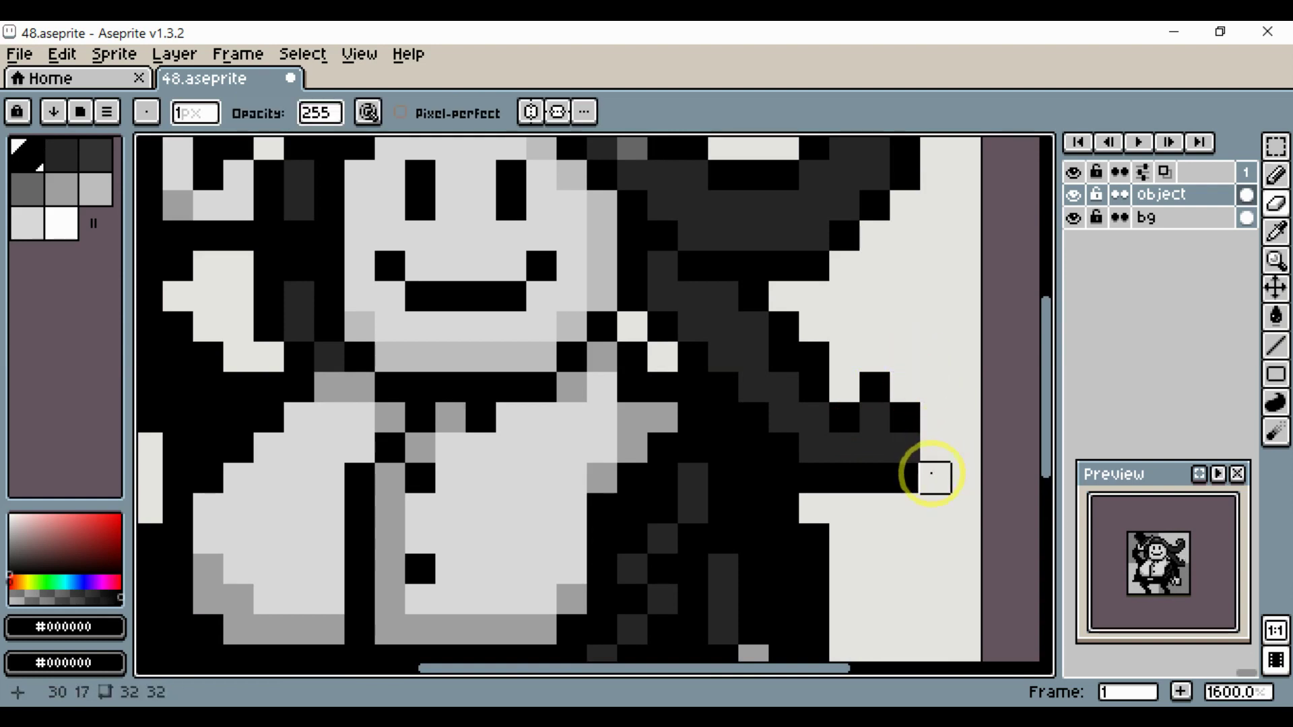
# Redraw the lower lock's curl one pixel wider with a black outline and fill it with #262626.
pyautogui.press('b')
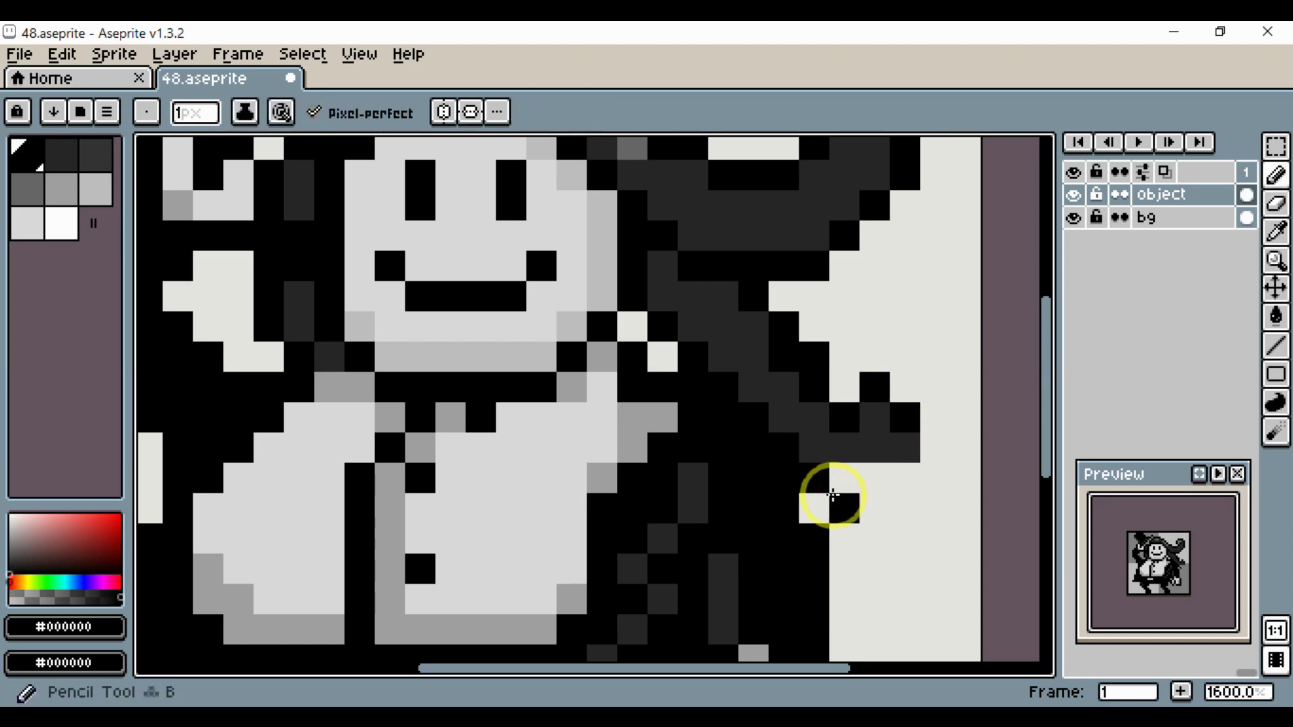
pyautogui.moveTo(839, 502); pyautogui.dragTo(880, 494)
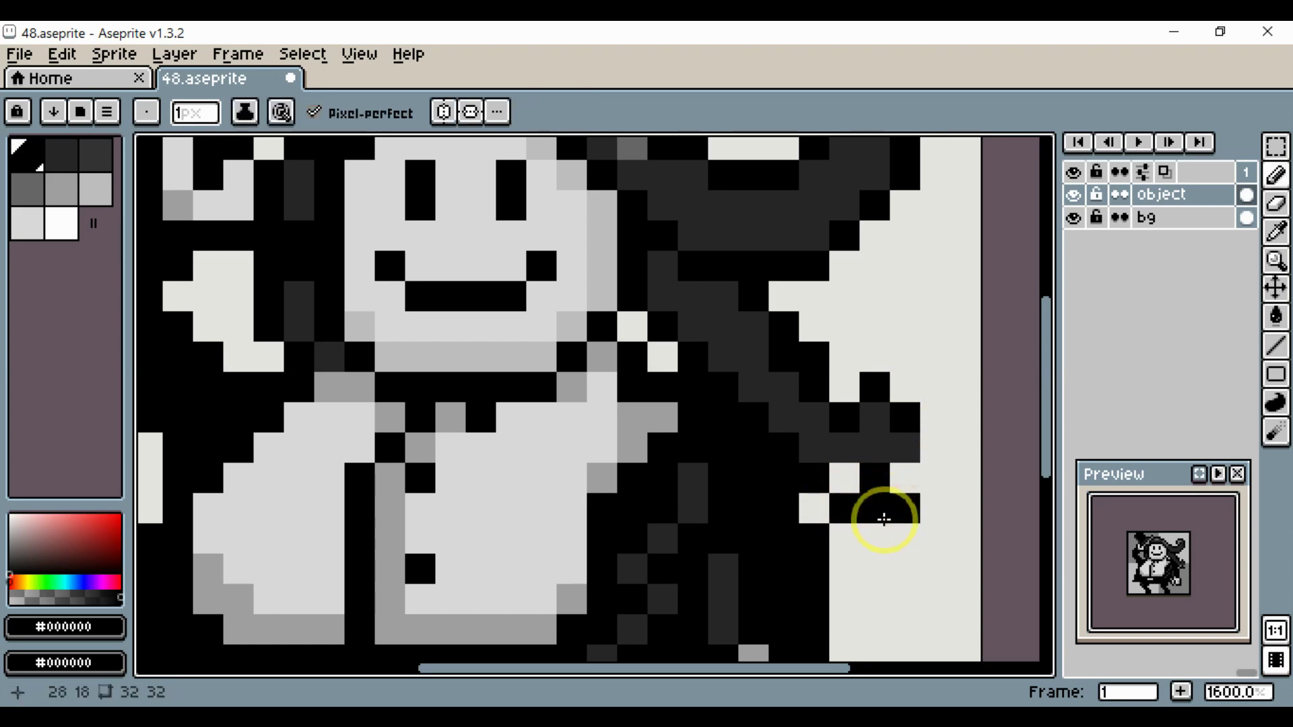
pyautogui.press('e')
pyautogui.click(879, 480)
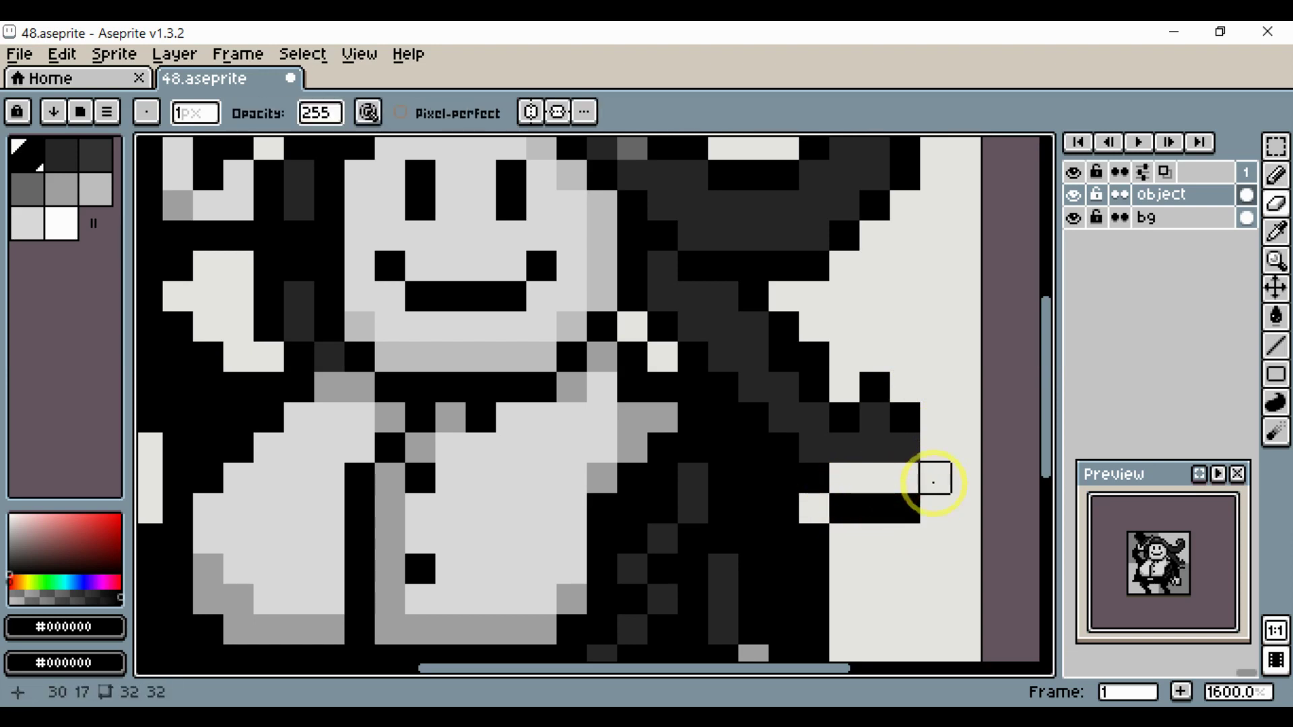
pyautogui.press('b')
pyautogui.moveTo(933, 480)
pyautogui.mouseDown()
pyautogui.moveTo(956, 427)
pyautogui.moveTo(953, 454)
pyautogui.moveTo(932, 367)
pyautogui.mouseUp()
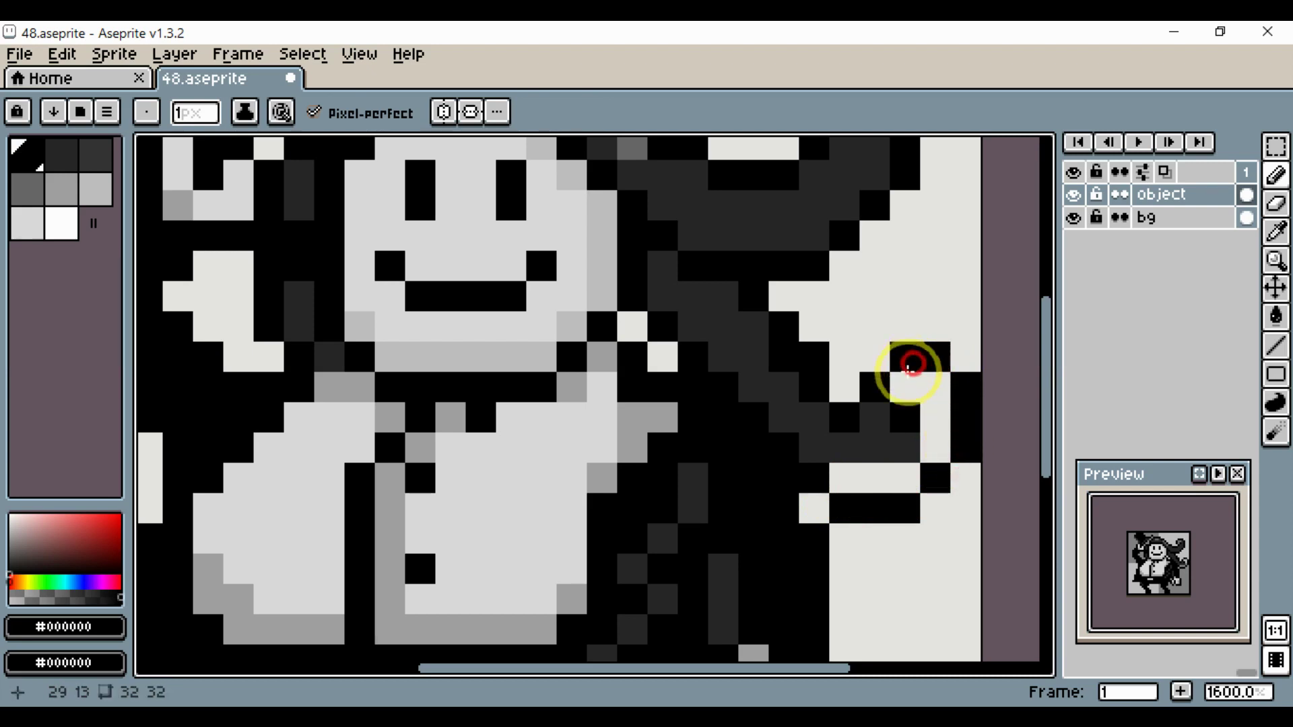
pyautogui.keyDown('alt'); pyautogui.click(882, 446); pyautogui.keyUp('alt')
pyautogui.moveTo(843, 476)
pyautogui.mouseDown()
pyautogui.moveTo(904, 470)
pyautogui.moveTo(932, 433)
pyautogui.moveTo(909, 378)
pyautogui.moveTo(933, 384)
pyautogui.mouseUp()
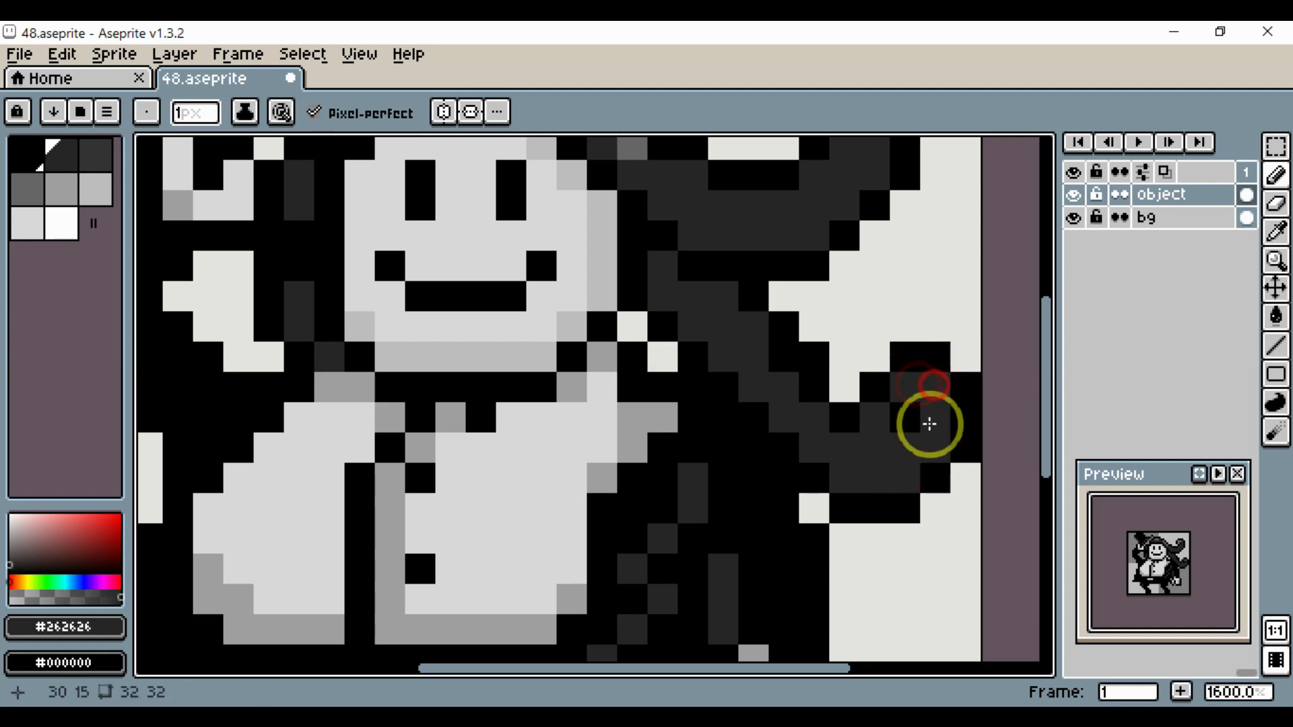
# Erase one pixel inside the lower curl to open a gap and place a black outline pixel beneath it.
pyautogui.scroll(-2, 929, 424)
pyautogui.scroll(2, 943, 479)
pyautogui.scroll(1, 912, 445)
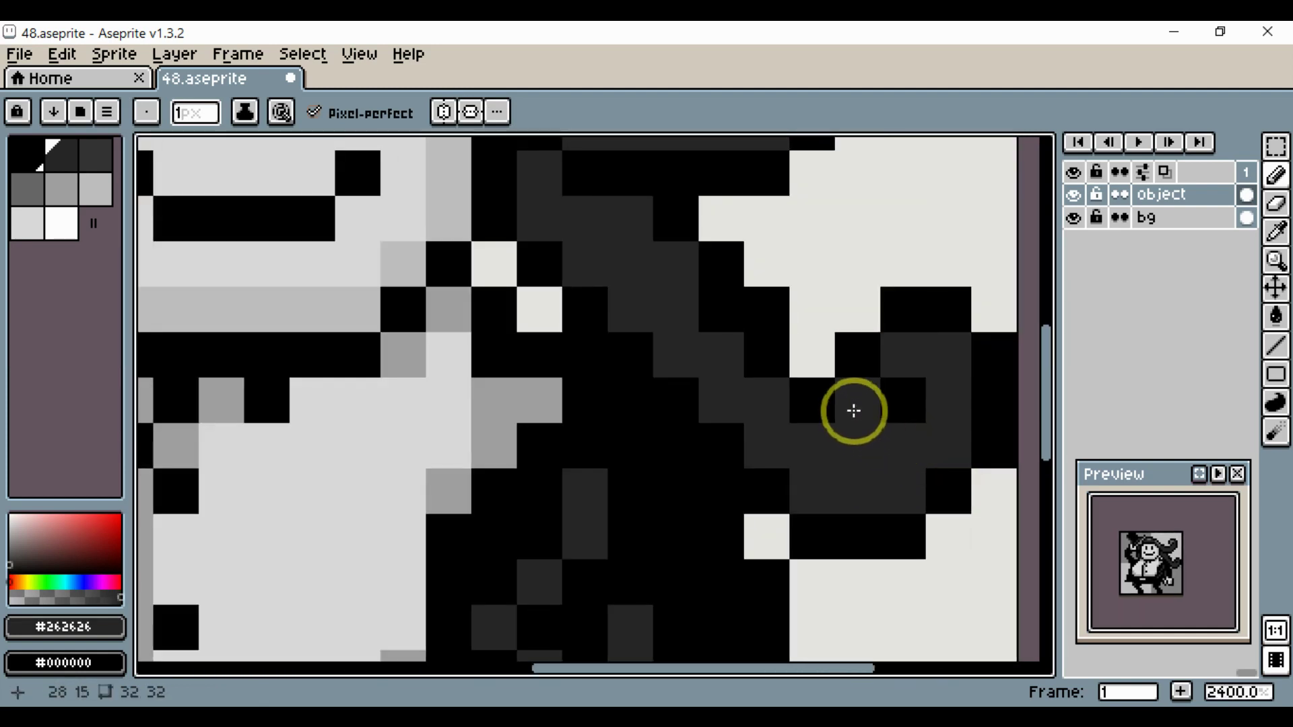
pyautogui.press('e')
pyautogui.click(854, 410)
pyautogui.press('b')
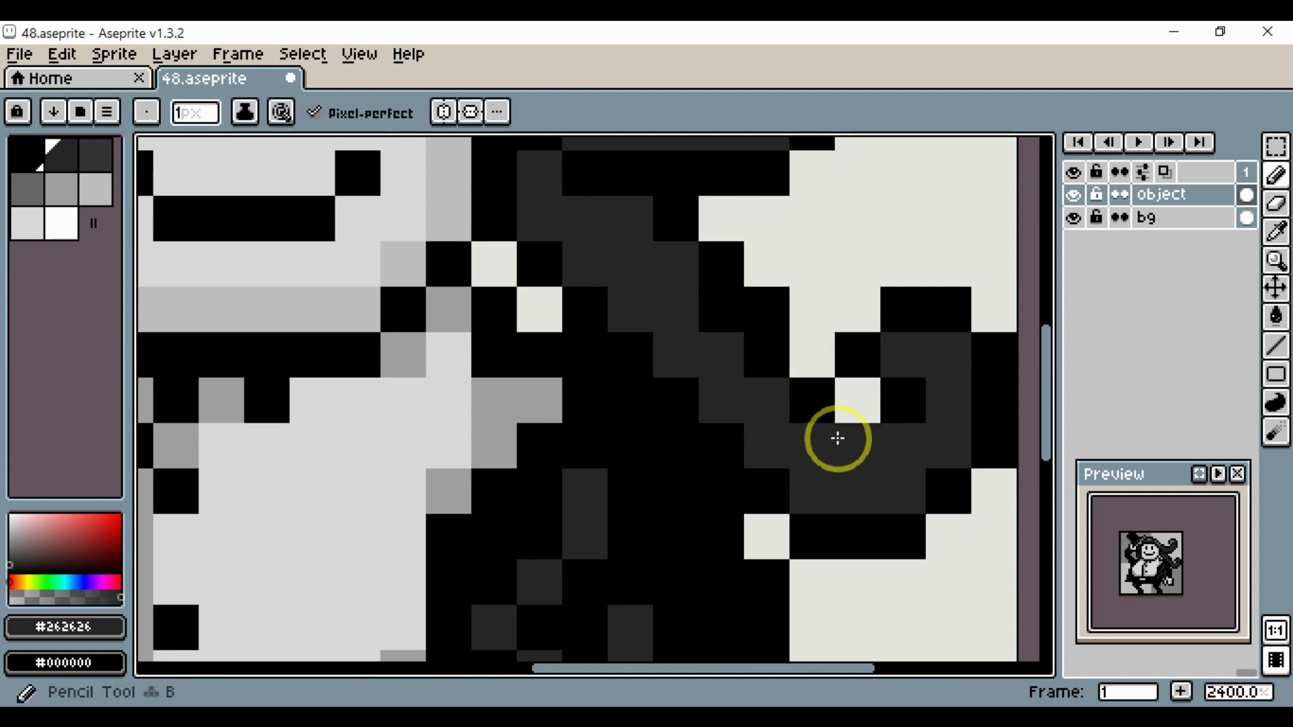
pyautogui.keyDown('alt'); pyautogui.click(816, 410); pyautogui.keyUp('alt')
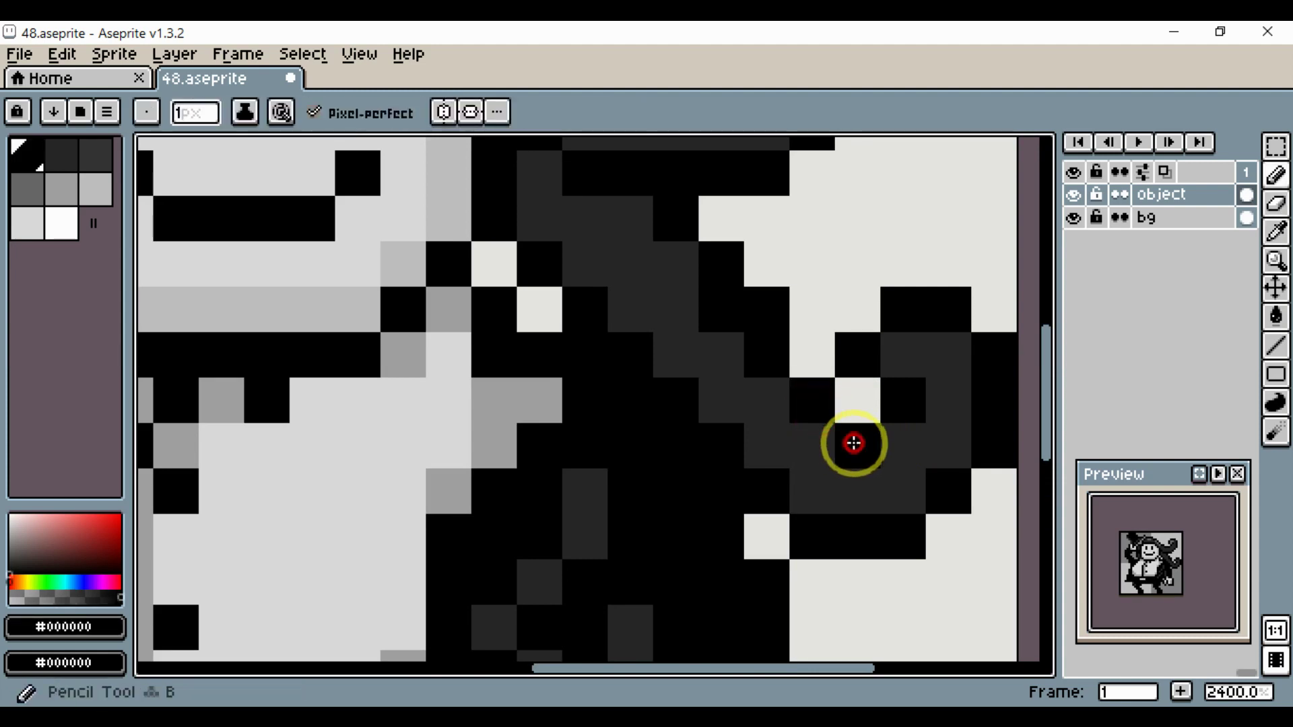
pyautogui.scroll(-5, 854, 443)
pyautogui.scroll(1, 880, 456)
pyautogui.scroll(-1, 866, 519)
pyautogui.scroll(2, 846, 485)
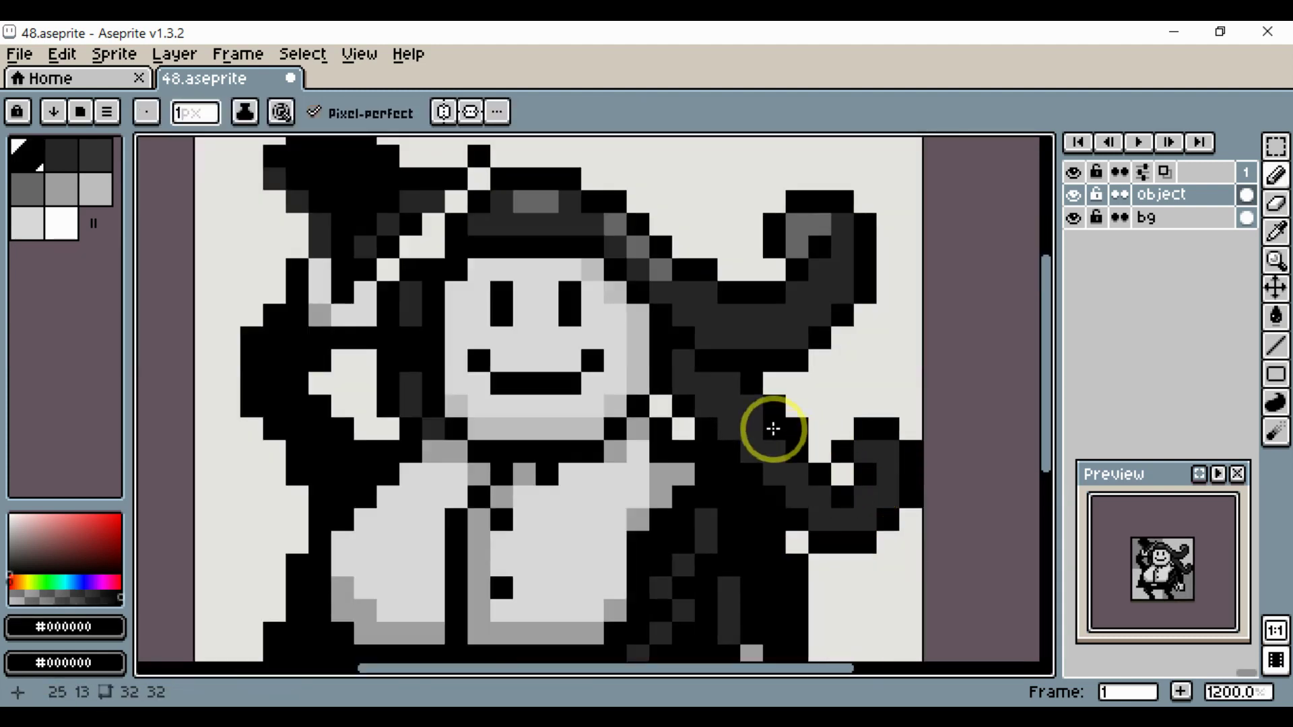
# Smooth the lower lock's upper edge with #262626, erase the protruding outline pixel and redraw the diagonal outline in black.
pyautogui.keyDown('alt'); pyautogui.click(767, 435); pyautogui.keyUp('alt')
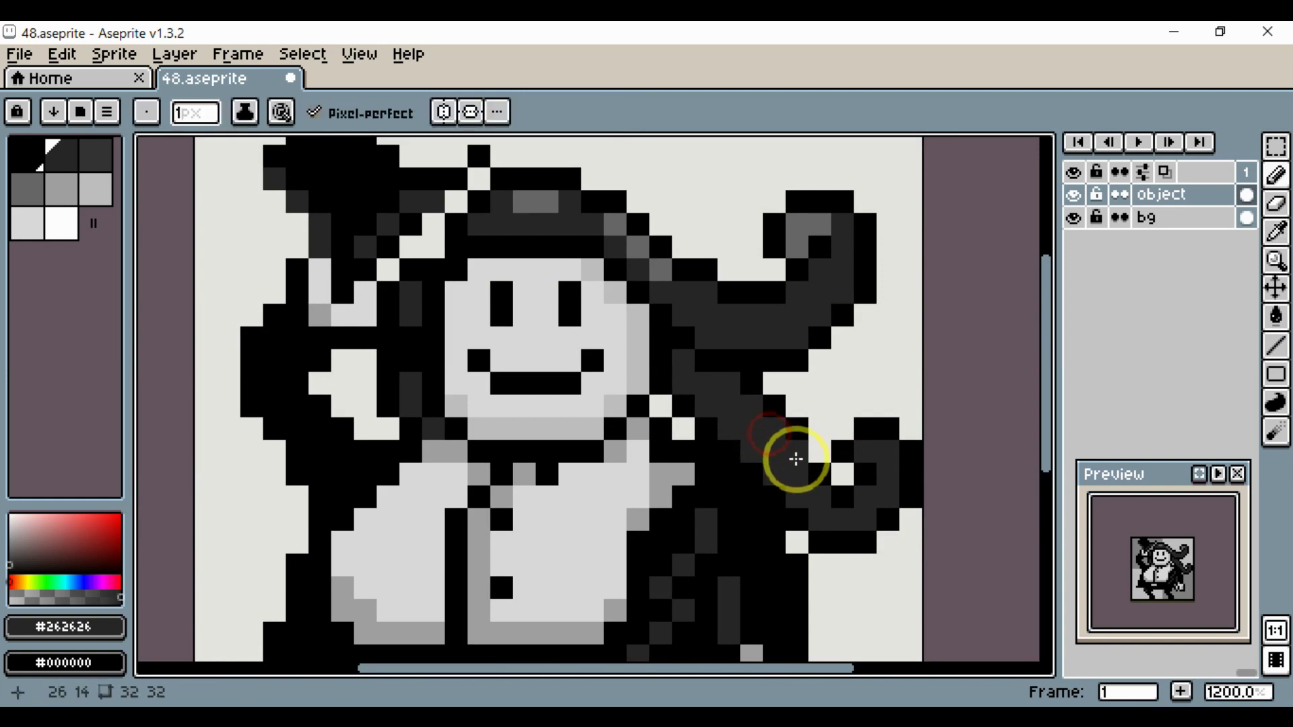
pyautogui.scroll(-3, 837, 511)
pyautogui.scroll(3, 871, 520)
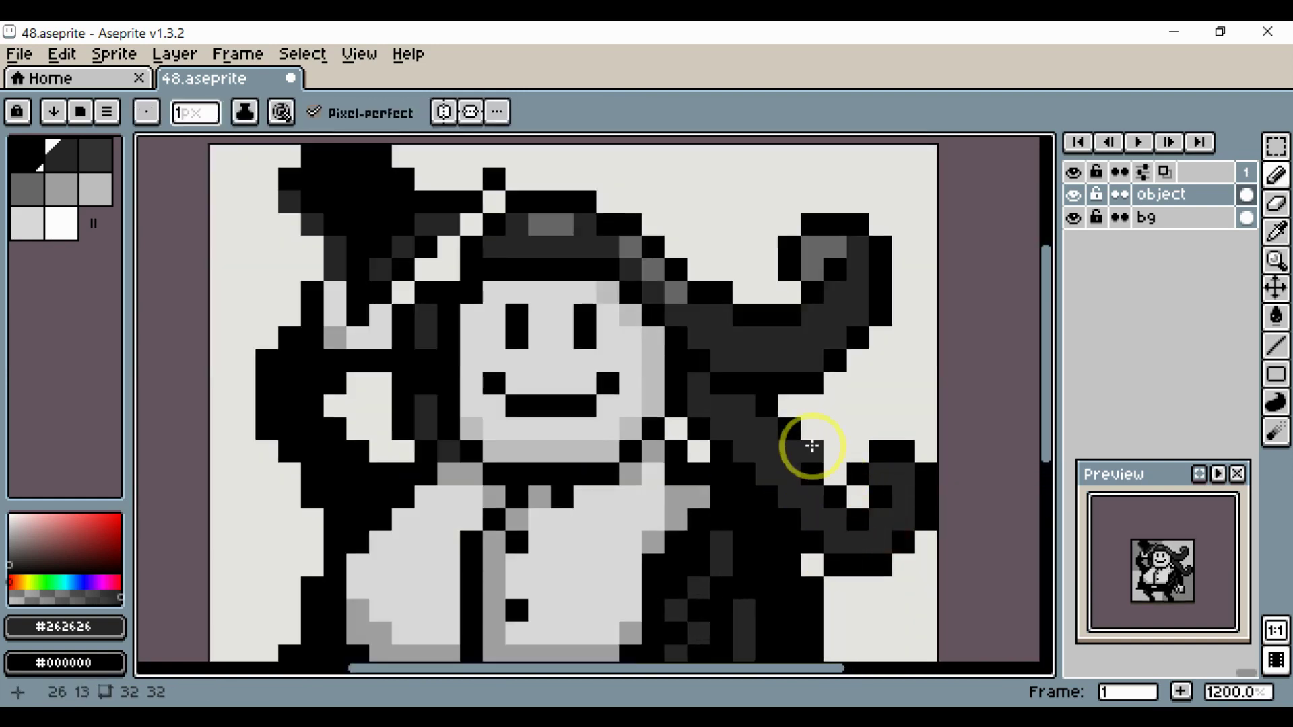
pyautogui.keyDown('alt'); pyautogui.click(811, 468); pyautogui.keyUp('alt')
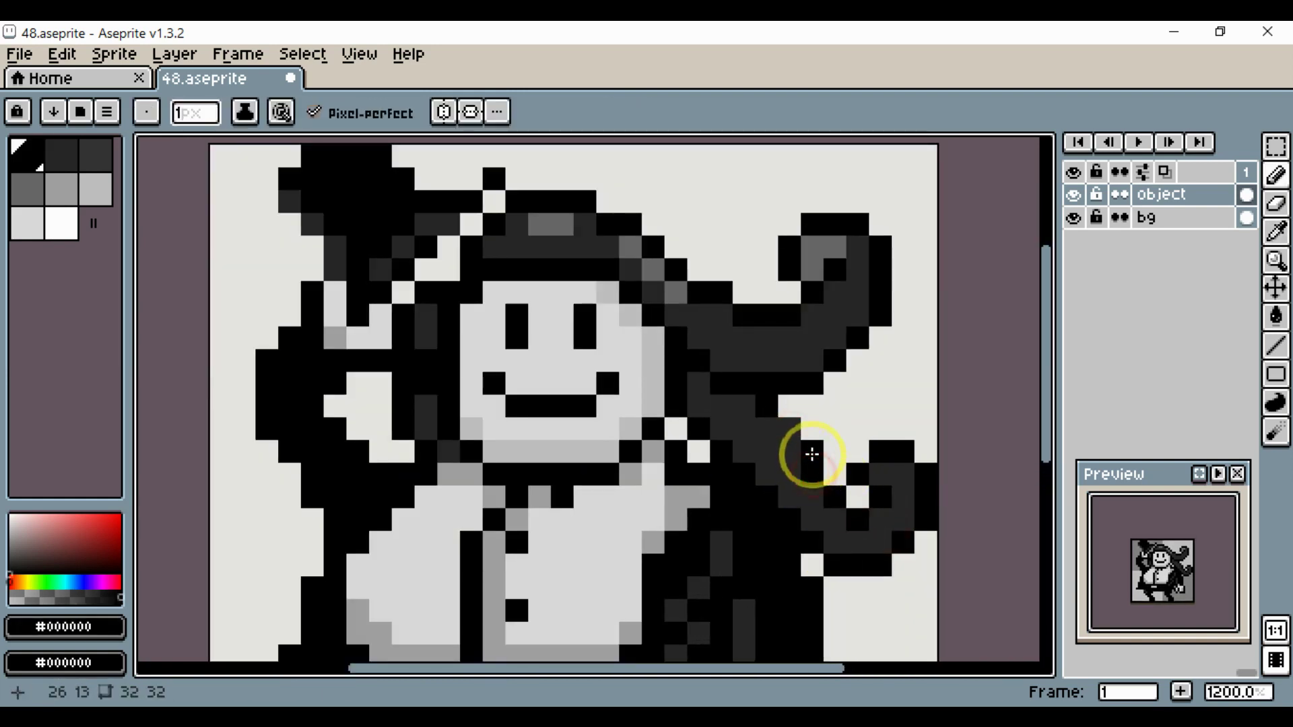
pyautogui.press('e')
pyautogui.click(811, 454)
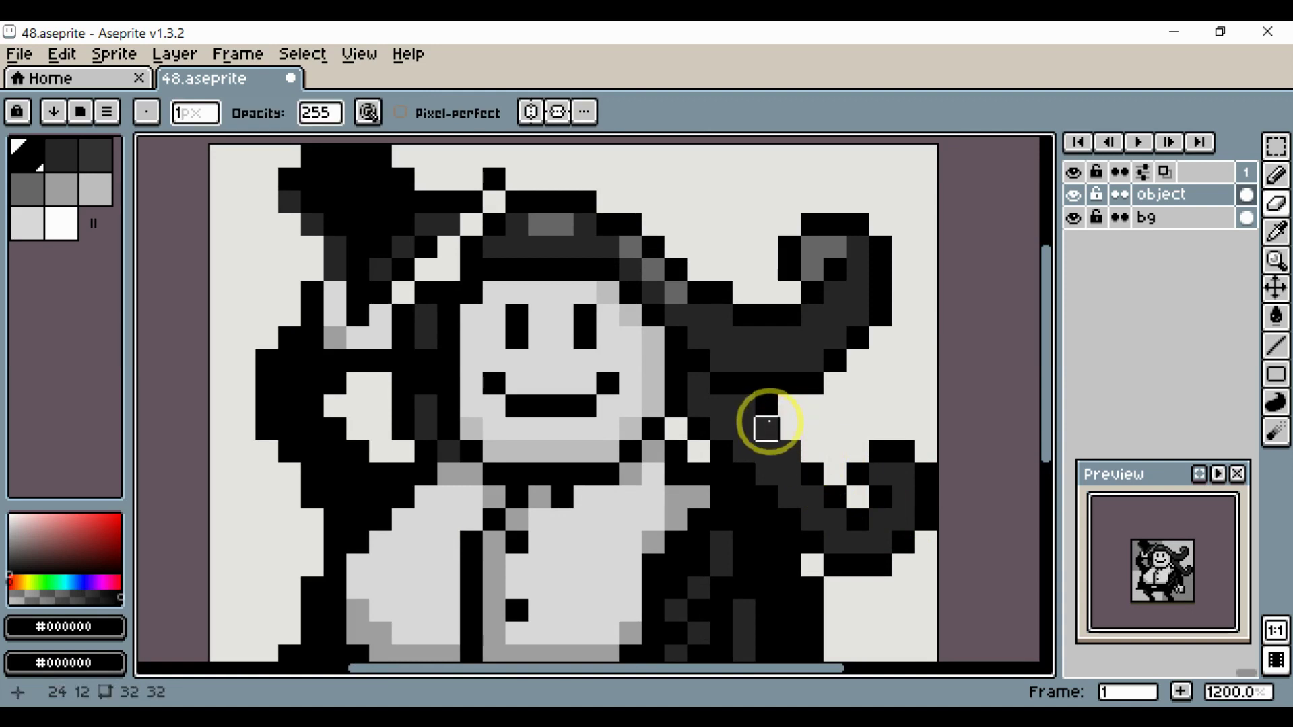
pyautogui.press('b')
pyautogui.click(769, 432)
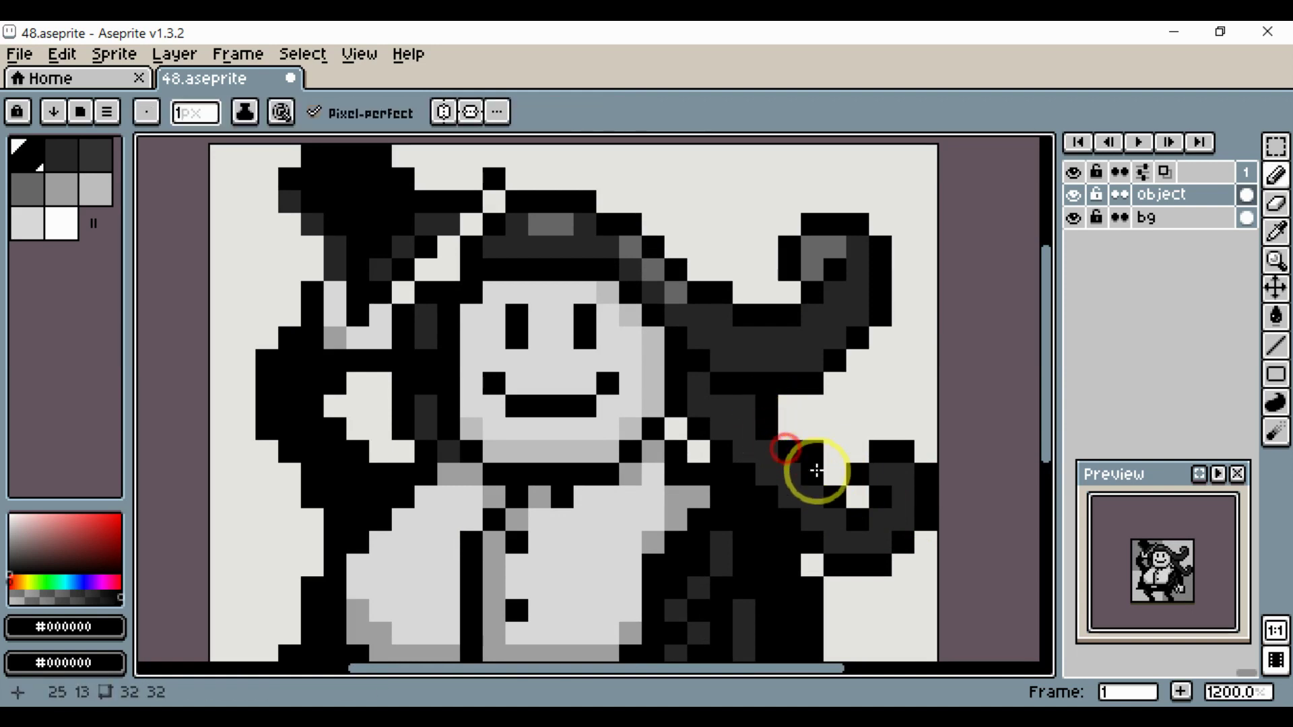
# Sample #666666 from the upper curl and add a two-pixel highlight inside the lower curl's tip.
pyautogui.scroll(-3, 823, 477)
pyautogui.moveTo(867, 513); pyautogui.dragTo(831, 520)
pyautogui.scroll(2, 821, 518)
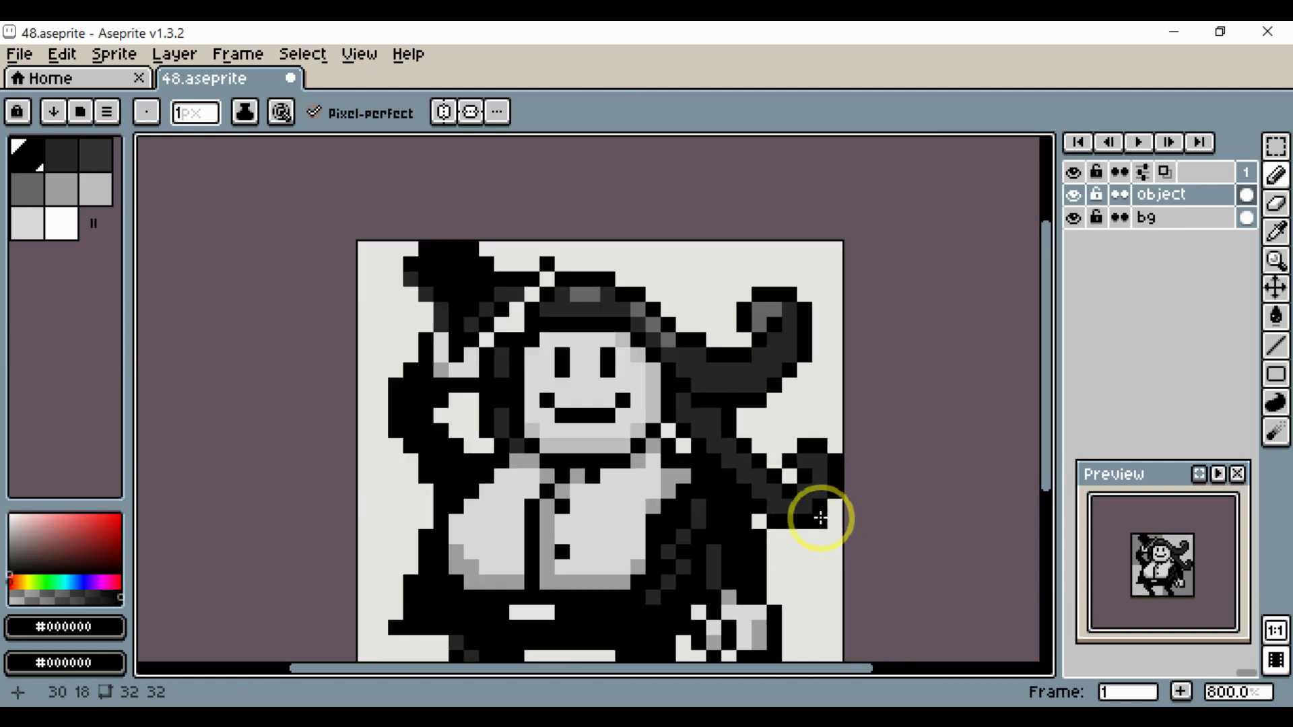
pyautogui.scroll(3, 806, 514)
pyautogui.keyDown('alt'); pyautogui.click(756, 255); pyautogui.keyUp('alt')
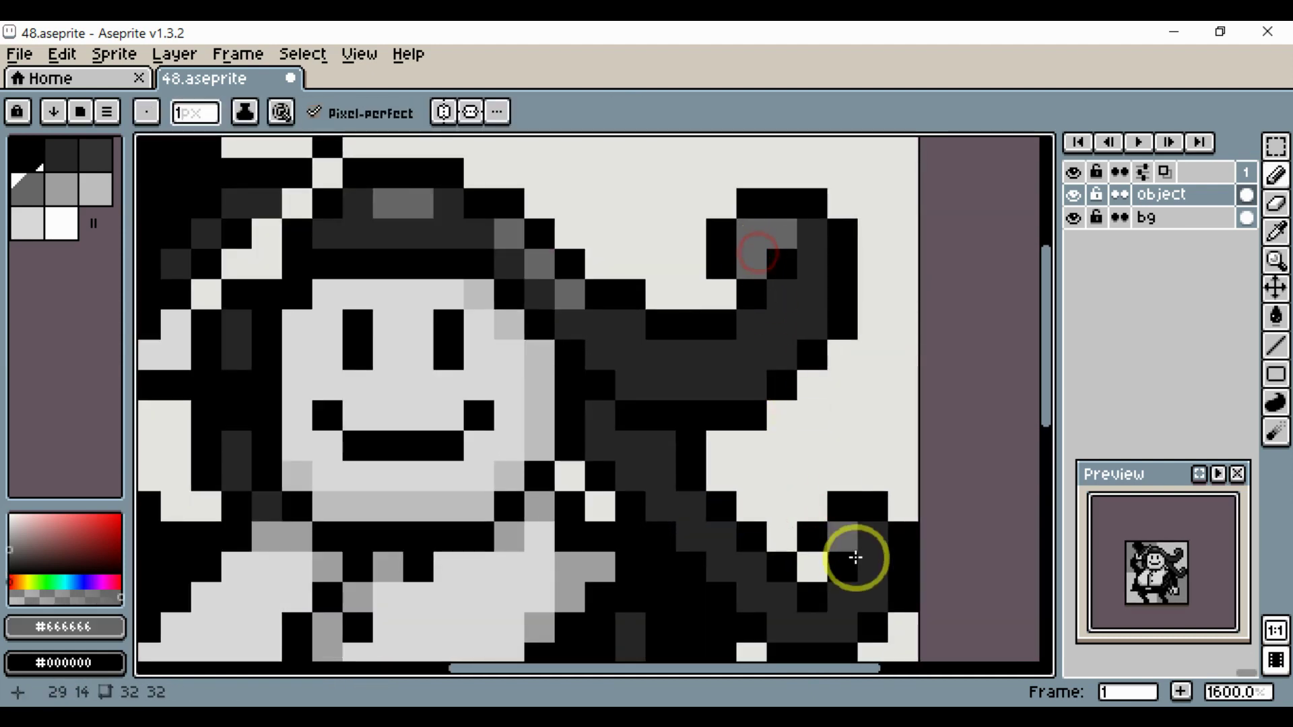
pyautogui.click(842, 531)
pyautogui.click(862, 536)
pyautogui.scroll(-4, 863, 537)
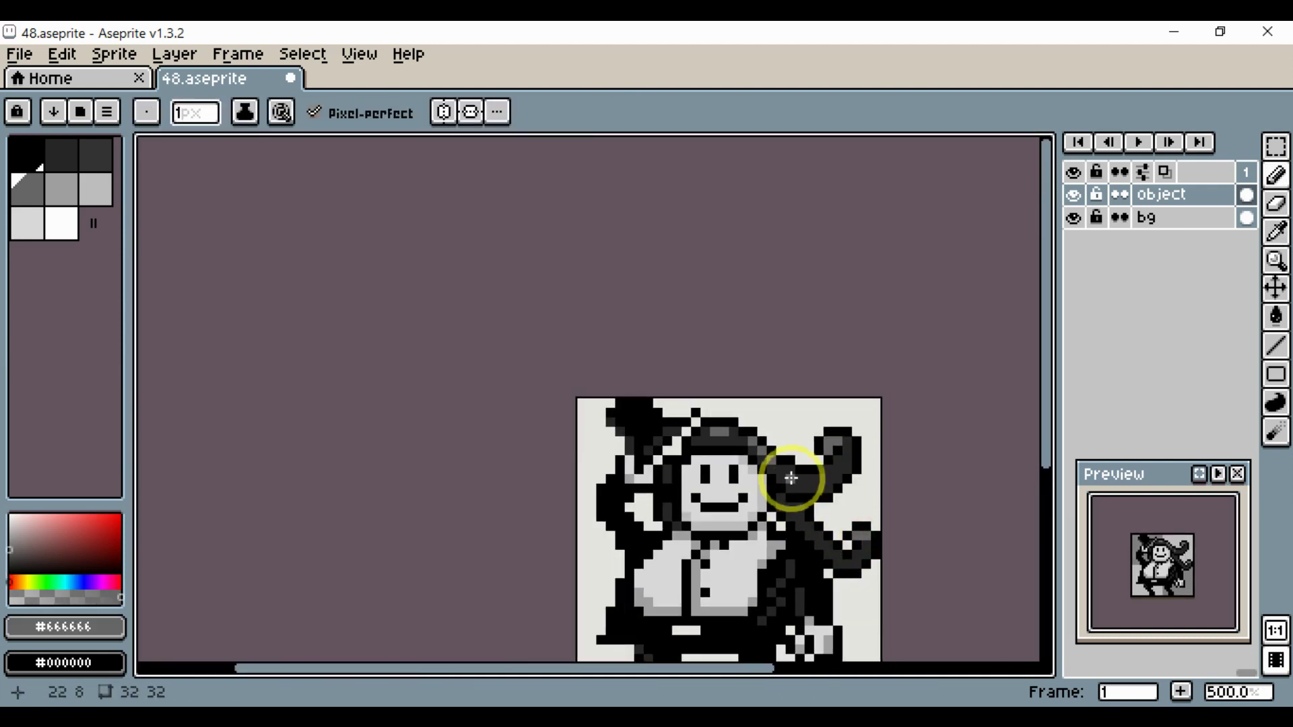
# Add a two-pixel #666666 highlight along the upper curl's base and save the sprite.
pyautogui.scroll(2, 791, 479)
pyautogui.click(818, 475)
pyautogui.click(805, 474)
pyautogui.scroll(-2, 839, 481)
pyautogui.moveTo(865, 532); pyautogui.dragTo(854, 419)
pyautogui.hotkey('ctrl', 's')
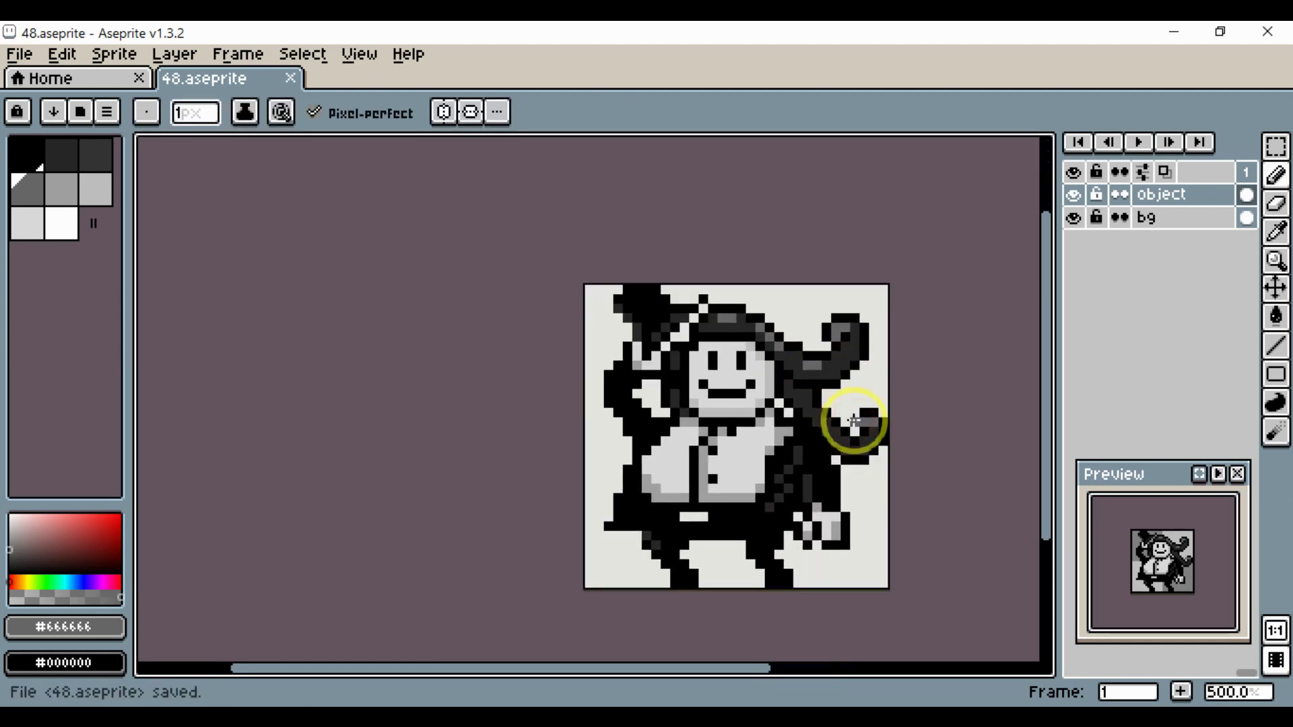
# Thicken the coat tail's lower edge on the raised-arm side with black pixels.
pyautogui.hotkey('ctrl', 'z')
pyautogui.scroll(5, 700, 542)
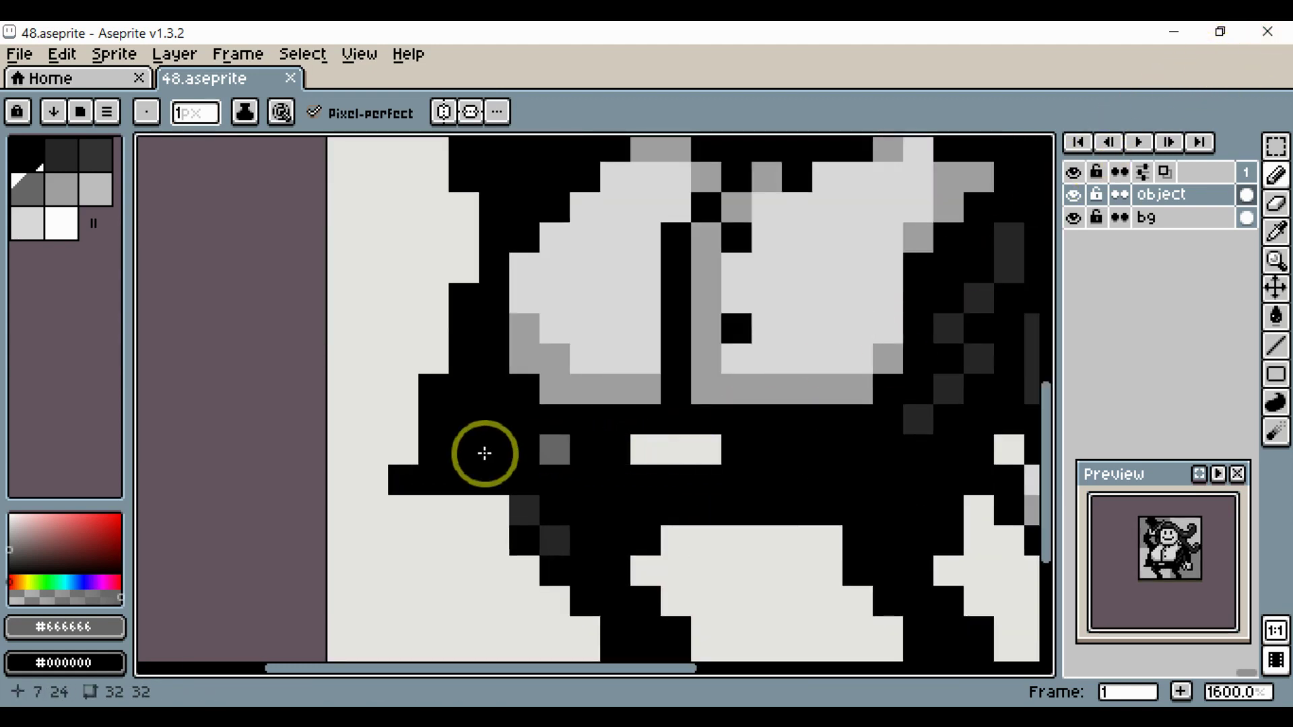
pyautogui.keyDown('alt'); pyautogui.click(473, 465); pyautogui.keyUp('alt')
pyautogui.click(457, 497)
pyautogui.scroll(-5, 457, 498)
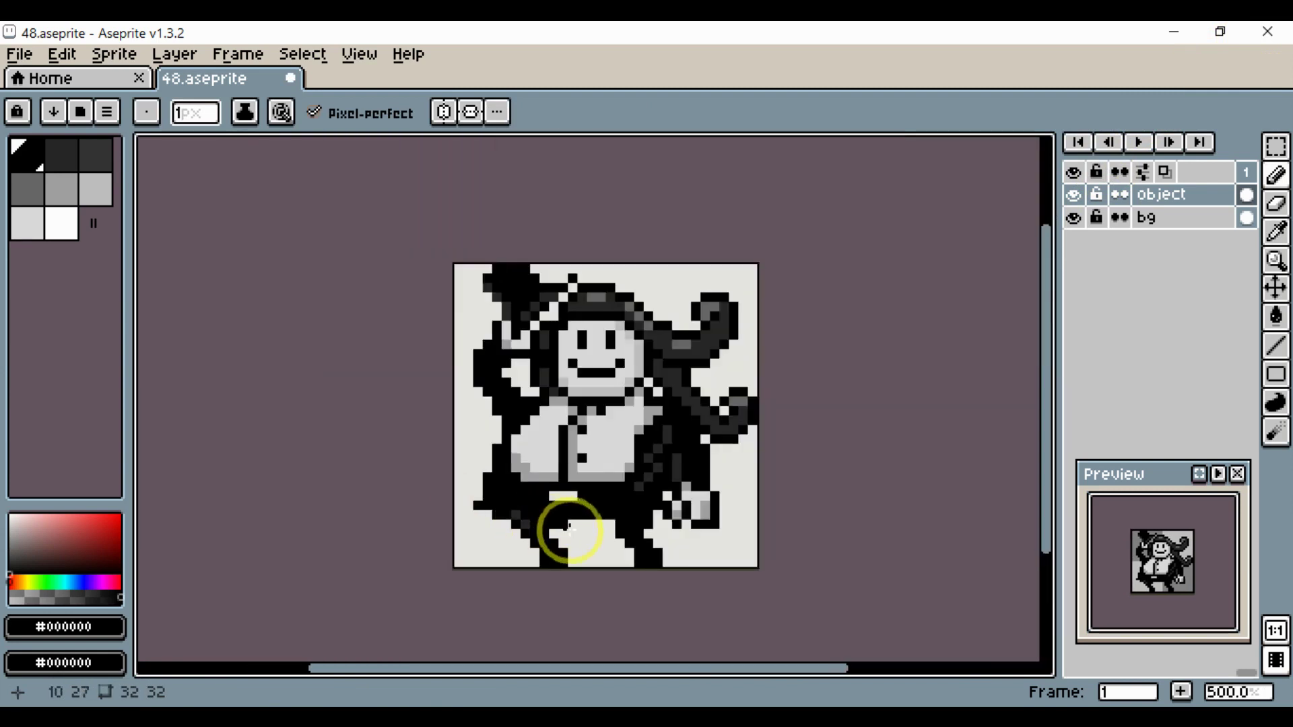
pyautogui.scroll(4, 540, 534)
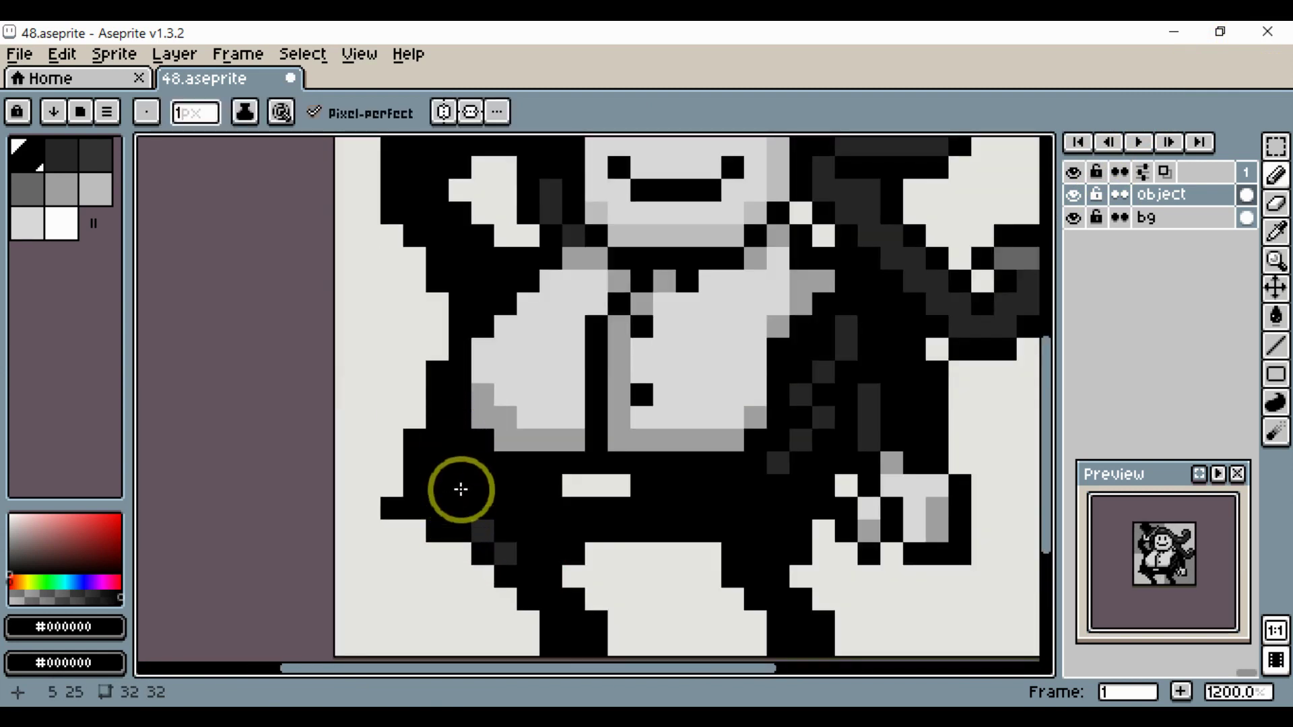
pyautogui.click(28, 189)
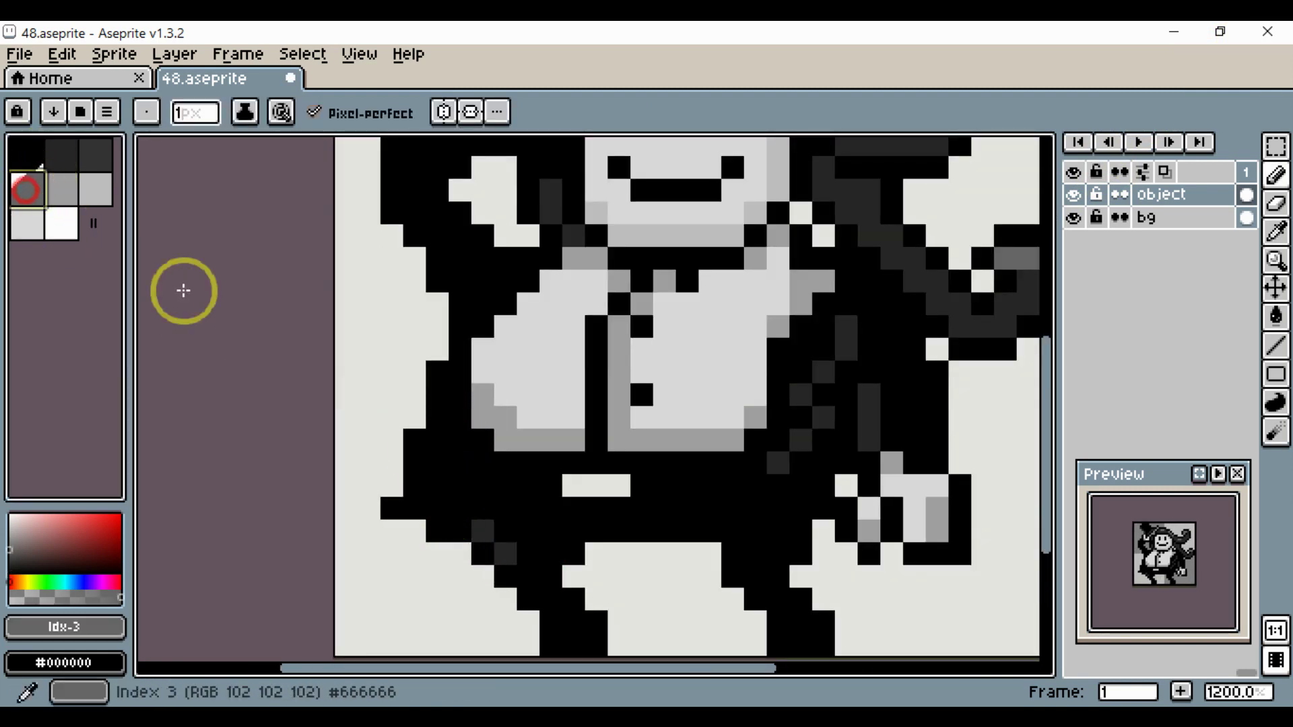
pyautogui.click(465, 501)
pyautogui.hotkey('ctrl', 'z')
# Shade the coat tail on the raised-arm side with sampled #262626 pixels and save the sprite.
pyautogui.keyDown('alt'); pyautogui.click(476, 528); pyautogui.keyUp('alt')
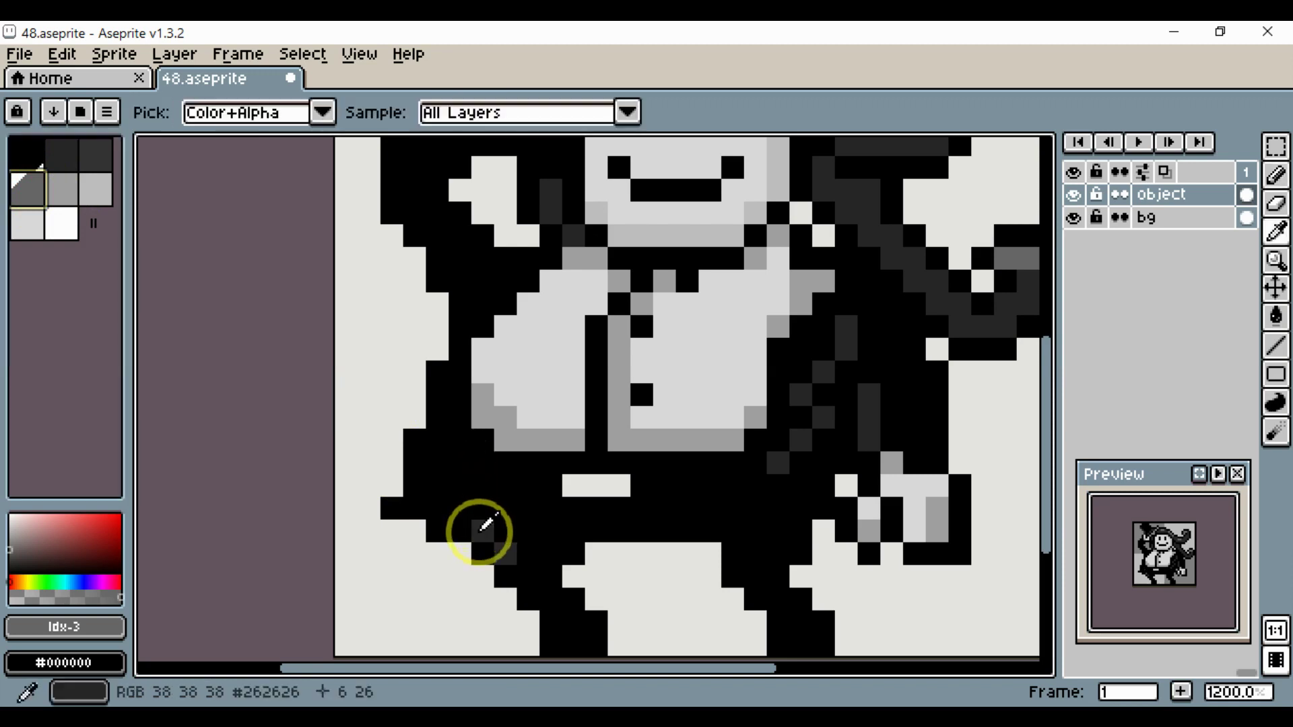
pyautogui.click(462, 468)
pyautogui.scroll(-3, 539, 529)
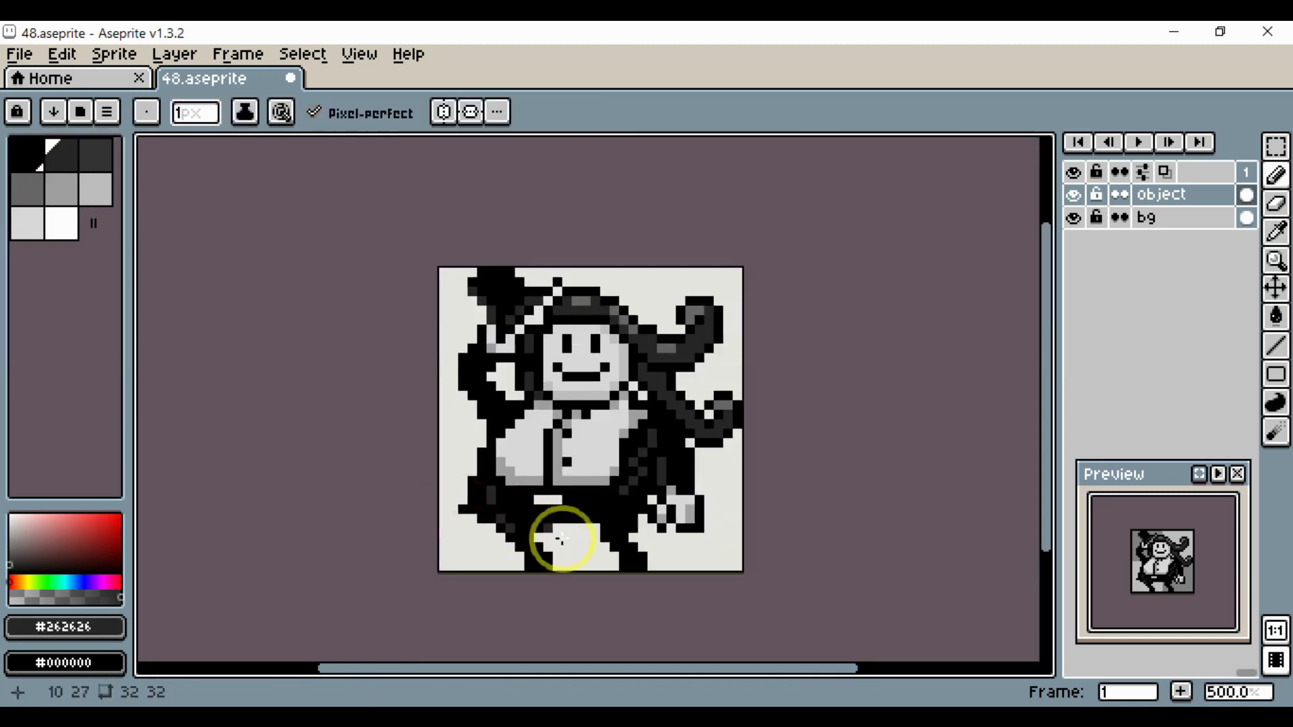
pyautogui.hotkey('ctrl', 's')
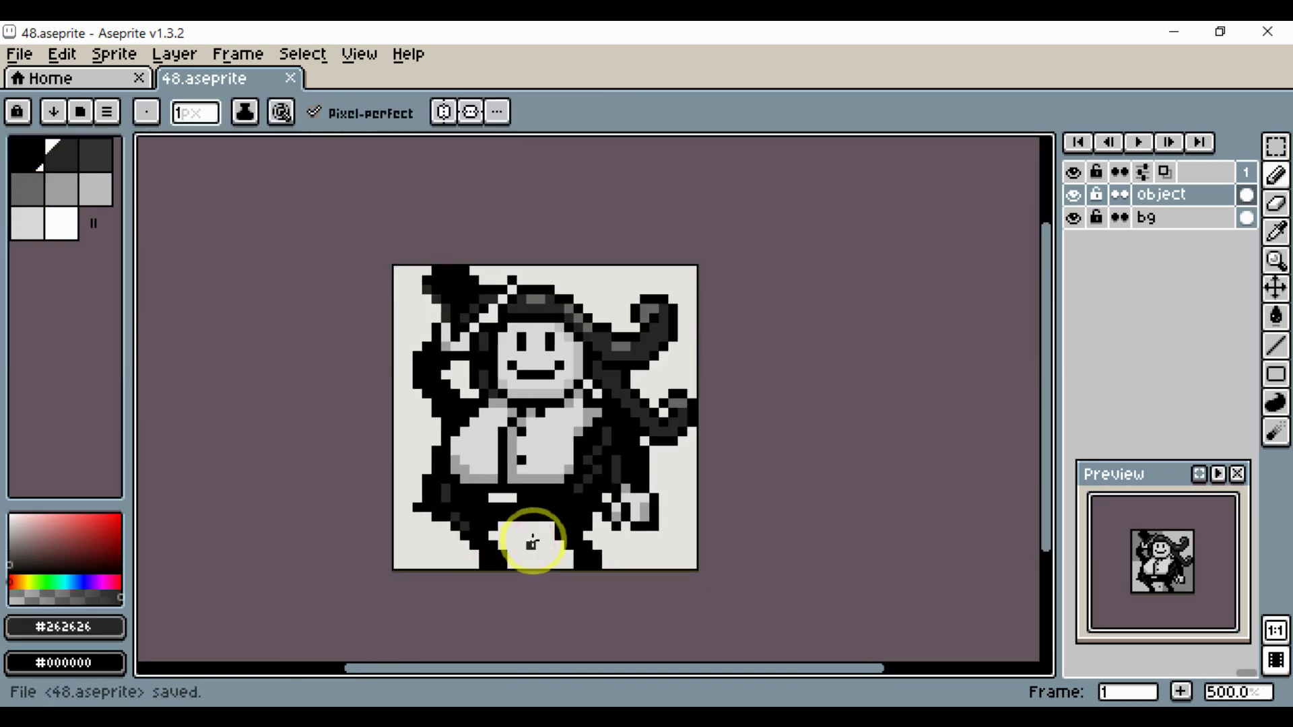
pyautogui.scroll(3, 537, 500)
pyautogui.scroll(-3, 534, 485)
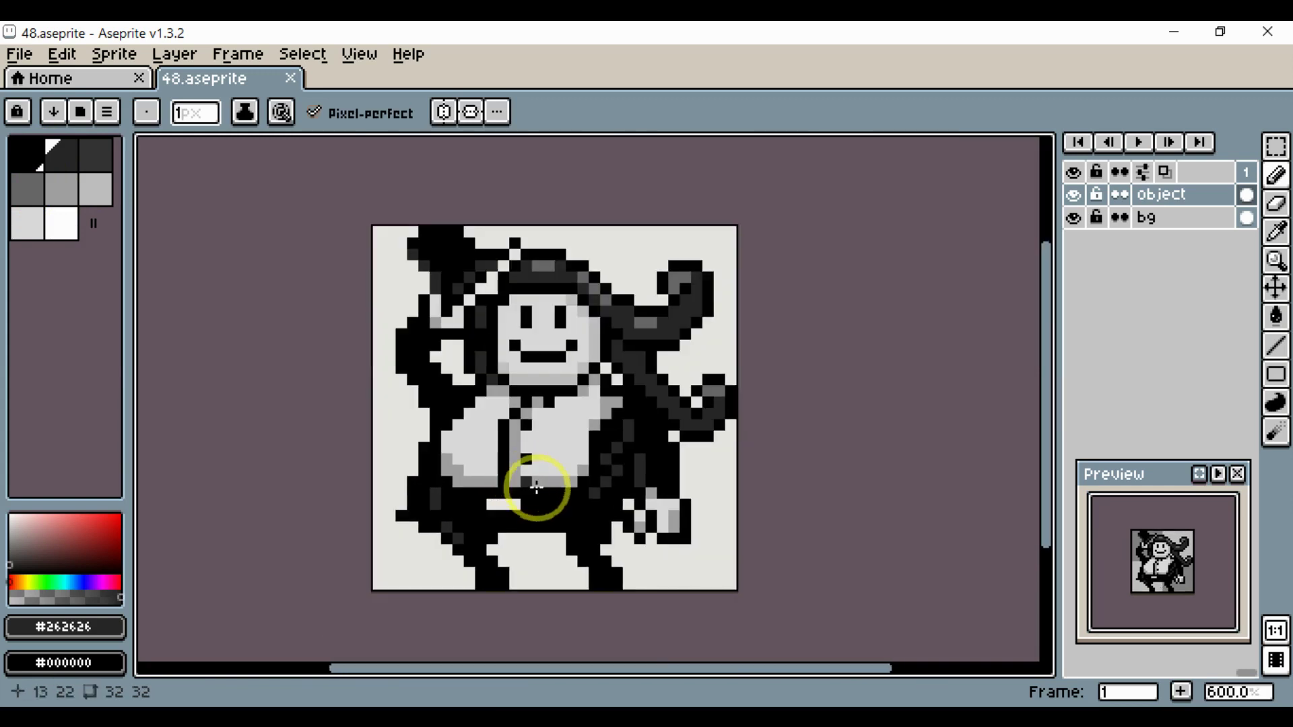